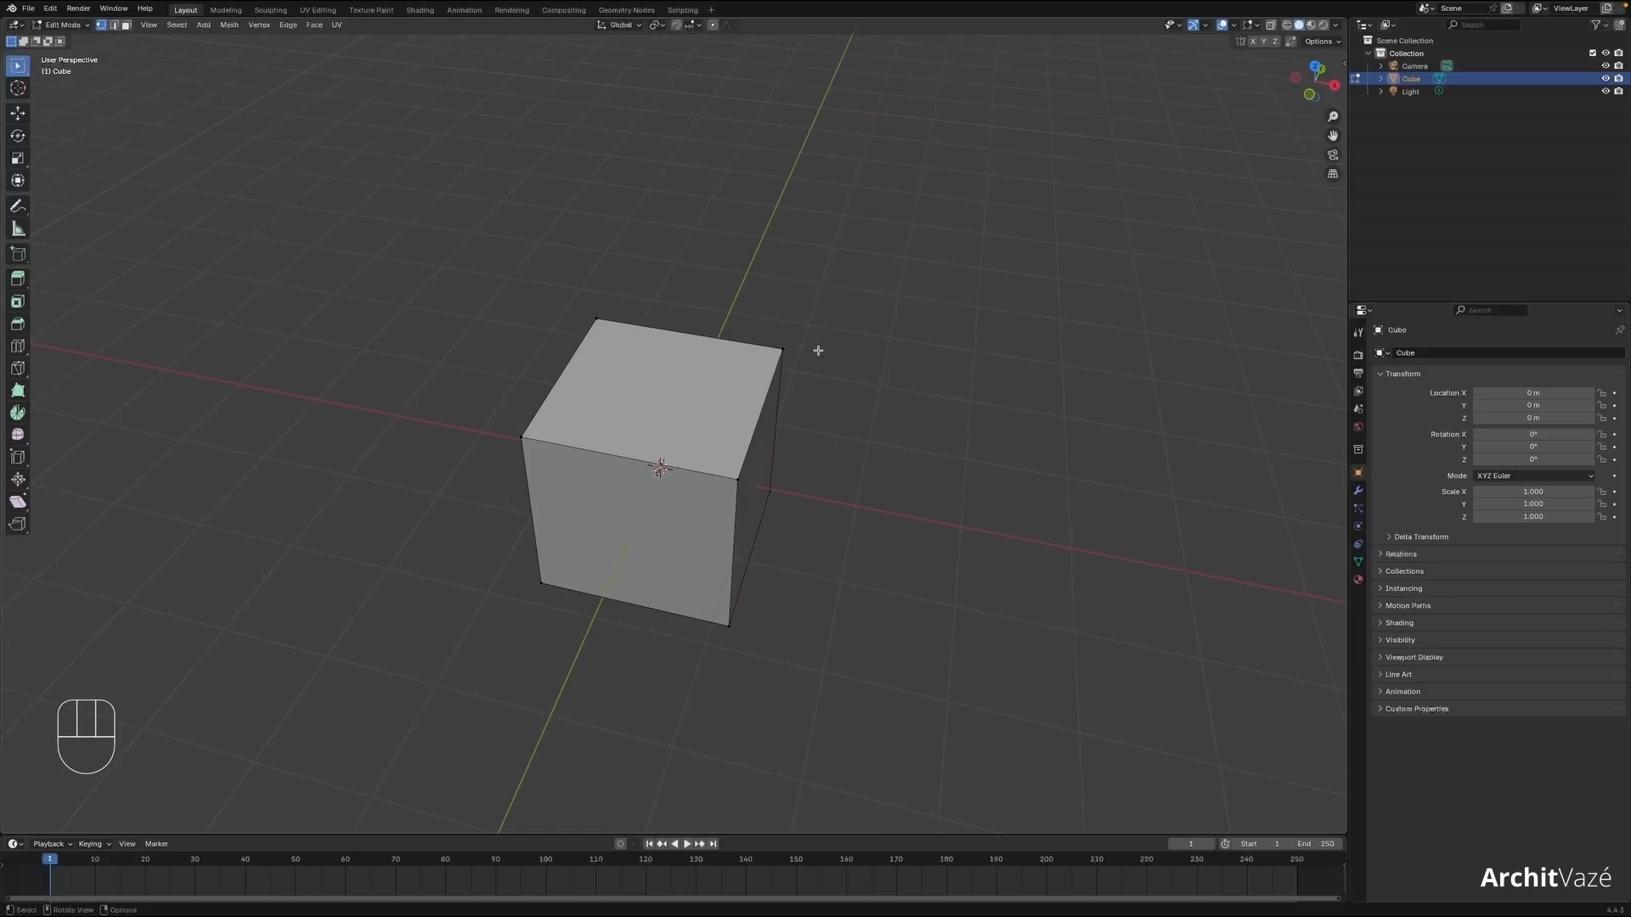
- In vertex selection, pick individual top corners of the cube and move the front left top vertex inward over the top face
middle_click_drag(670, 489, 175, 61)
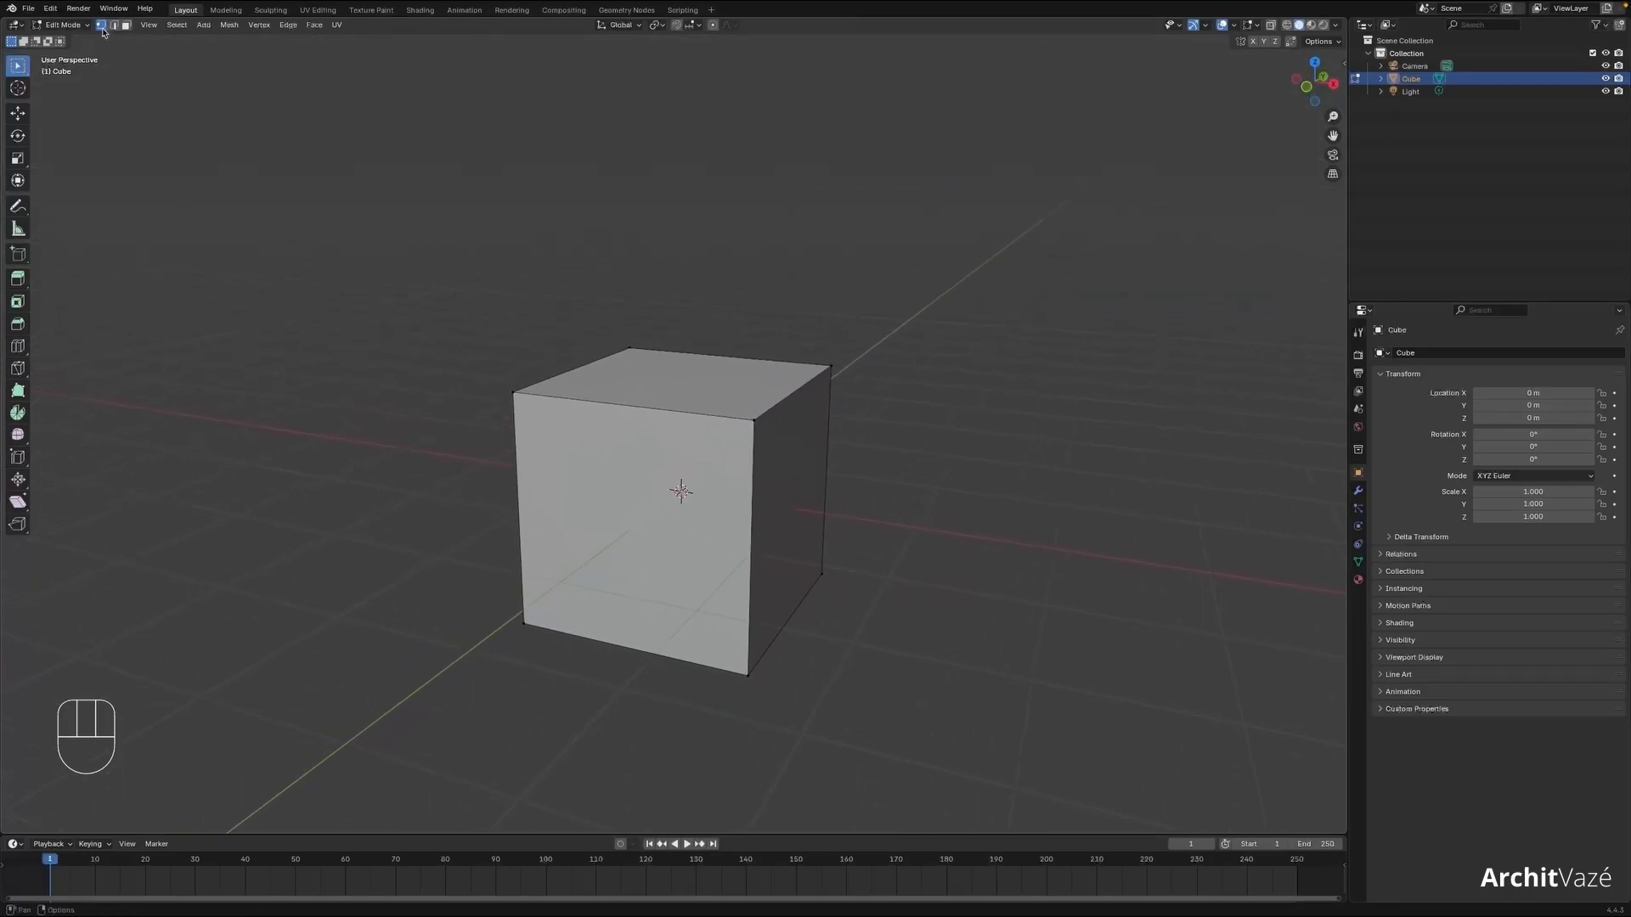
left_click(513, 393)
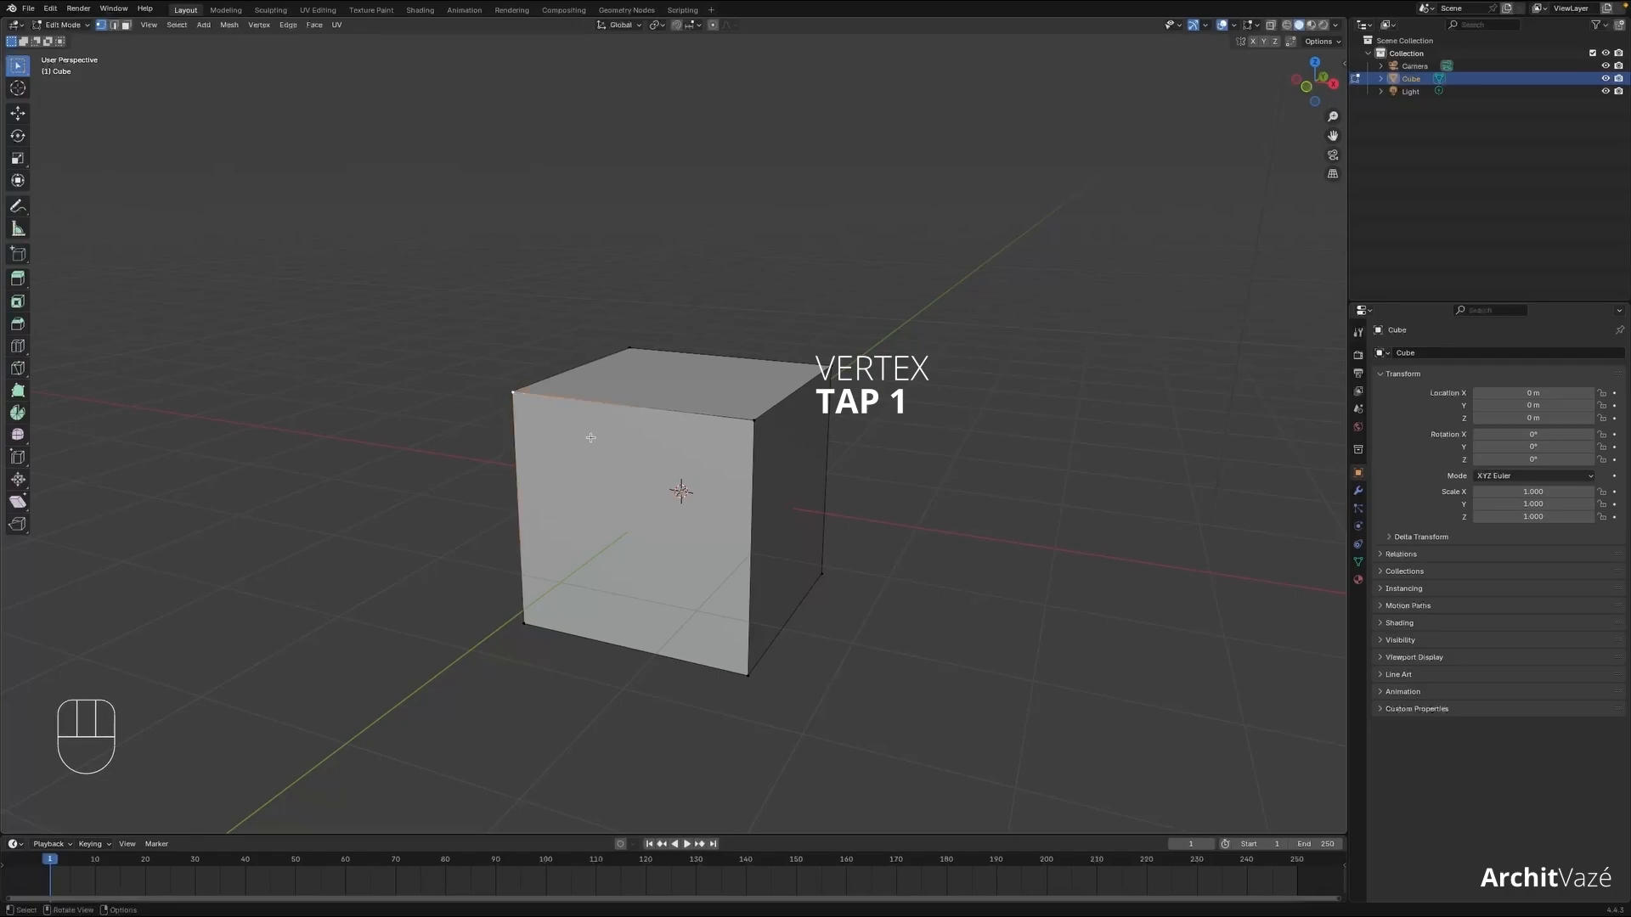
middle_click_drag(590, 437, 640, 465)
left_click(548, 327)
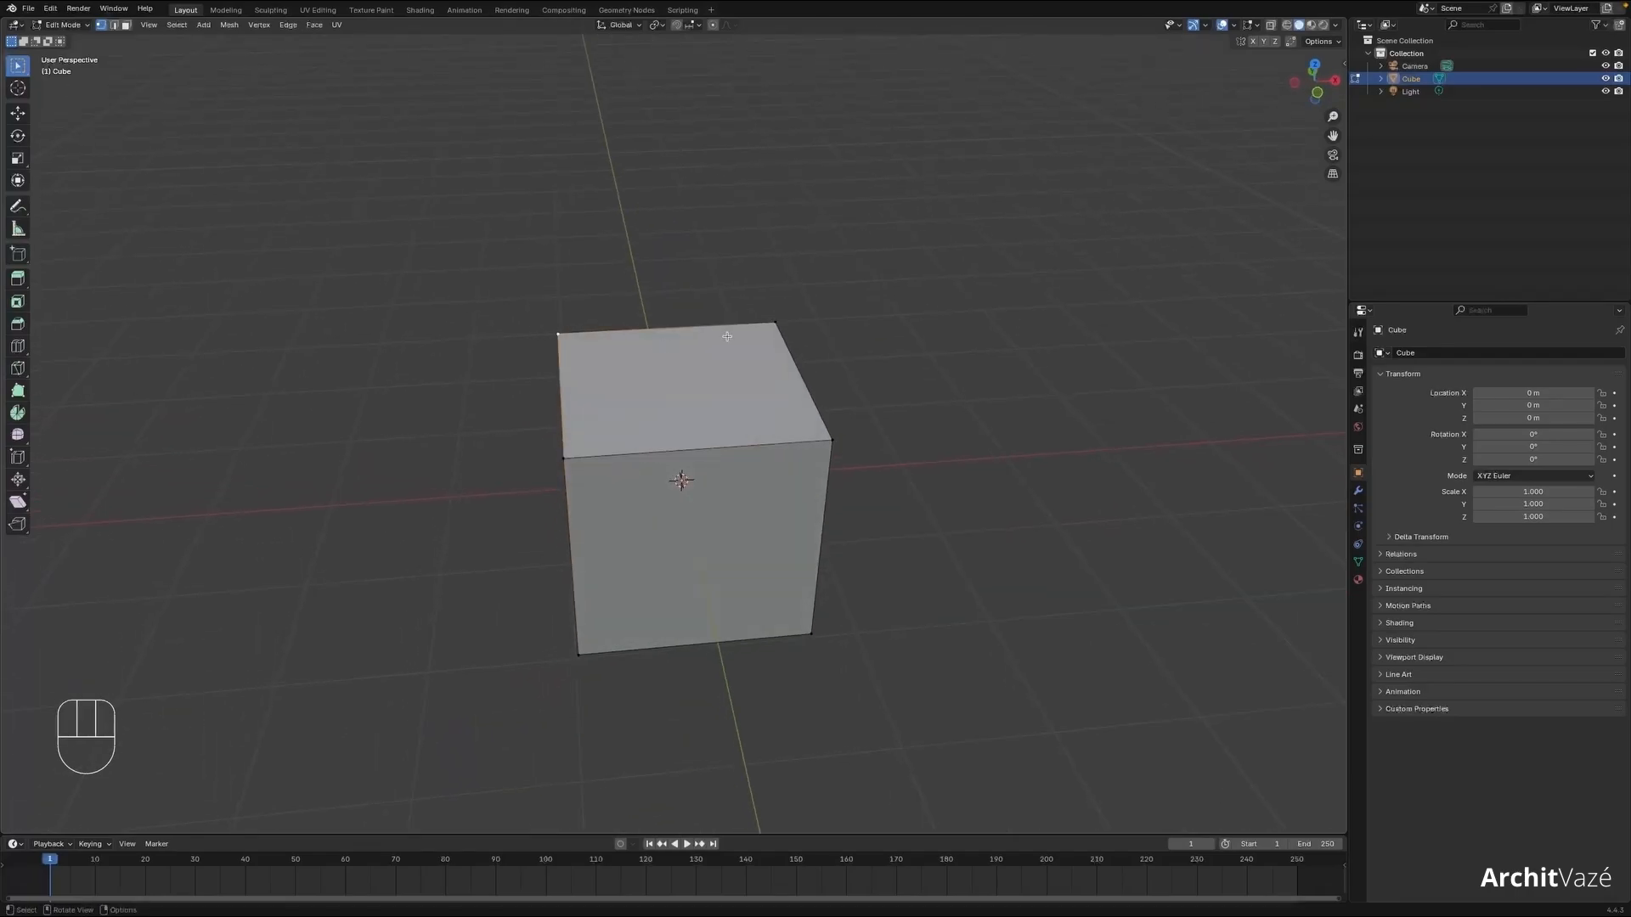
left_click(828, 456)
left_click(619, 470)
middle_click_drag(619, 470, 663, 476)
key("g")
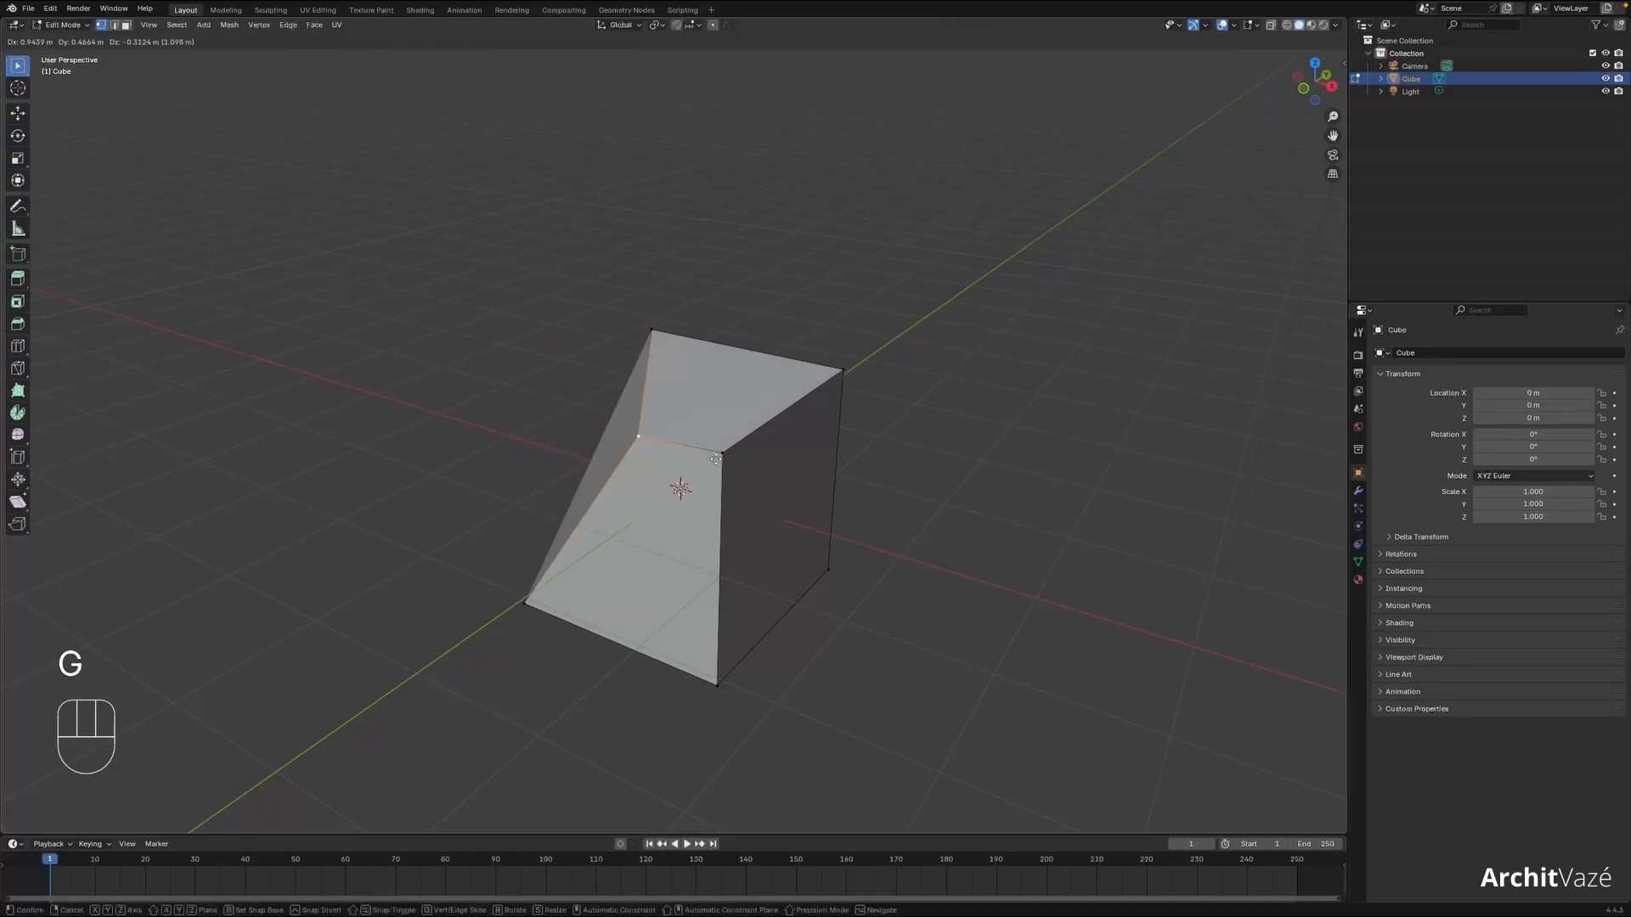
left_click(603, 400)
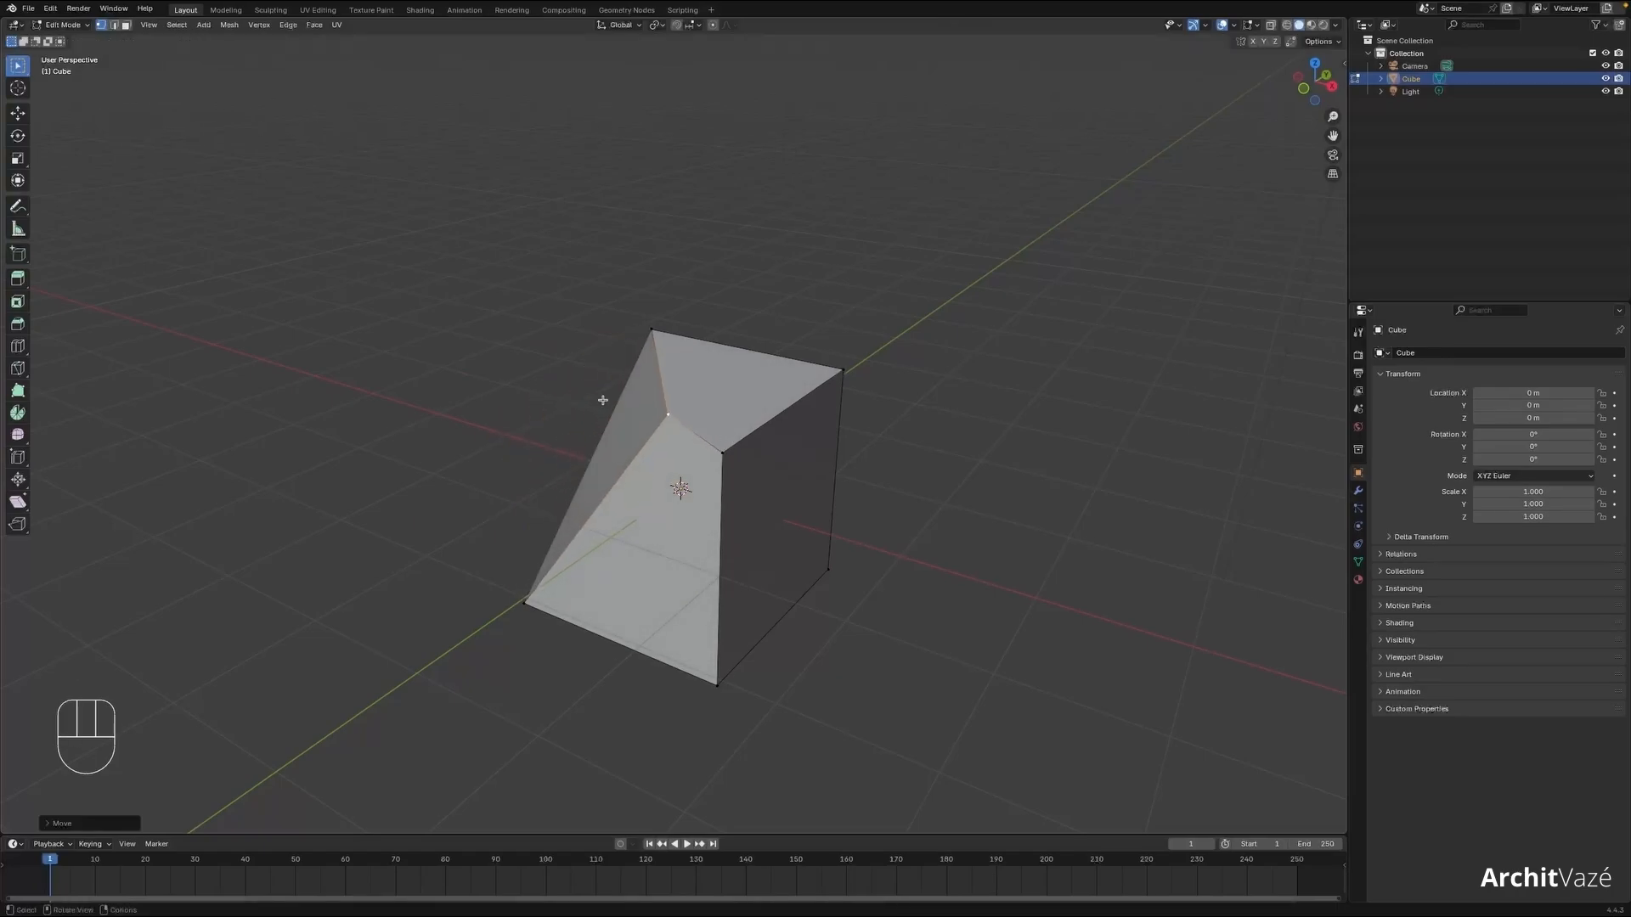
- Reposition further top vertices, including the front right one, to deform the cube's upper face into a slanted shape
middle_click_drag(603, 400, 671, 408)
key("g")
middle_click_drag(764, 365, 692, 327)
key("g")
left_click(764, 407)
left_click(760, 446)
key("g")
left_click(718, 505)
middle_click_drag(633, 382, 572, 356)
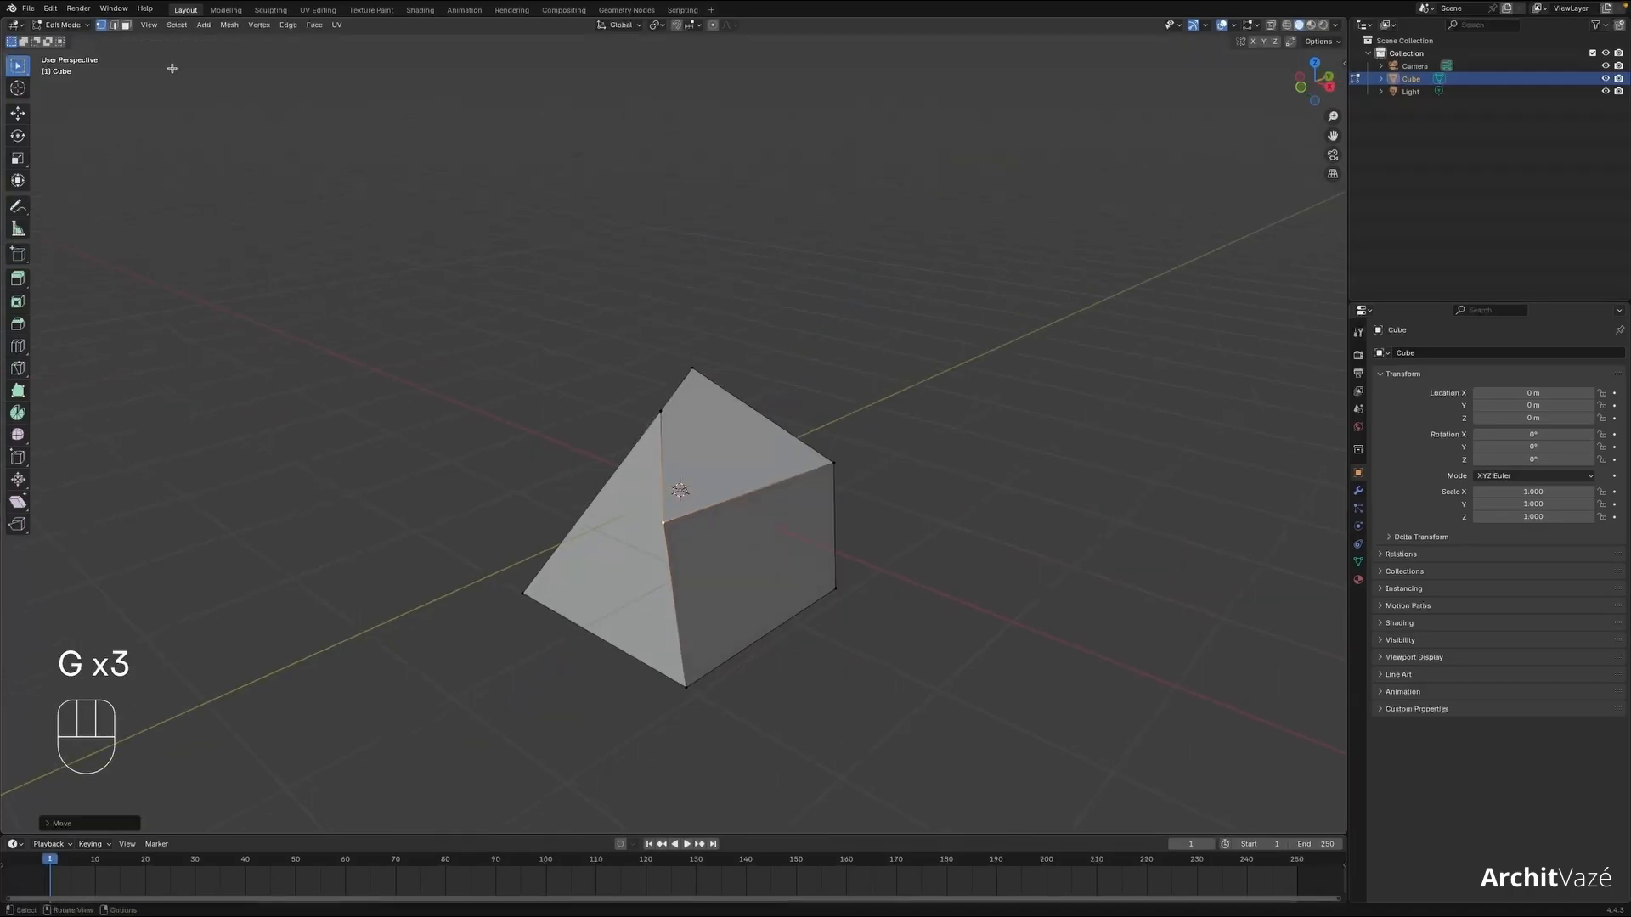
- Switch to edge selection and move an upper edge and a lower side edge of the deformed cube
left_click(112, 25)
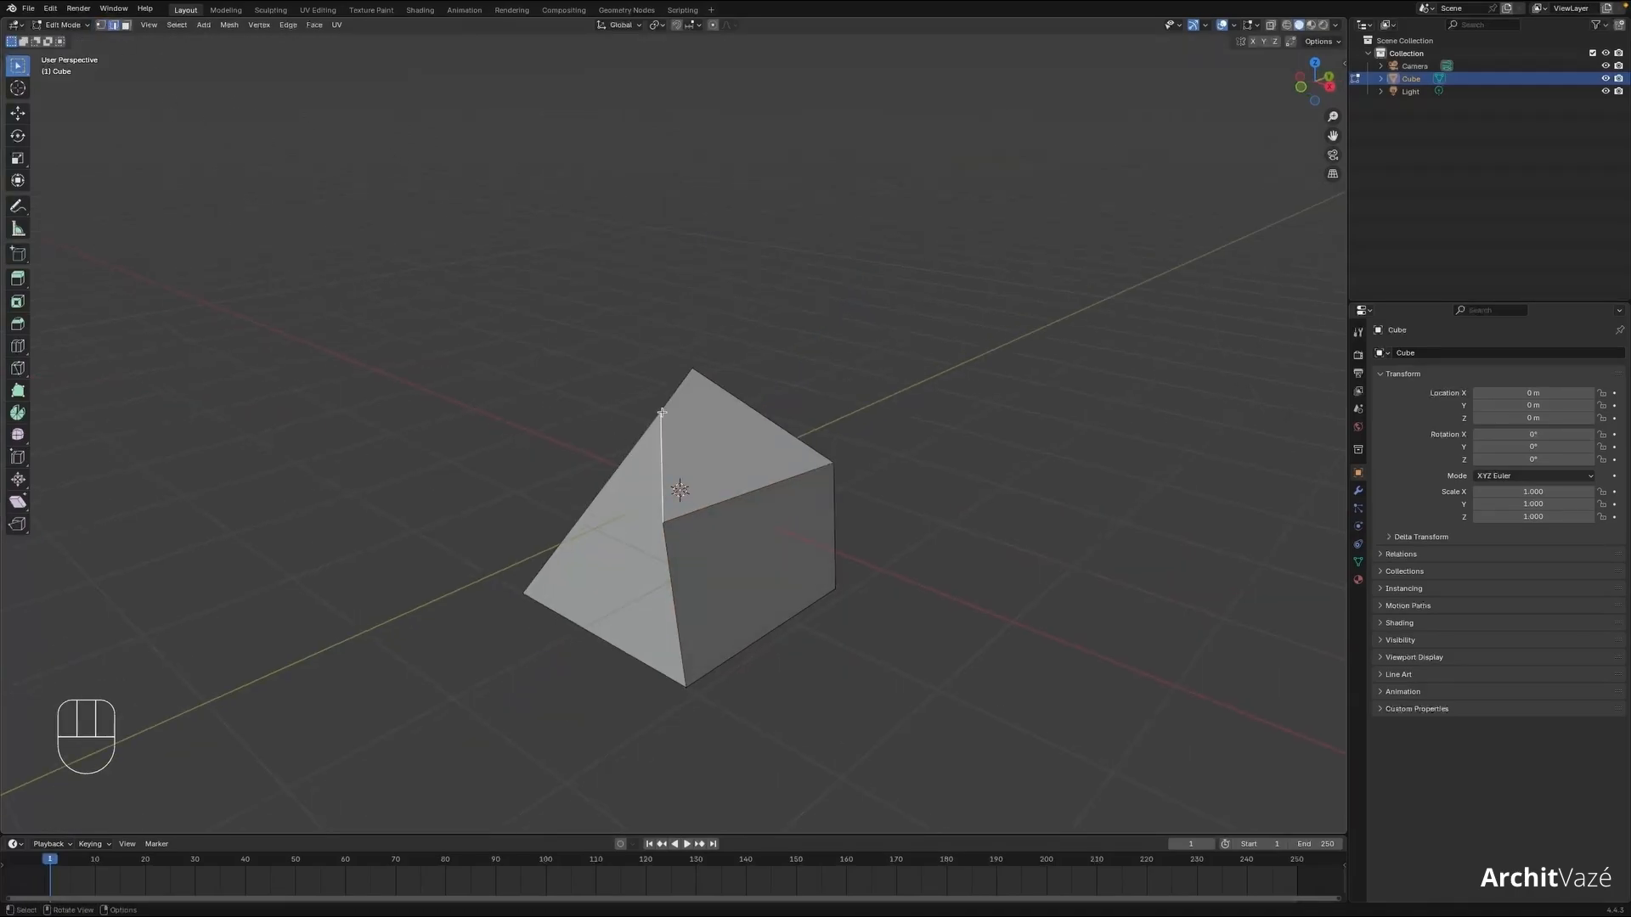
middle_click_drag(674, 513, 764, 509)
key("g")
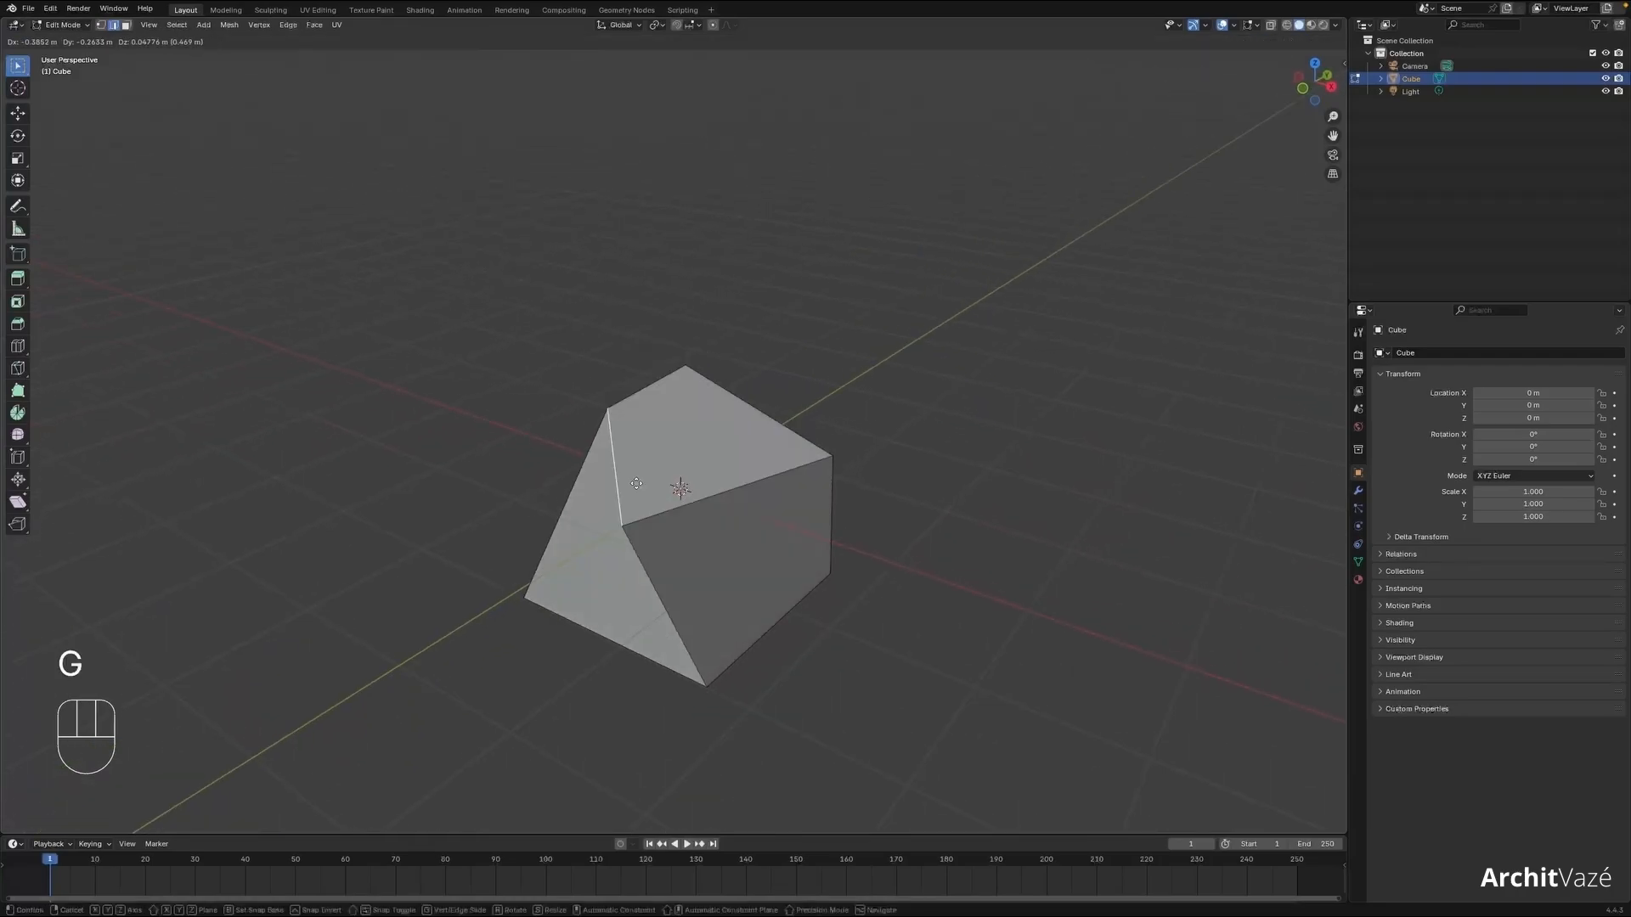
left_click(789, 675)
middle_click_drag(789, 675, 757, 575)
key("g")
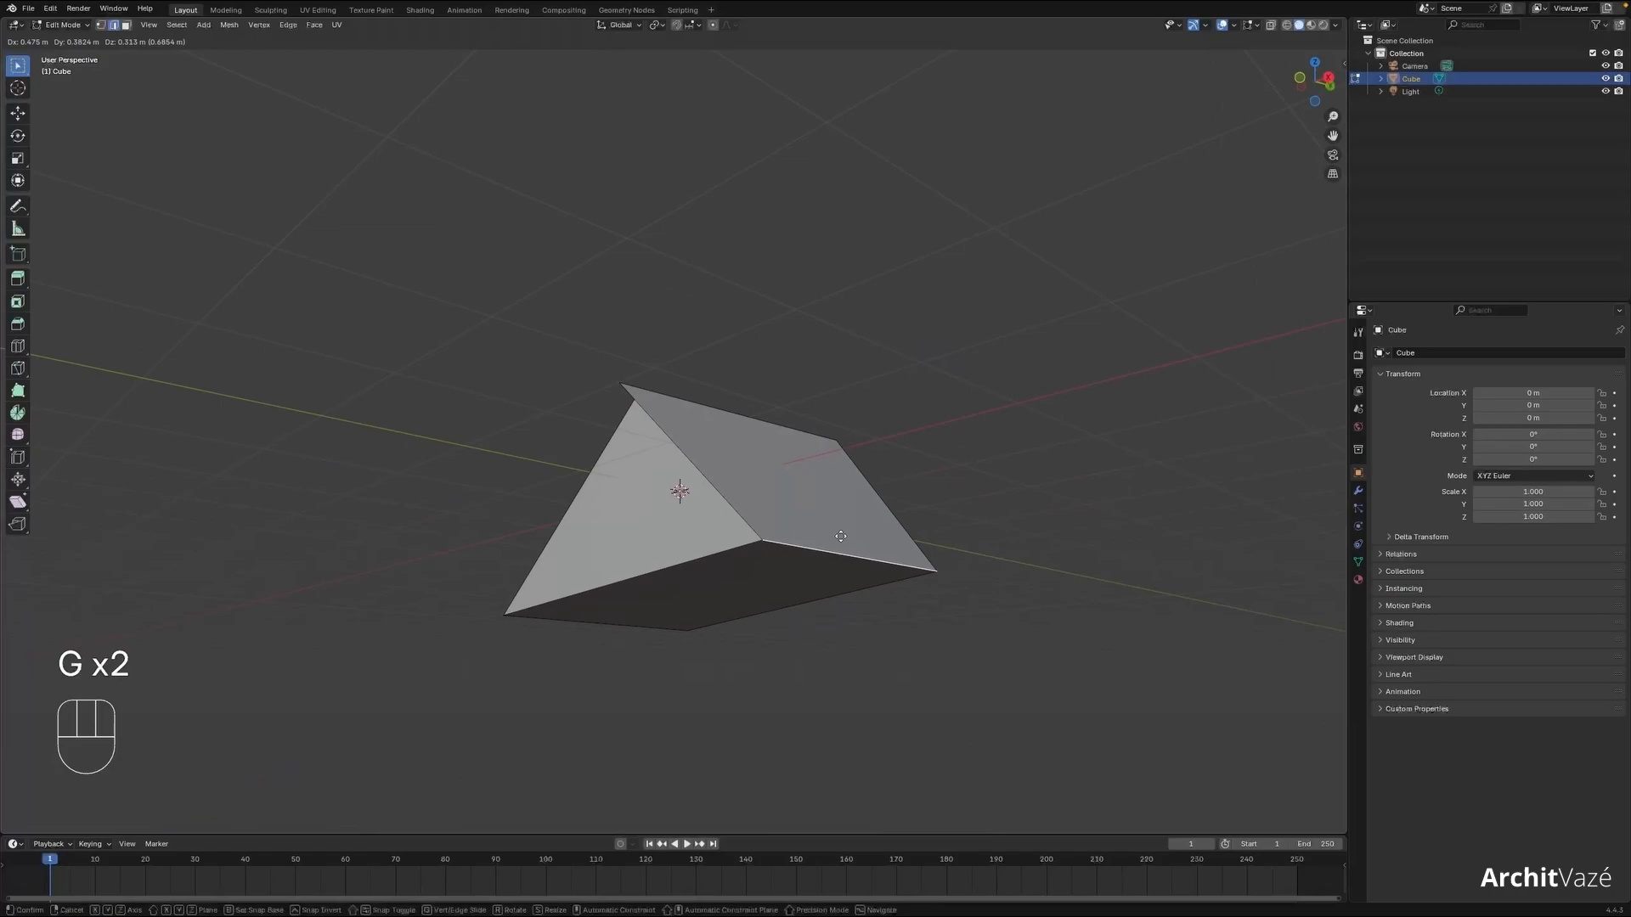
left_click(853, 608)
- Select several connected edges around the slanted face, turning wireframe shading on and off again
middle_click_drag(844, 608, 744, 637)
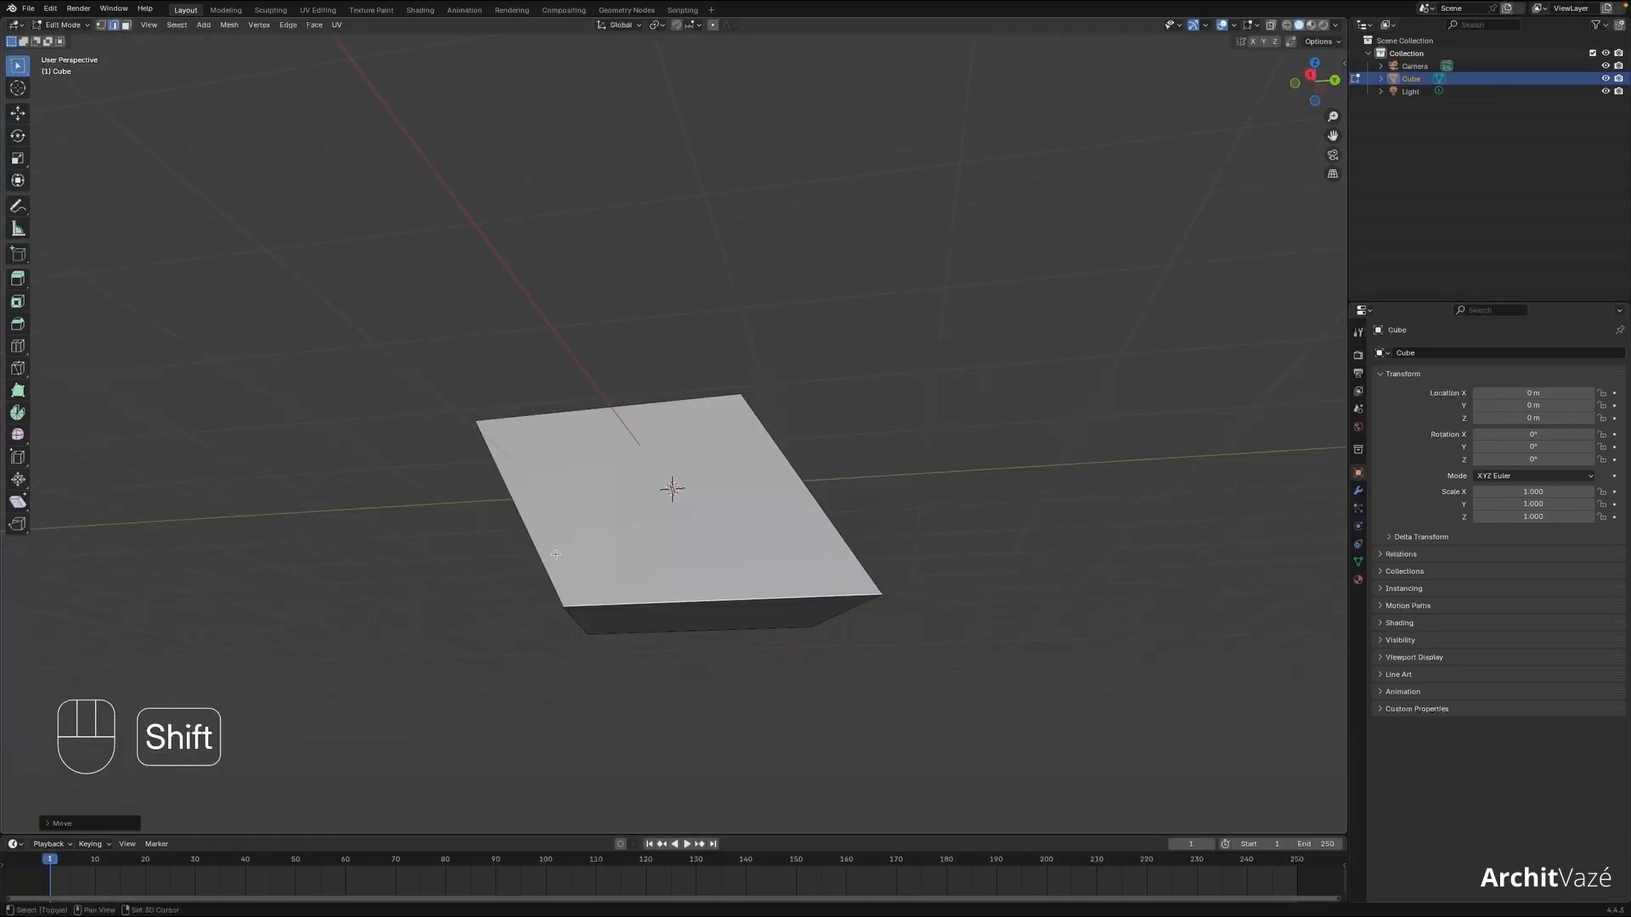
key("shift+z")
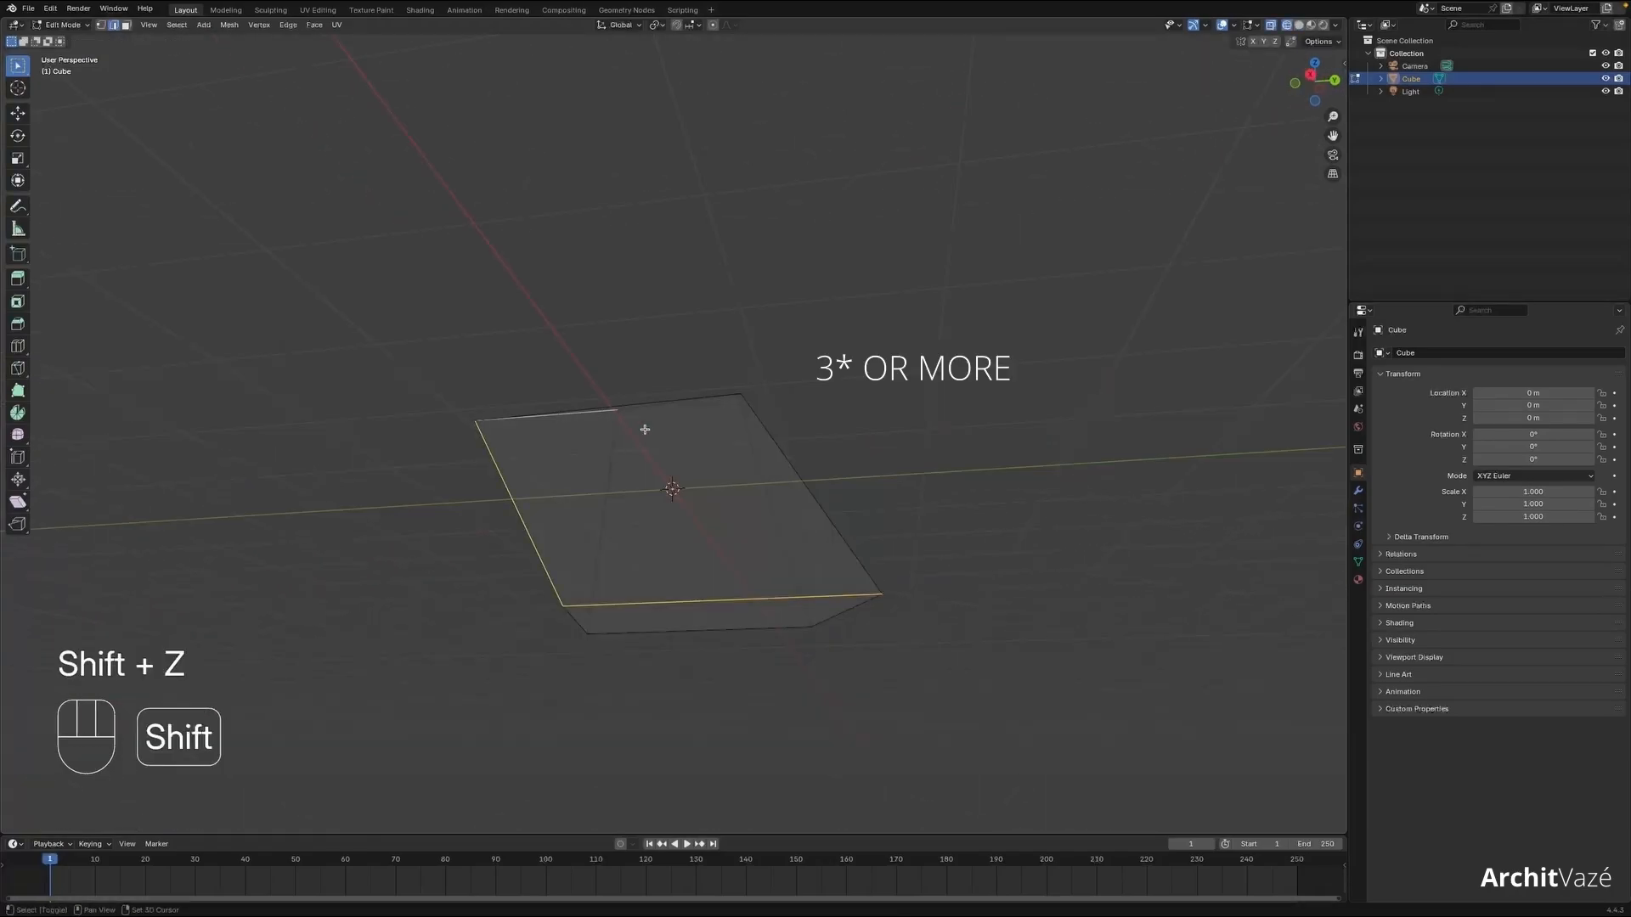
mouse_move(645, 429)
middle_mouse_down()
mouse_move(688, 476)
mouse_move(674, 492)
mouse_move(761, 501)
middle_mouse_up()
key("shift+z")
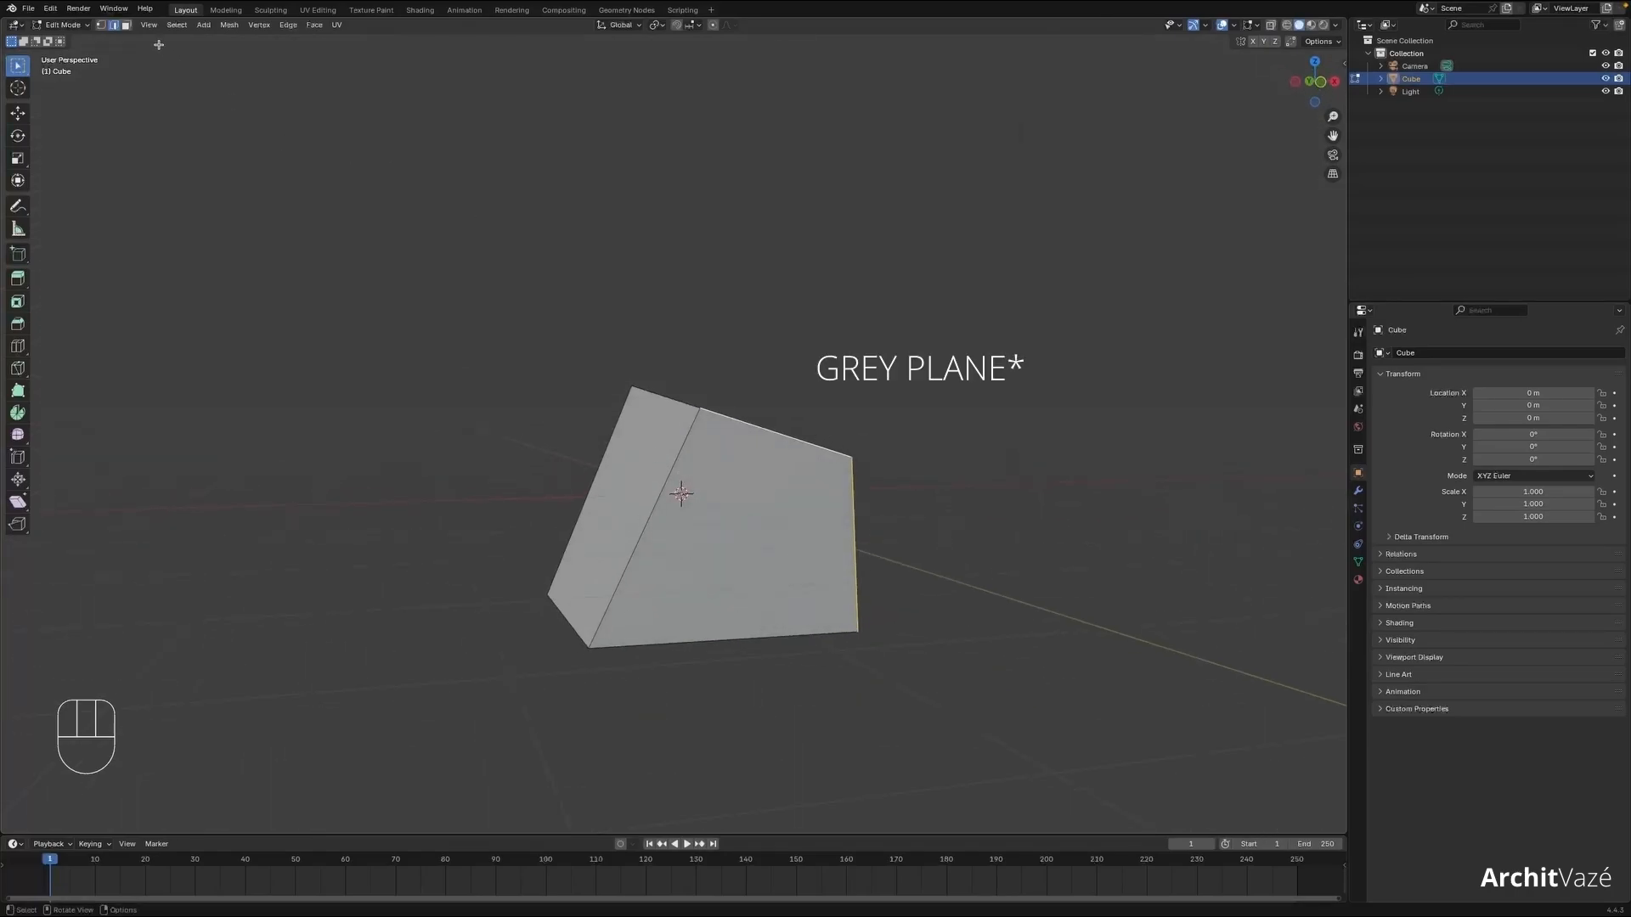
- Switch to face selection and move the end face of the deformed cube outward to lengthen the shape
left_click(584, 405)
middle_click_drag(584, 405, 611, 407)
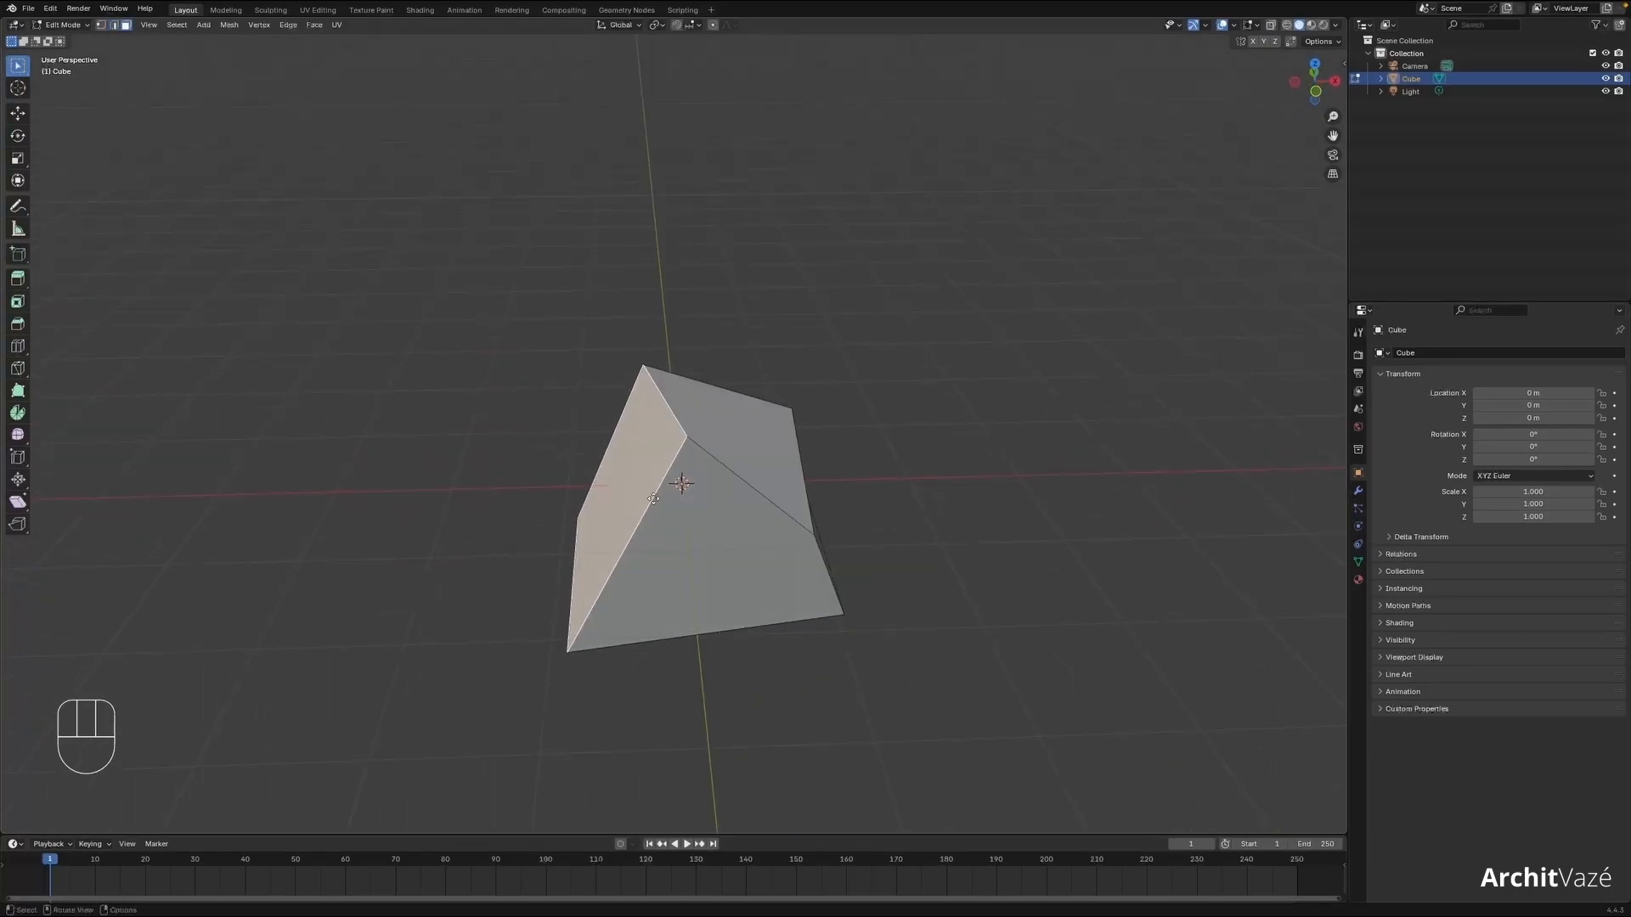
key("g")
left_click(468, 572)
- Scale and rotate the selected end face
key("s")
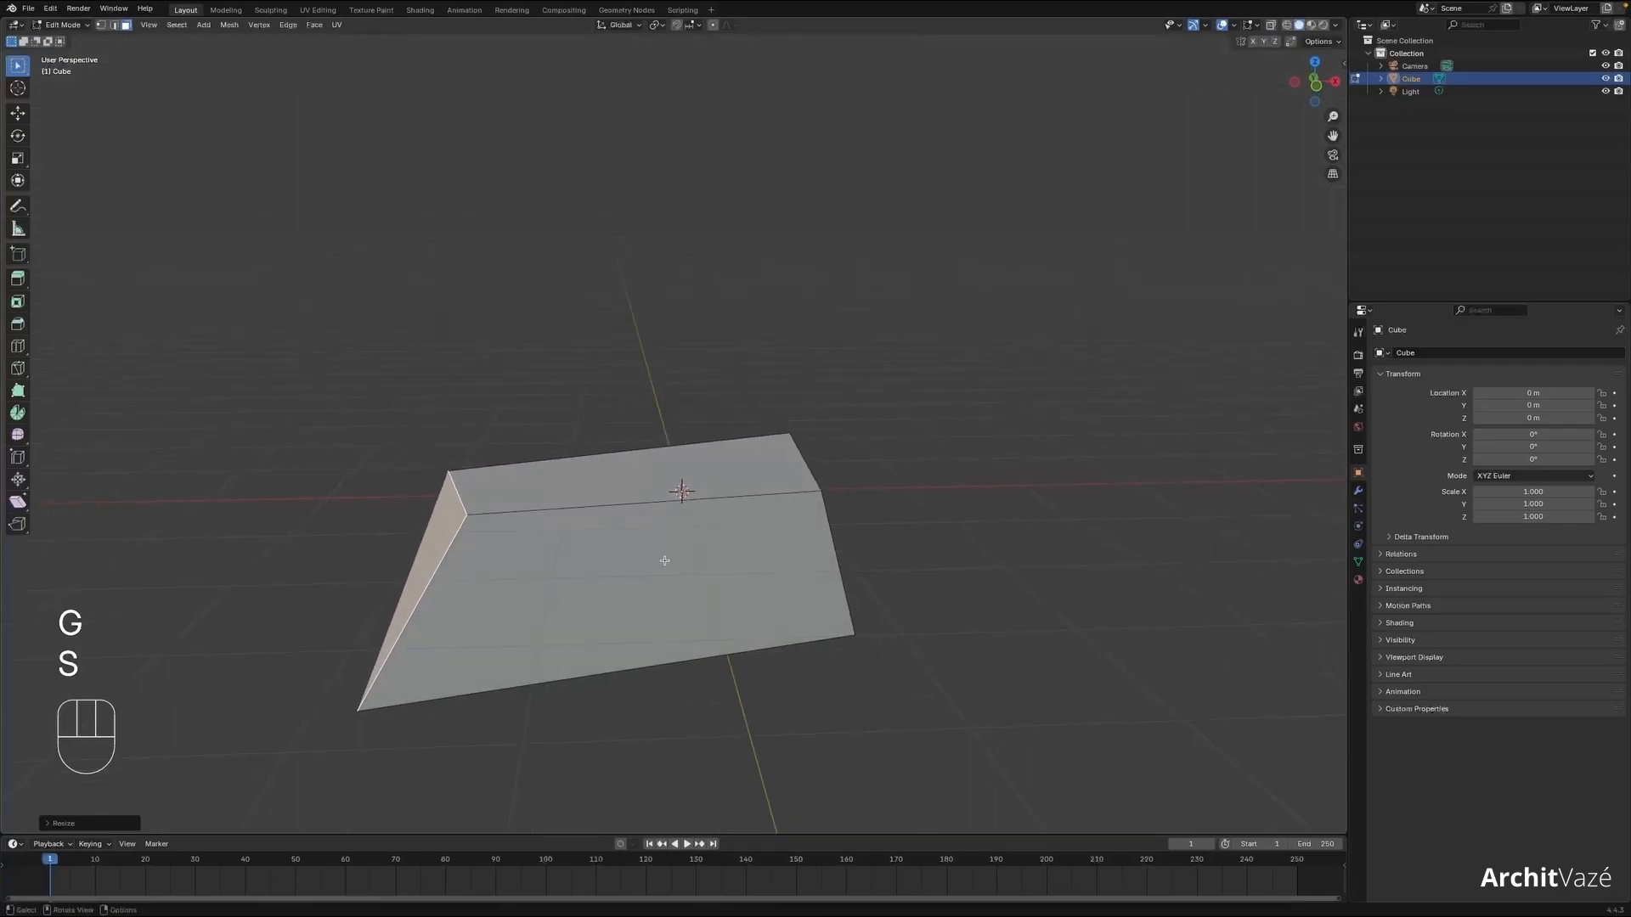
left_click(665, 553)
key("r")
left_click(571, 528)
middle_click_drag(572, 529, 660, 499)
- Replace the deformed cube with a new cube mesh and select one of its side faces in Edit Mode
key("super+a")
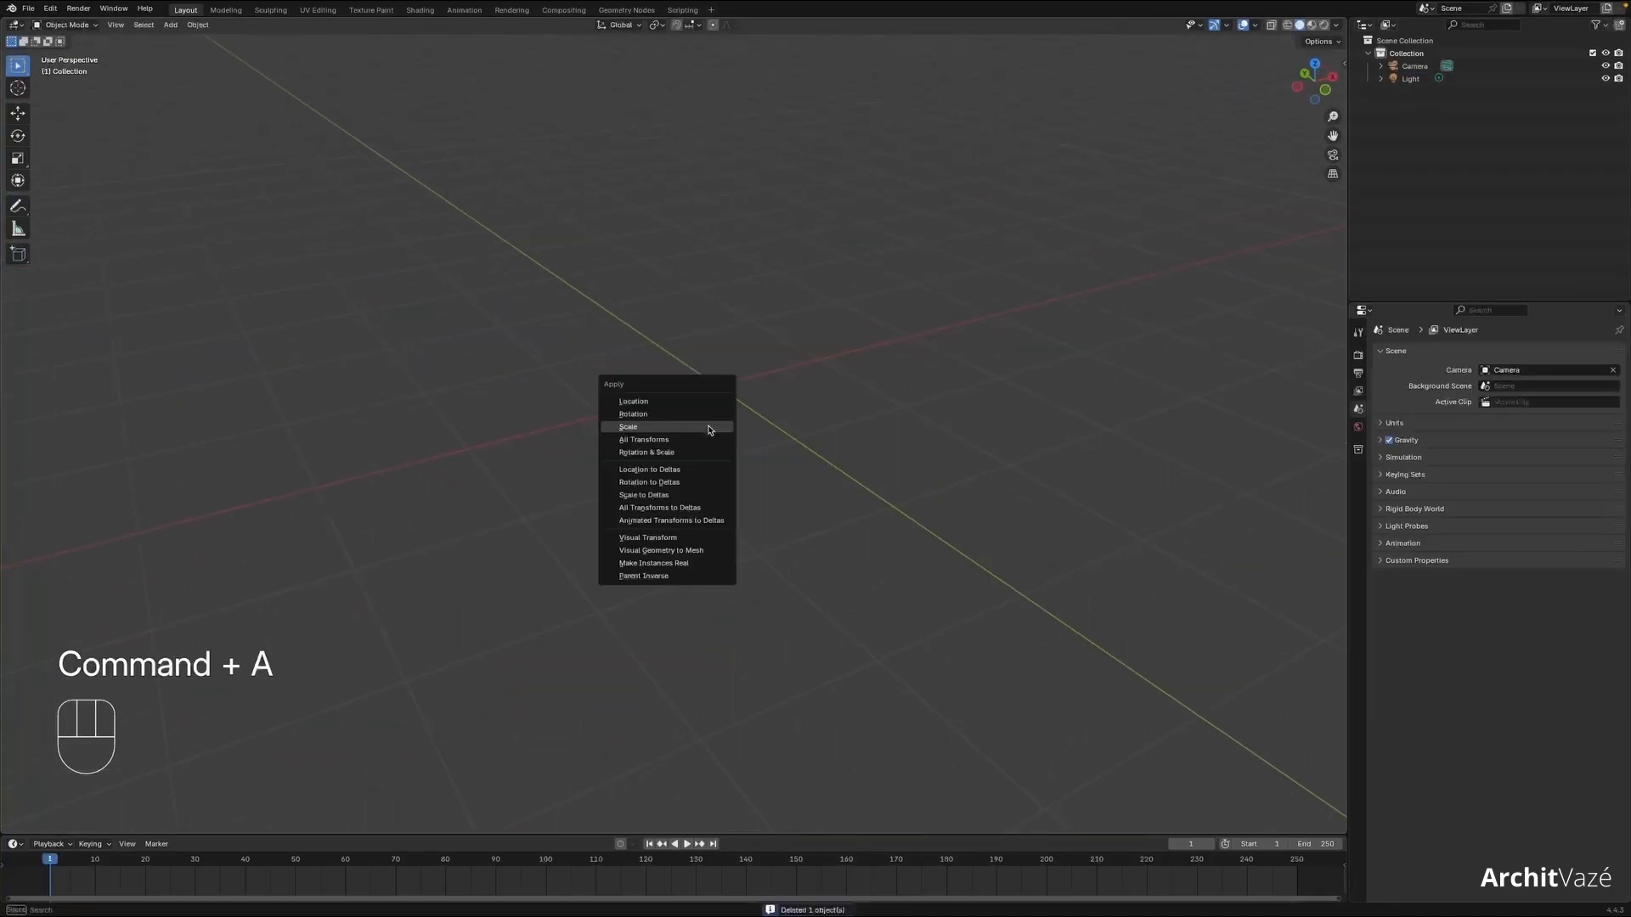
key("shift+a")
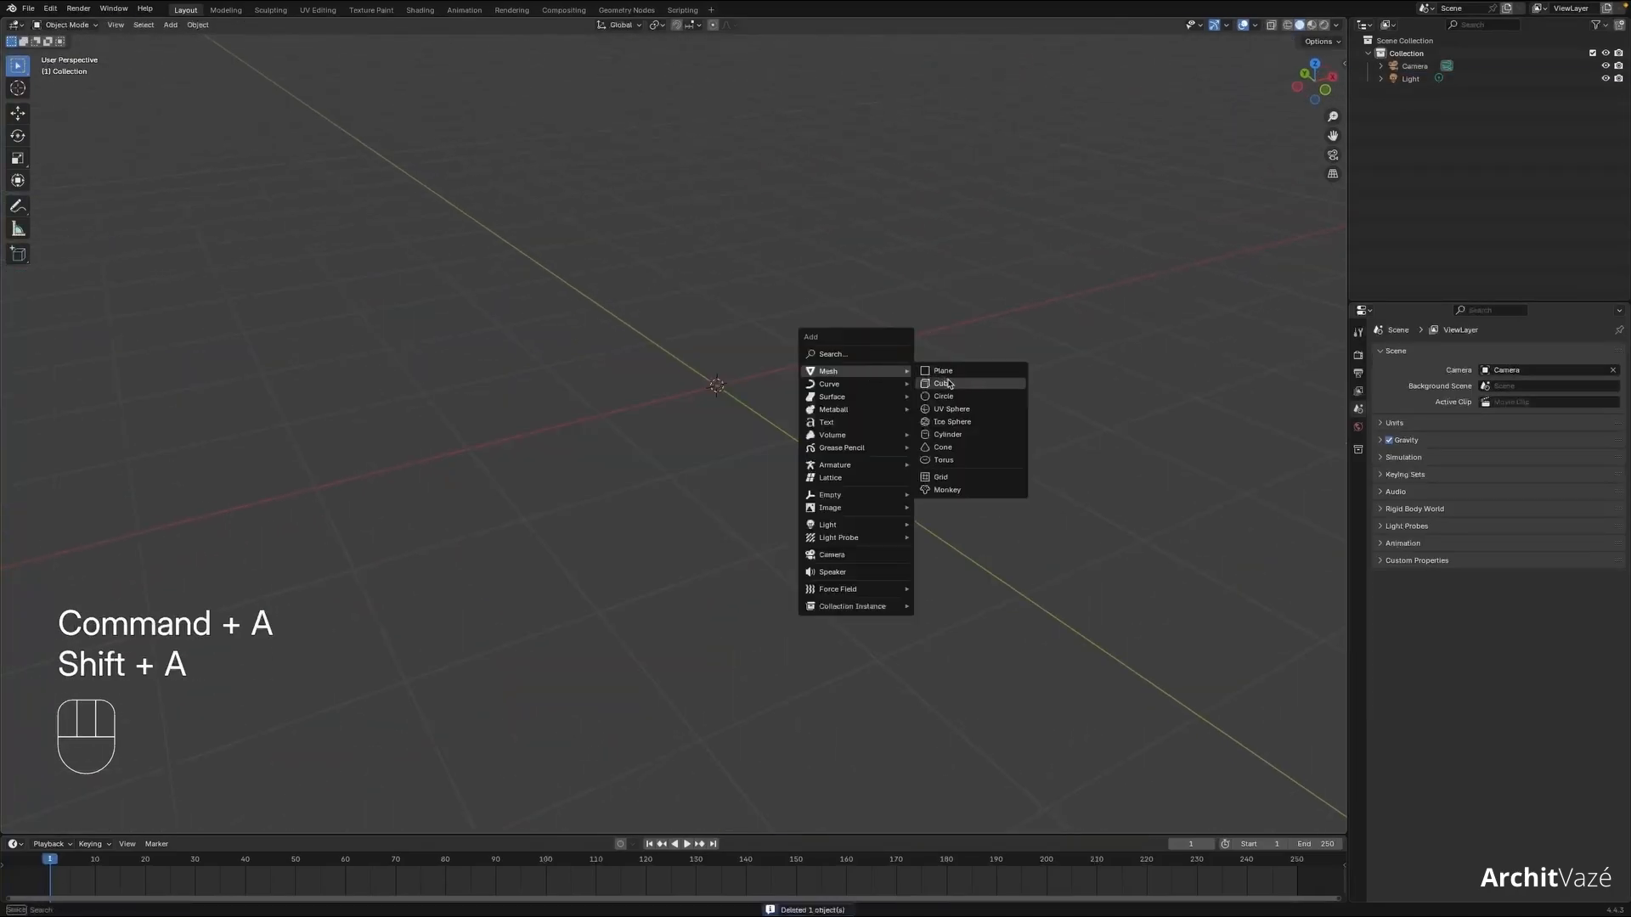
left_click(910, 375)
middle_click_drag(837, 391, 805, 282)
key("Tab")
left_click(830, 439)
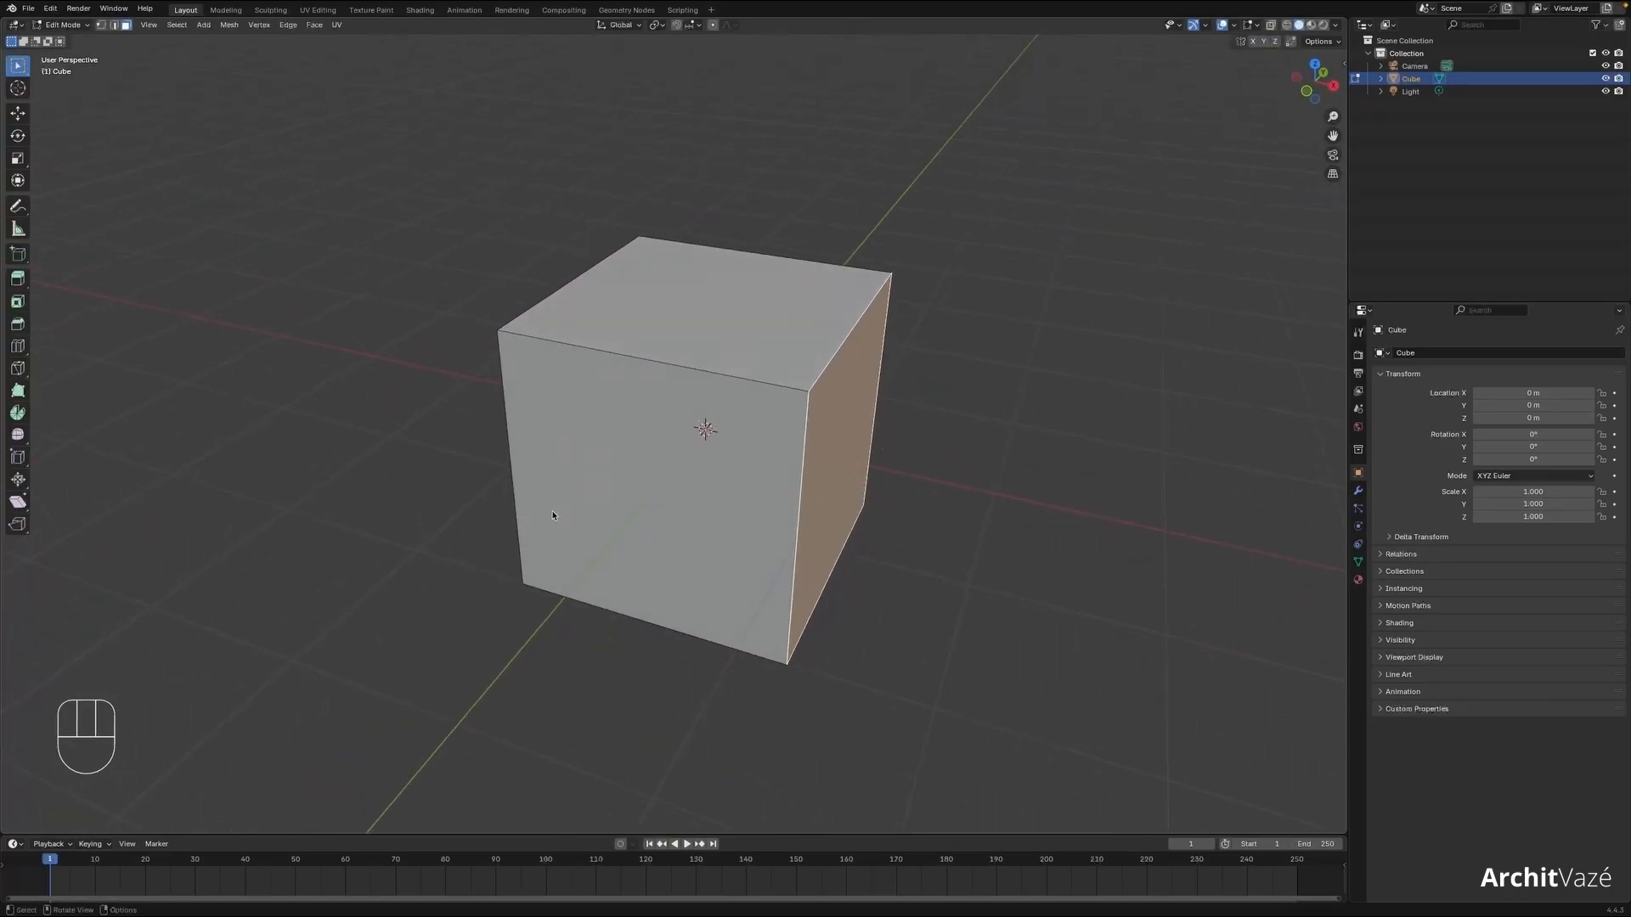
middle_click_drag(682, 359, 684, 397)
left_click(688, 395)
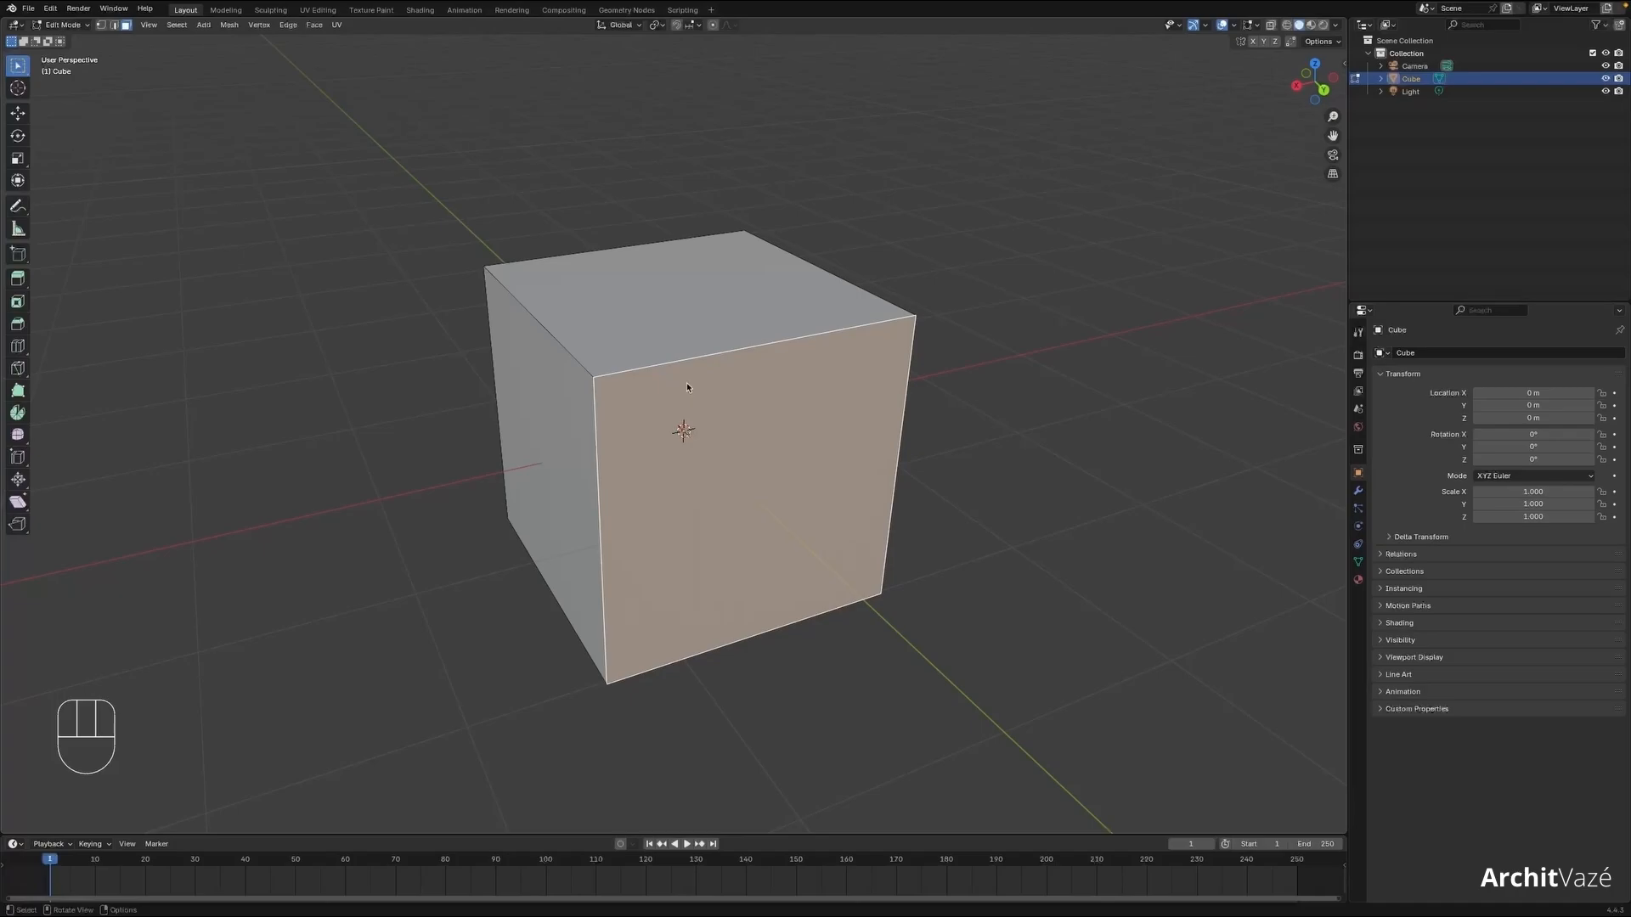
- Add five evenly spaced vertical loop cuts around the cube without sliding them
key("ctrl+r")
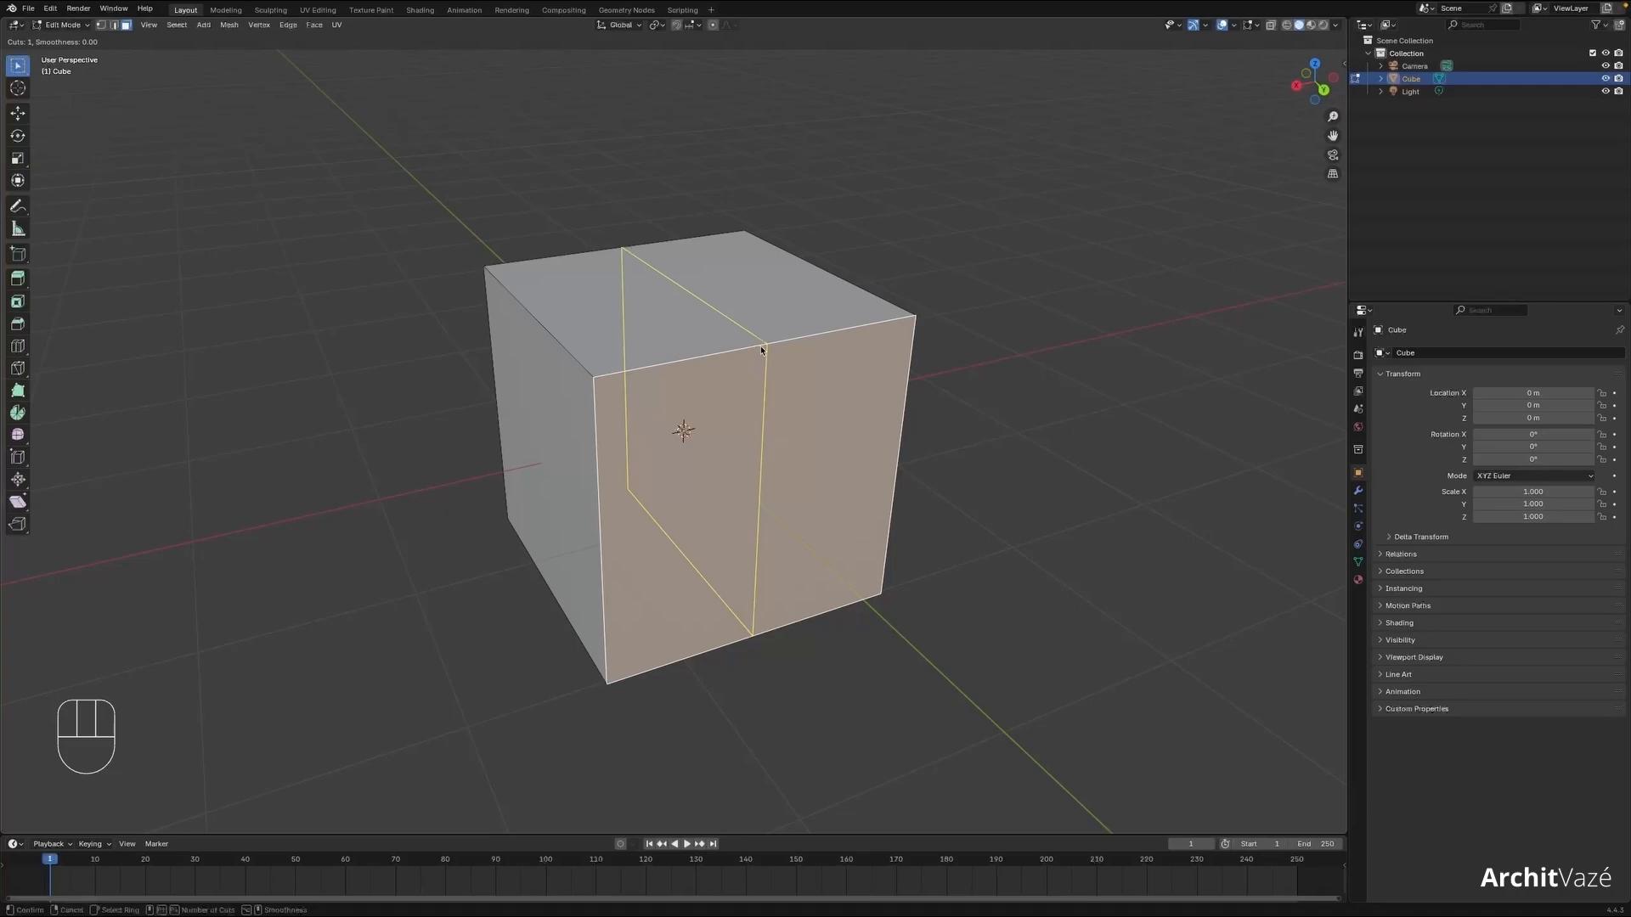
scroll(761, 349, "up", 2)
scroll(761, 349, "up", 2)
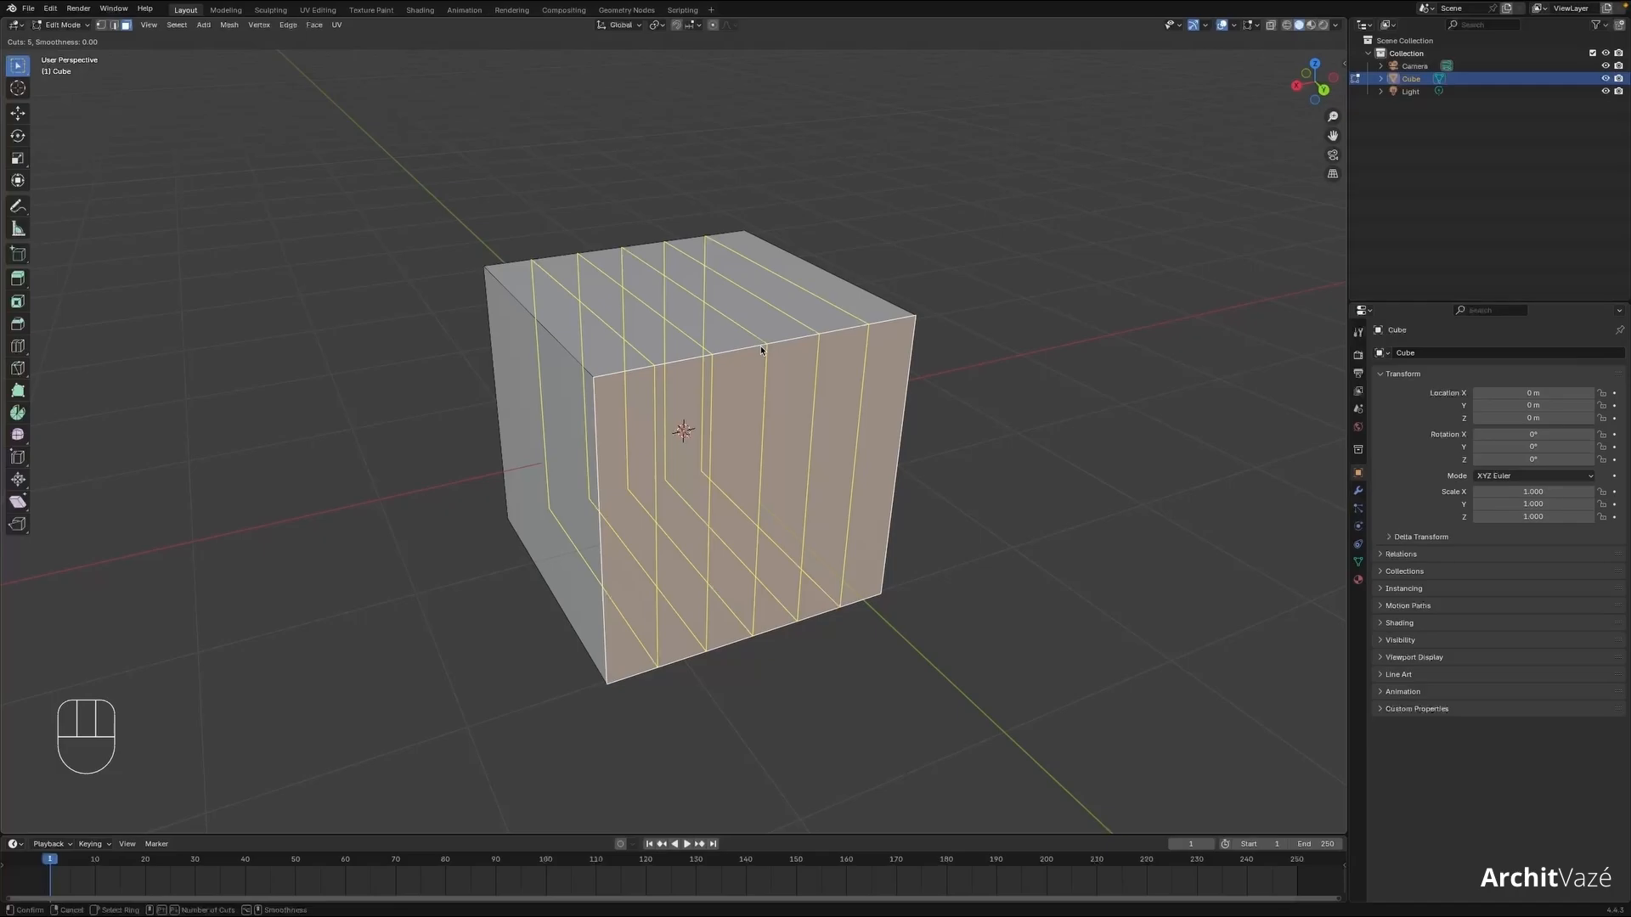
left_click(761, 349)
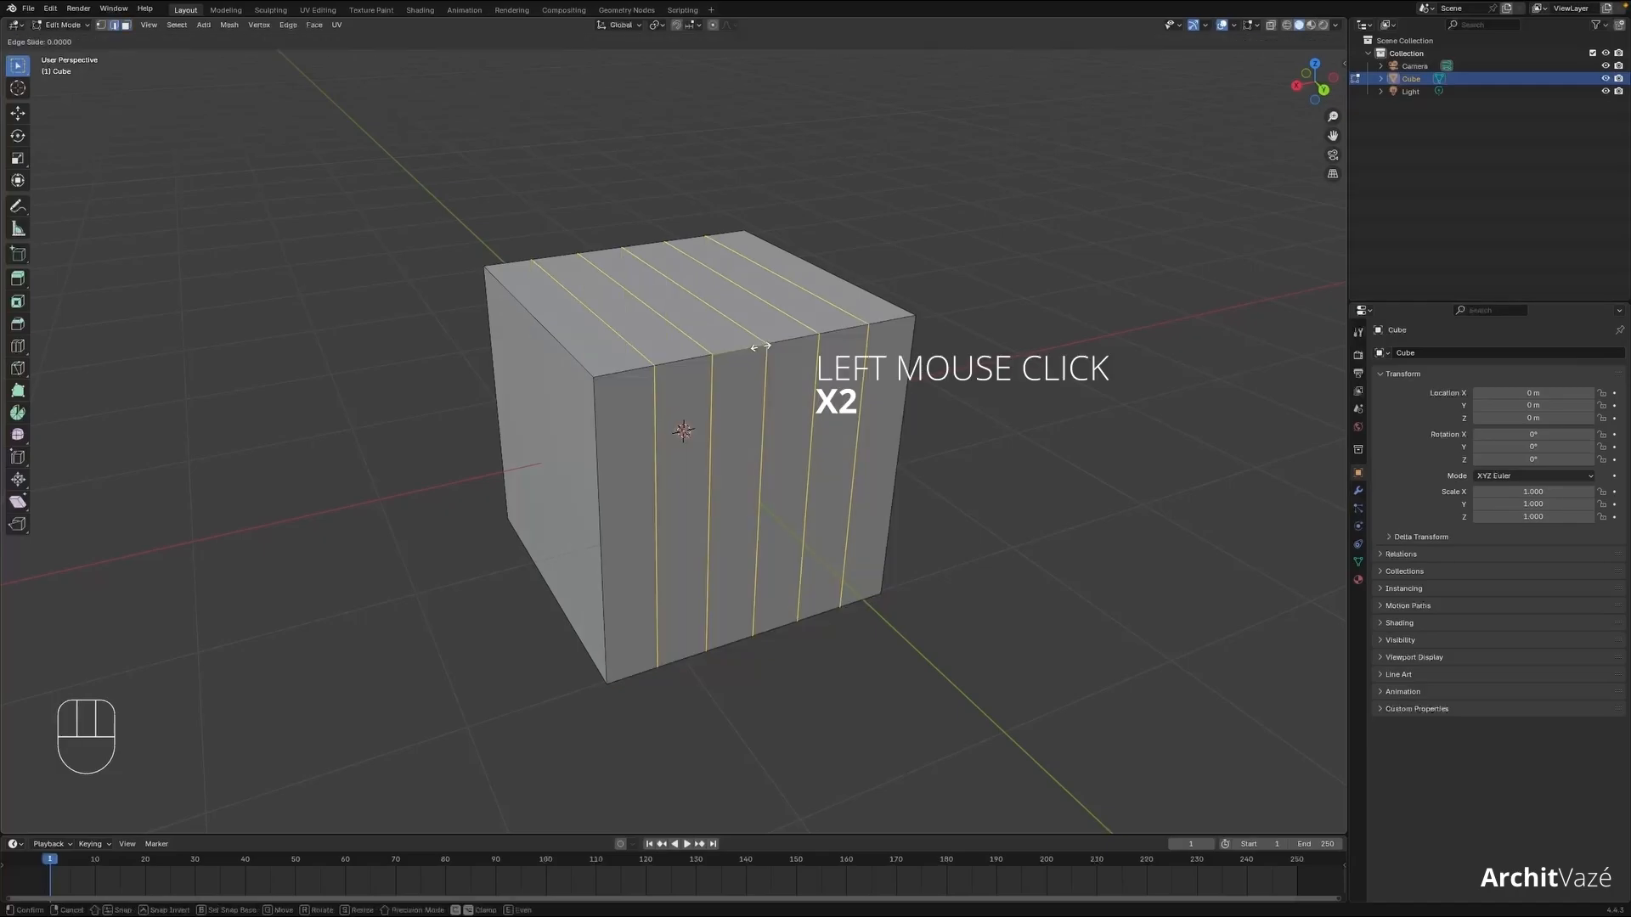
left_click(759, 347)
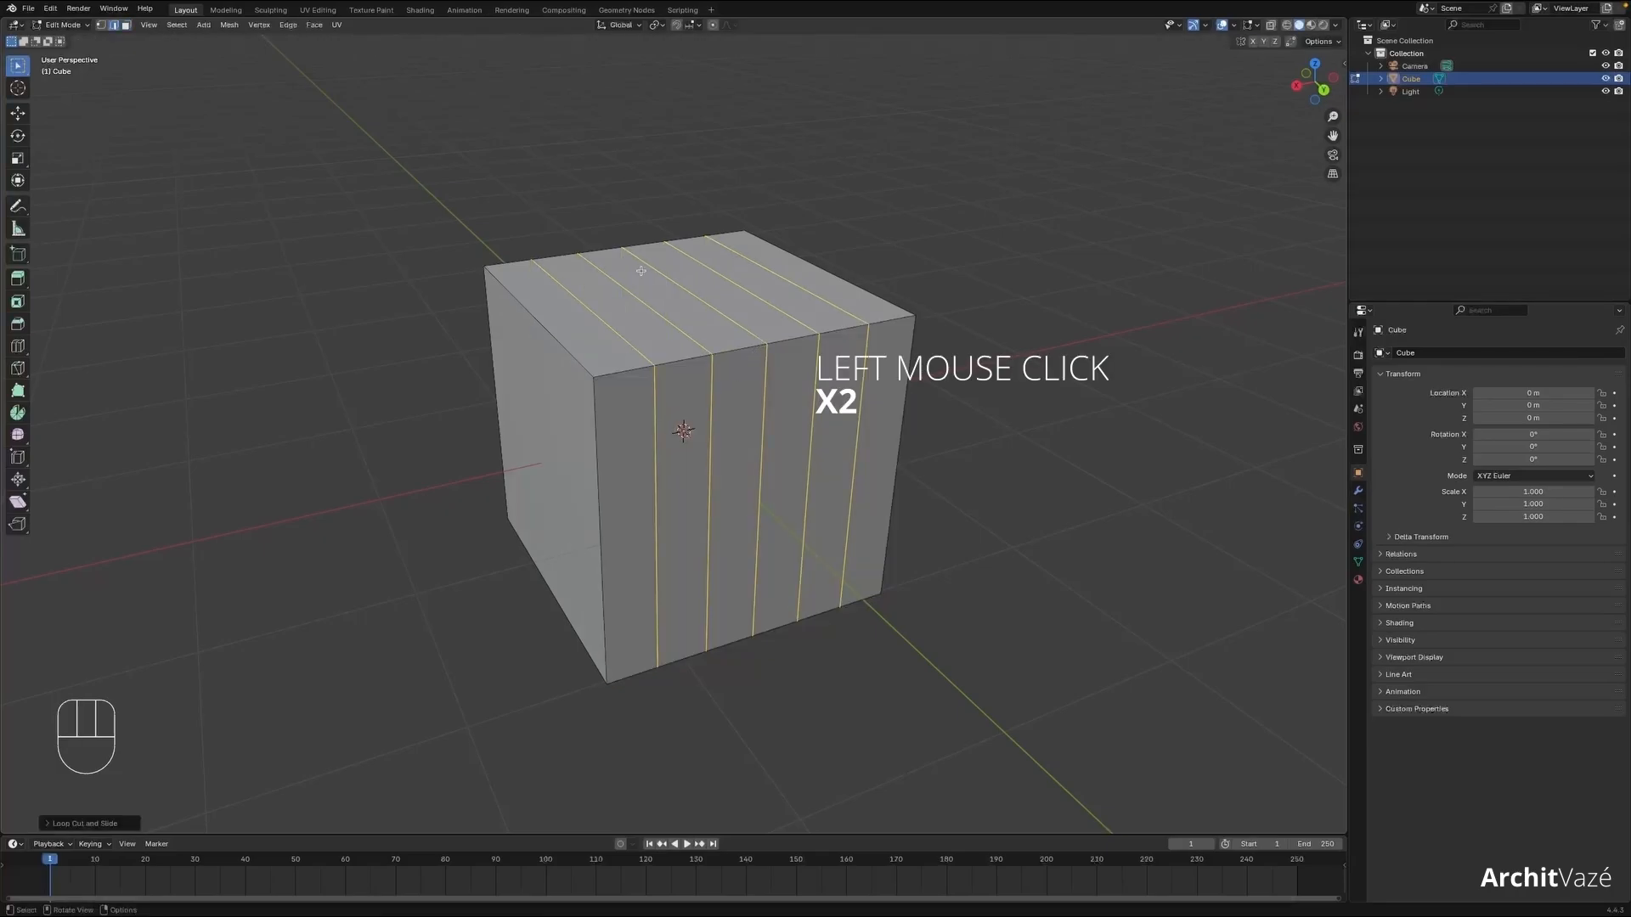
- Select the new vertical edges on the cube's side face one at a time to inspect the cuts
middle_click_drag(726, 497, 761, 529)
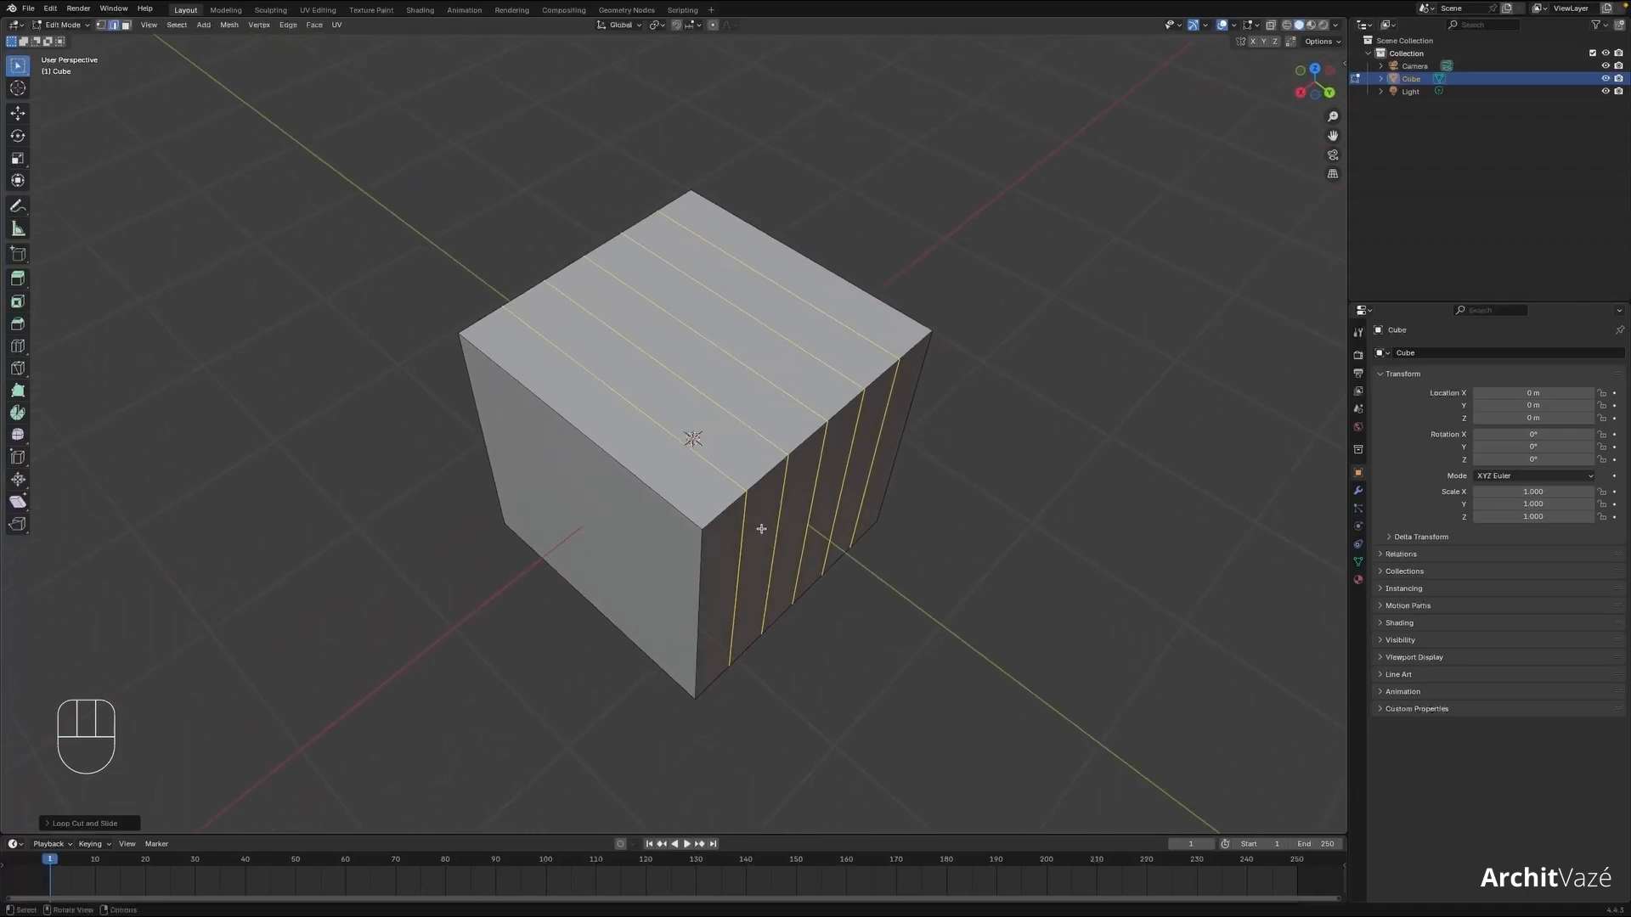
left_click(745, 545)
left_click(776, 544)
left_click(803, 525)
left_click(843, 492)
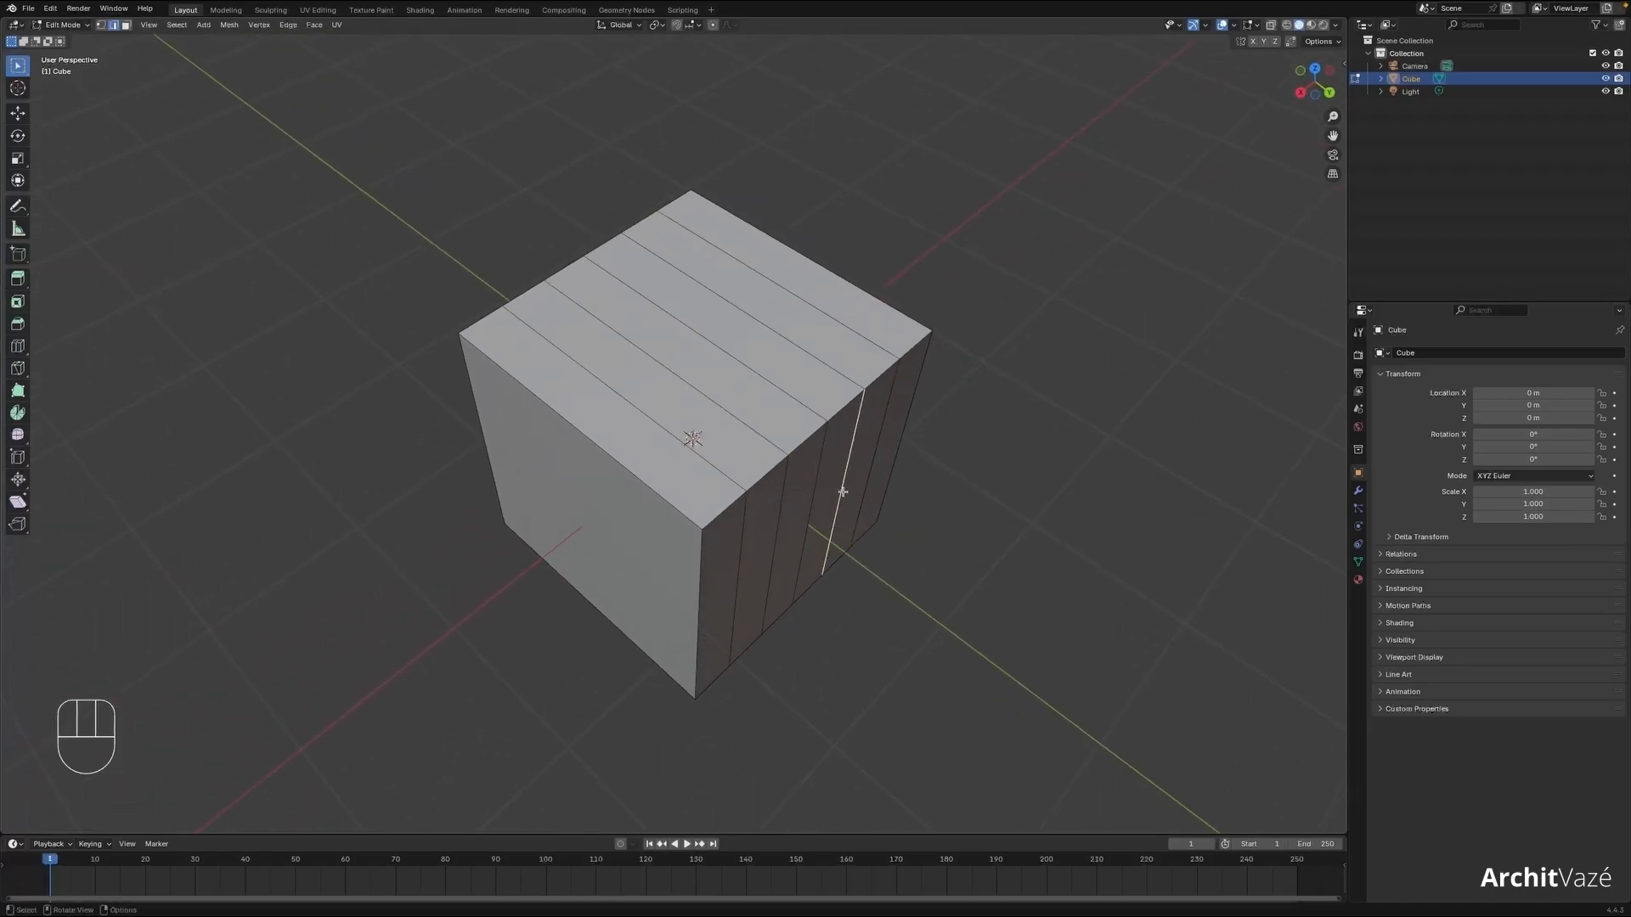
mouse_move(842, 491)
middle_mouse_down()
mouse_move(819, 488)
mouse_move(834, 487)
middle_mouse_up()
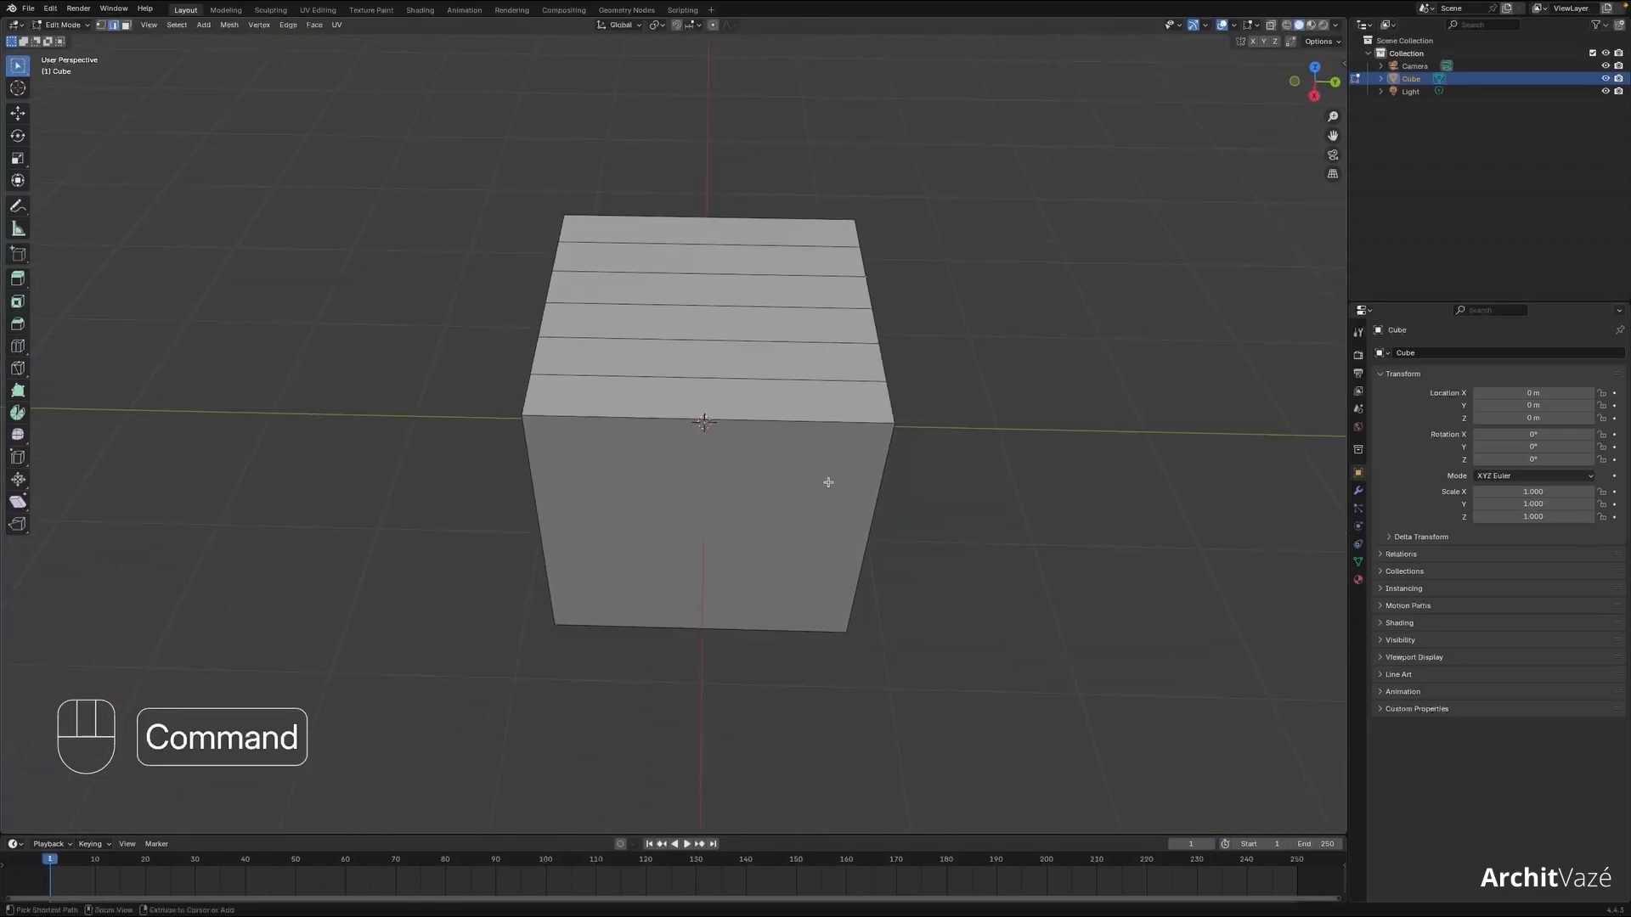
- Add five evenly spaced loop cuts crossing the first set on the top face, keeping them centred
key("ctrl+r")
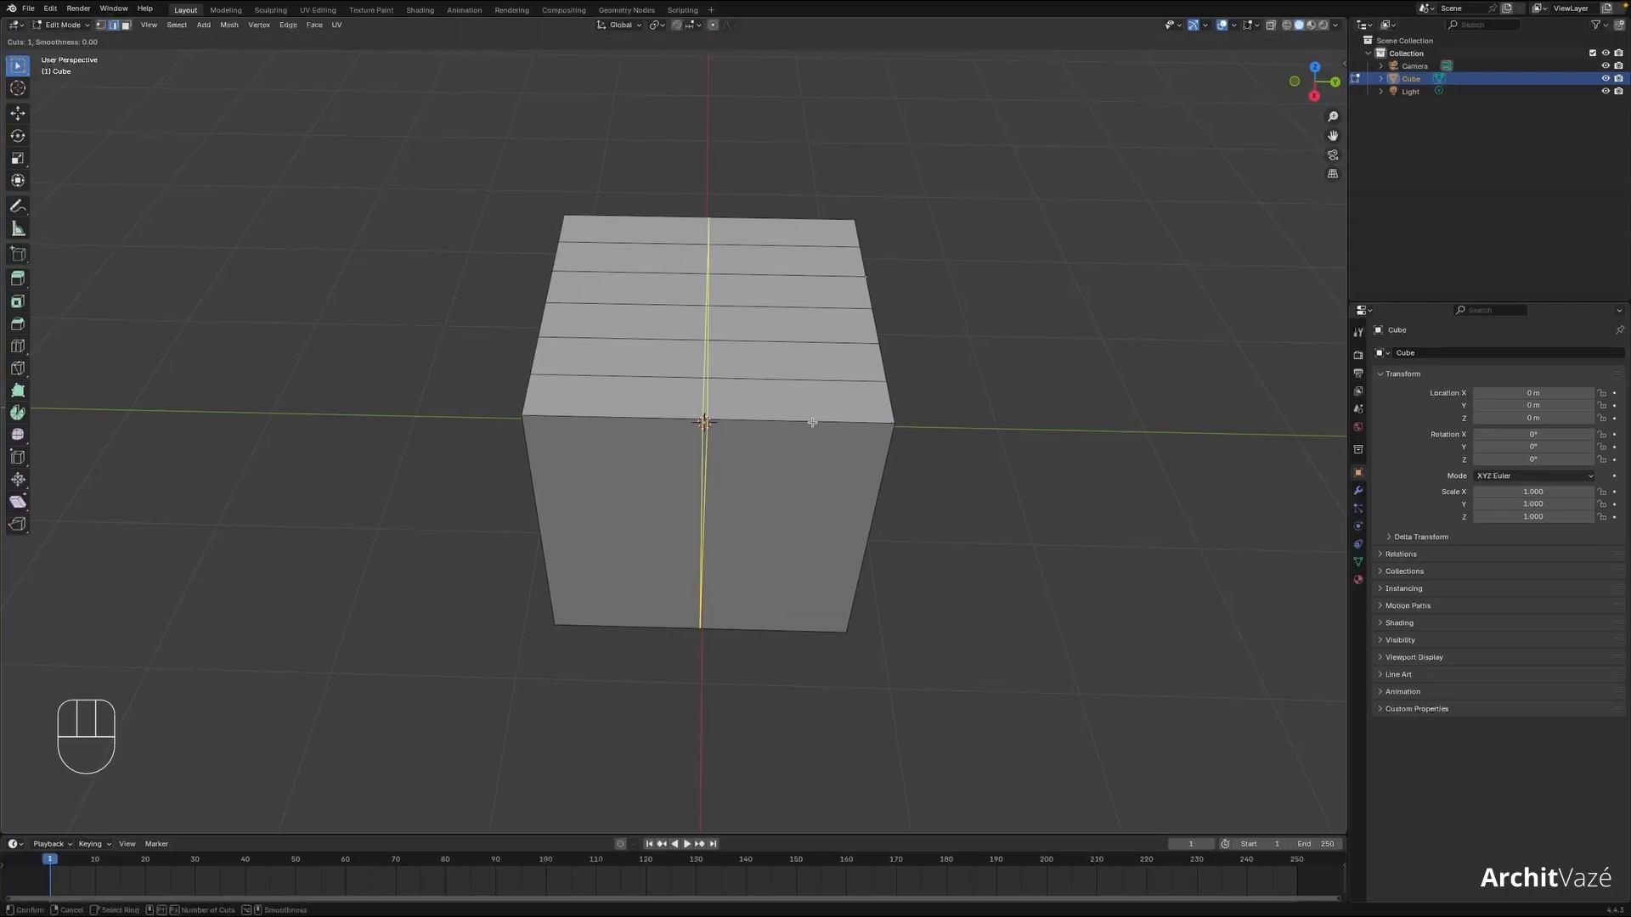
scroll(812, 422, "up", 3)
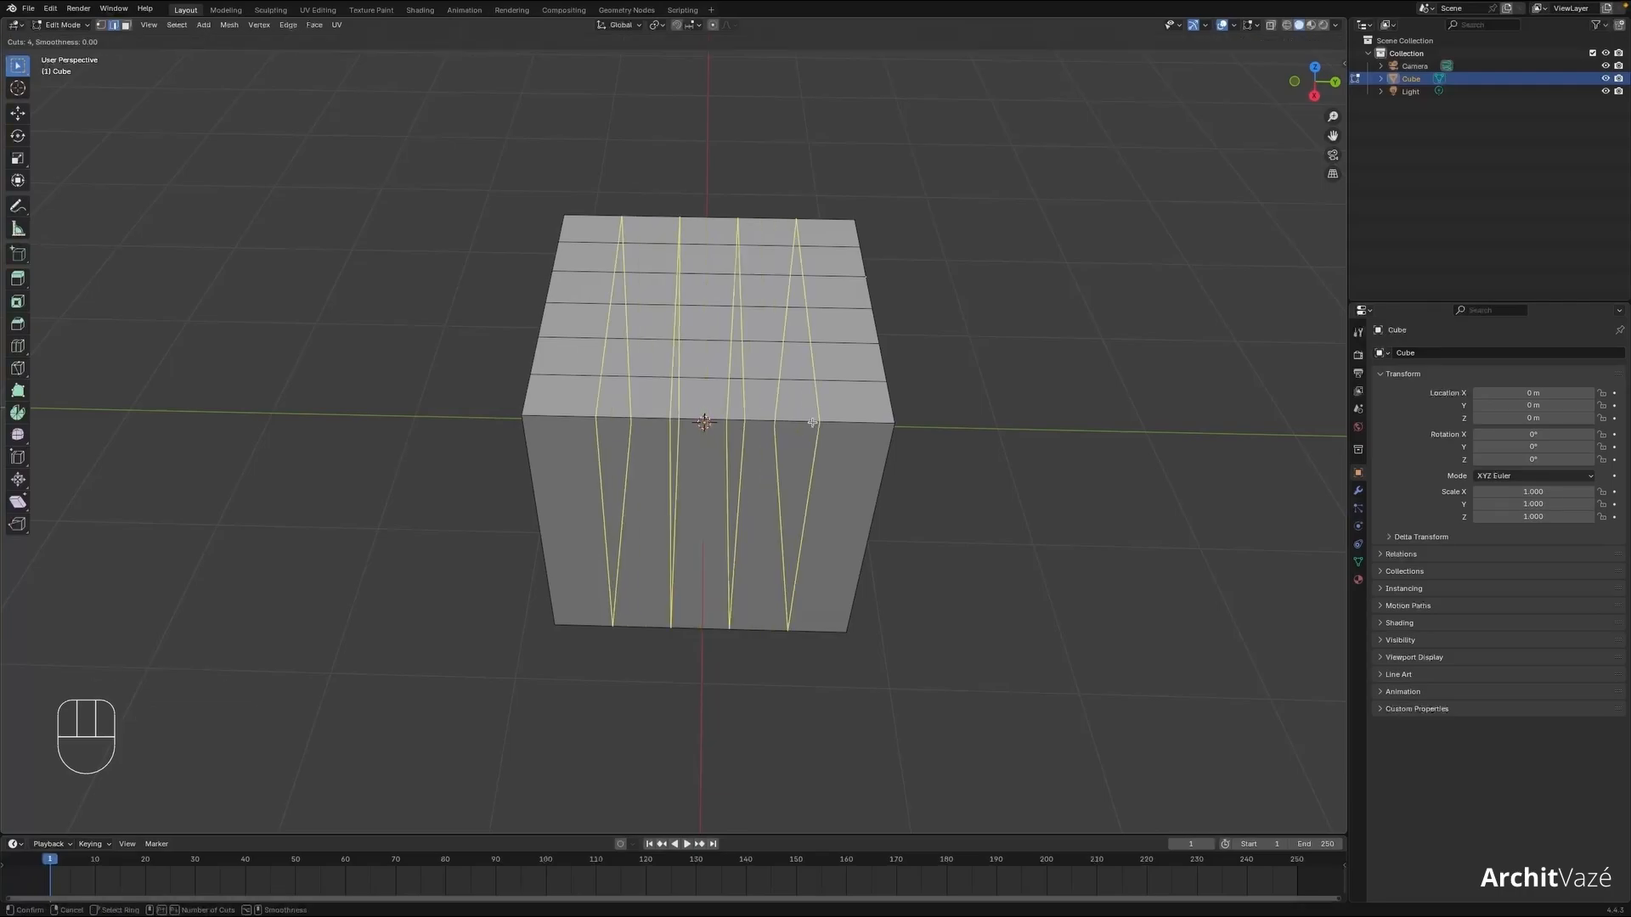
scroll(812, 422, "up", 1)
left_click(812, 422)
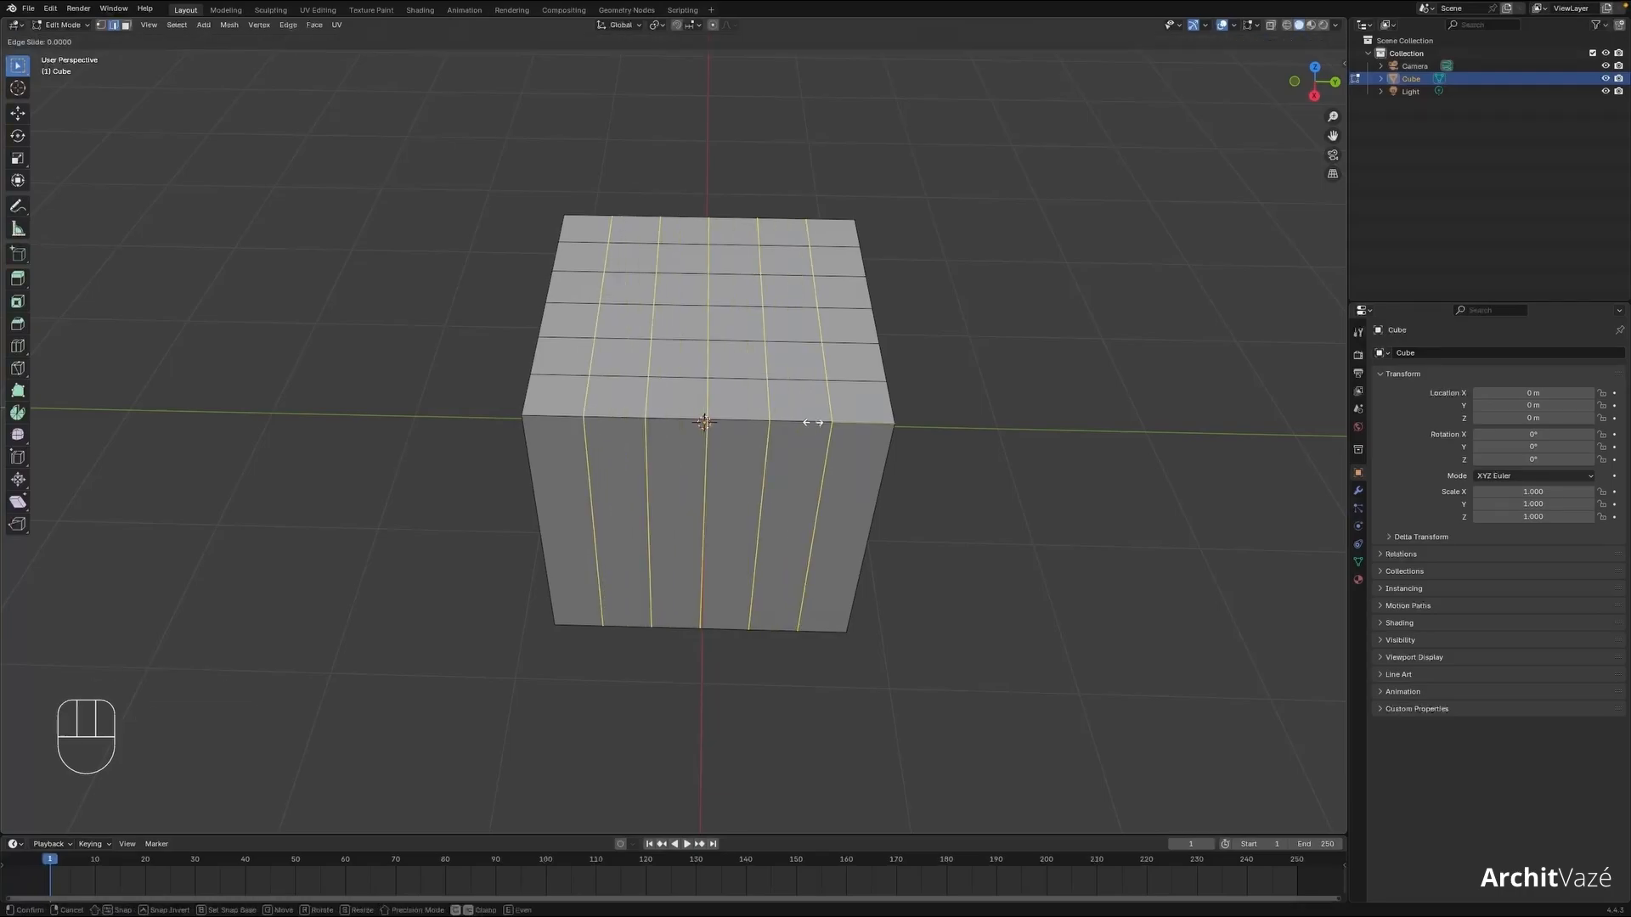
right_click(812, 422)
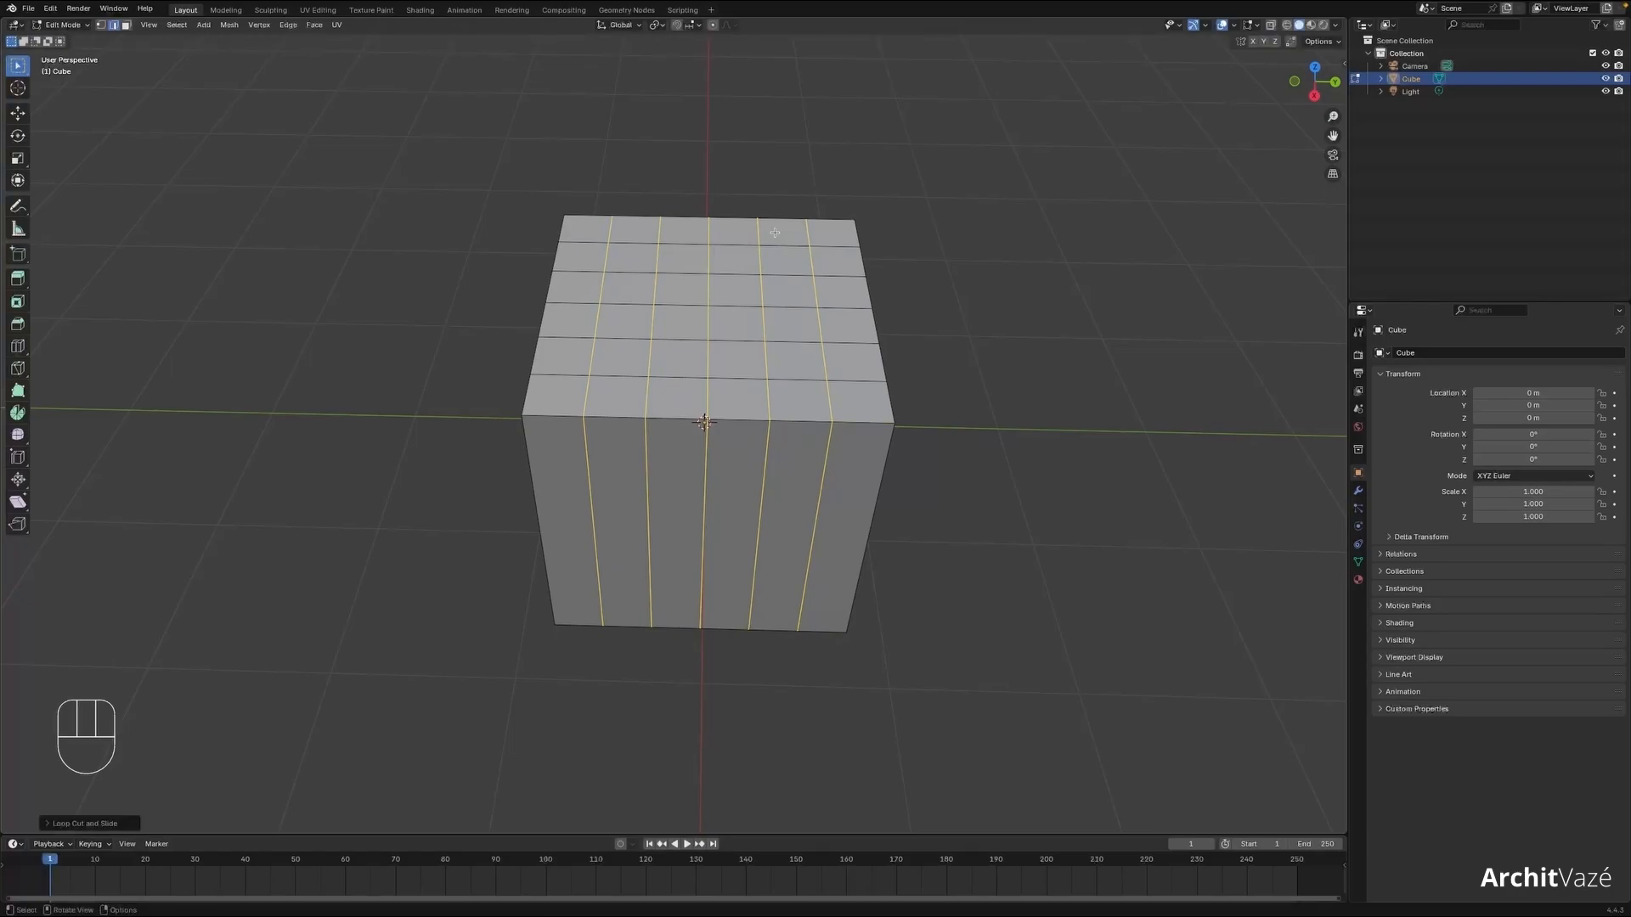
- Open the settings of the last loop cut and try adjusting its number of cuts
middle_click_drag(474, 660, 489, 646)
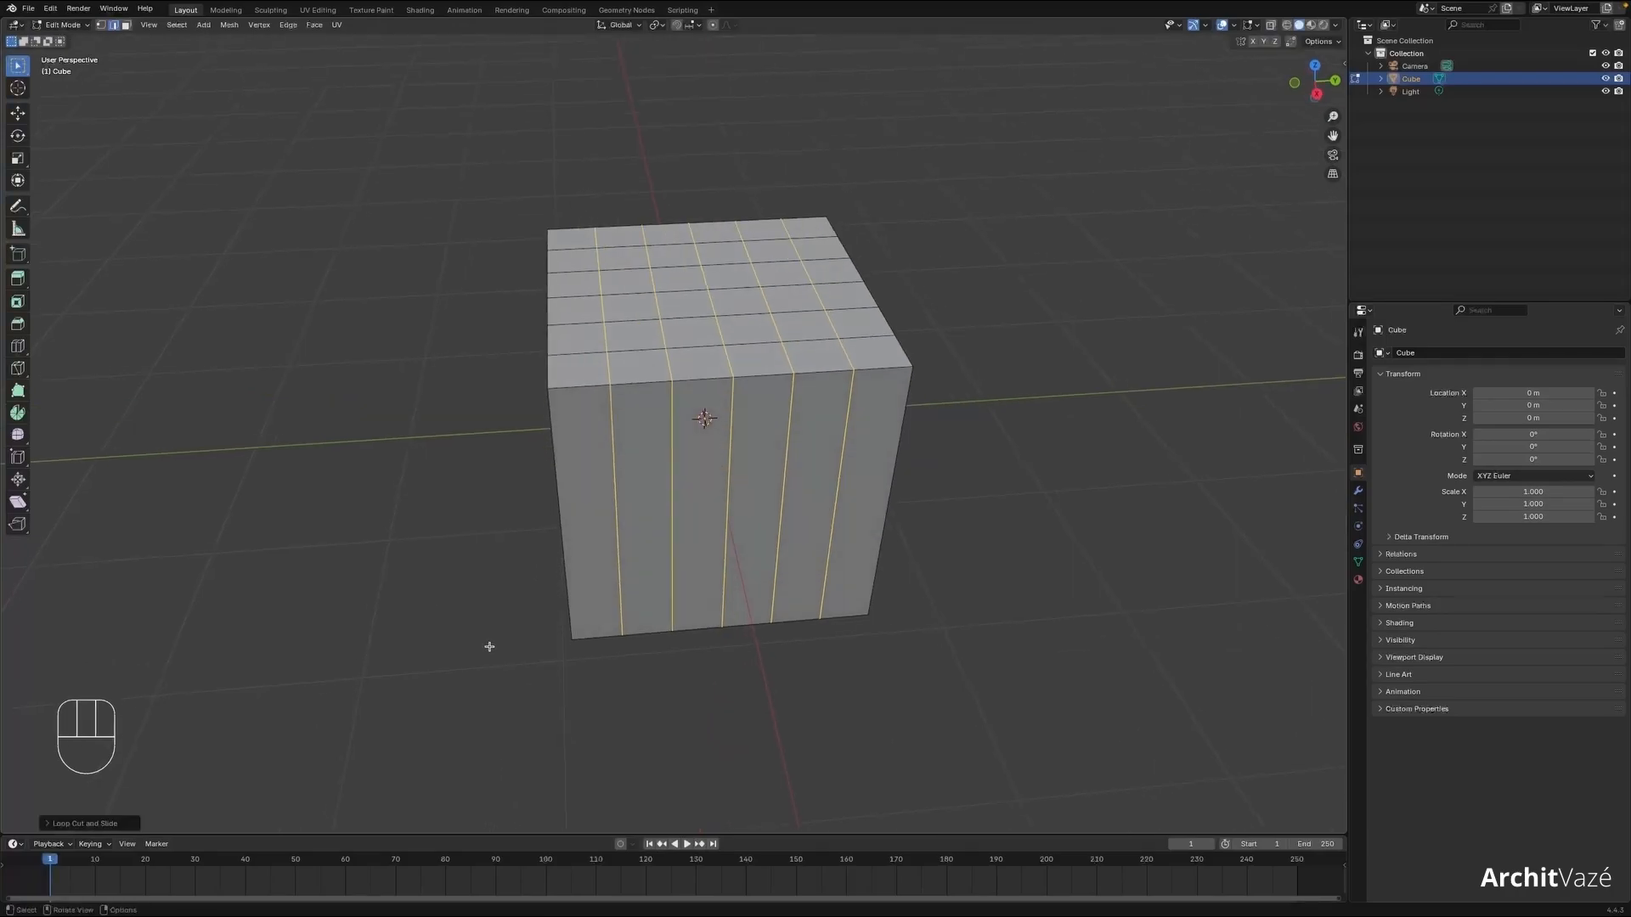
left_click(81, 826)
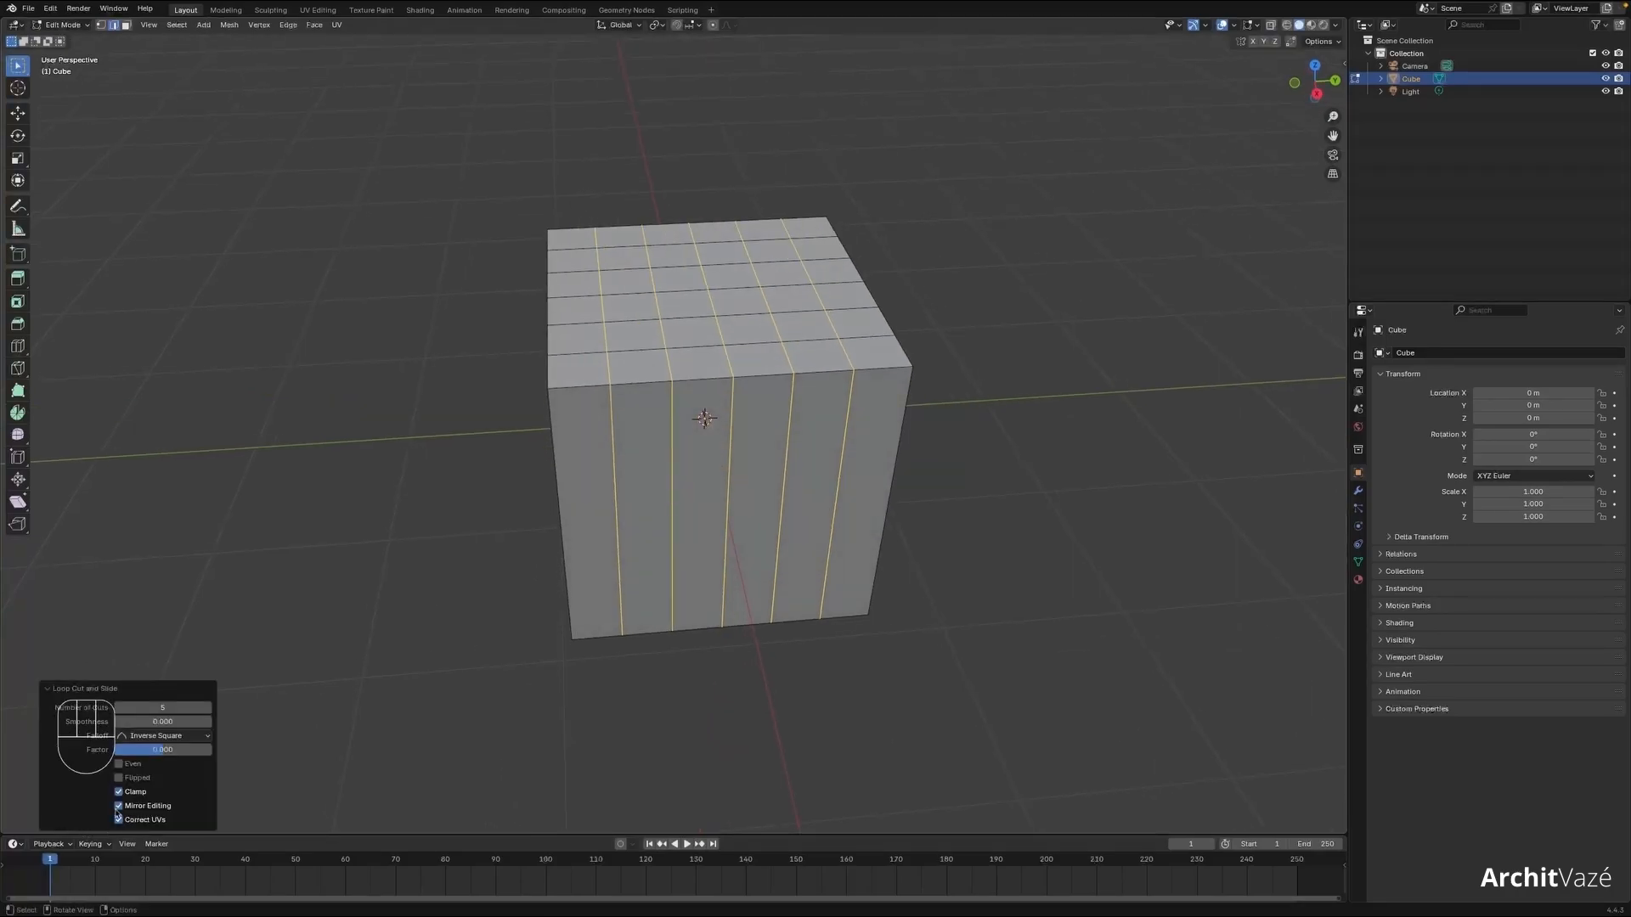
left_click(163, 709)
mouse_move(163, 709)
left_mouse_down()
mouse_move(146, 709)
mouse_move(195, 710)
mouse_move(157, 710)
left_mouse_up()
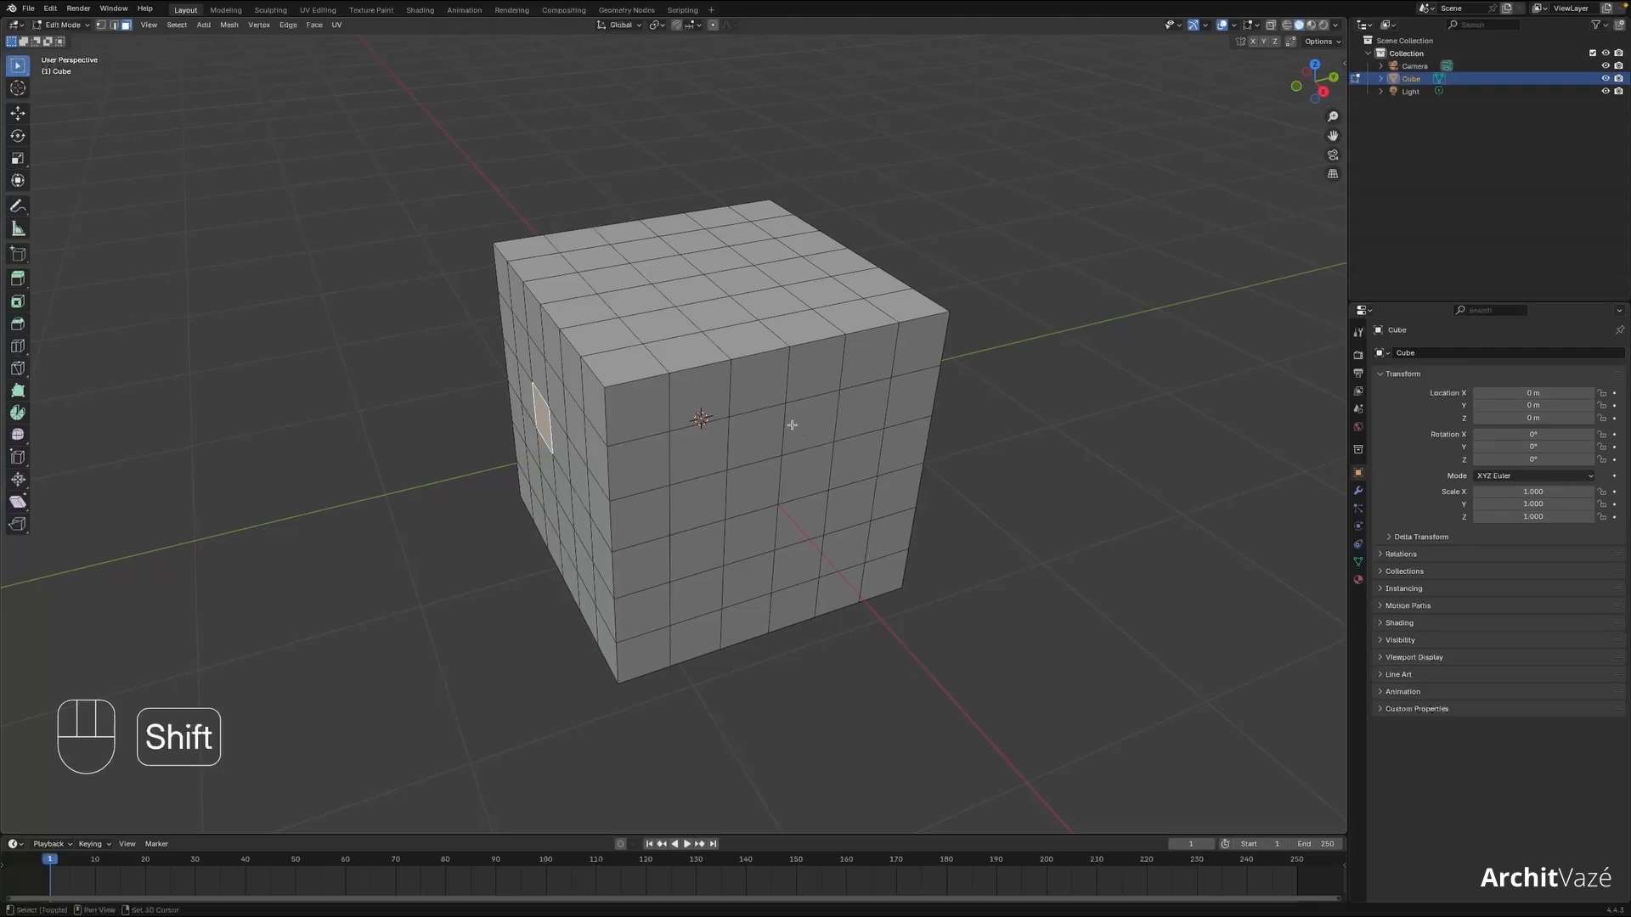
- Select three vertically adjacent faces in the third column of the subdivided cube's side
middle_click_drag(816, 446, 721, 414, "shift")
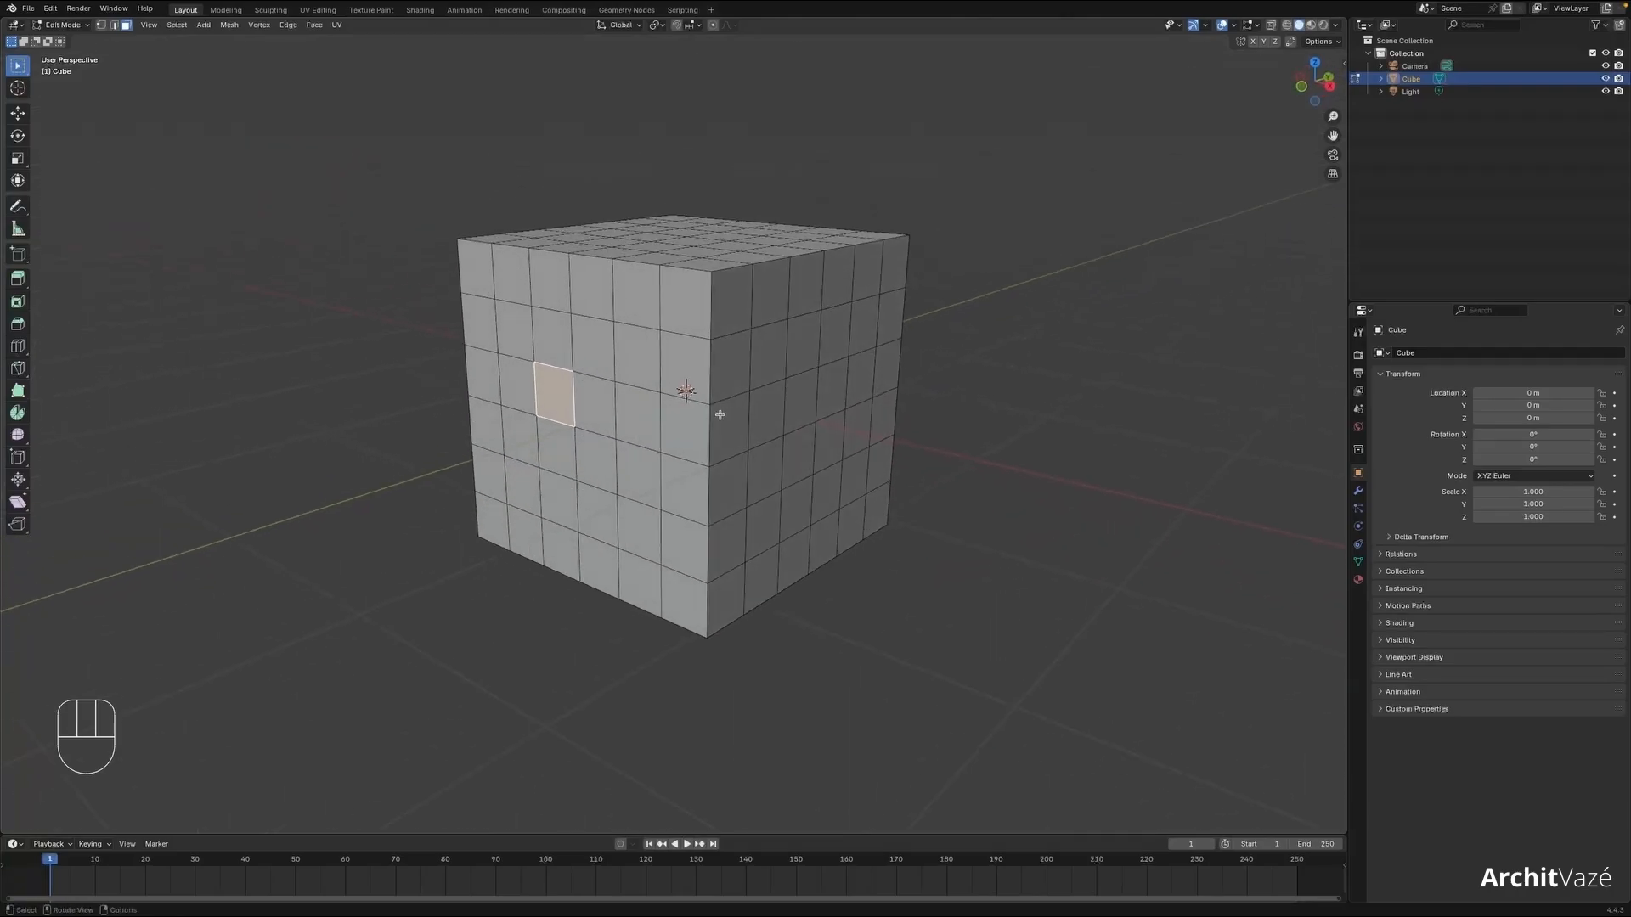
left_click(556, 359)
left_click(571, 466, "shift")
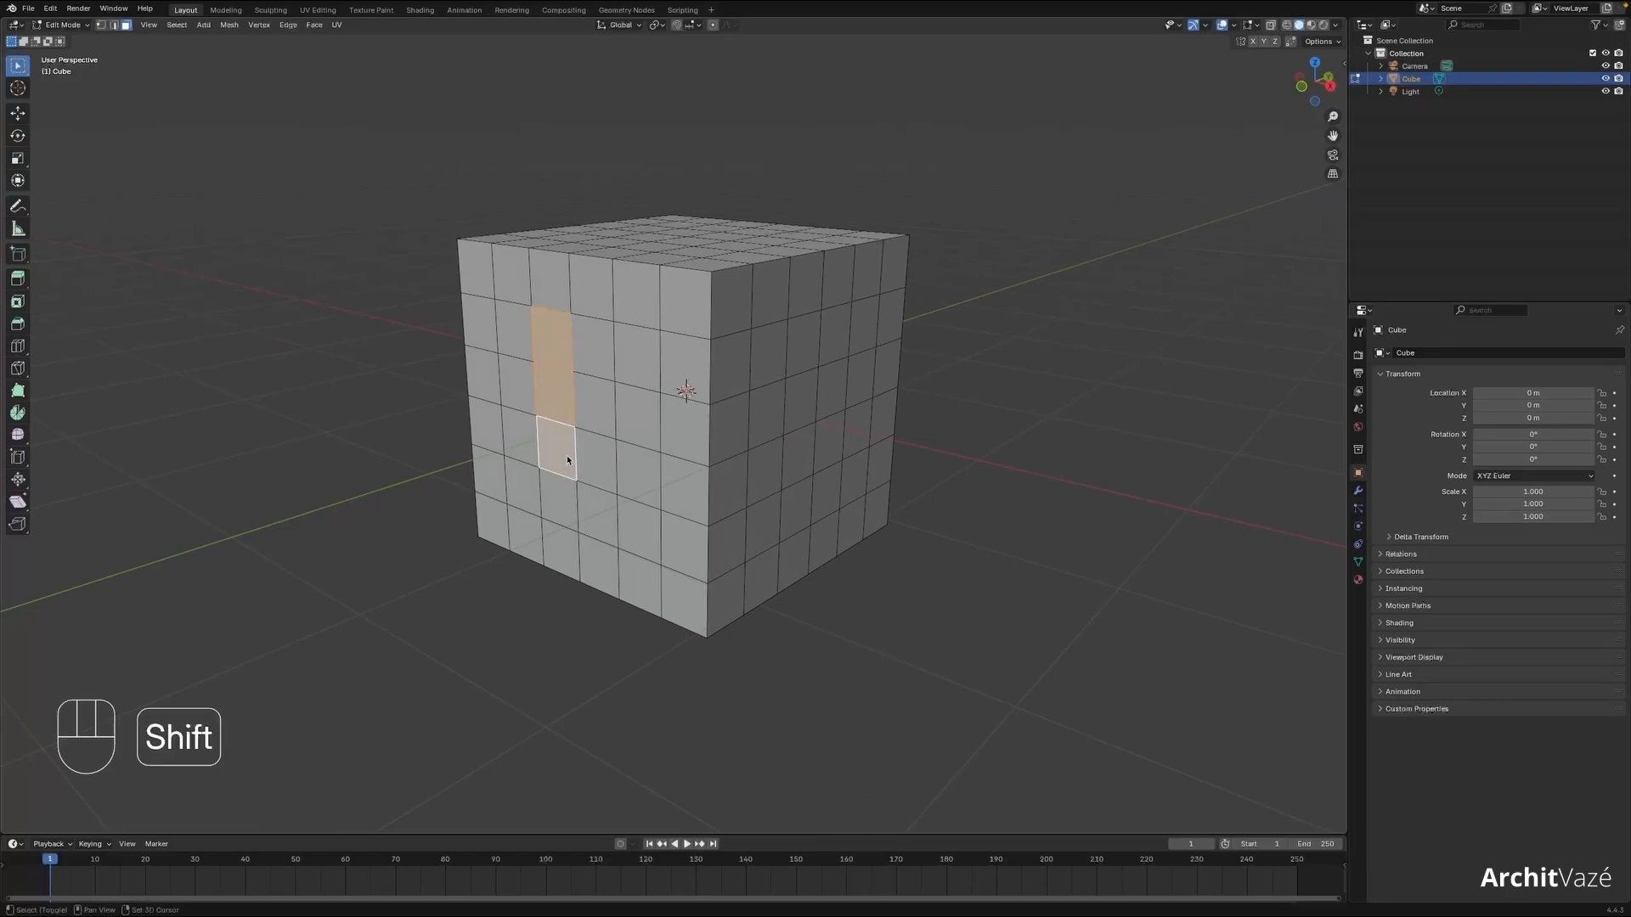
middle_click_drag(544, 358, 606, 430)
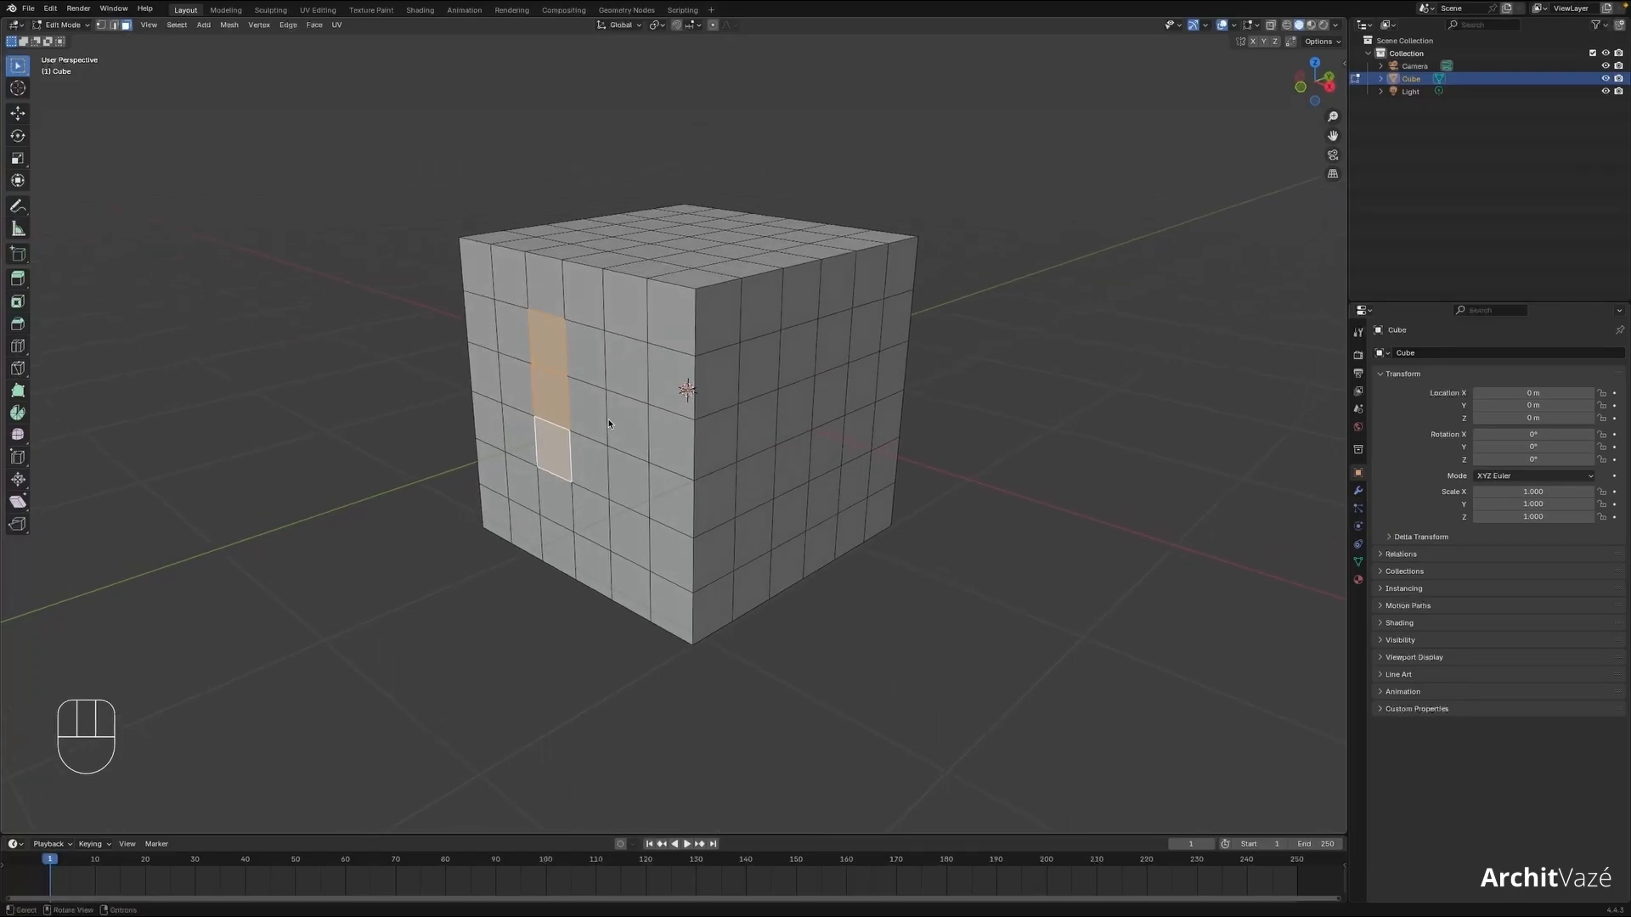
- Extrude the three selected faces outward from the cube's side as one block
key("e")
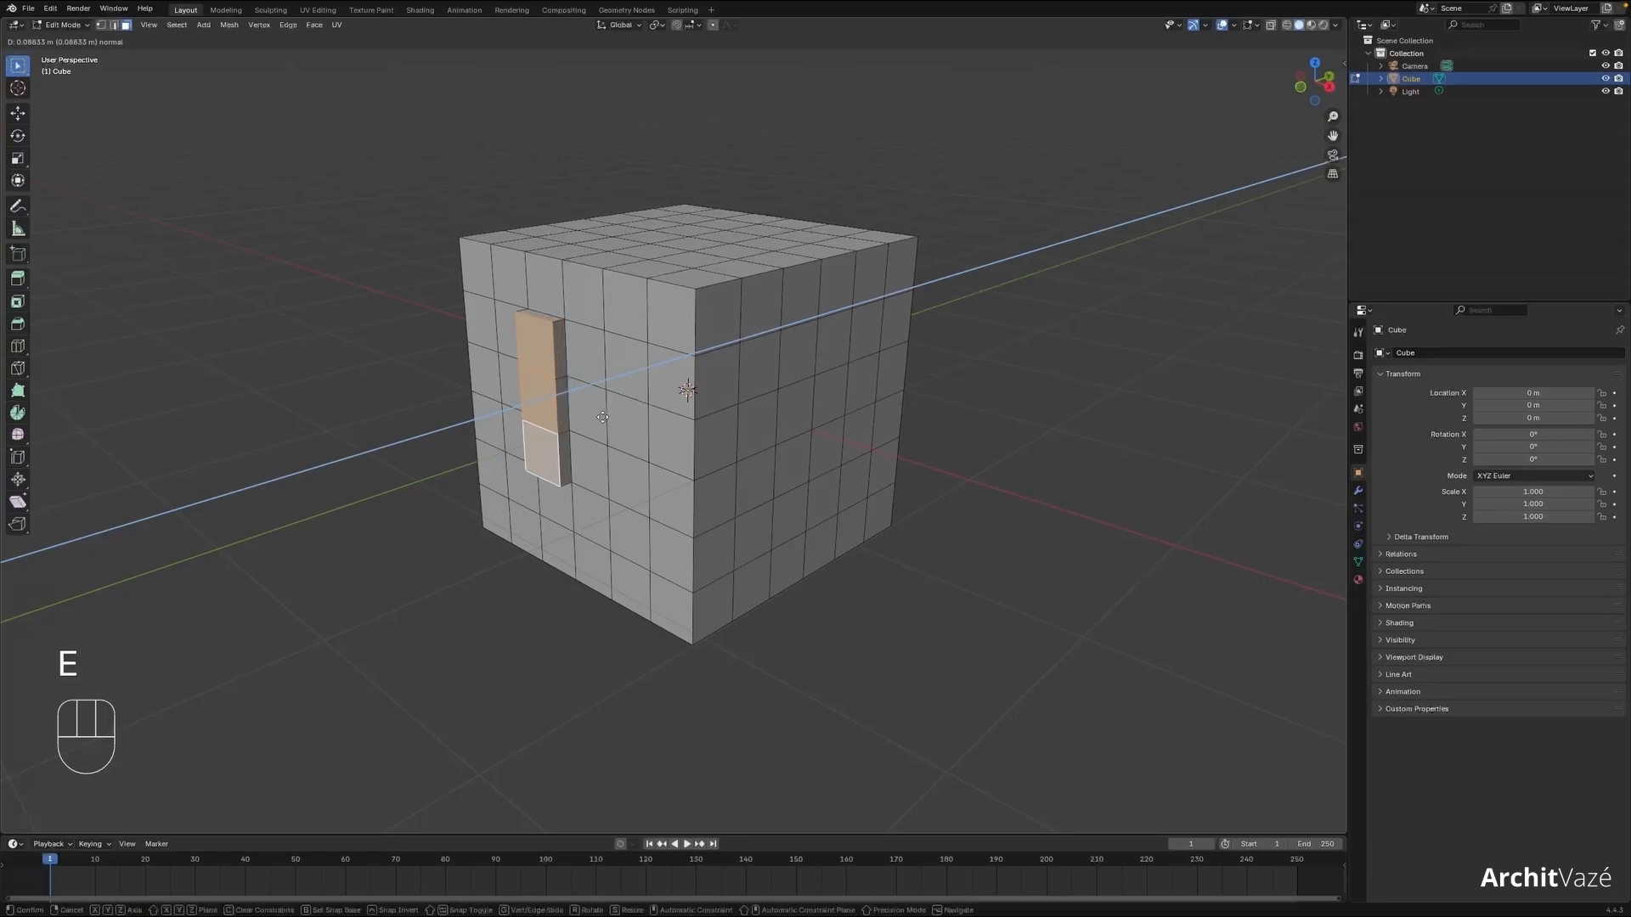
left_click(552, 429)
middle_click_drag(552, 429, 523, 343)
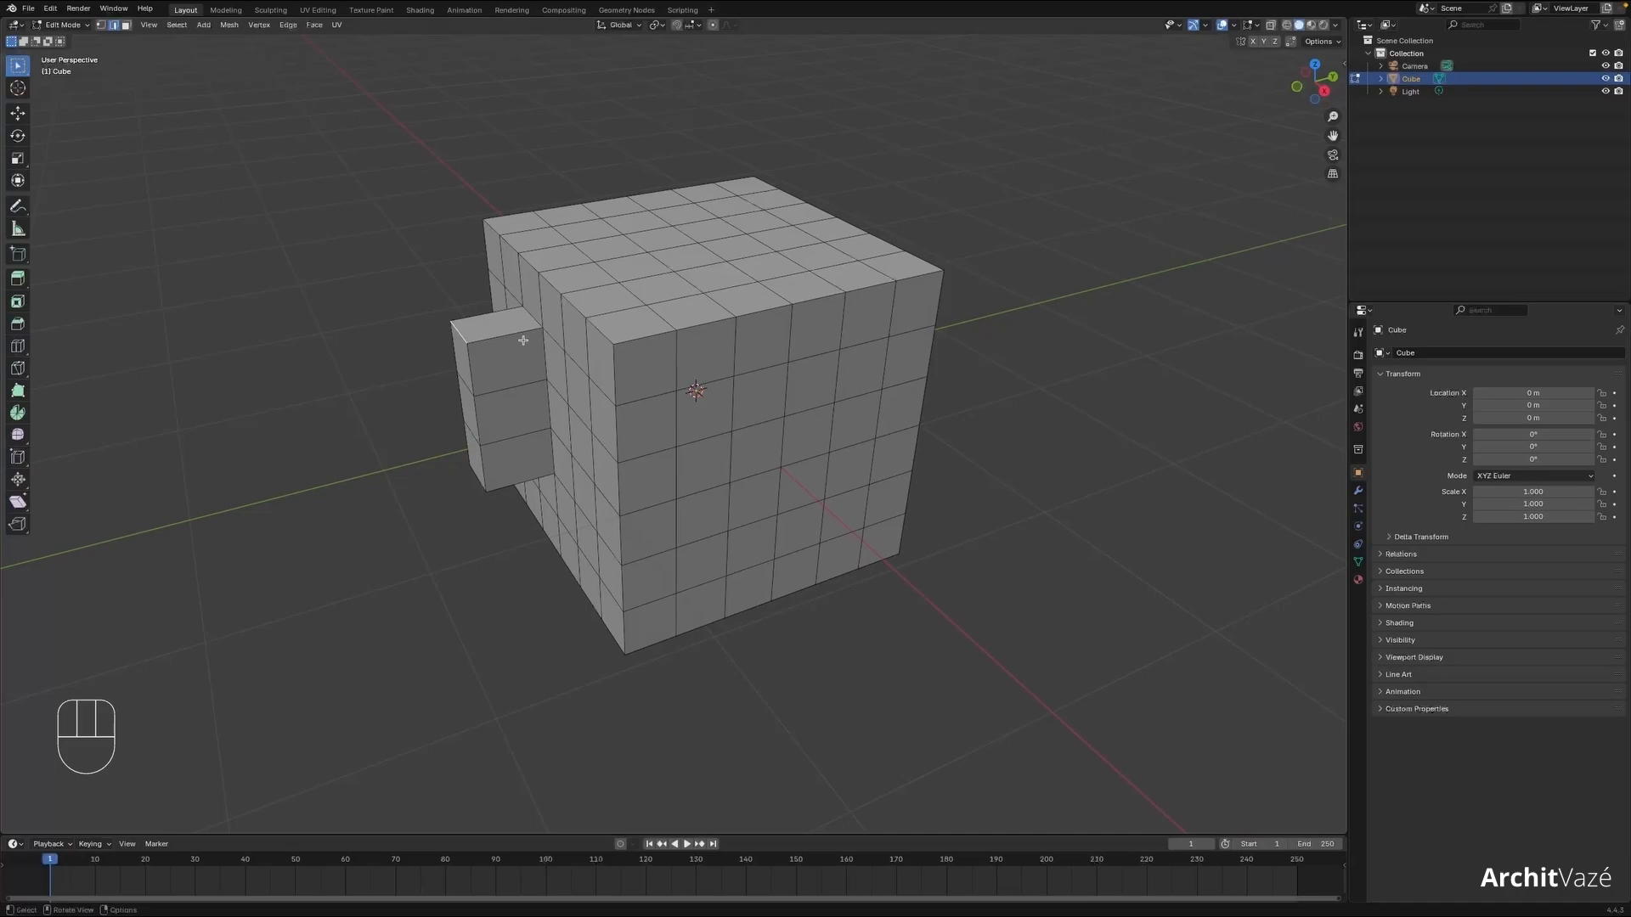
- Move the extruded block's top outer edge inward along Y and shift the outer edges below it to create a slope
key("g")
key("y")
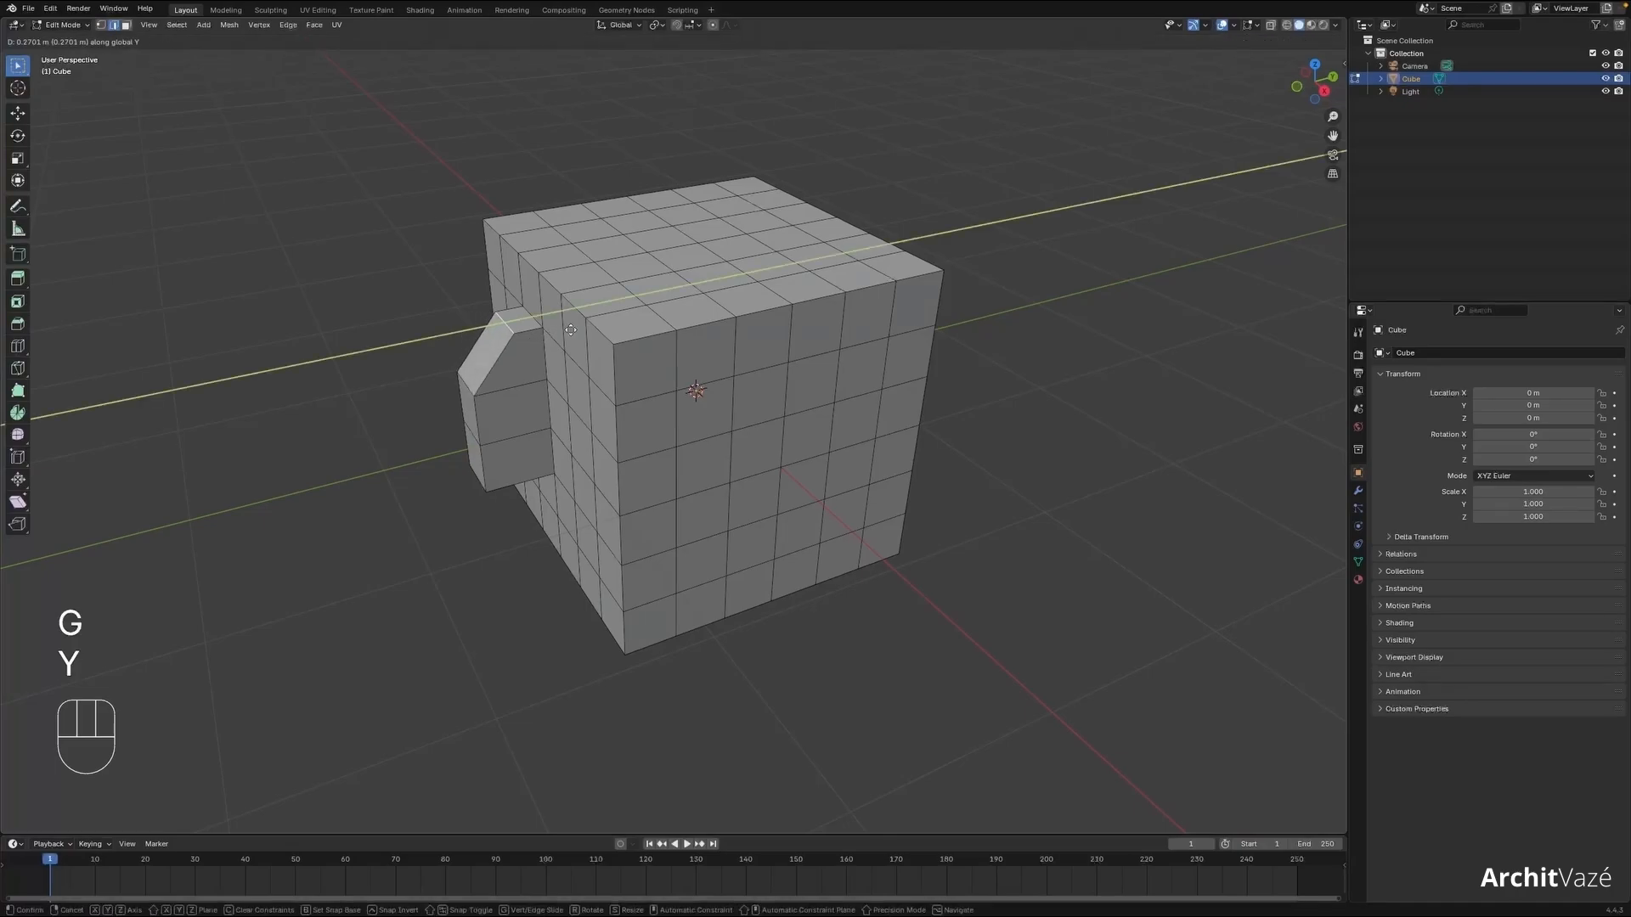
left_click(482, 383)
key("g")
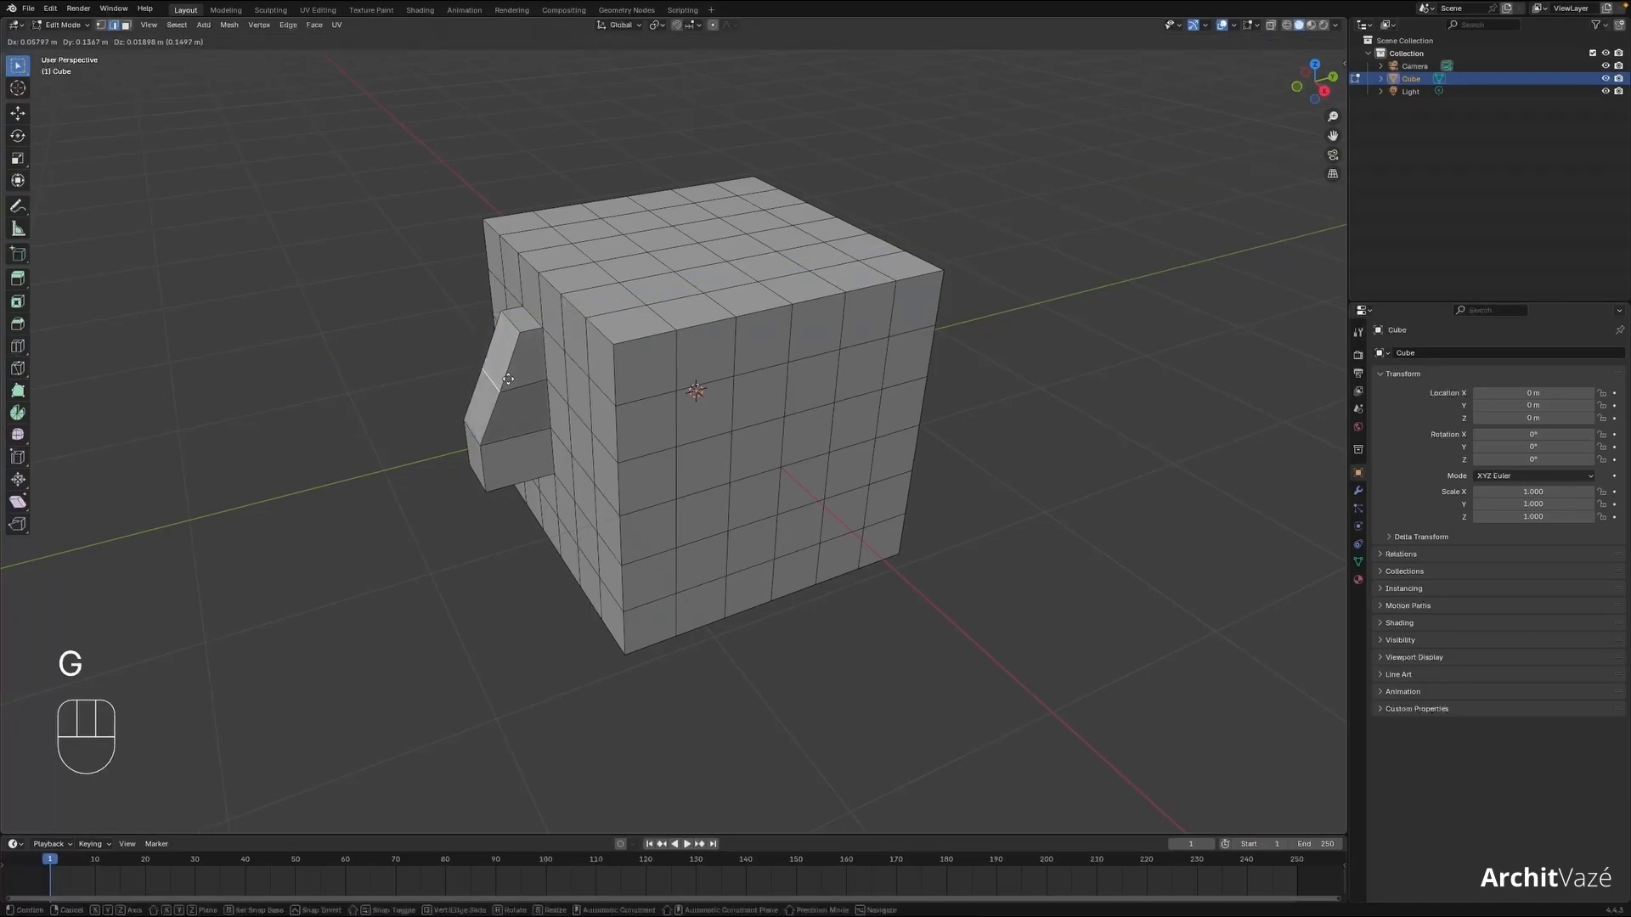
left_click(507, 379)
left_click(473, 440)
key("g")
left_click(486, 436)
- Reposition the block's top outer edge and a lower outer edge to refine its sloped profile
left_click(513, 327)
mouse_move(512, 327)
middle_mouse_down()
mouse_move(477, 269)
mouse_move(505, 310)
middle_mouse_up()
key("g")
left_click(506, 313)
key("g")
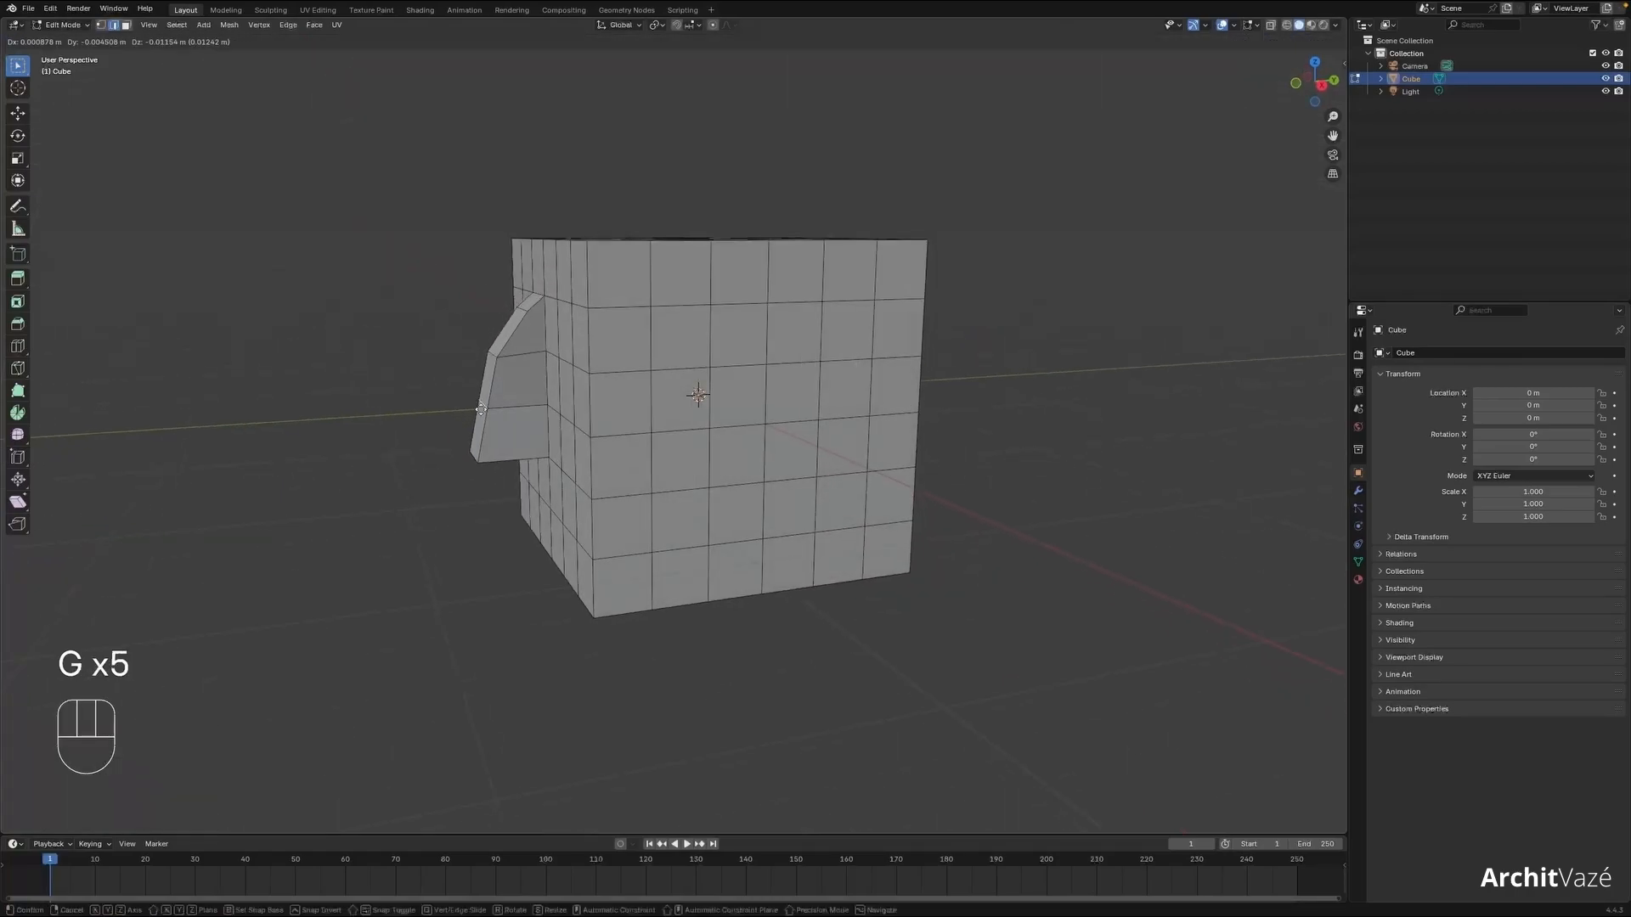
left_click(497, 412)
- Select three vertically adjacent faces on the cube's neighbouring side and extrude them outward
middle_click_drag(497, 413, 742, 365)
key("3")
left_click(753, 337)
left_click(747, 378, "shift")
left_click(744, 437, "shift")
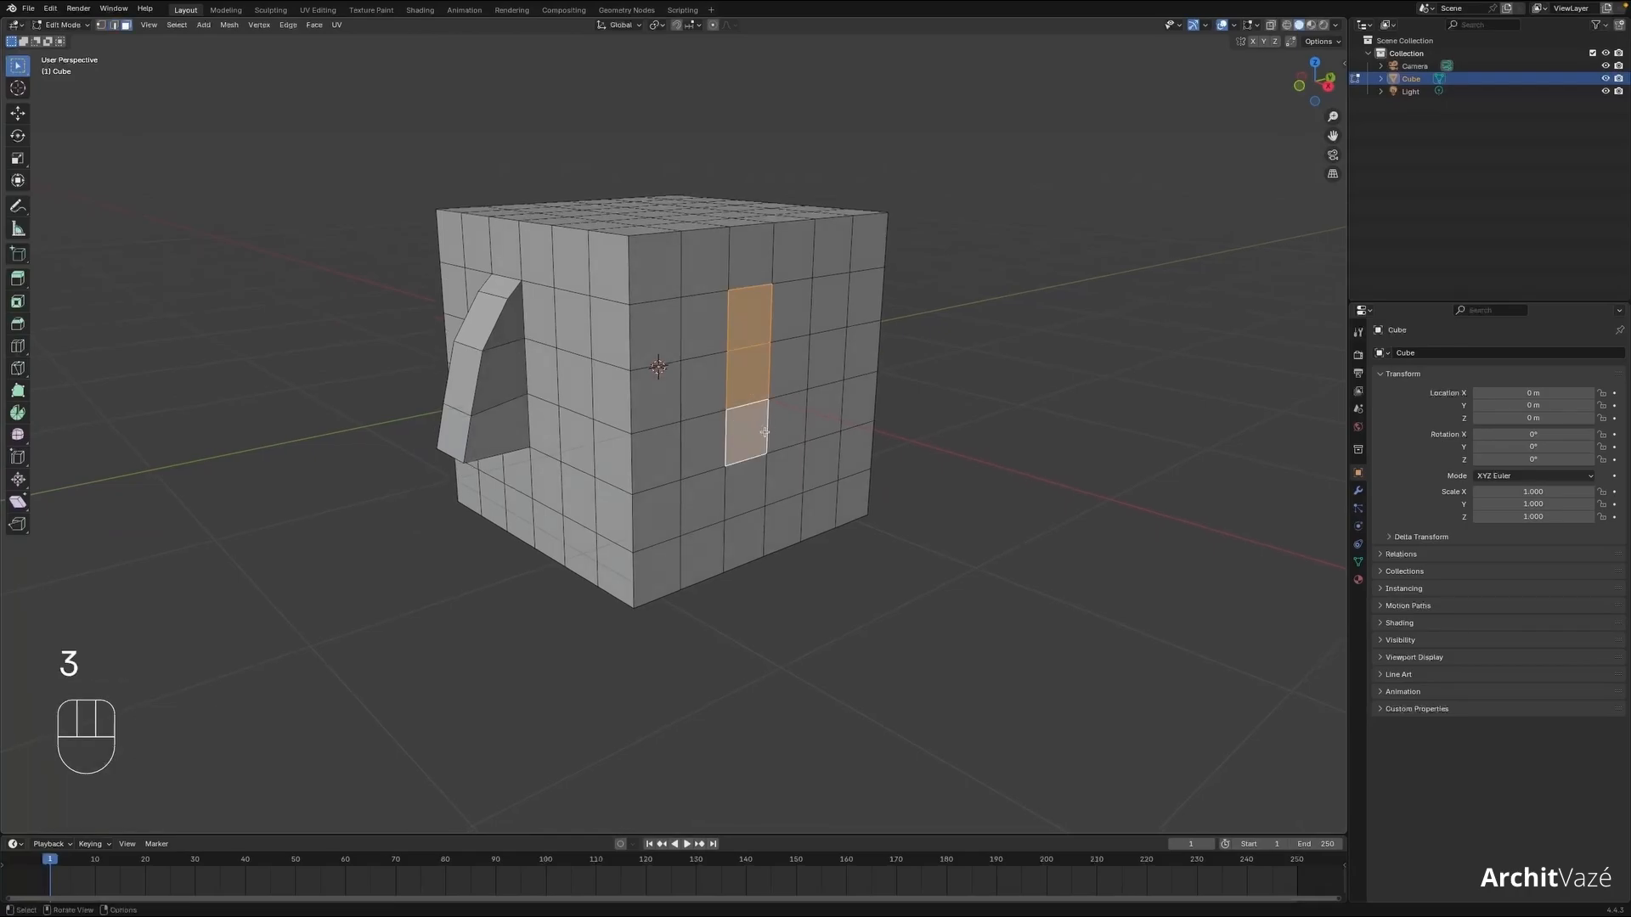
middle_click_drag(744, 438, 526, 344)
key("e")
left_click(833, 435)
- Move the outer edges of the newly extruded side block inward to taper it
key("2")
key("g")
left_click(858, 306)
key("g")
key("g")
left_click(816, 387)
- Move the opposite side block's top and bottom outer edges inward by about 0.19 m and 0.20 m along X
key("2")
key("g")
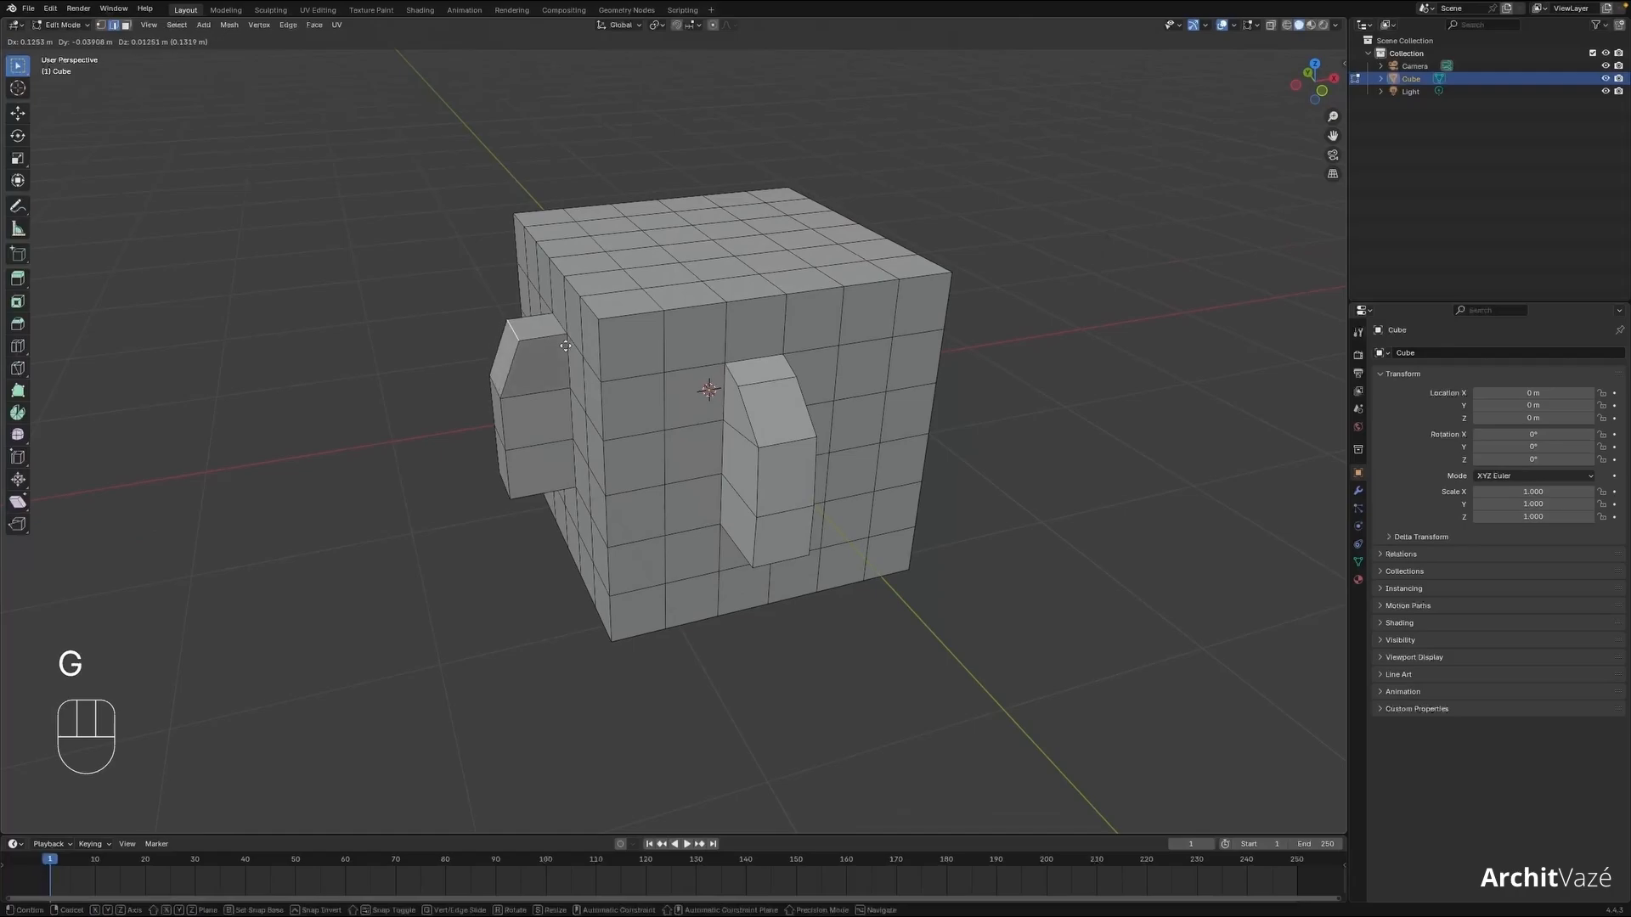
left_click(518, 318)
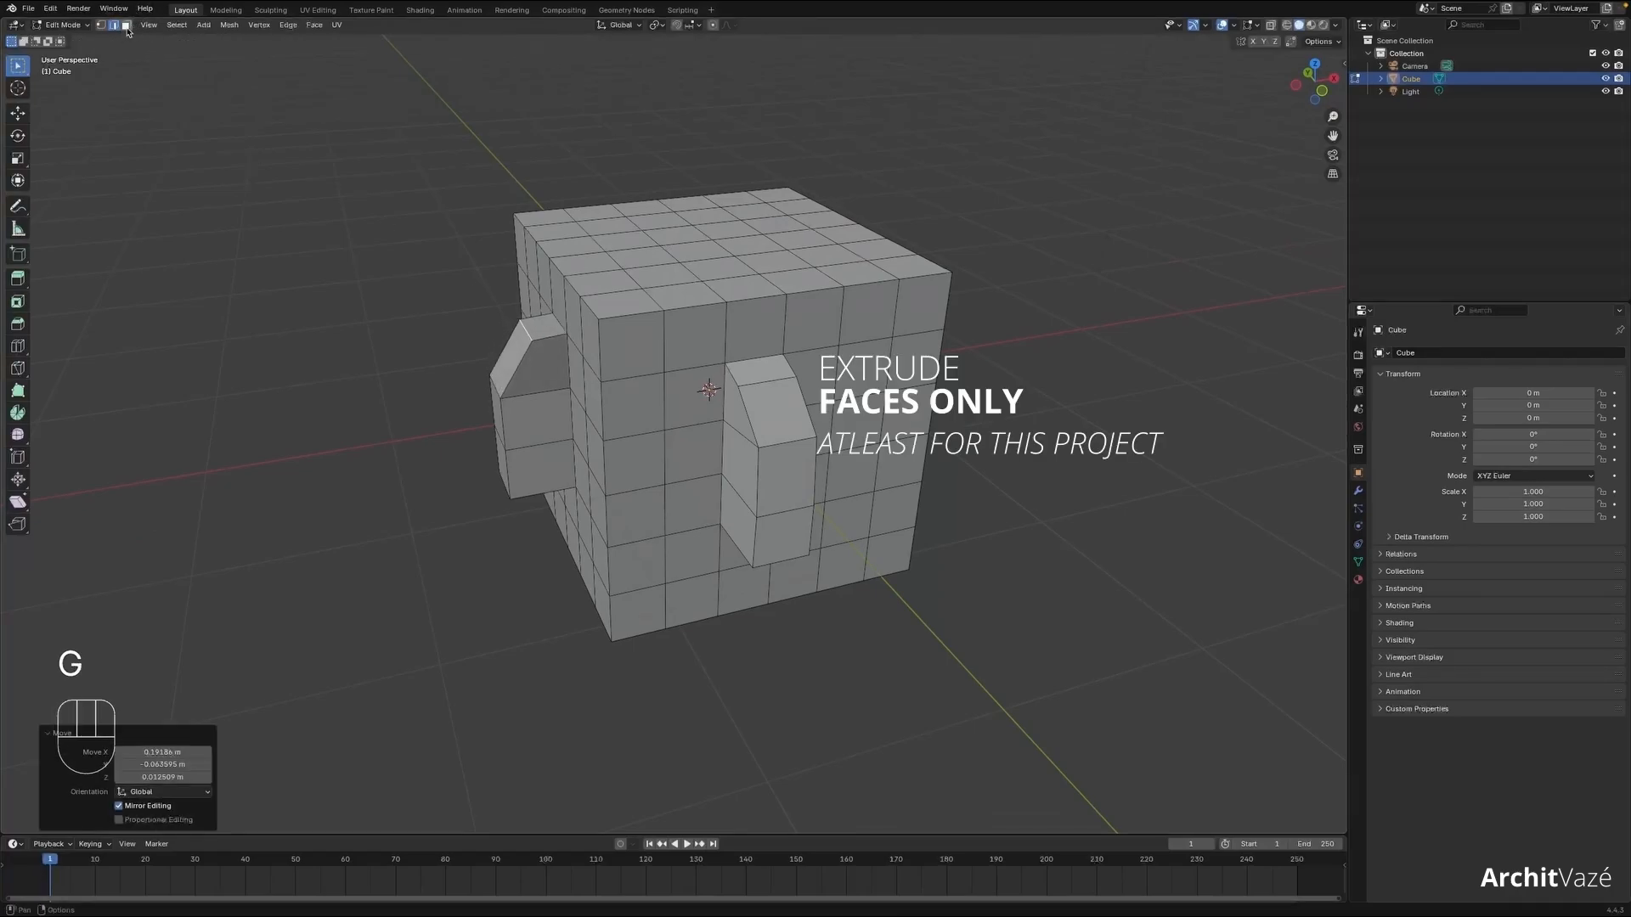
middle_click_drag(233, 203, 455, 367)
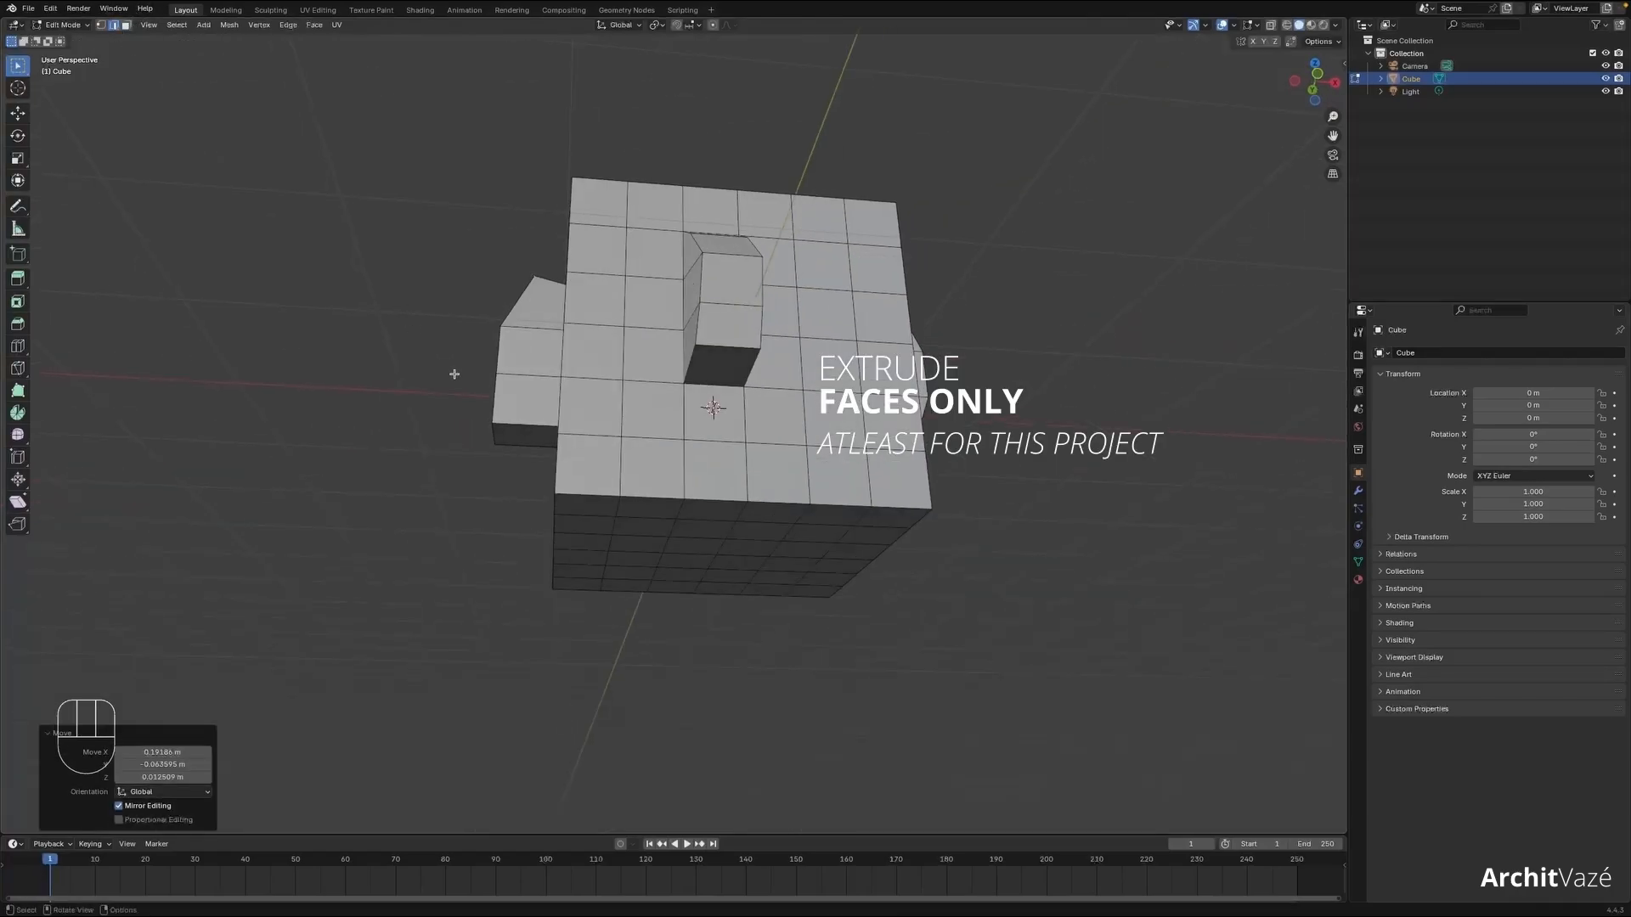
left_click(508, 435)
key("g")
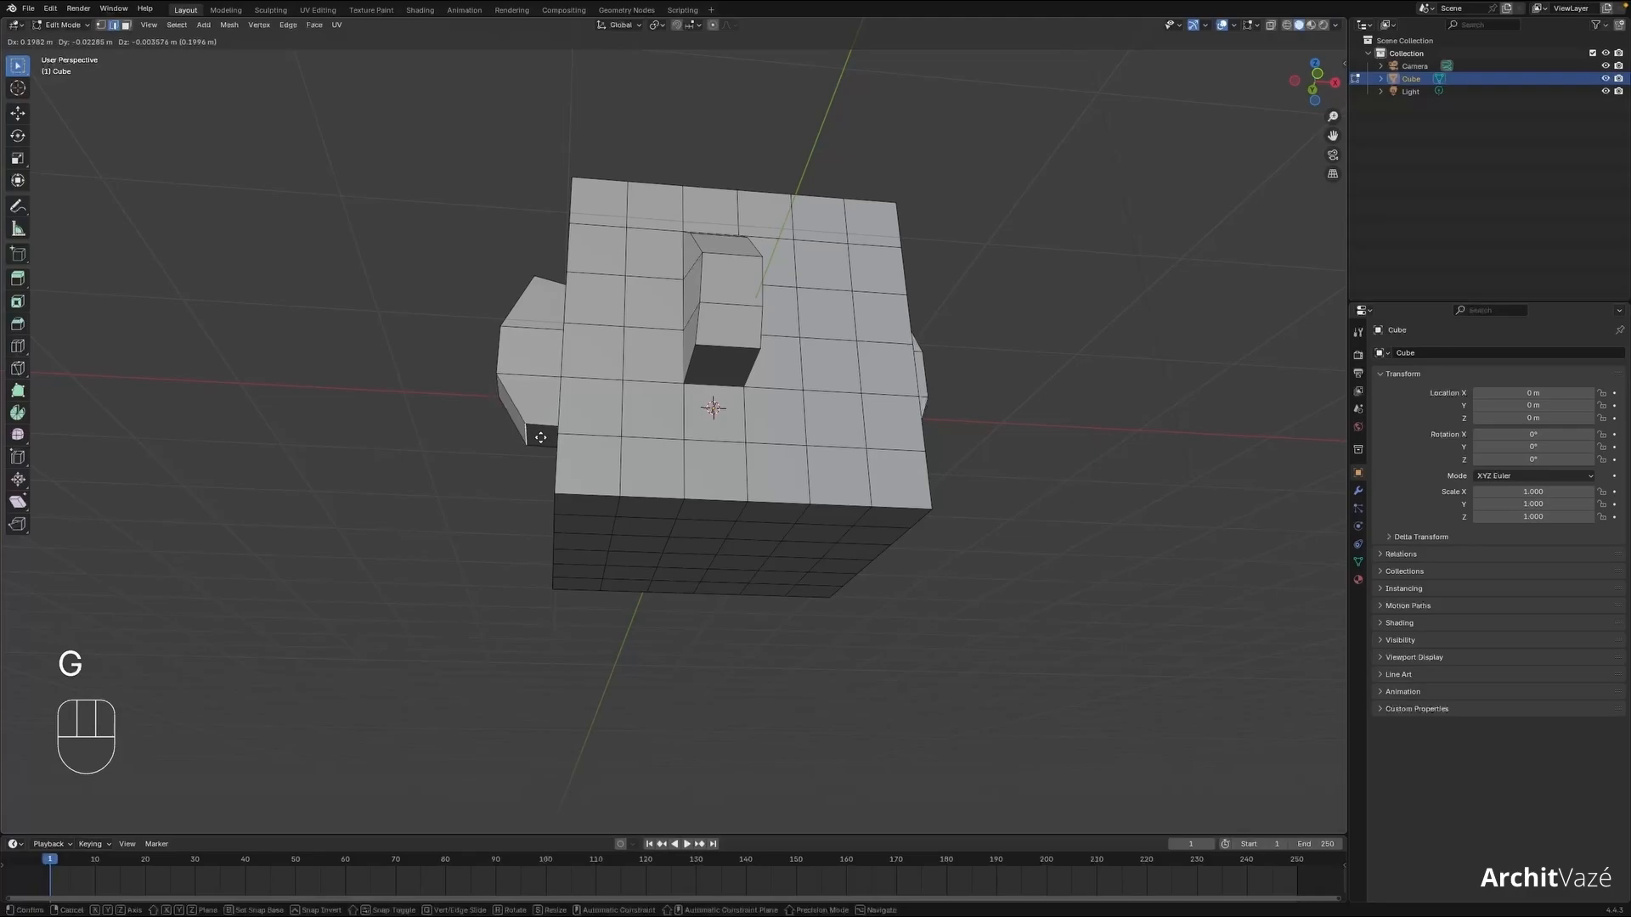
left_click(537, 437)
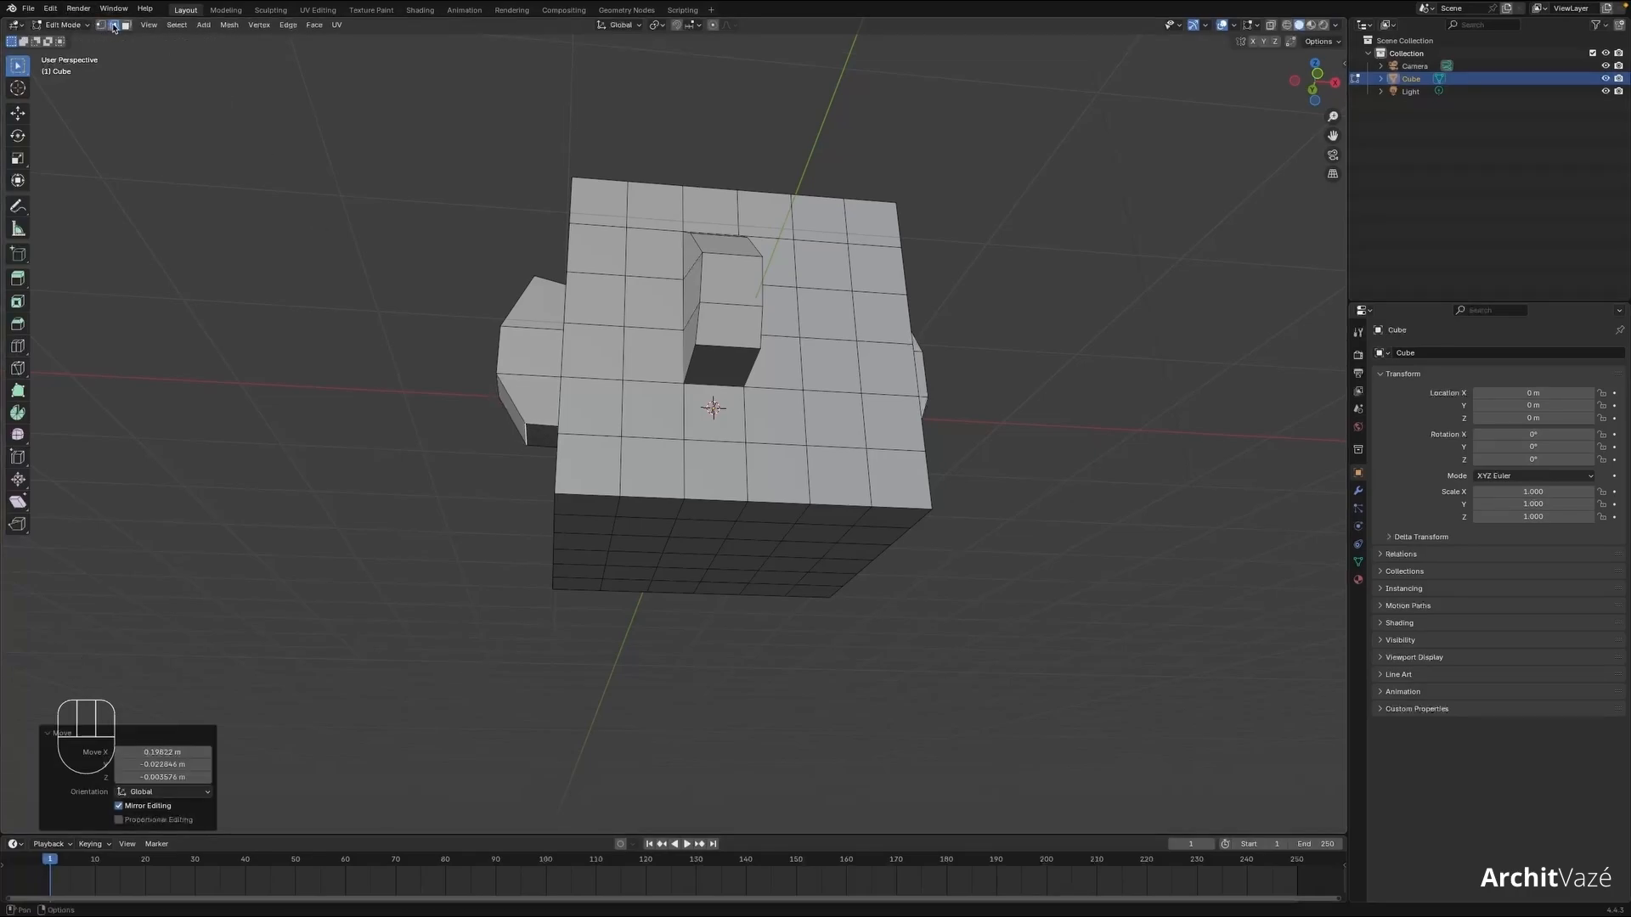
- Try moving a box-selected corner region of the mesh and a single edge on its face
middle_click_drag(646, 399, 687, 466)
middle_click_drag(687, 364, 701, 462, "super")
left_click_drag(425, 181, 672, 486)
key("g")
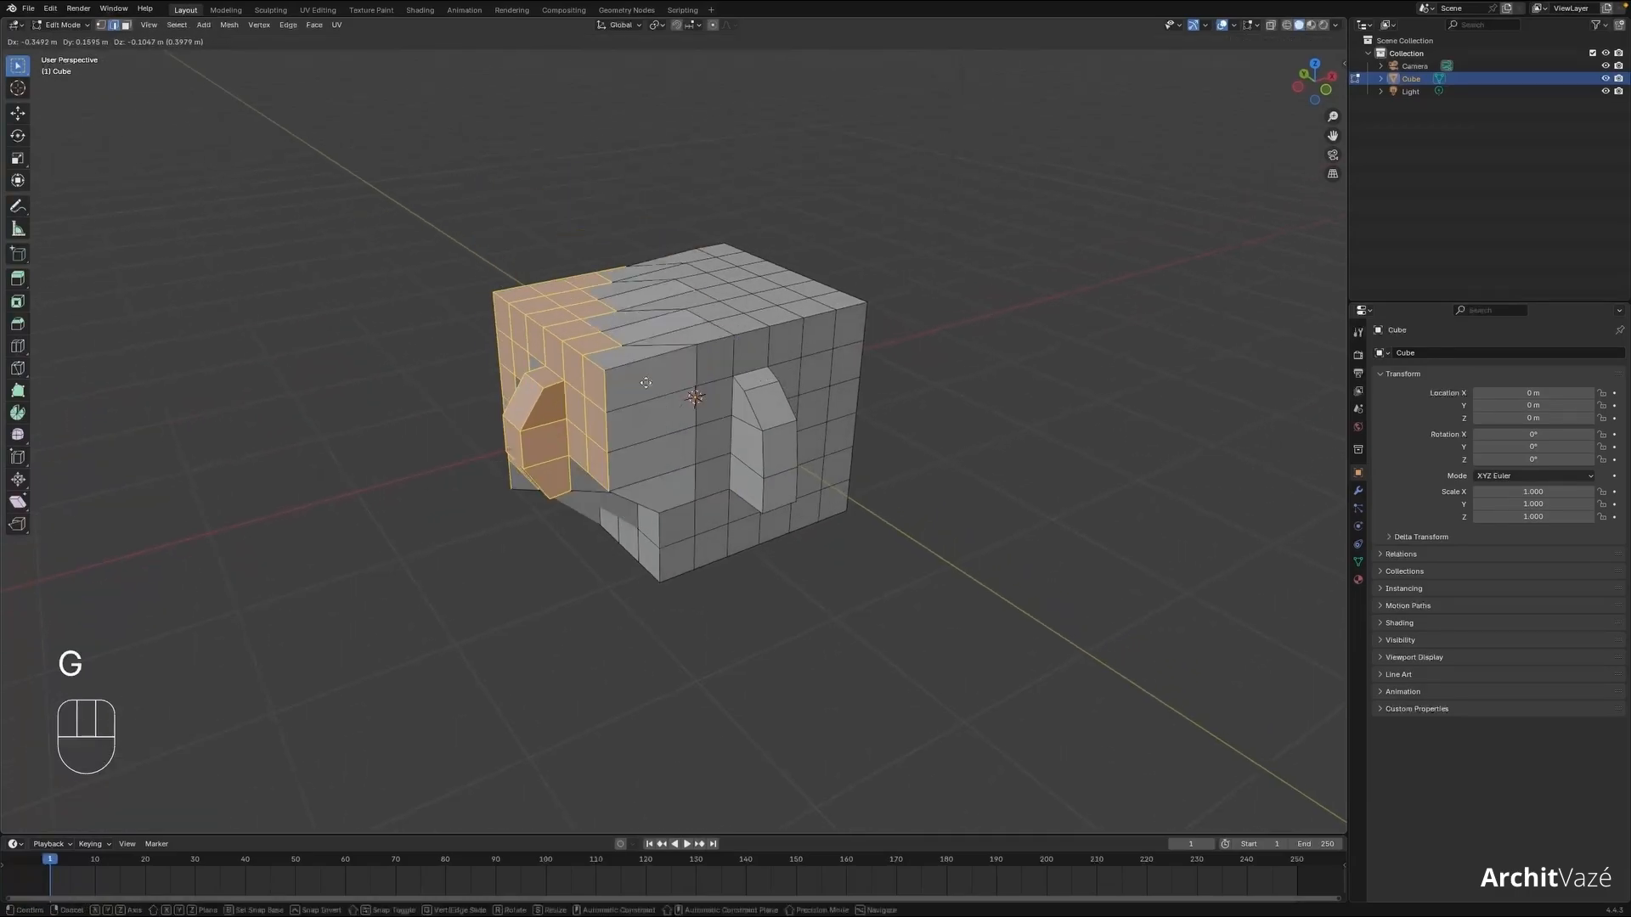
middle_click_drag(679, 425, 209, 167)
left_click(692, 409)
key("g")
right_click(679, 462)
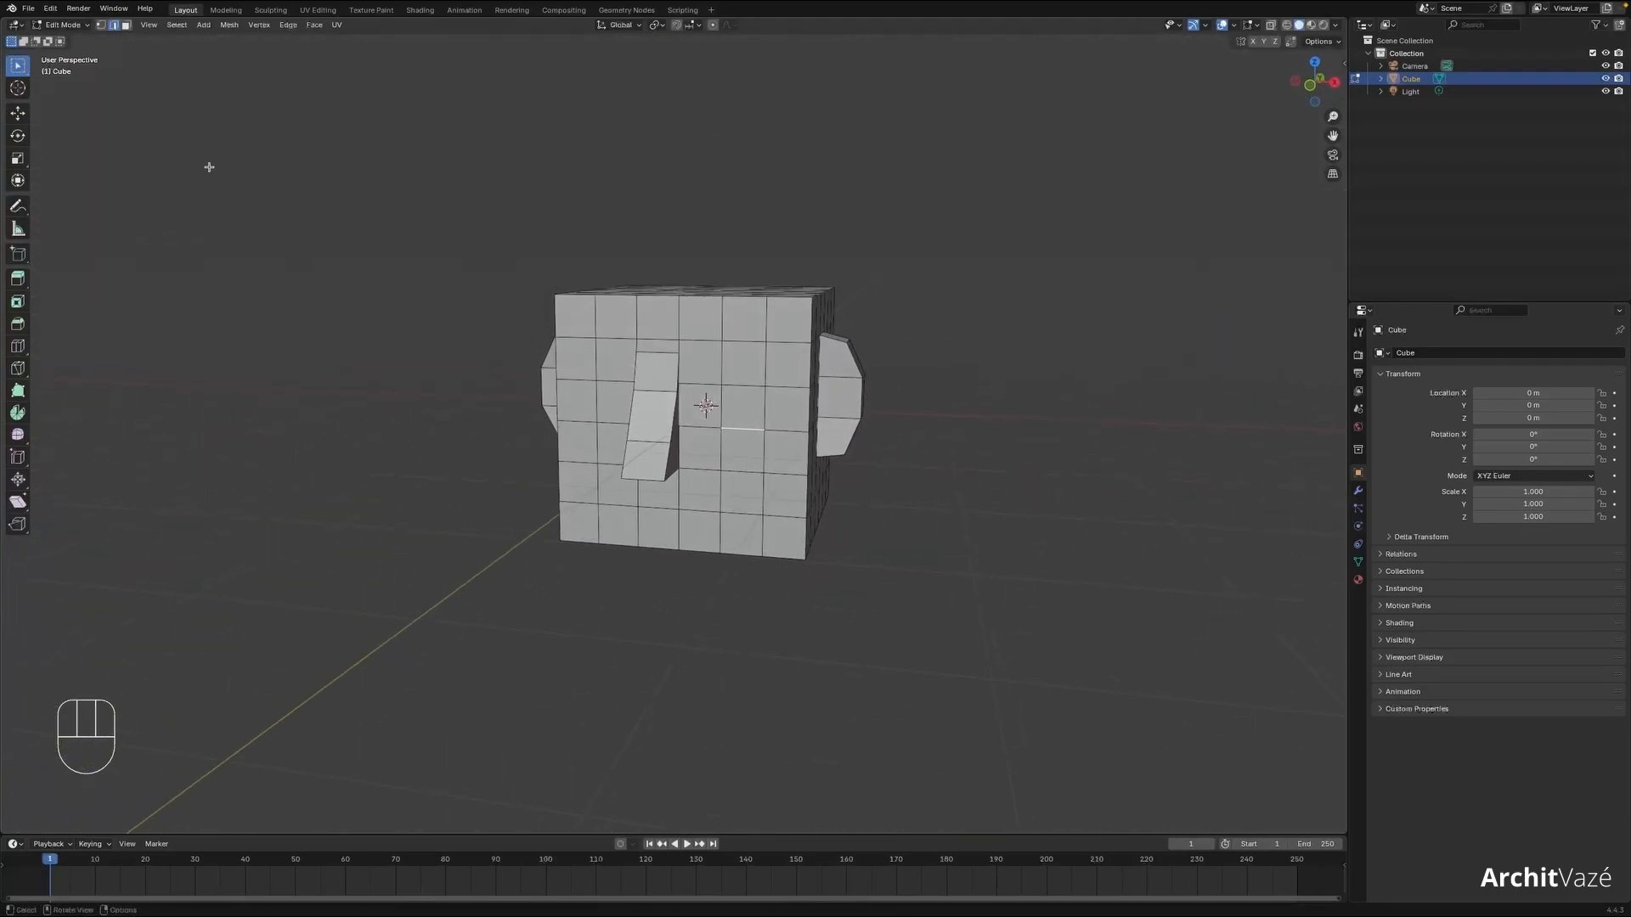
- Switch from Edit Mode to Object Mode and try moving the whole cube
left_click(84, 24)
left_click(82, 39)
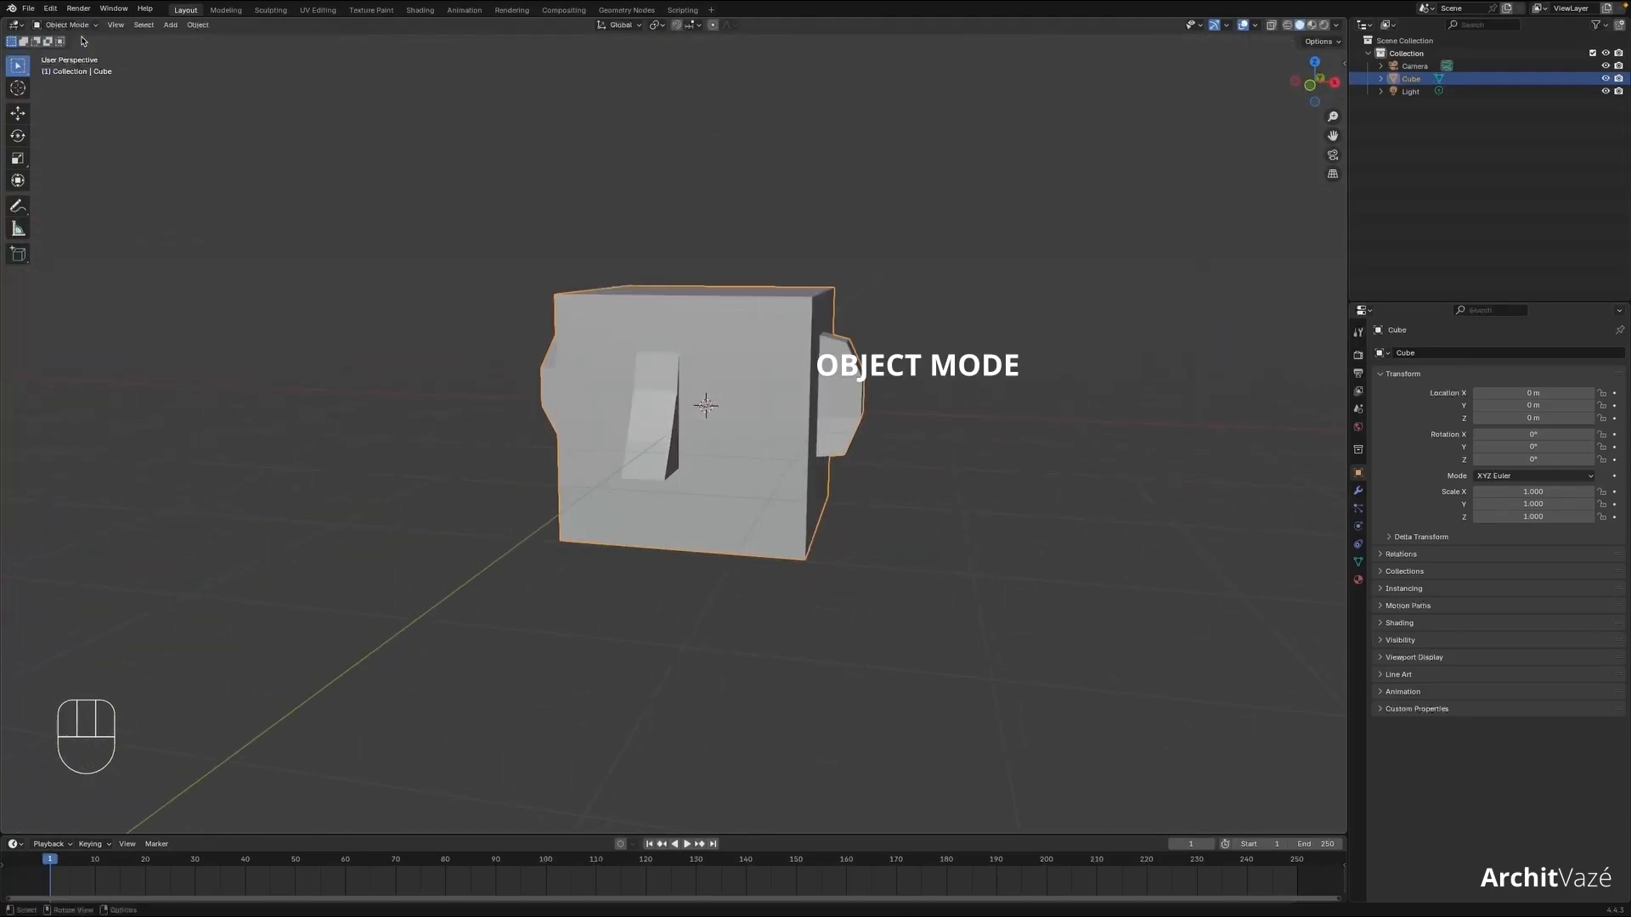
middle_click_drag(646, 441, 679, 416)
left_click(693, 418)
key("g")
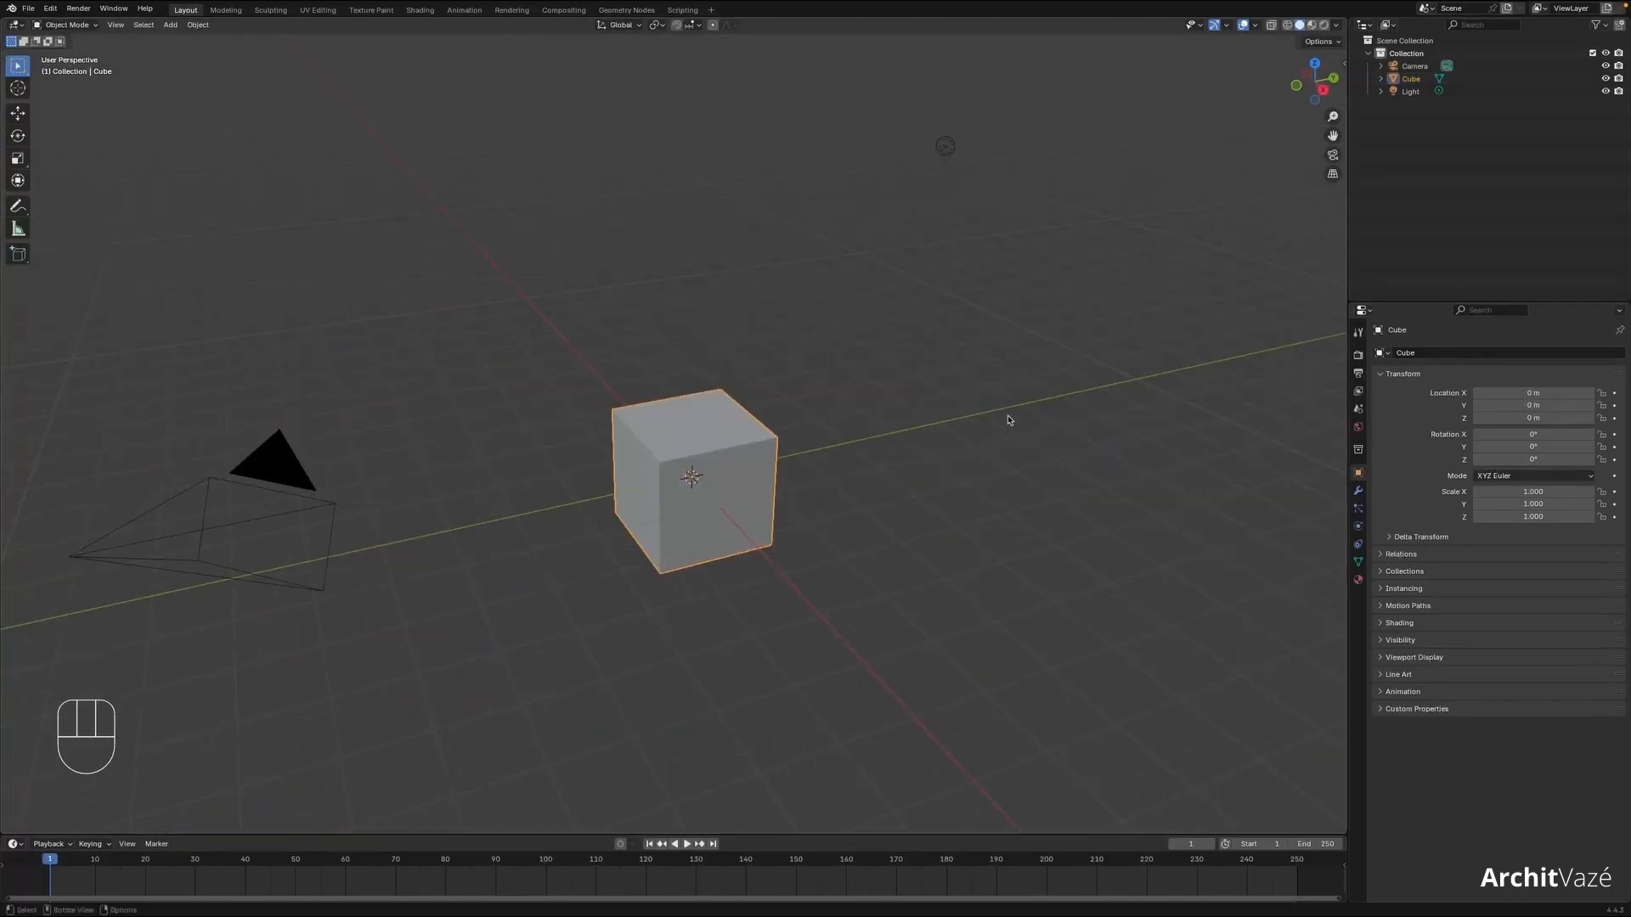
- Delete the default cube from the scene
middle_click_drag(826, 344, 810, 372)
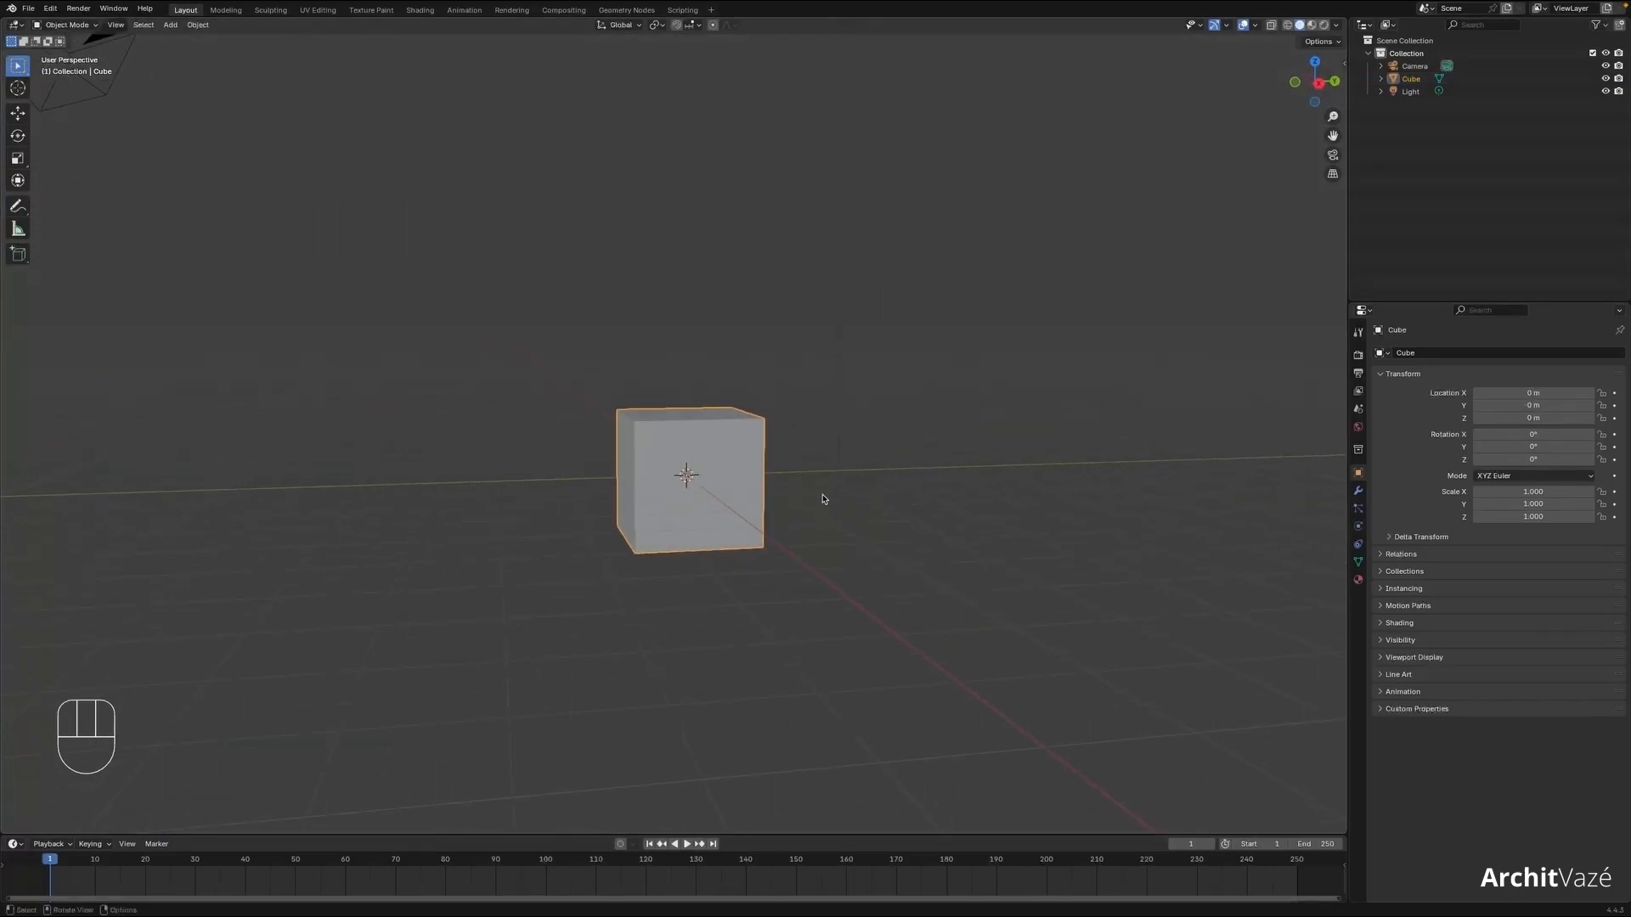
middle_click_drag(943, 527, 885, 492)
middle_click_drag(658, 425, 743, 535)
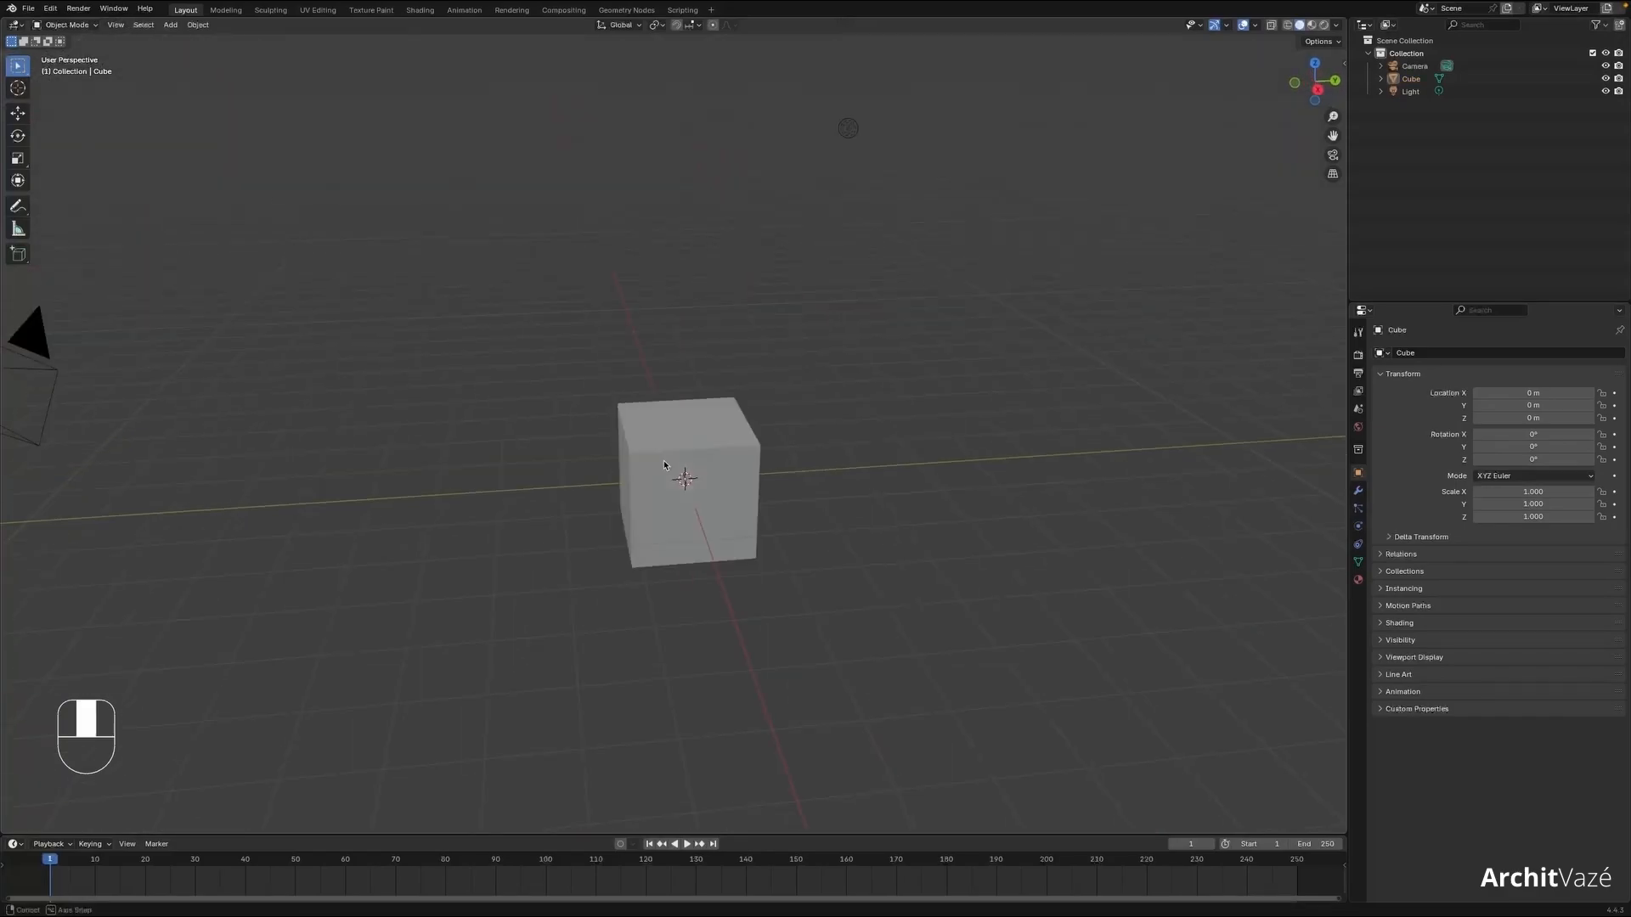
left_click(696, 450)
key("x")
left_click(722, 433)
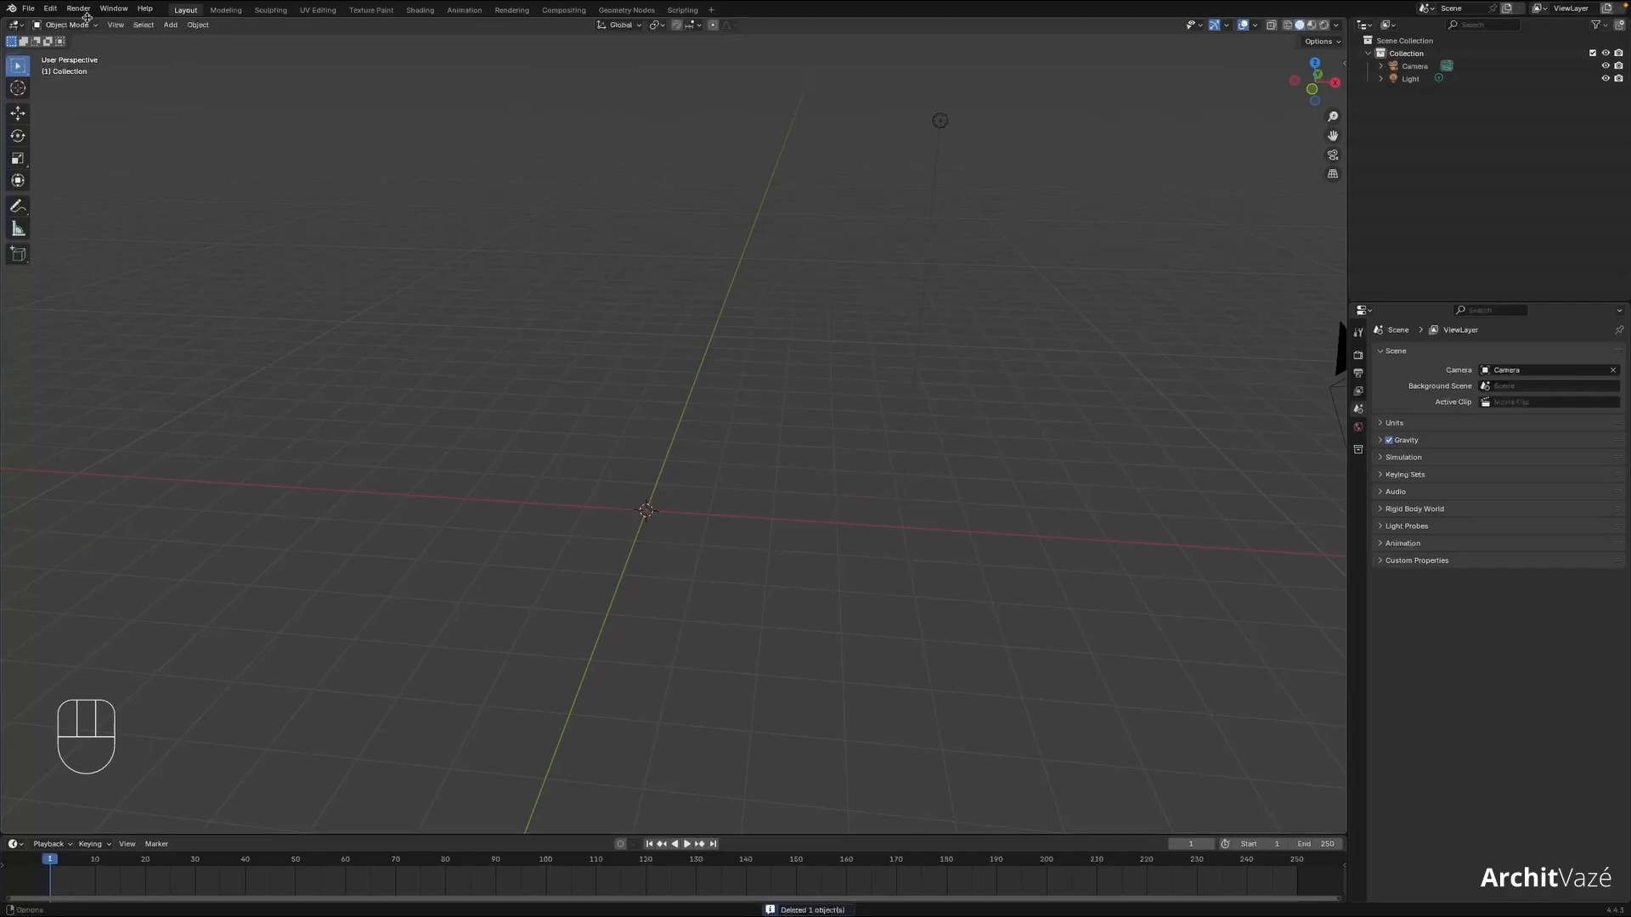
- Open the add-on preferences and filter the add-on list by "r"
left_click(50, 8)
left_click(85, 173)
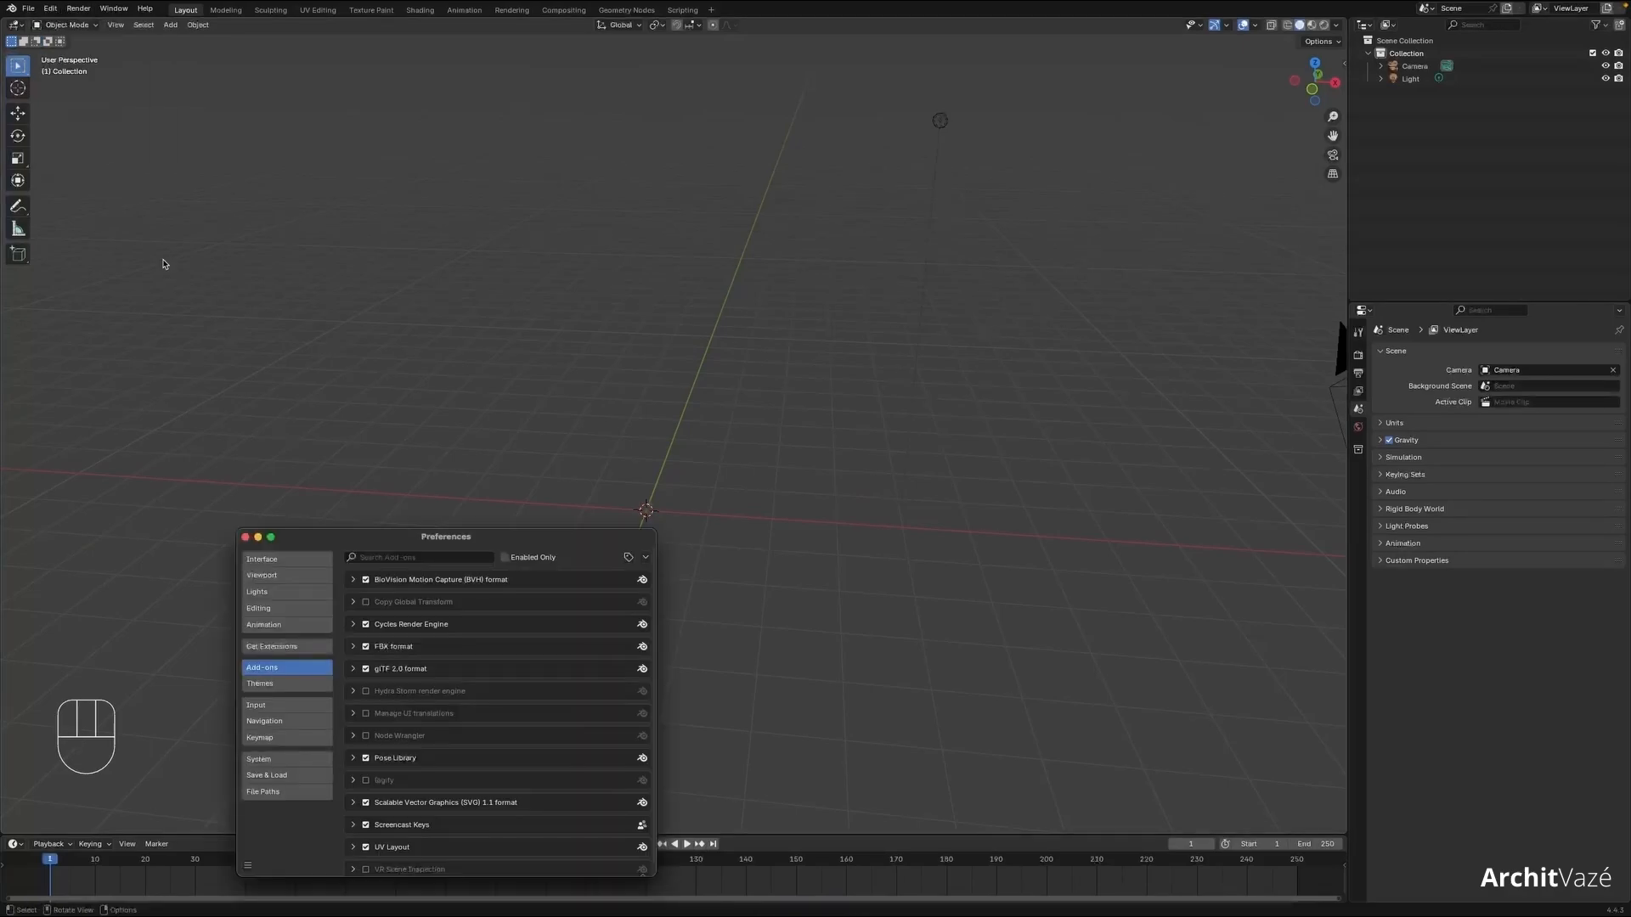
left_click_drag(345, 555, 295, 242)
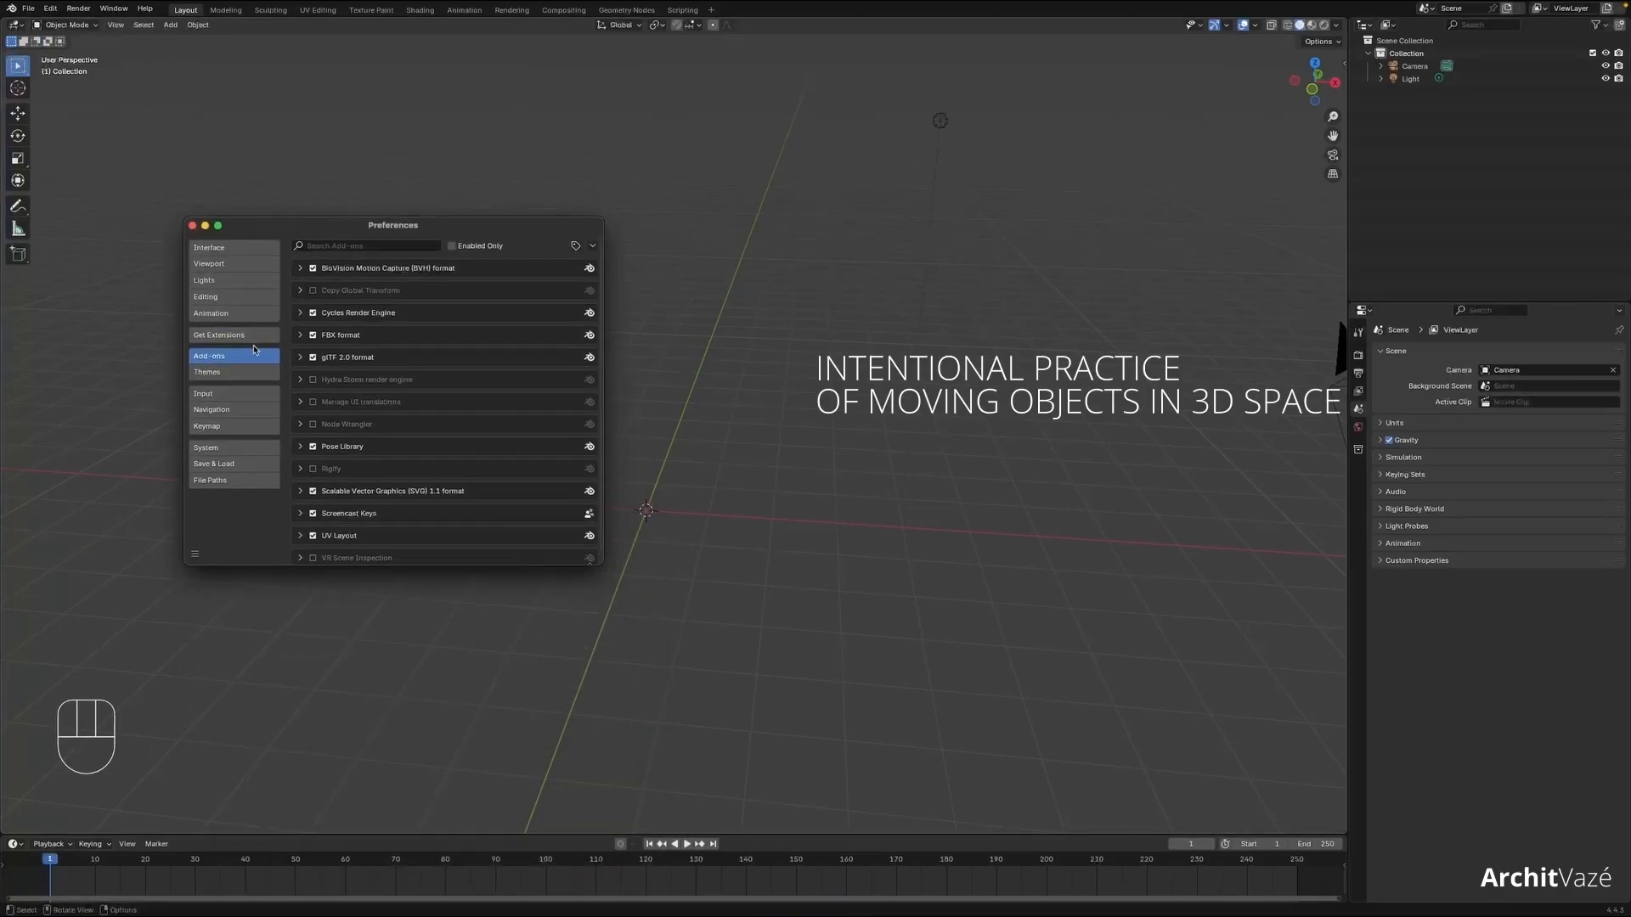
left_click(337, 244)
type("r")
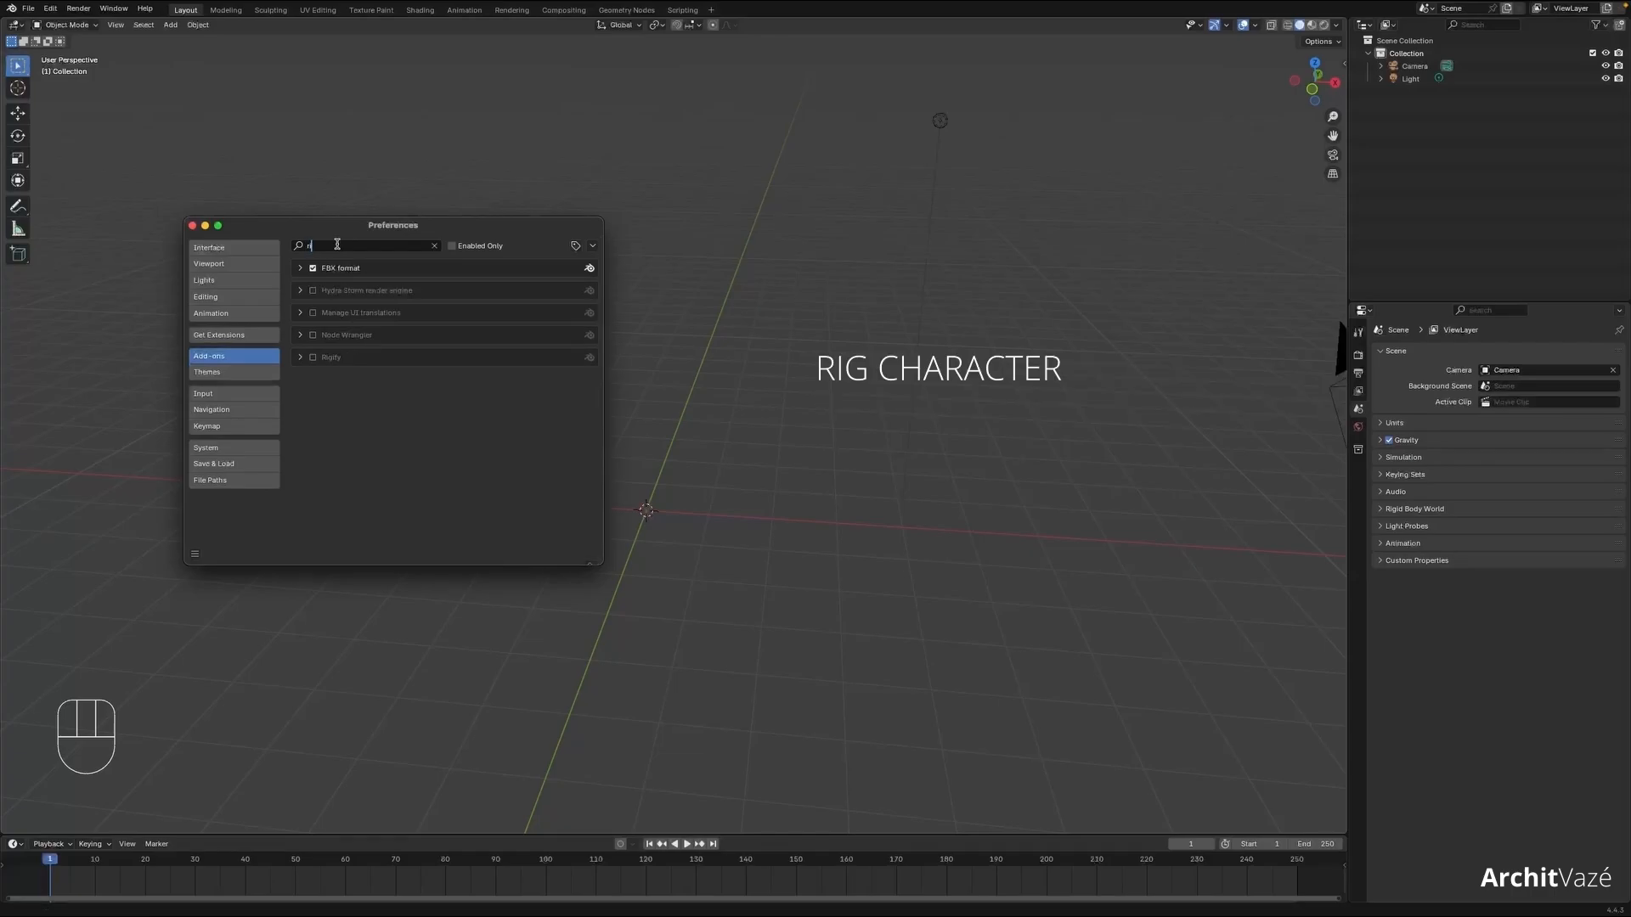
- Find Rigify in the add-on list, enable it and close the preferences
left_click(56, 12)
left_click(241, 276)
type("r")
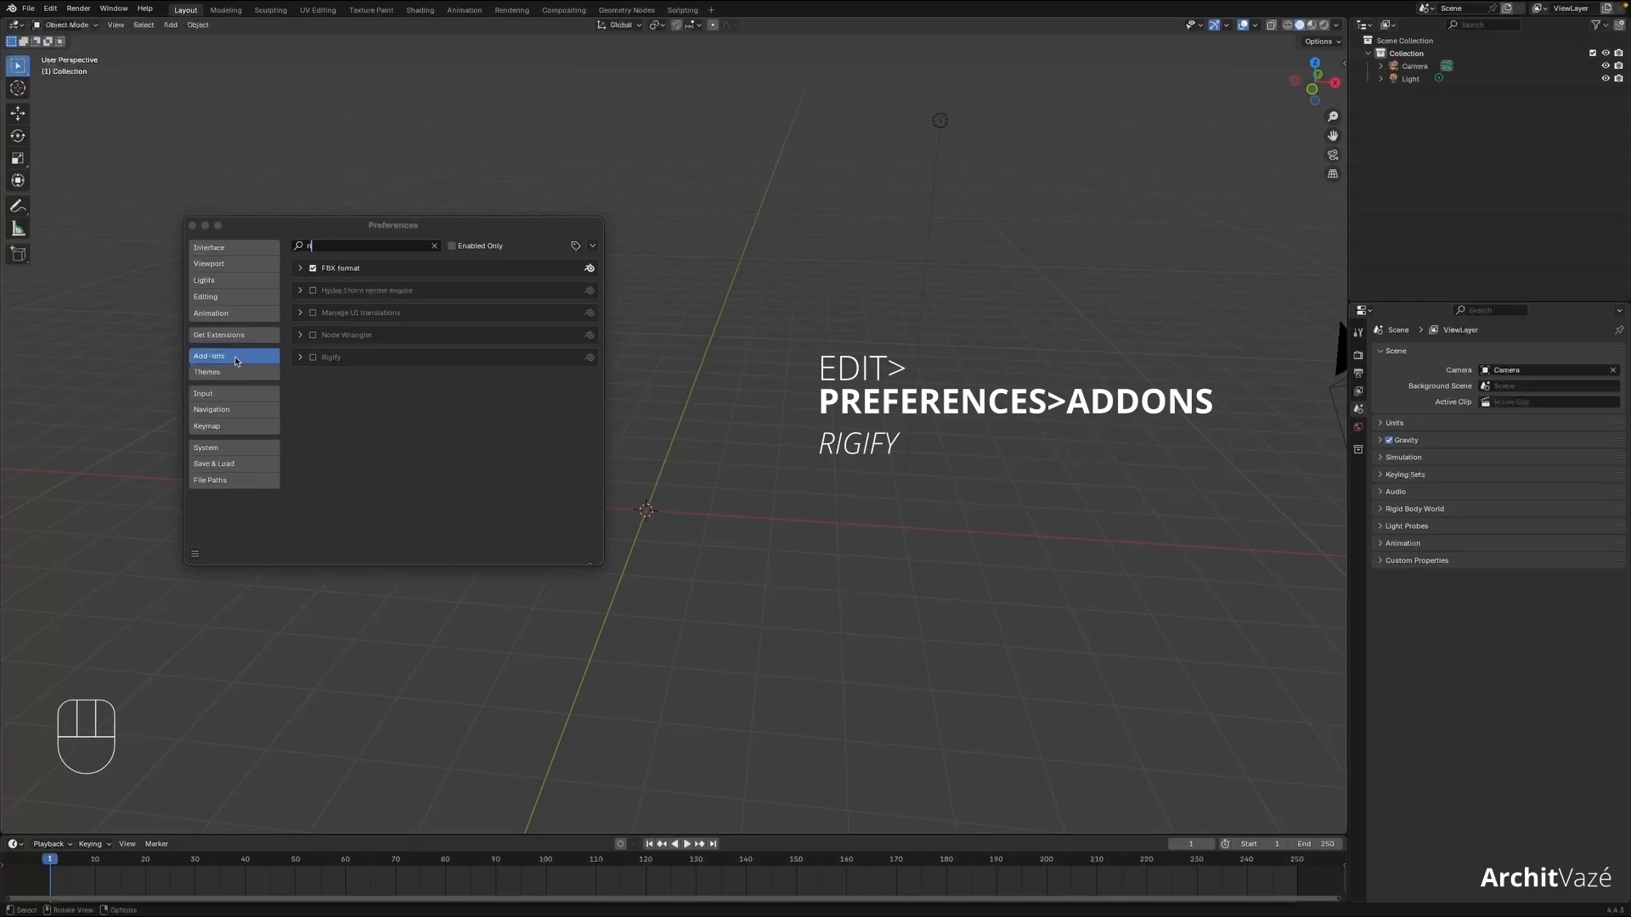
type("i")
left_click(343, 245)
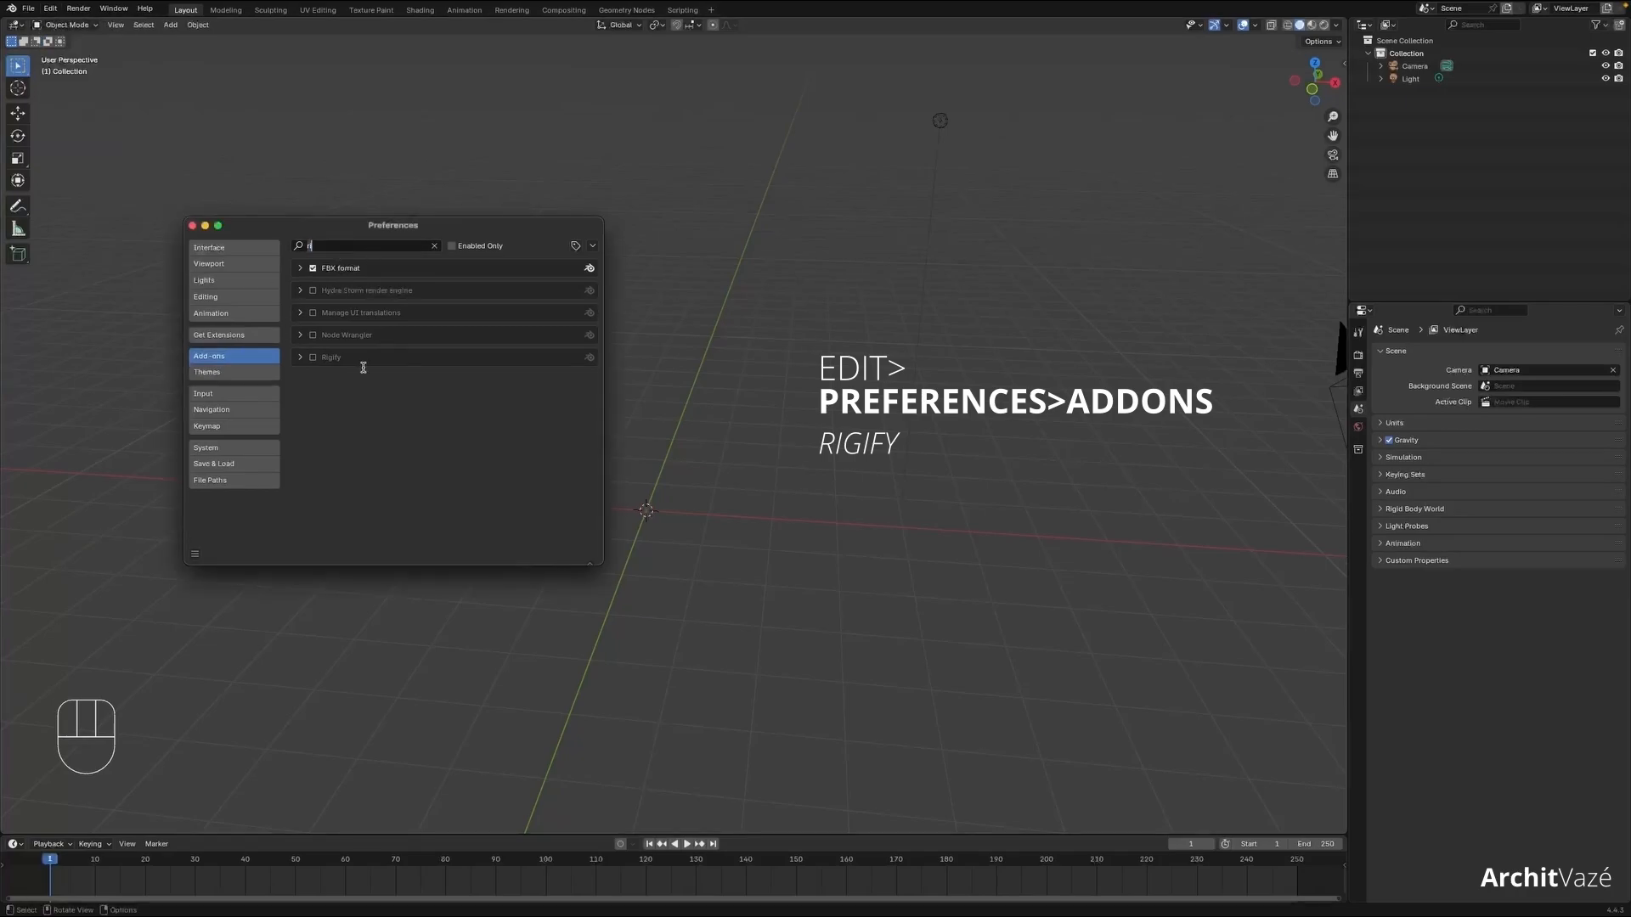
left_click_drag(408, 232, 408, 228)
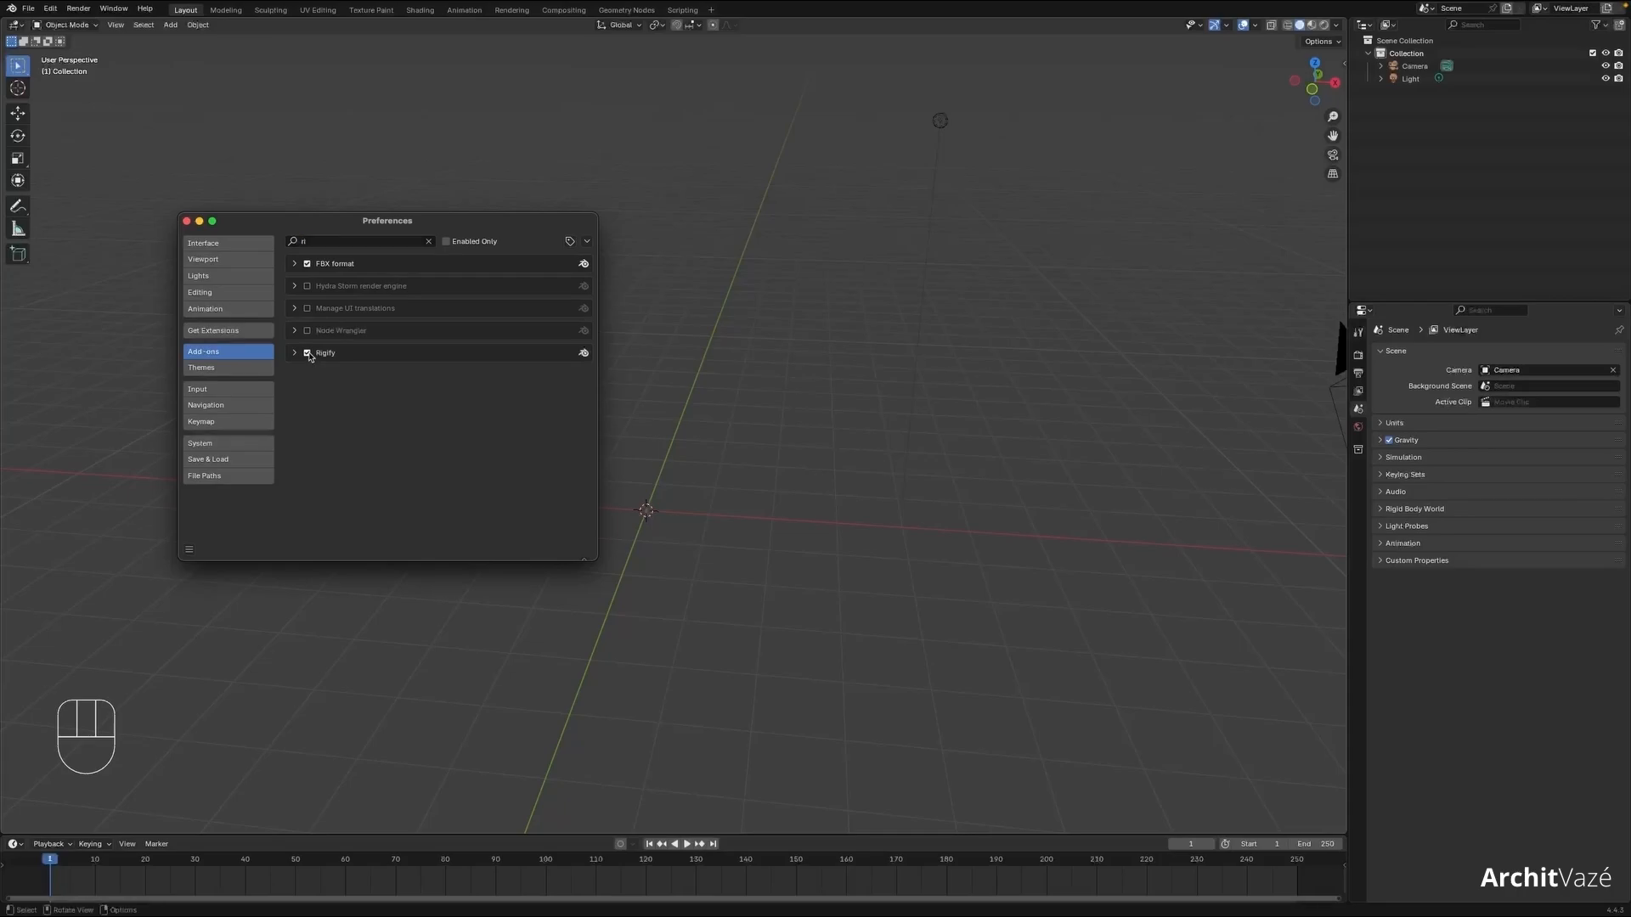
left_click(187, 220)
- Add a Rigify Basic Human meta-rig armature at the world origin
scroll(667, 432, "down", 1, "super")
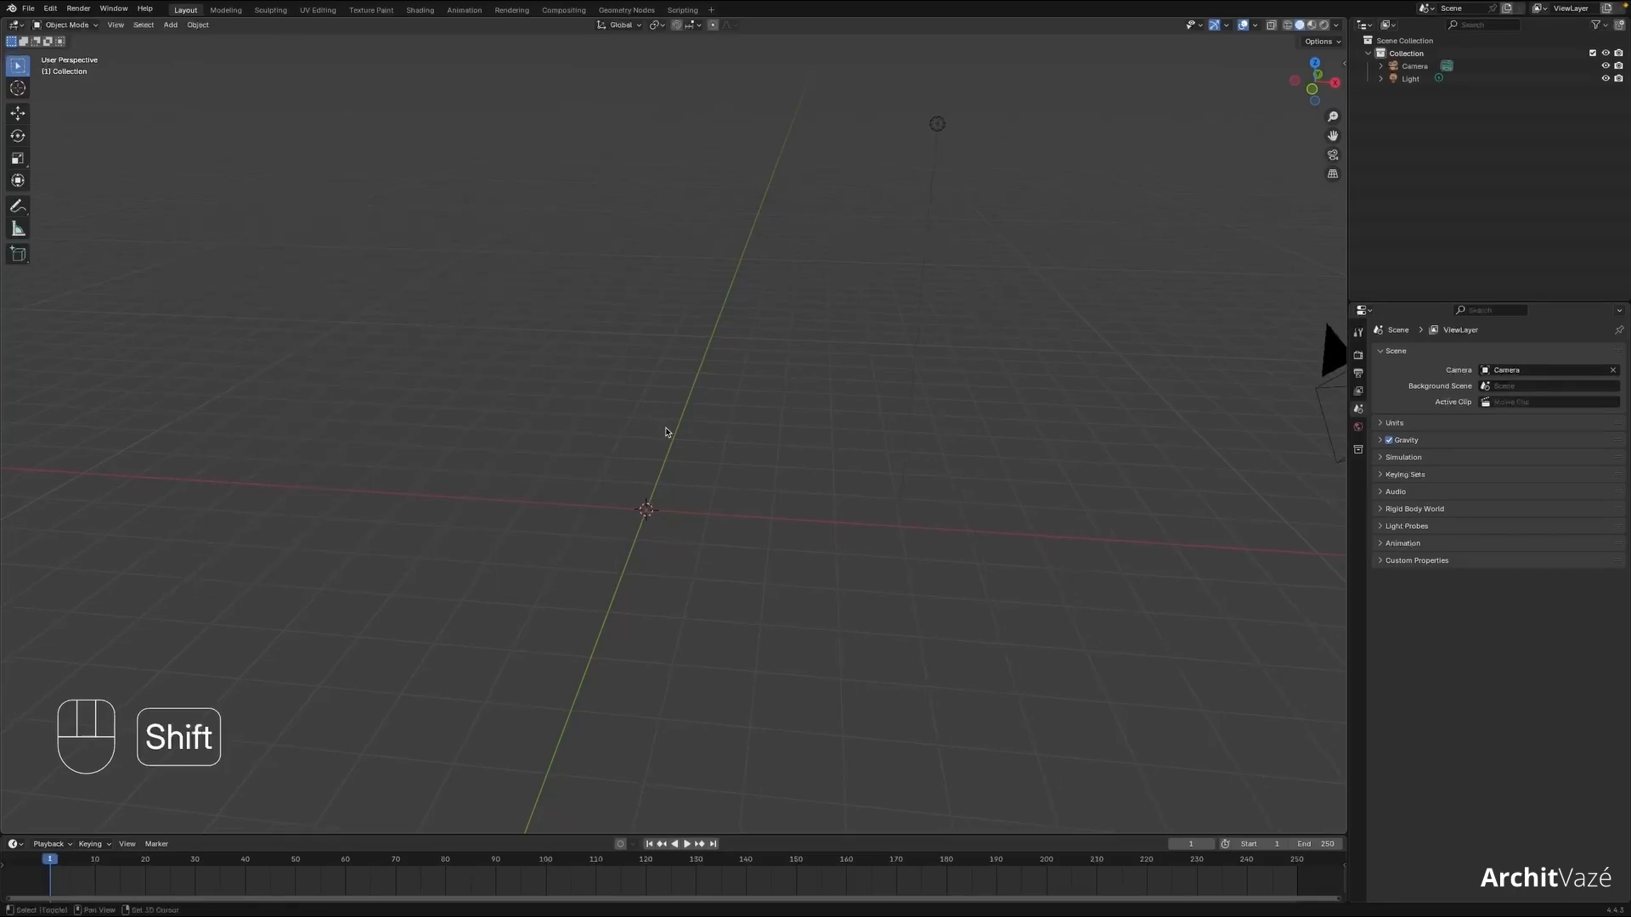
key("shift+a")
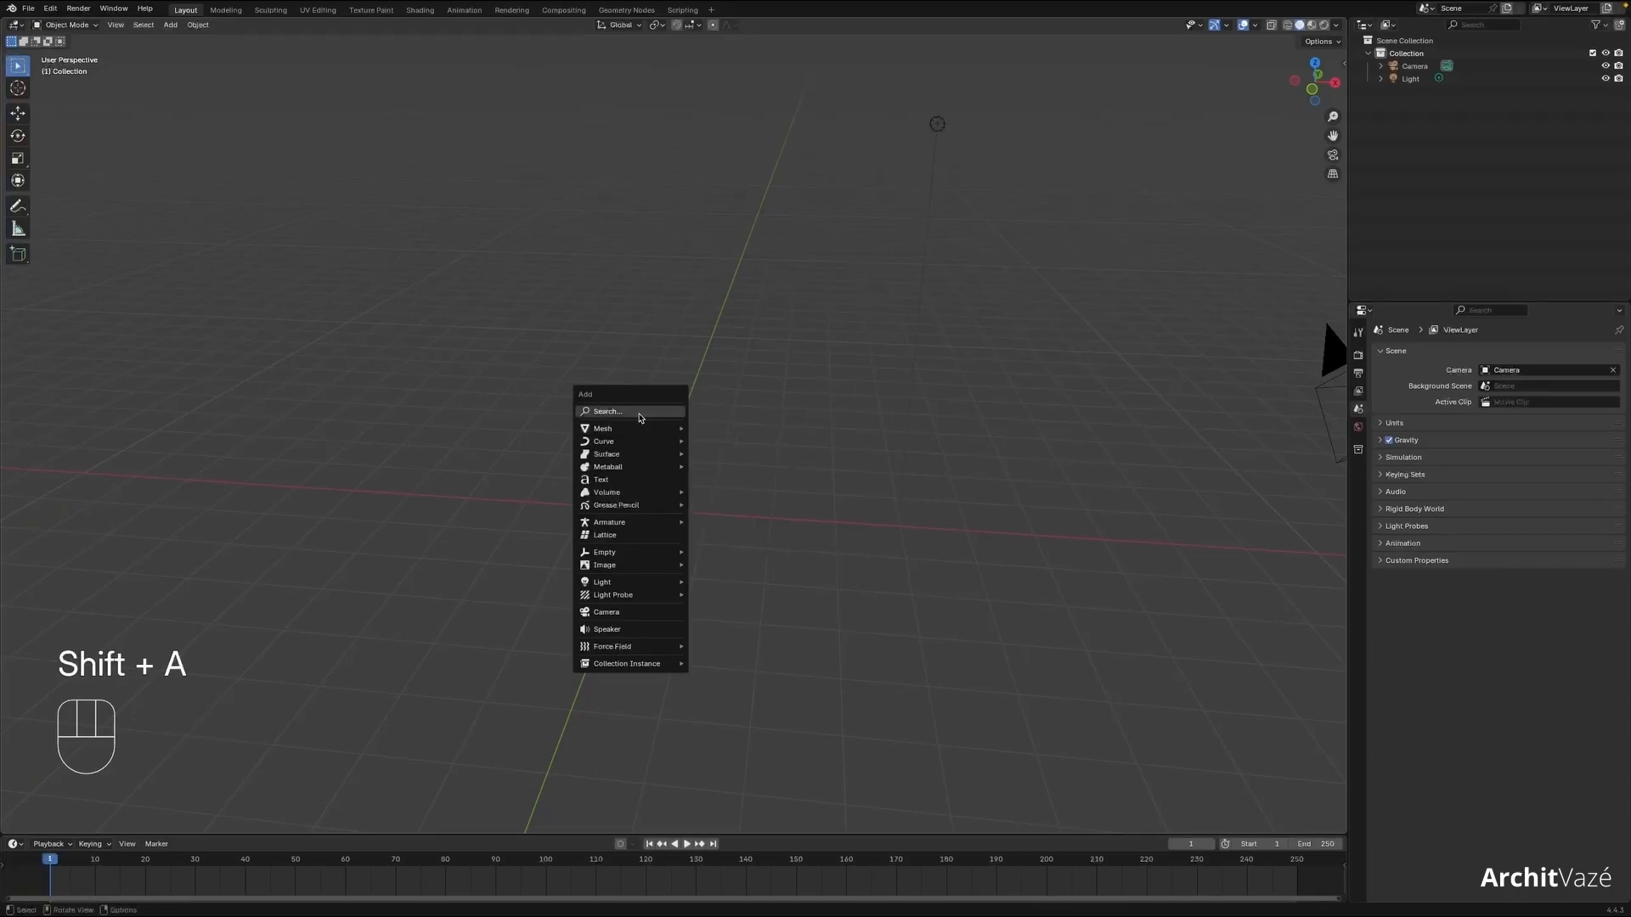
mouse_move(632, 526)
mouse_move(748, 534)
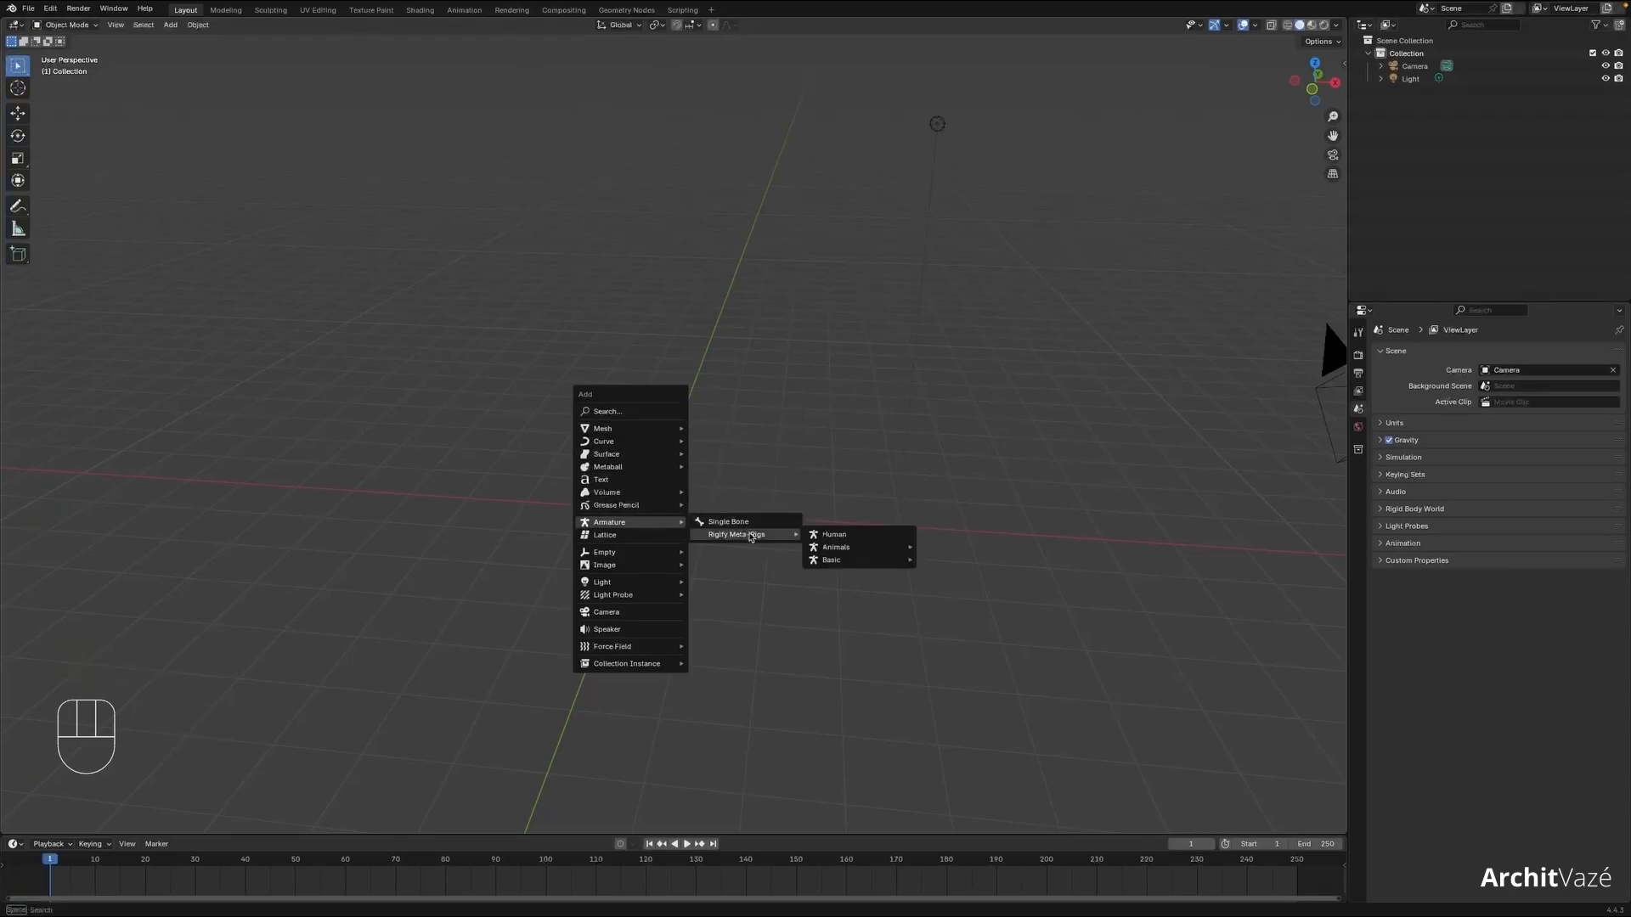
mouse_move(858, 559)
left_click(965, 578)
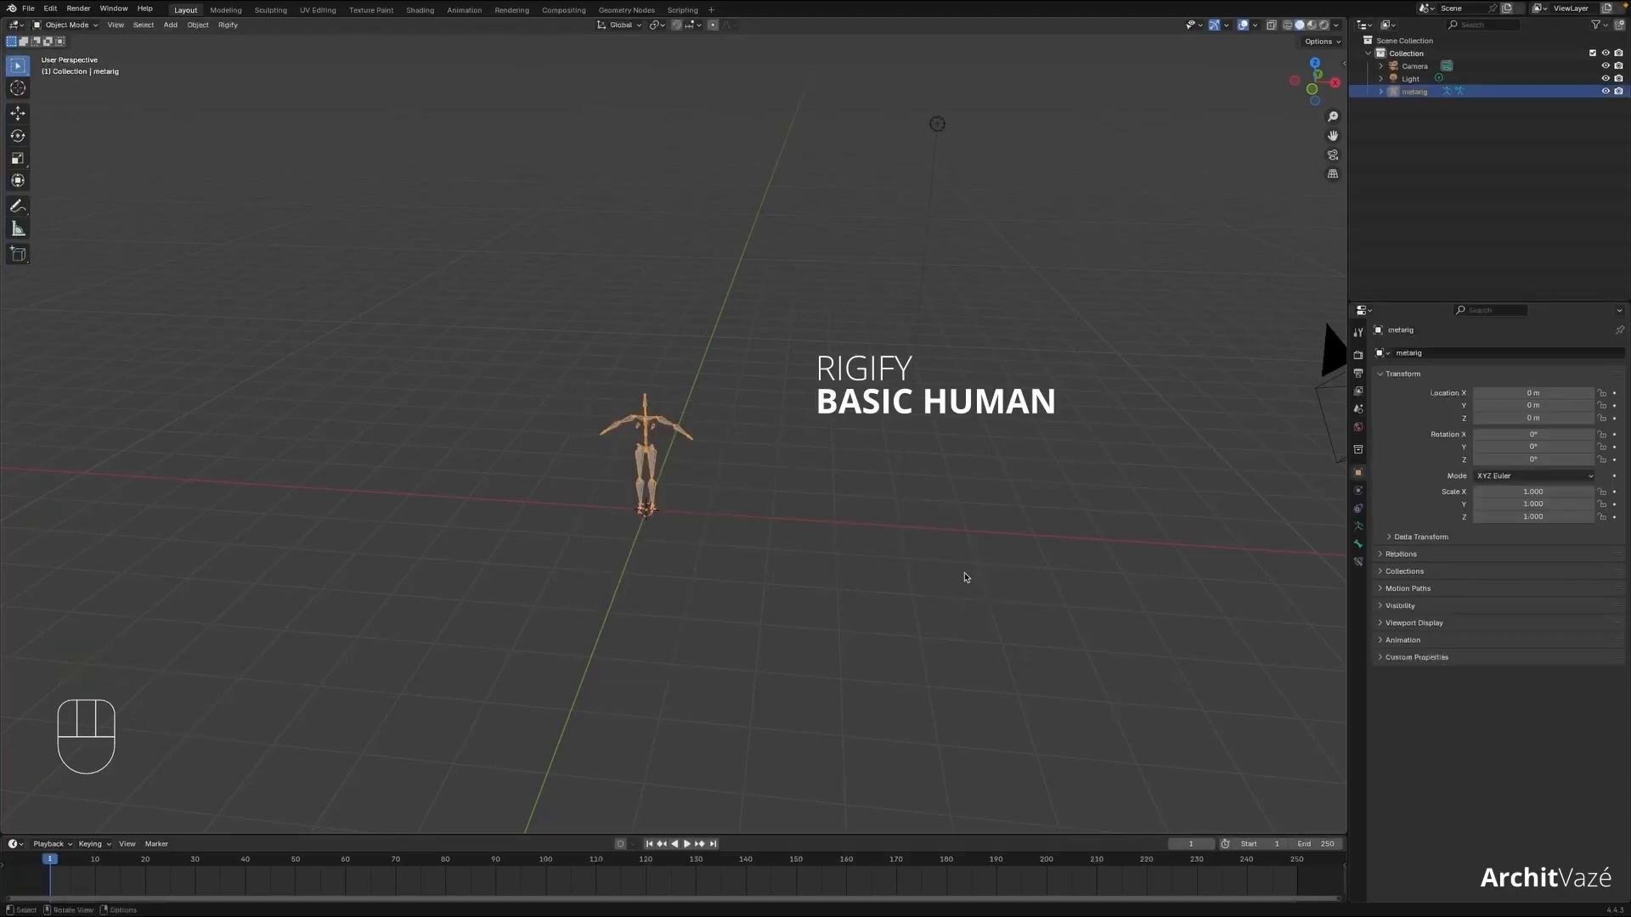
key("KP_Decimal")
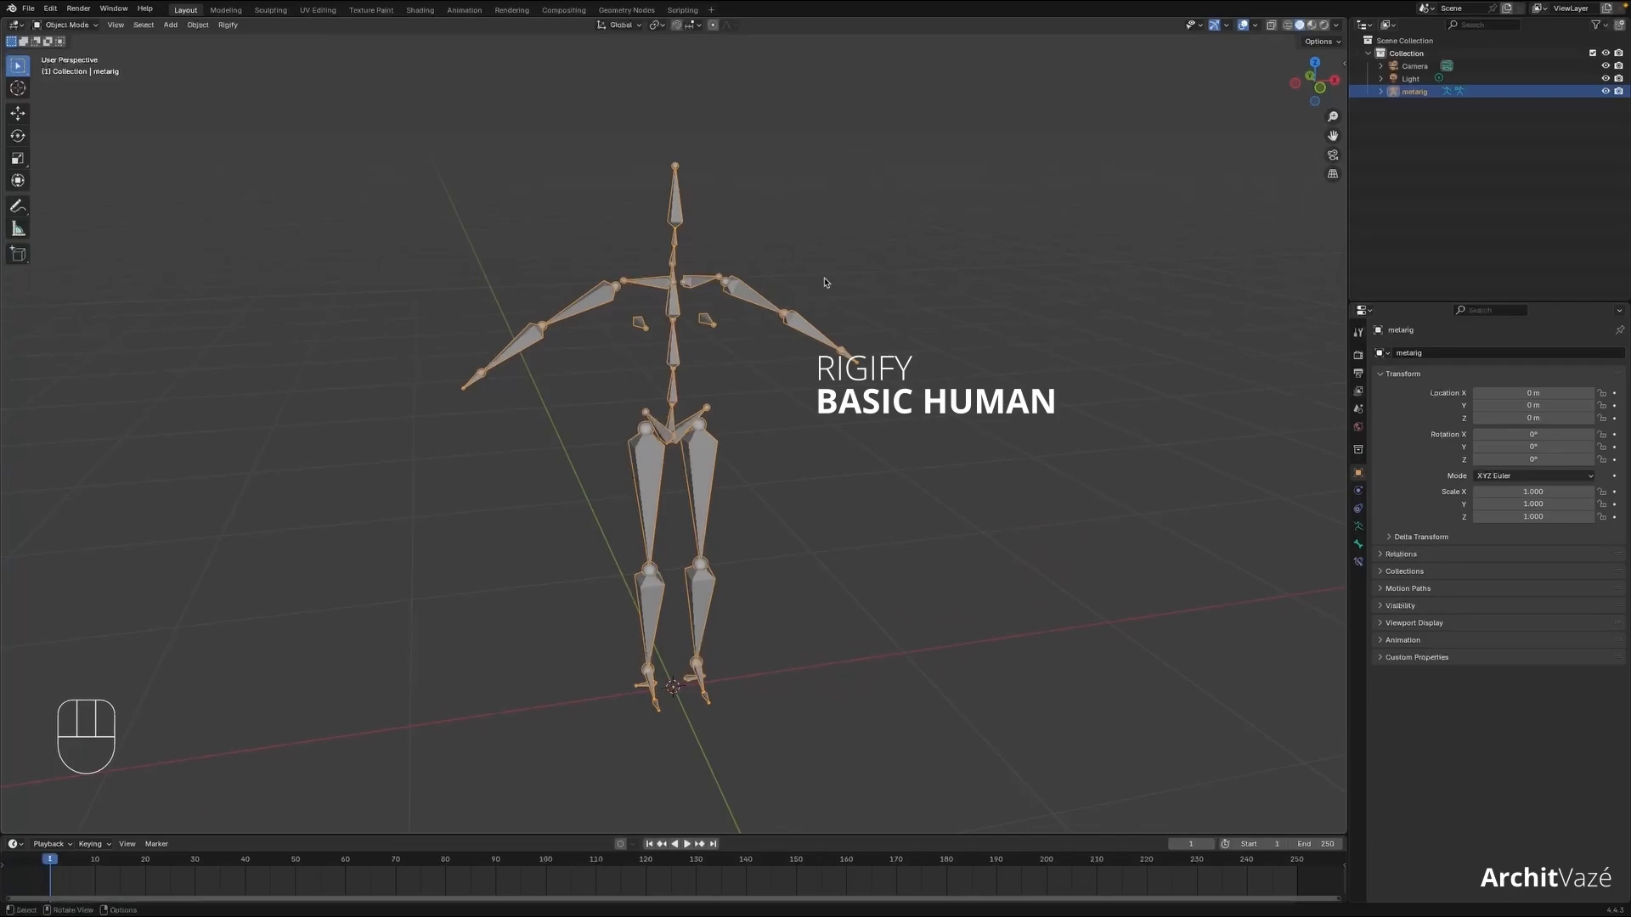
middle_click_drag(783, 401, 848, 444)
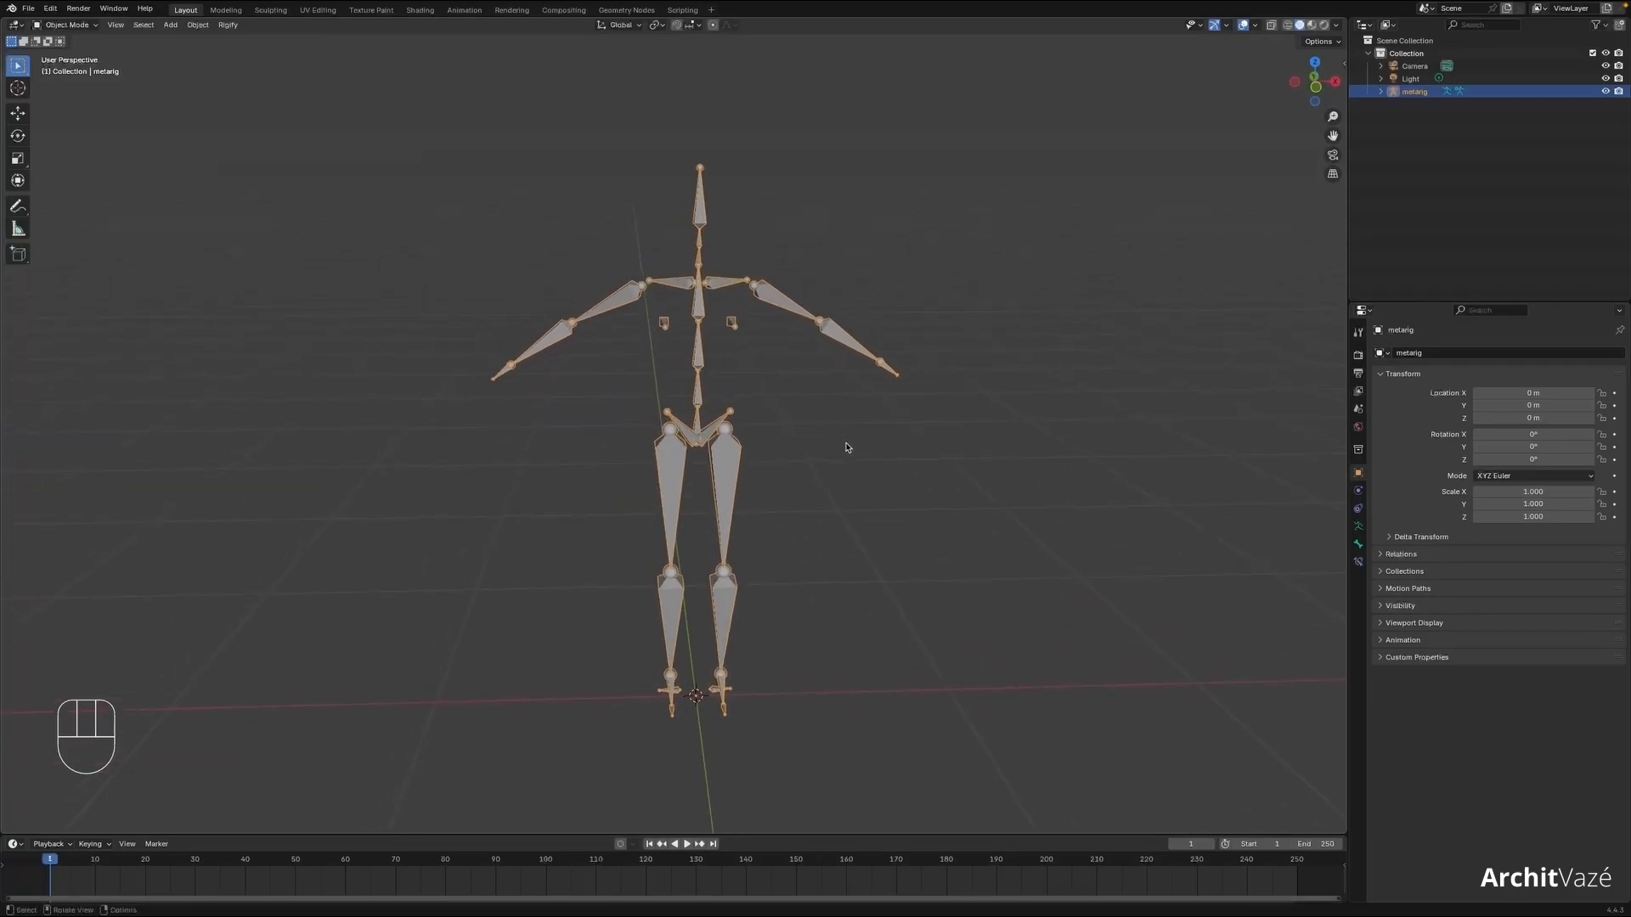
- Add a UV sphere at the origin and scale it down uniformly to about 0.126
key("shift+a")
mouse_move(812, 350)
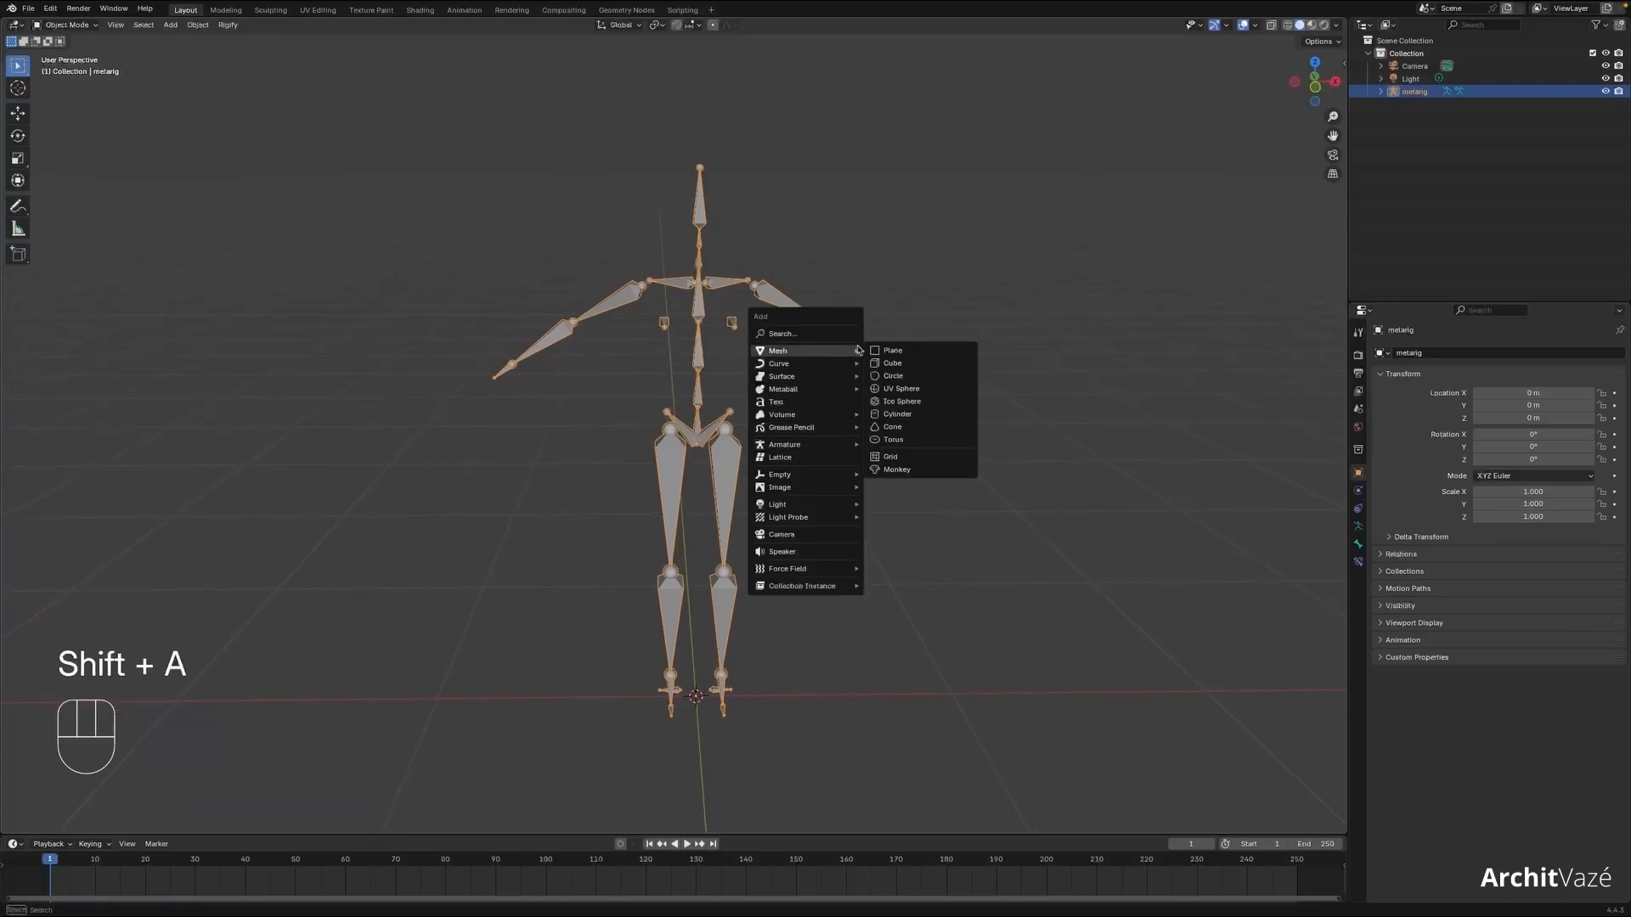
left_click(920, 392)
key("s")
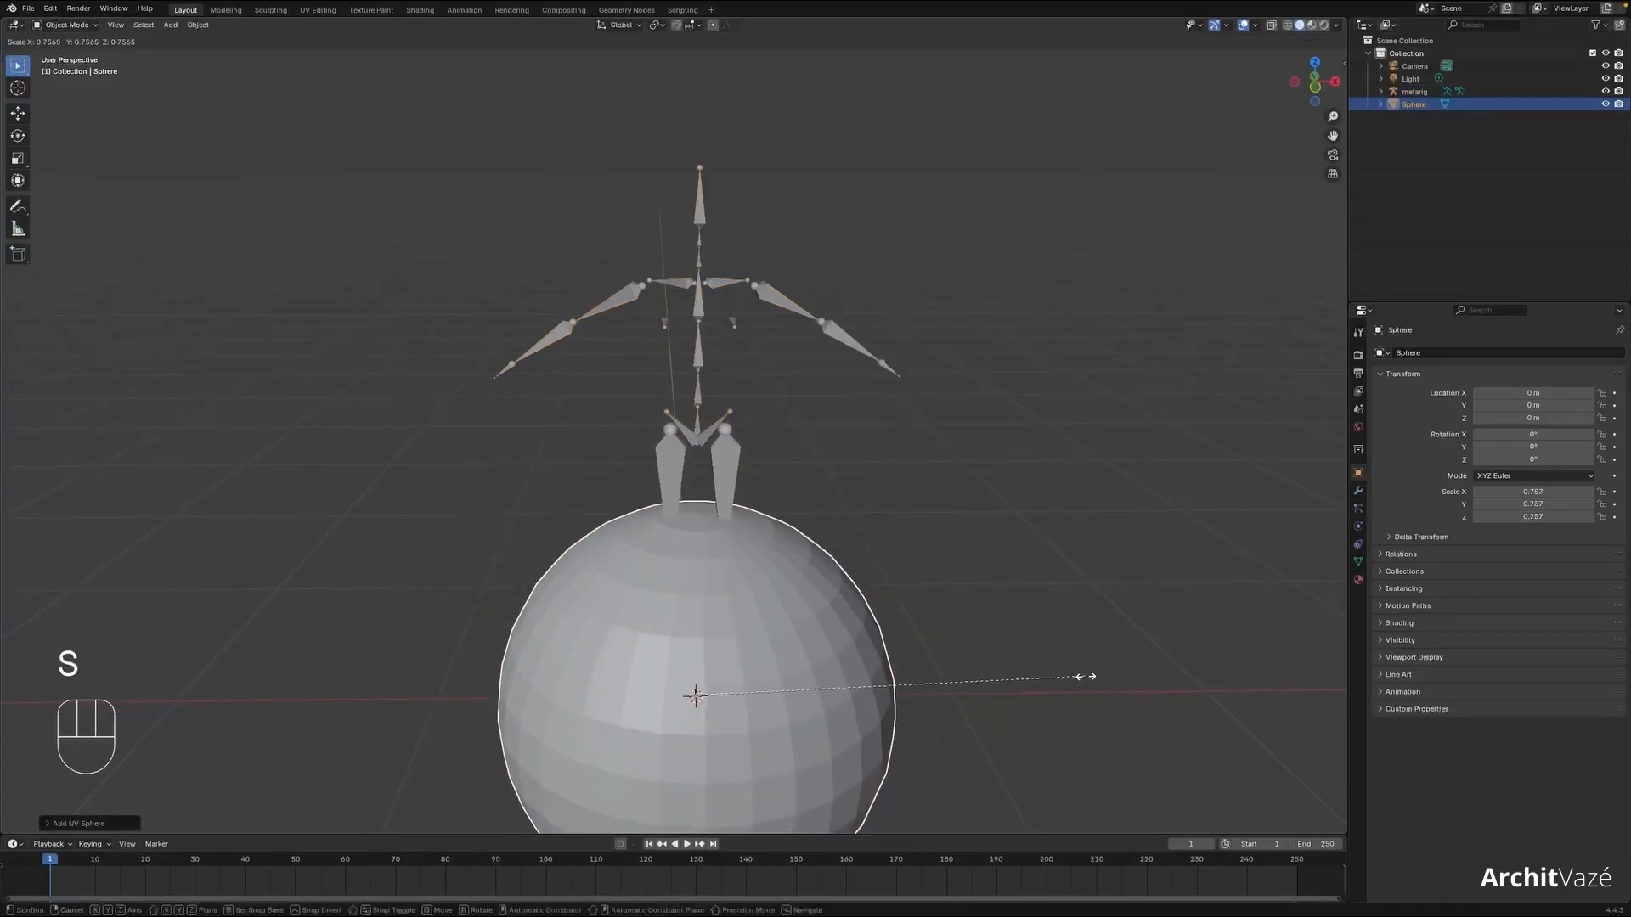
left_click(755, 720)
- Move the sphere up along Z to about 1.865 m at the rig's head and switch to the front orthographic view
key("g")
key("z")
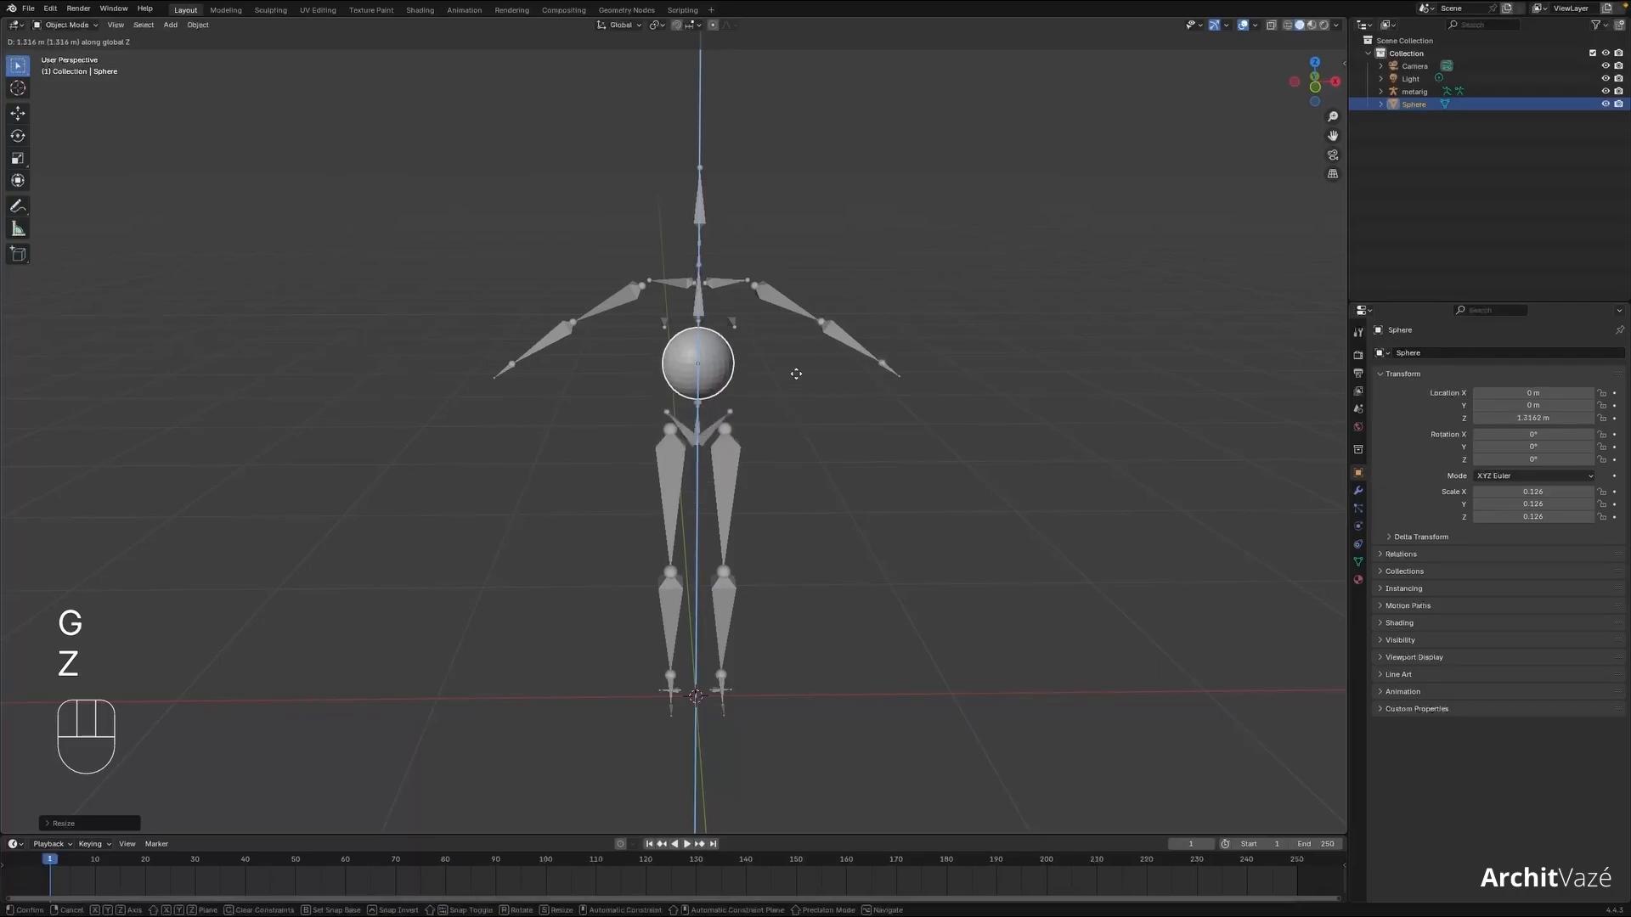
left_click(811, 229)
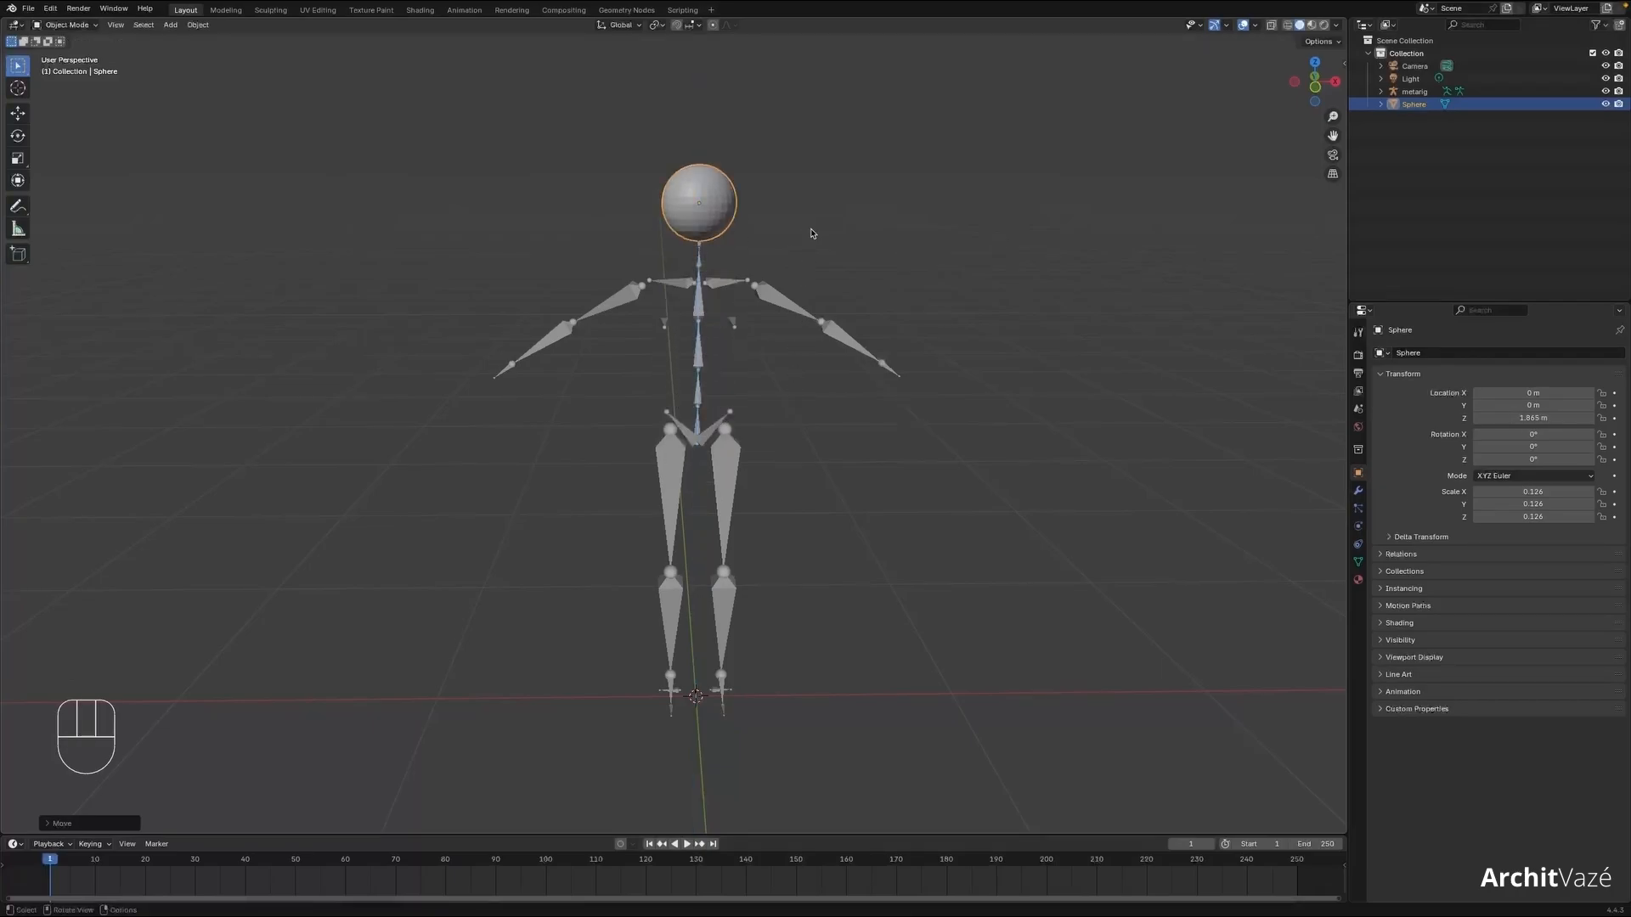
middle_click_drag(883, 212, 788, 210)
key("grave")
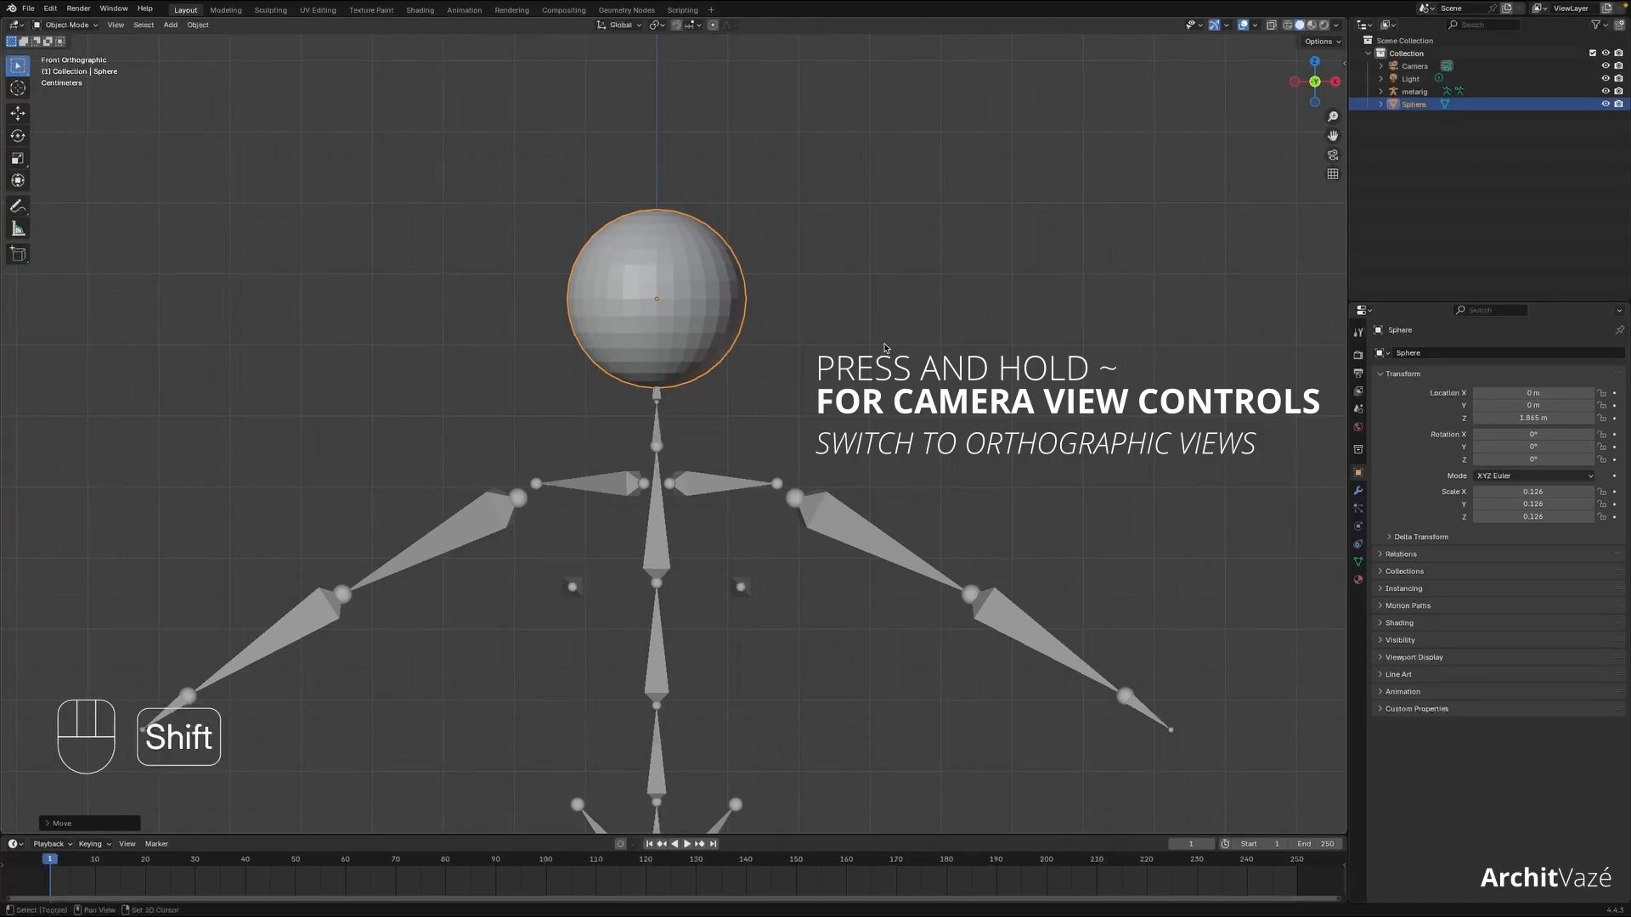
- Toggle between solid and wireframe shading and leave the viewport in wireframe to see the rig through the sphere
key("shift+z")
key("shift+z")
key("shift+z")
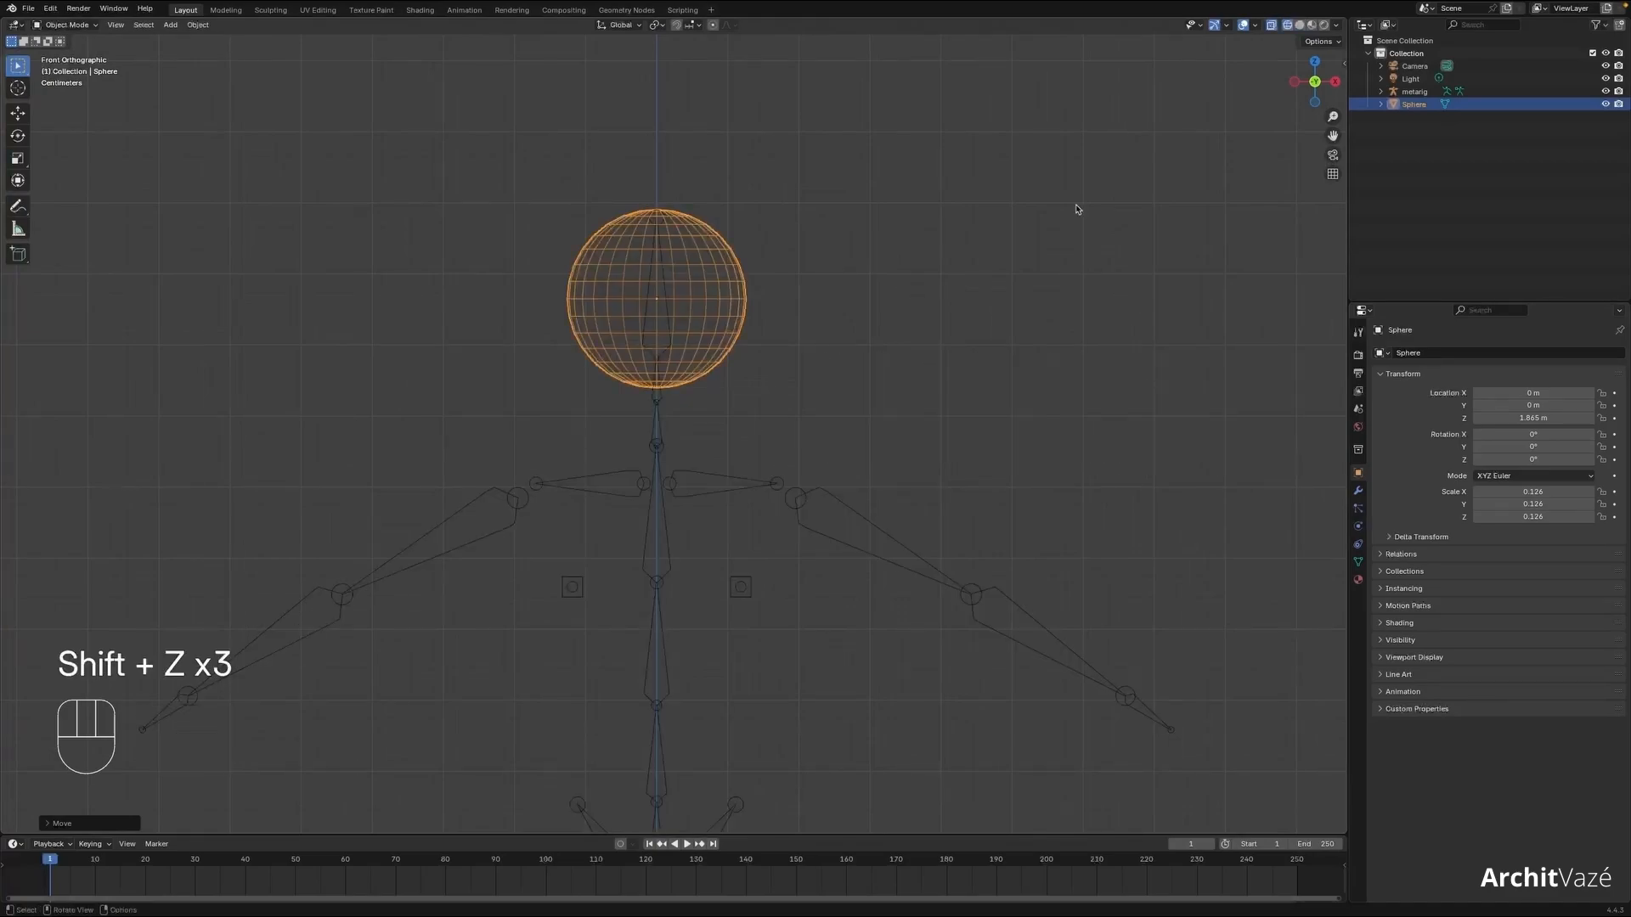
left_click(1299, 25)
left_click(1287, 25)
left_click(1299, 25)
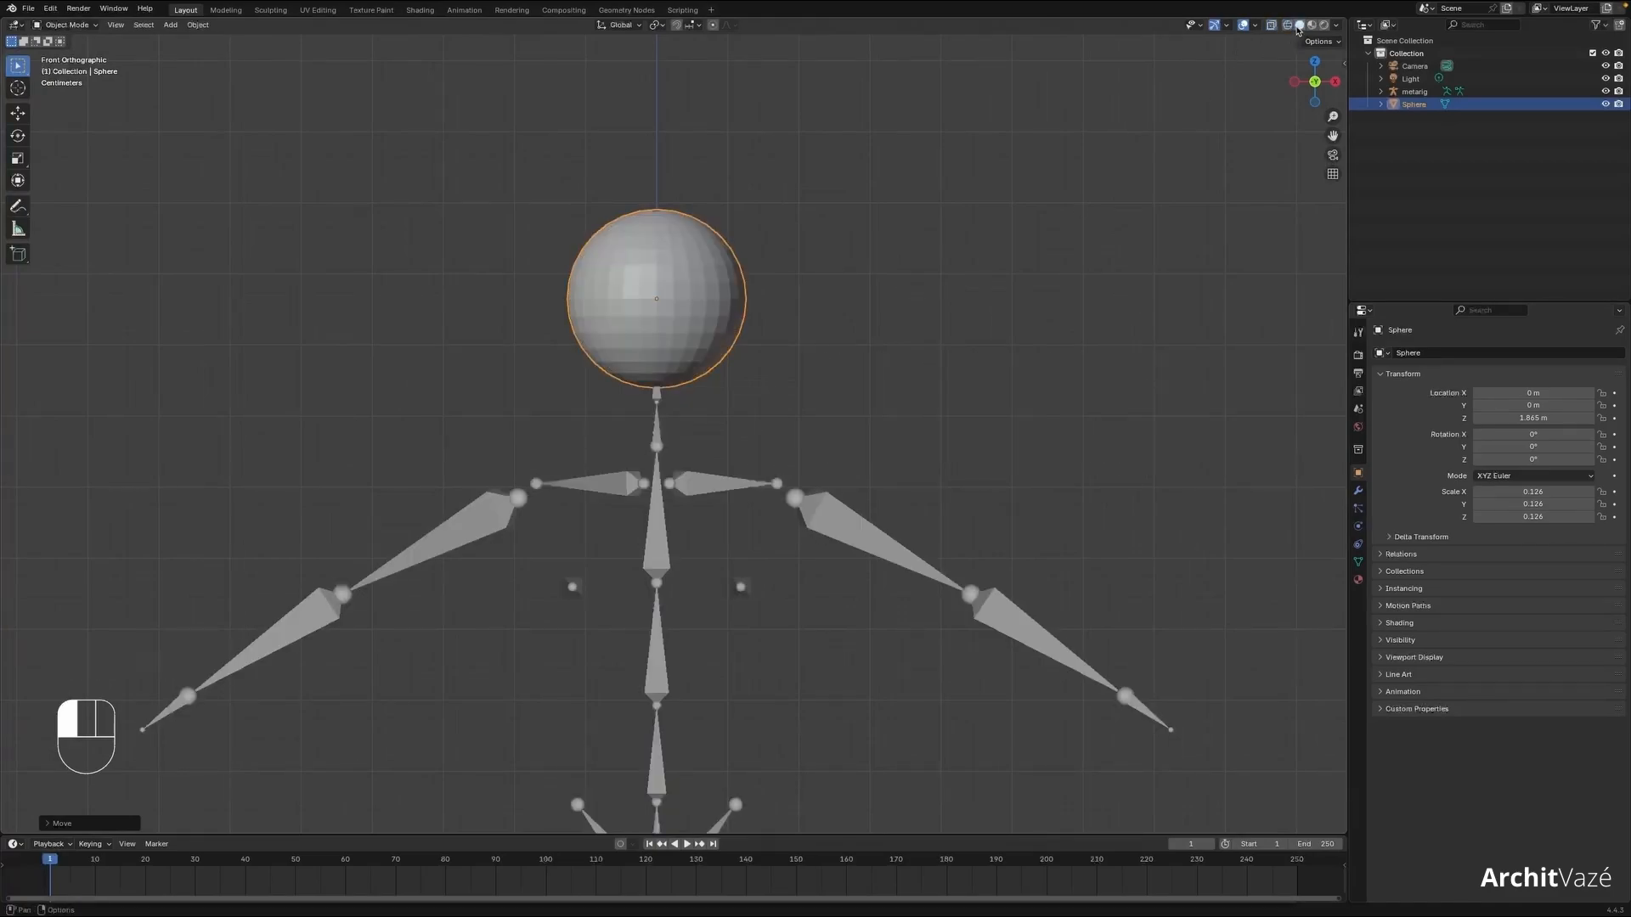
left_click(1288, 25)
scroll(935, 229, "up", 1)
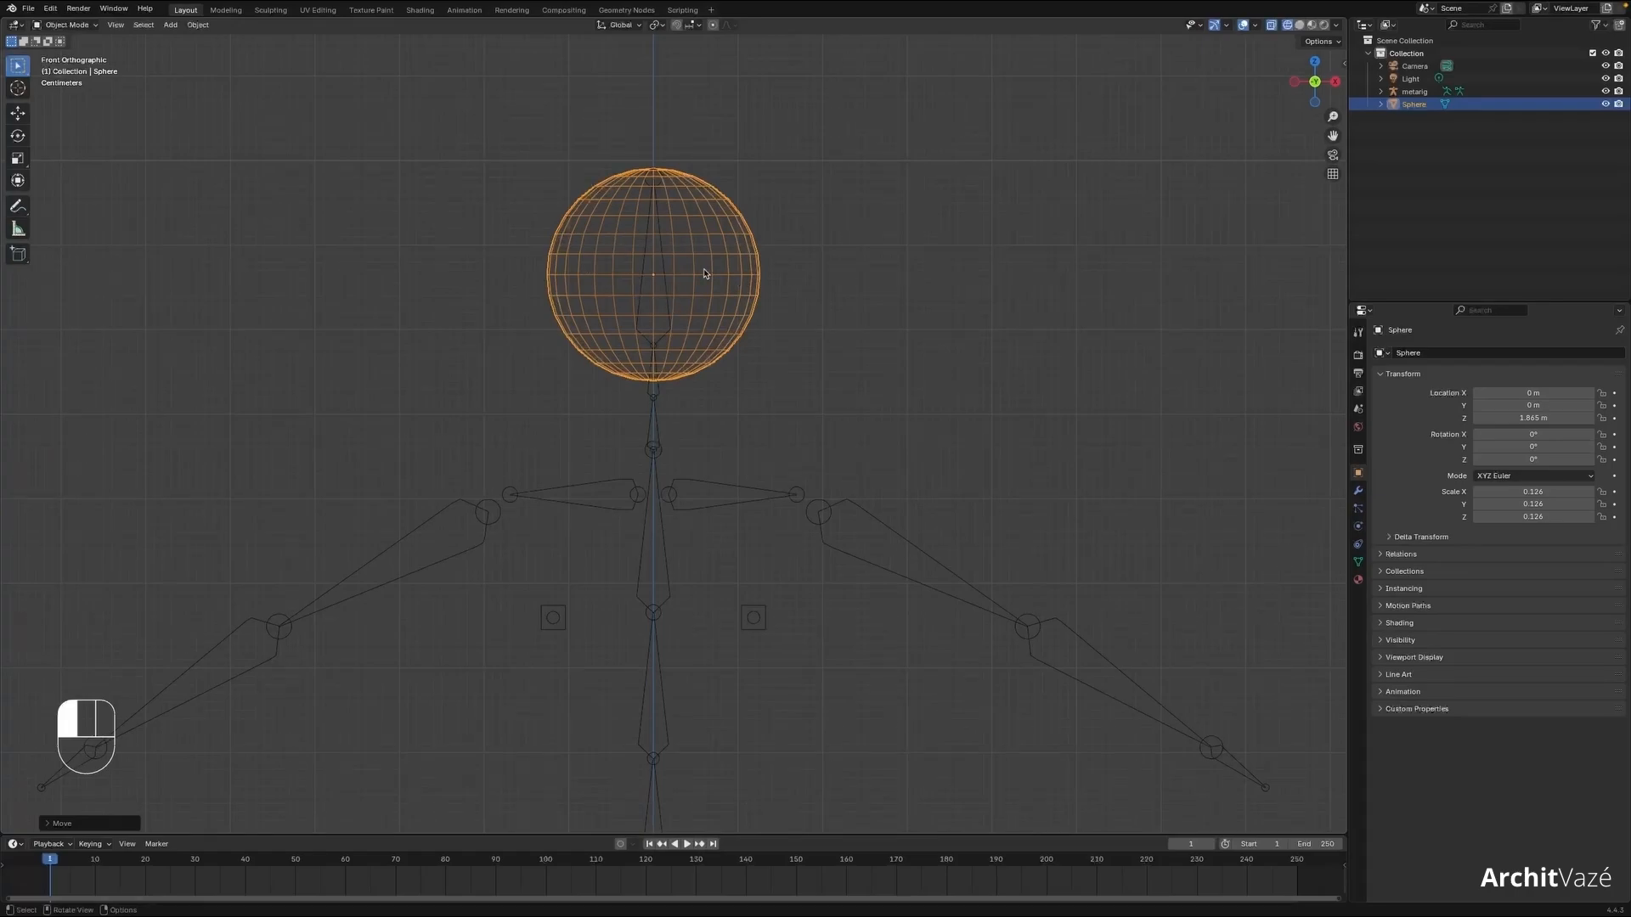
- Scale the sphere down uniformly to about 0.086 and raise it along Z to about 1.894 m
key("s")
left_click(869, 333)
key("g")
key("z")
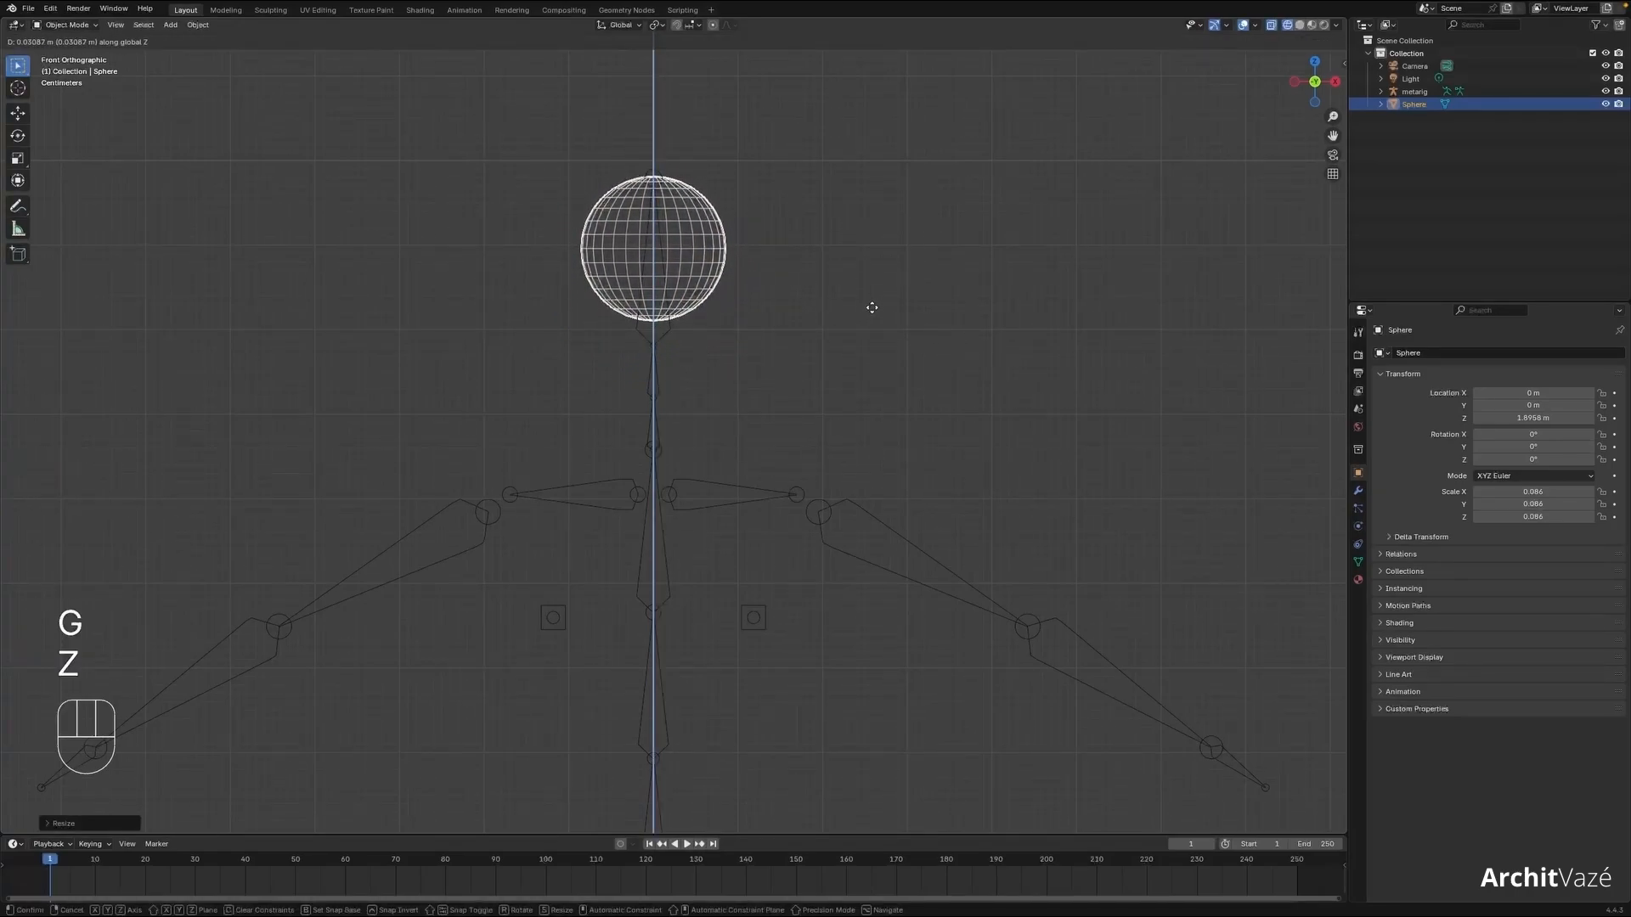
left_click(871, 308)
- From the right orthographic view, move the sphere onto the head bone at about Y -0.028 m and Z 1.897 m
key("grave")
left_click(955, 204)
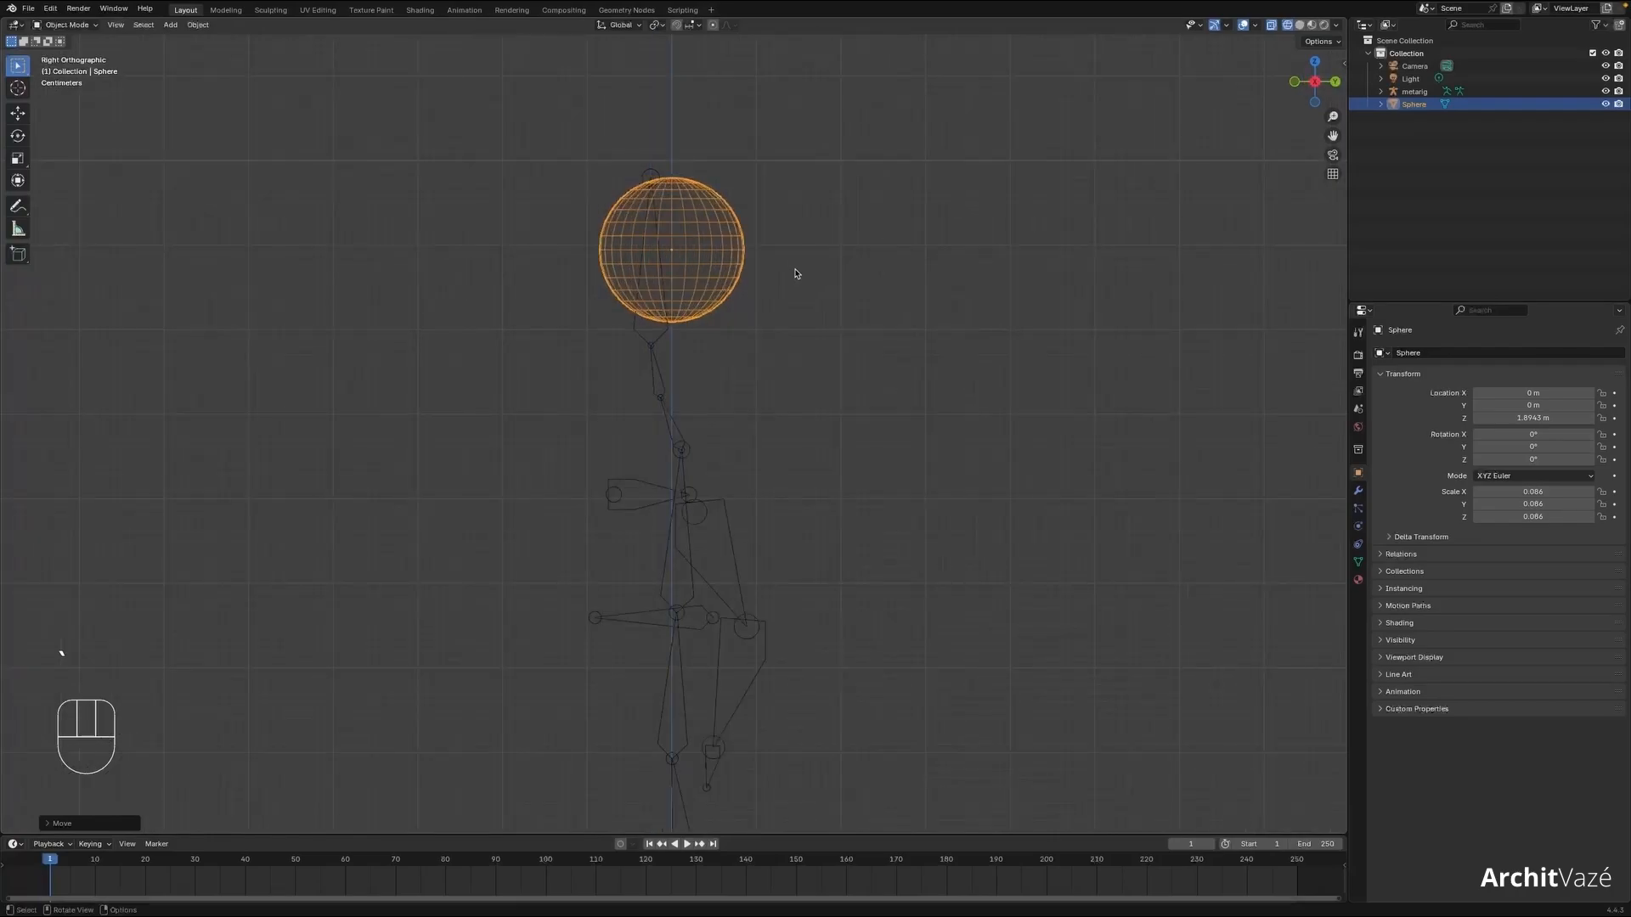
key("g")
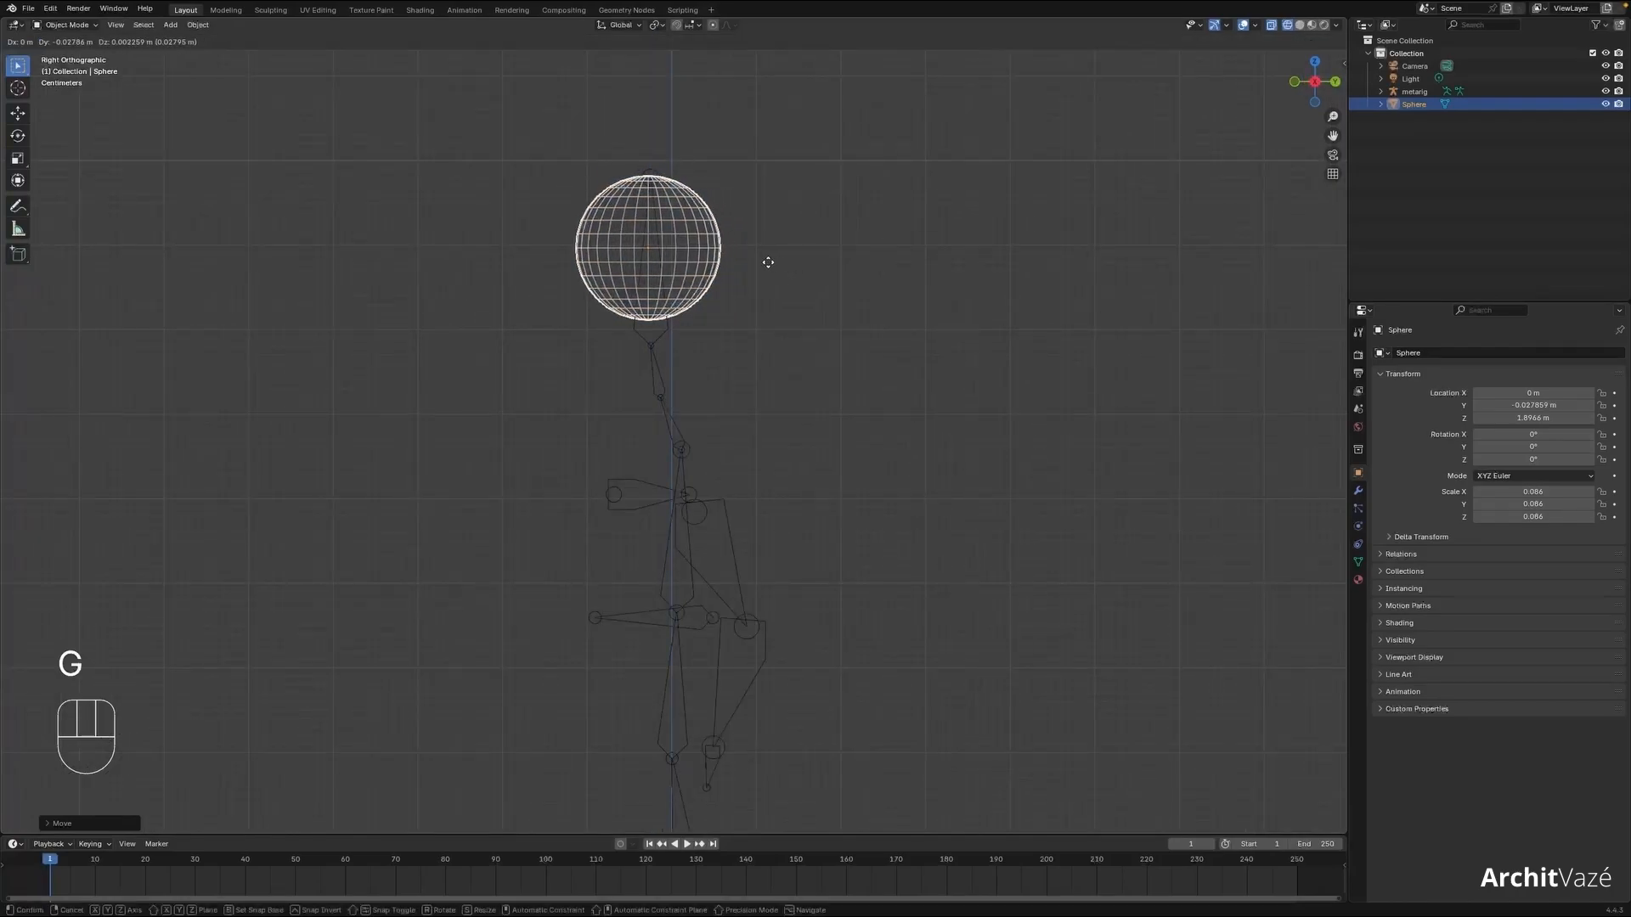
left_click(768, 262)
- Select the lower front quarter of the sphere's faces in Edit Mode and extrude them downward to start the jaw
key("Tab")
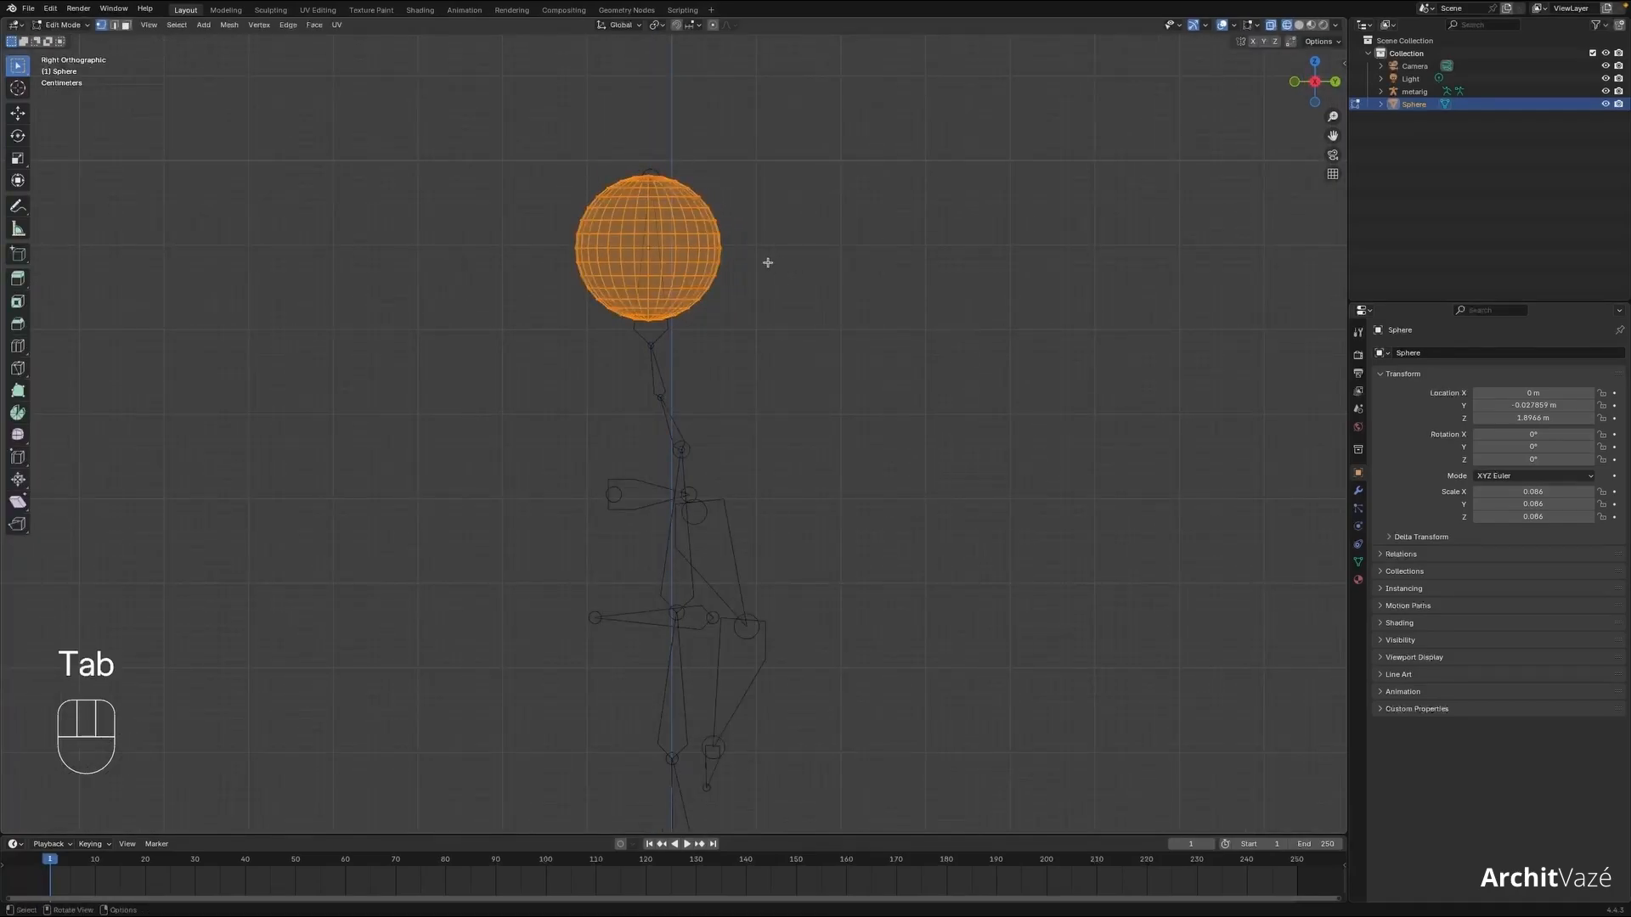
left_click(789, 257)
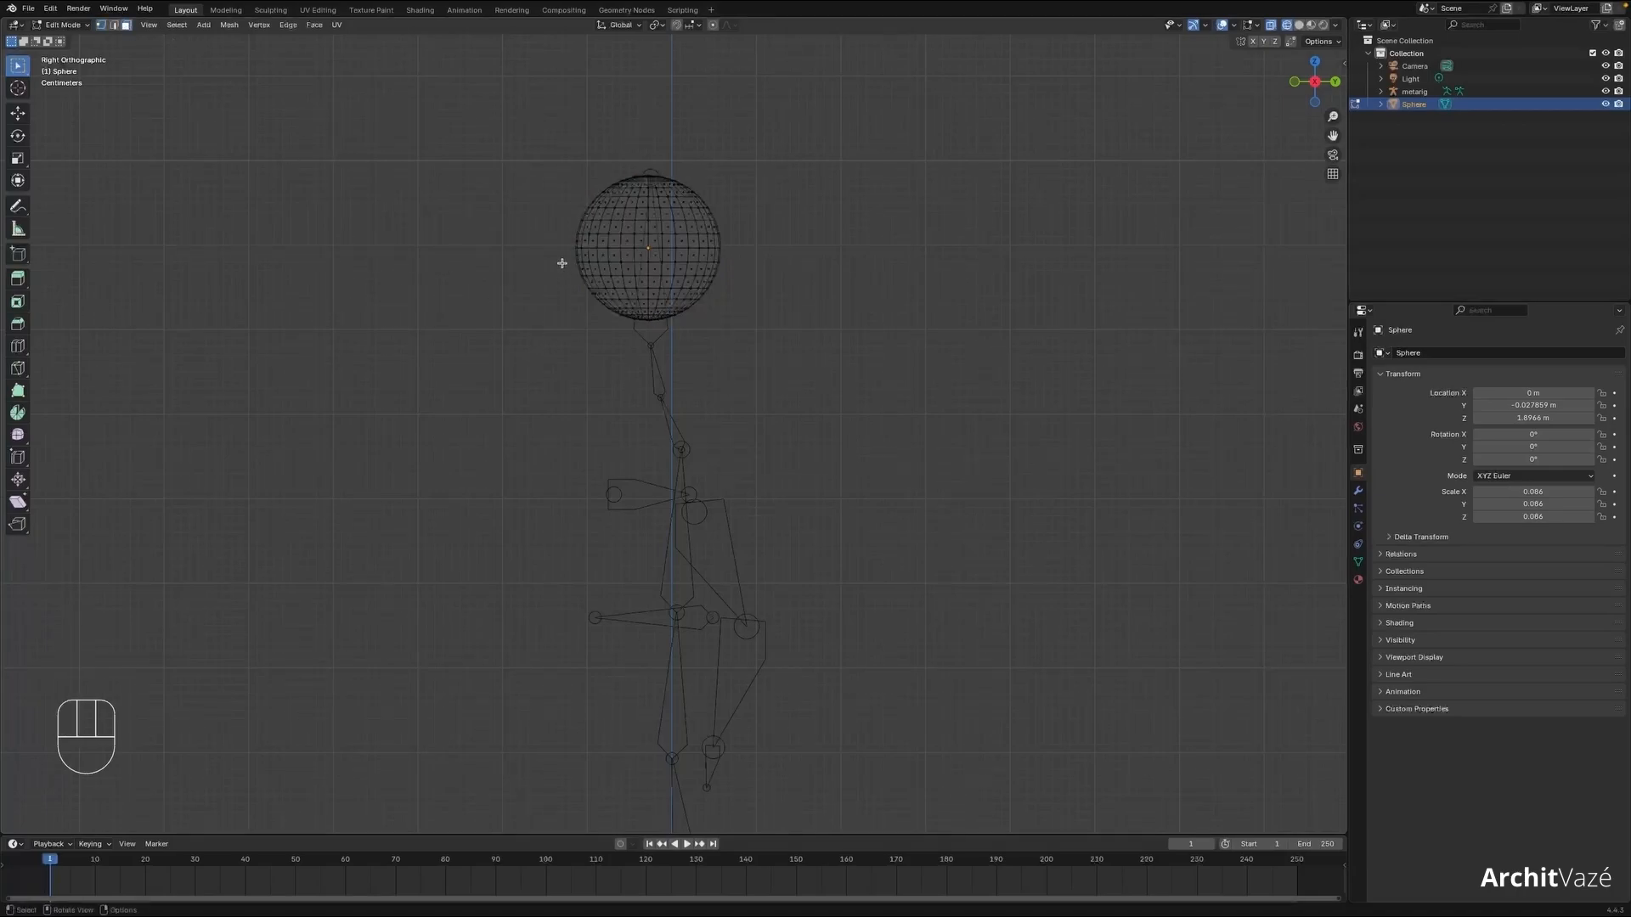
left_click_drag(632, 309, 650, 321)
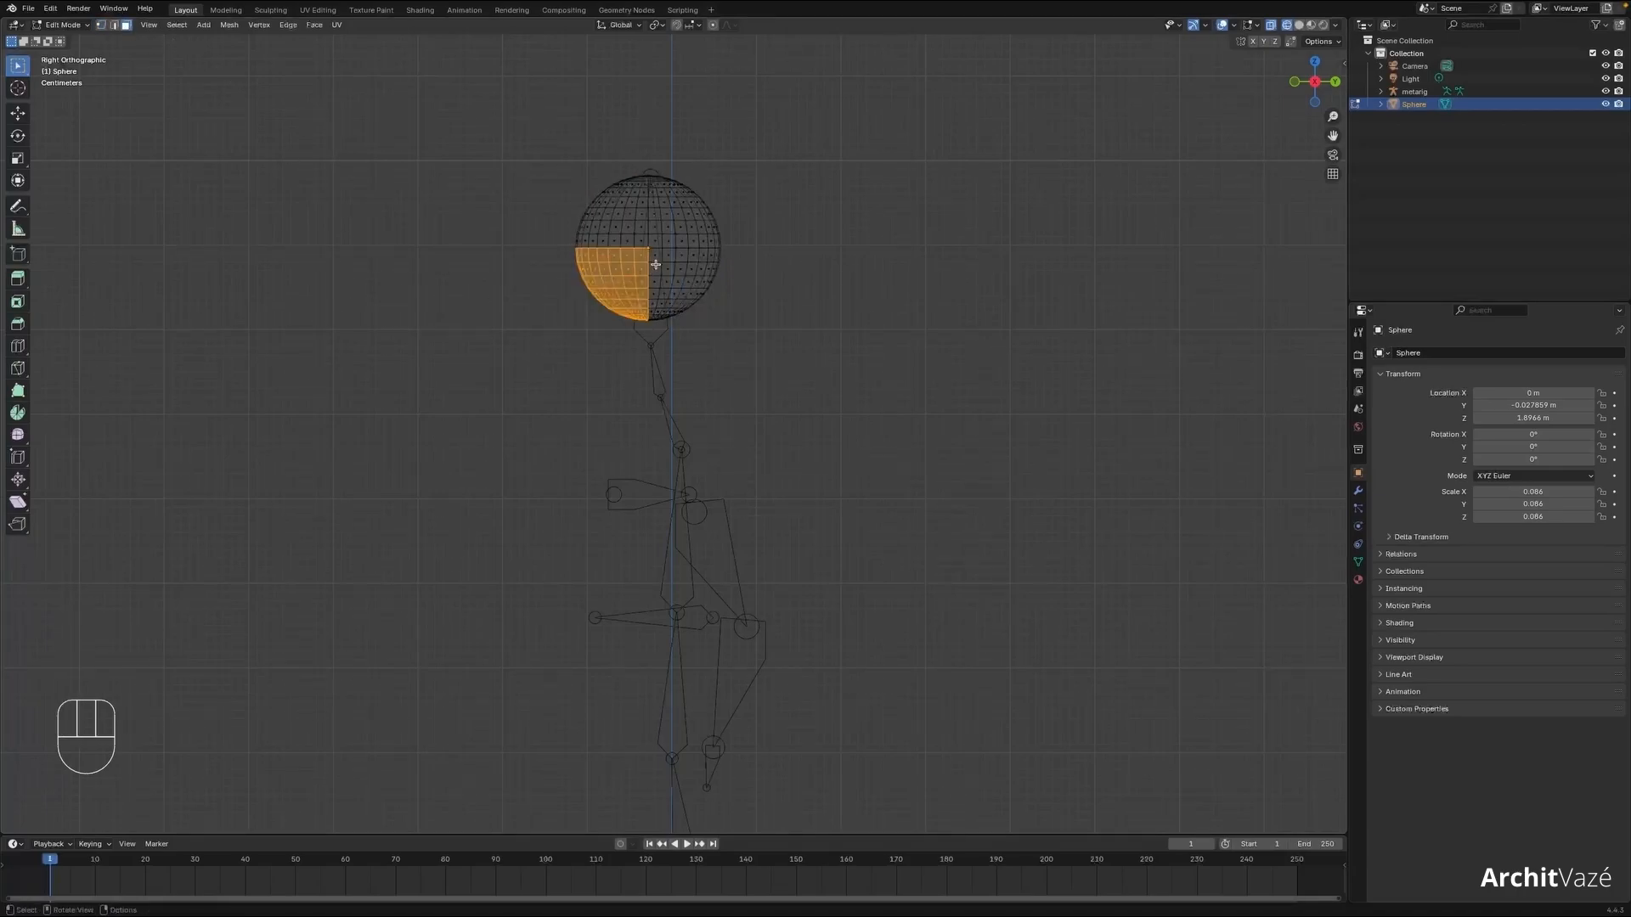
key("e")
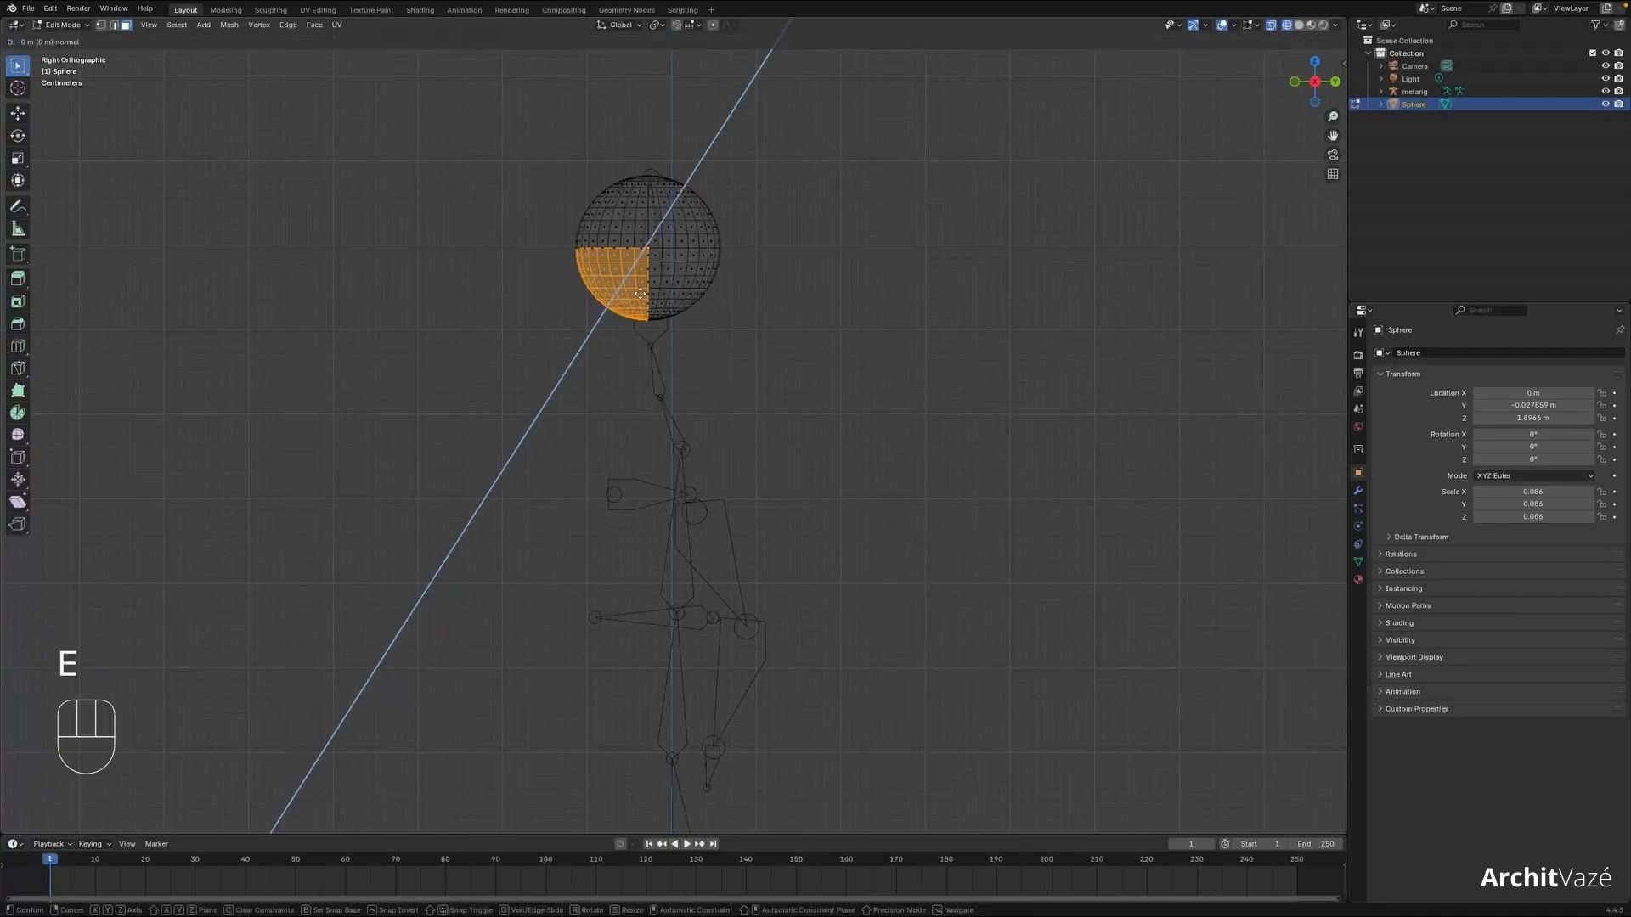
left_click(616, 334)
- Return to solid shading, scale the extruded jaw faces down and position them as a narrow chin in the right view
key("shift+z")
mouse_move(703, 353)
middle_mouse_down()
mouse_move(973, 340)
mouse_move(888, 355)
middle_mouse_up()
key("s")
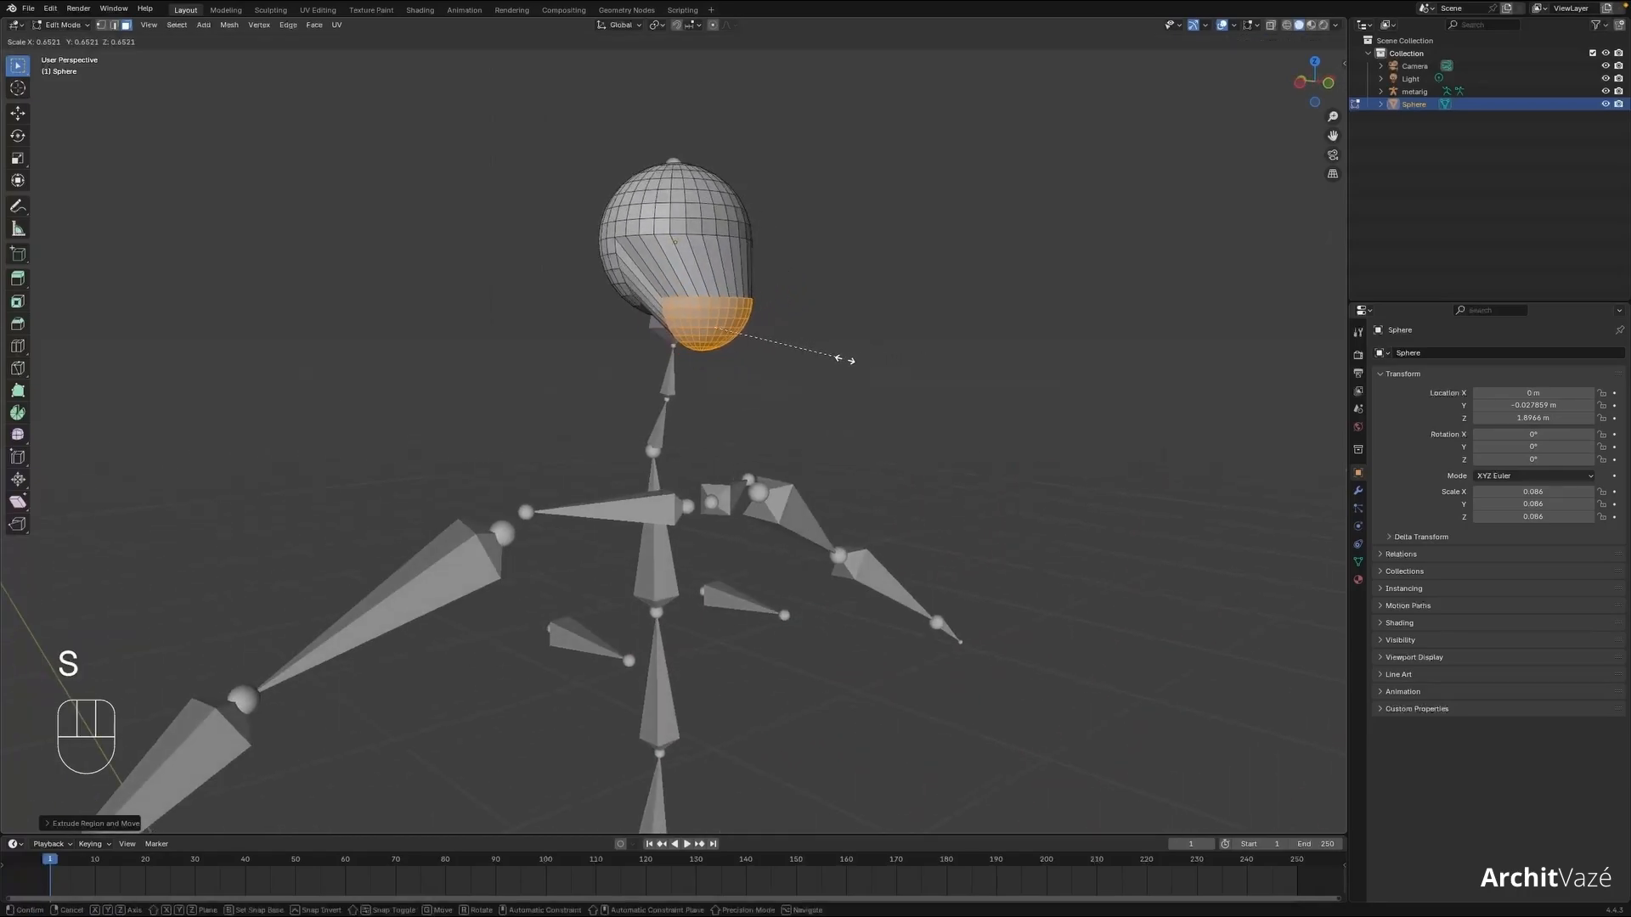
left_click(845, 357)
key("KP_3")
key("g")
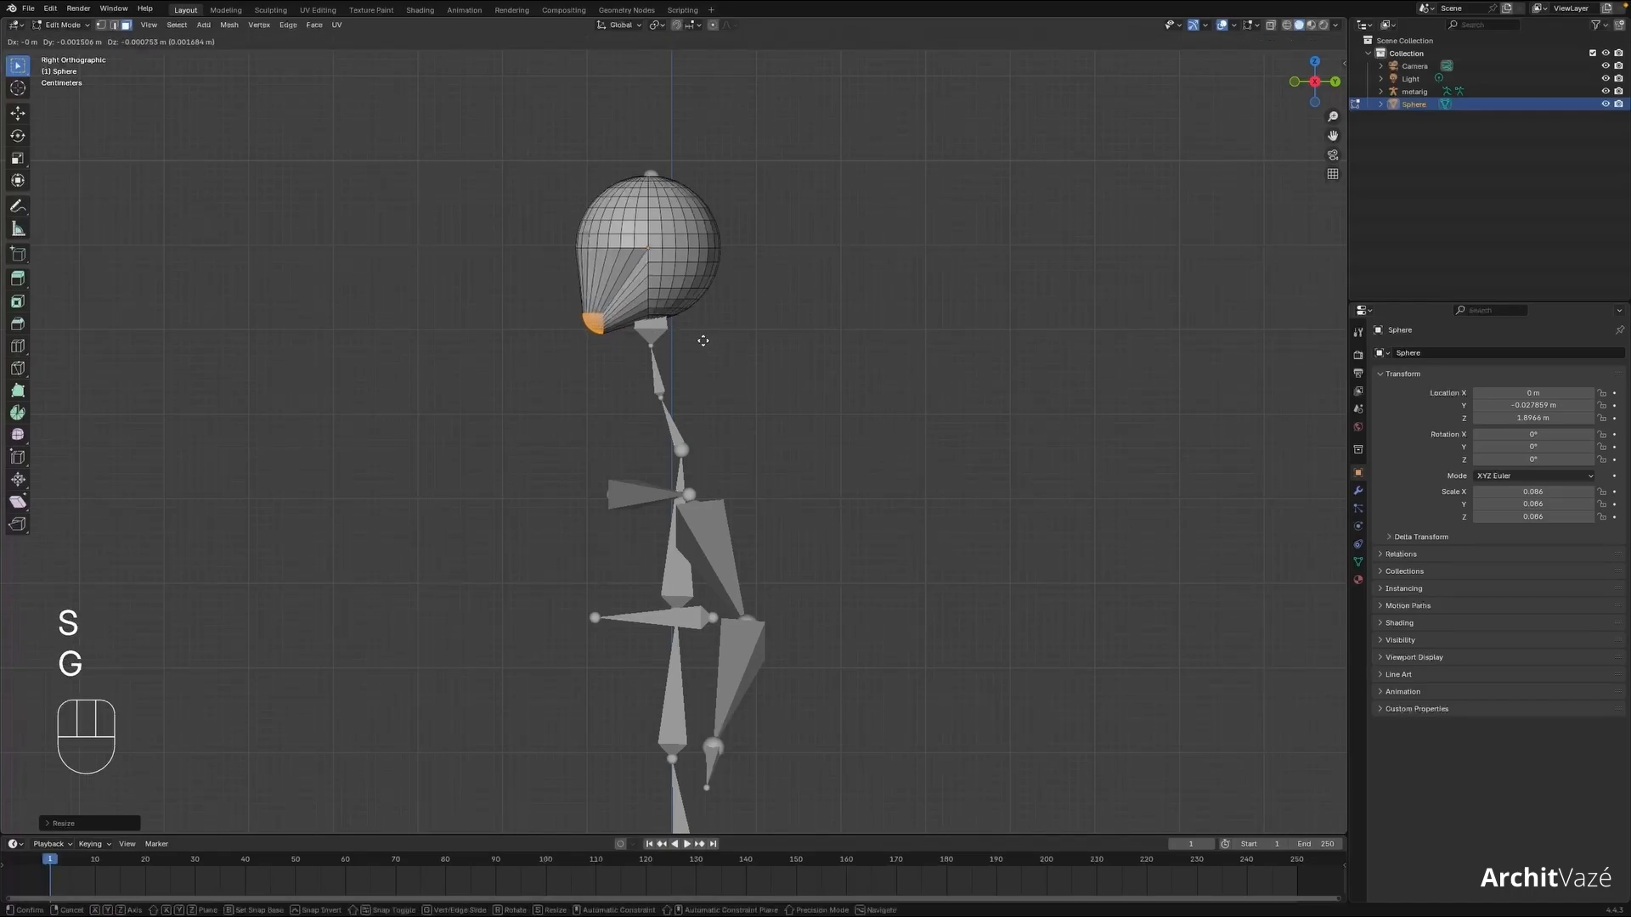
left_click(704, 339)
- Leave Edit Mode and narrow the head along the X axis to a scale of about 0.068
key("Tab")
middle_click_drag(704, 339, 736, 247)
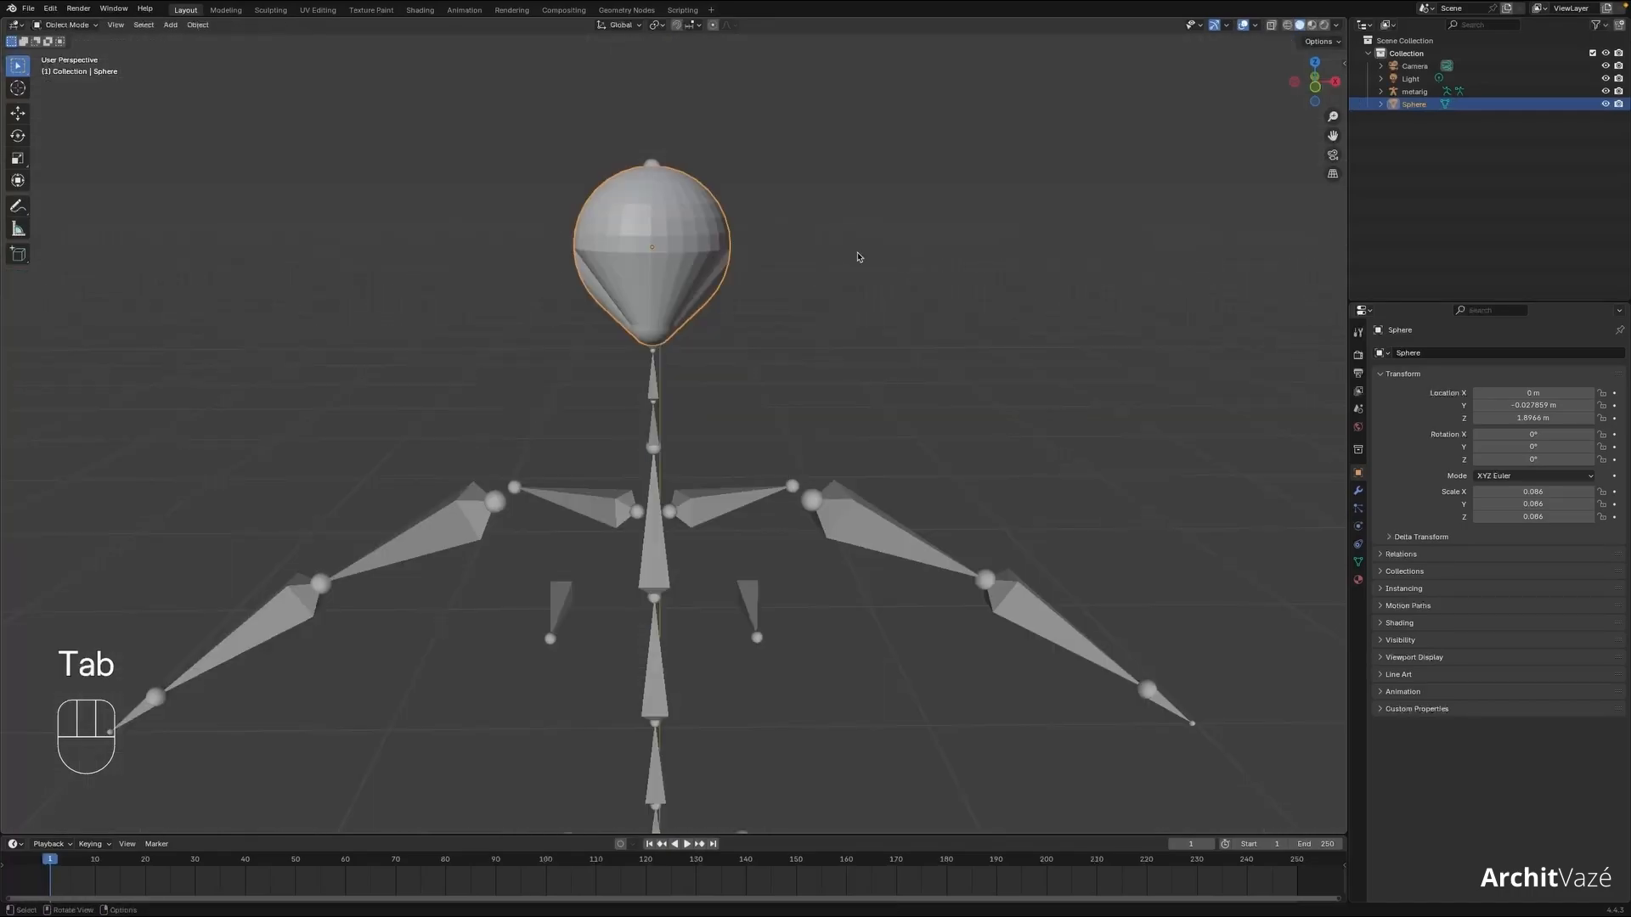
key("s")
key("x")
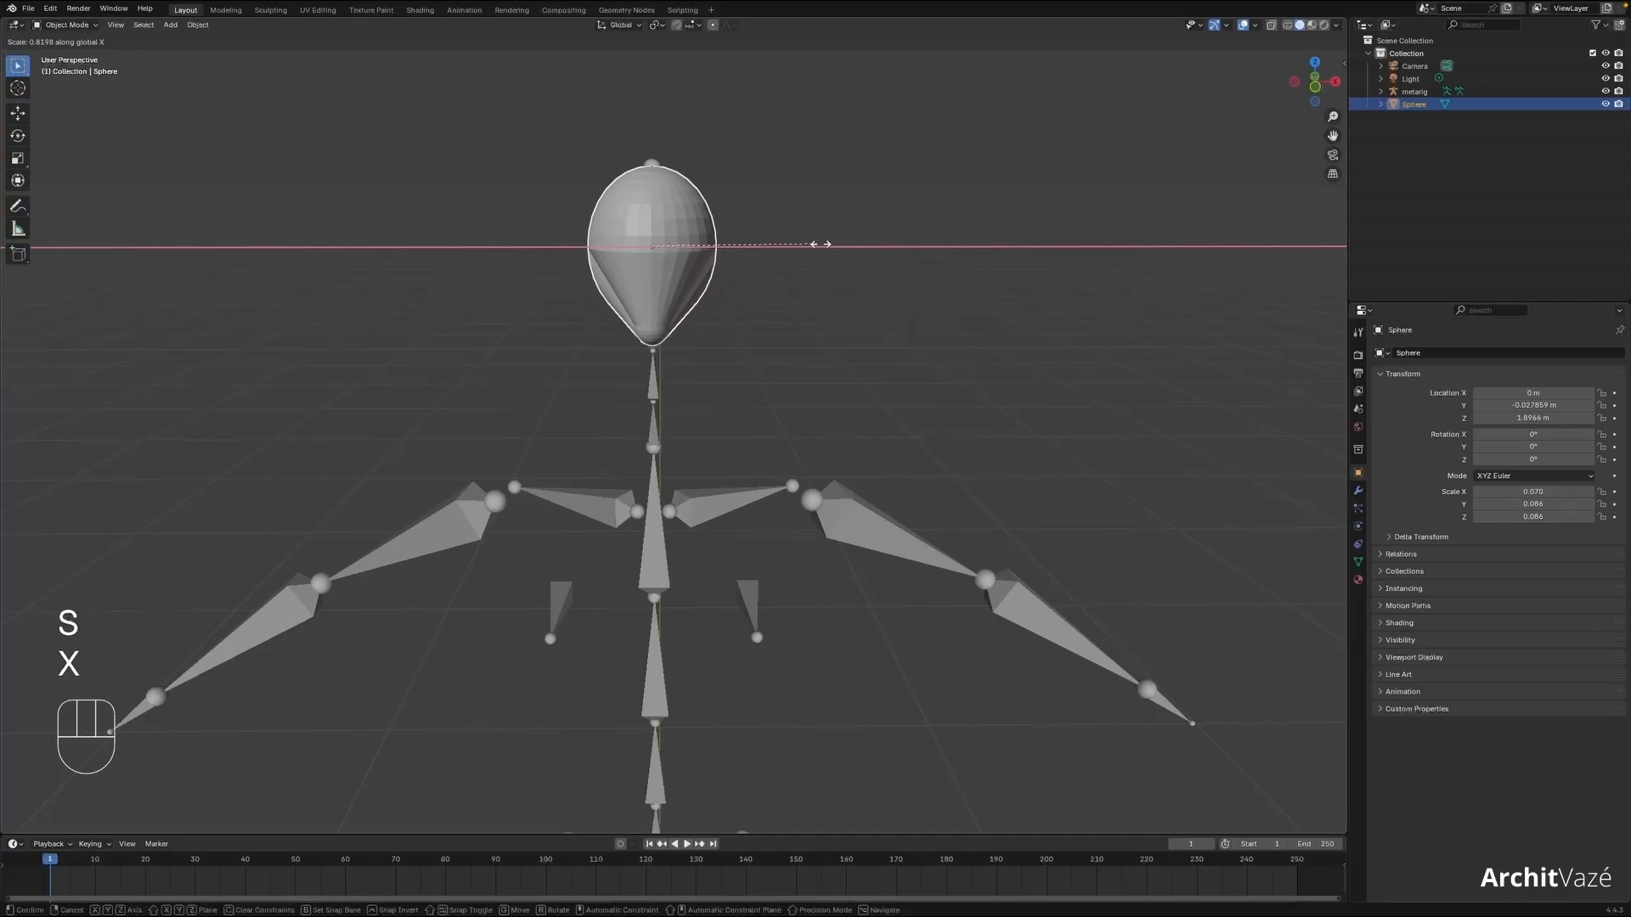
left_click(815, 241)
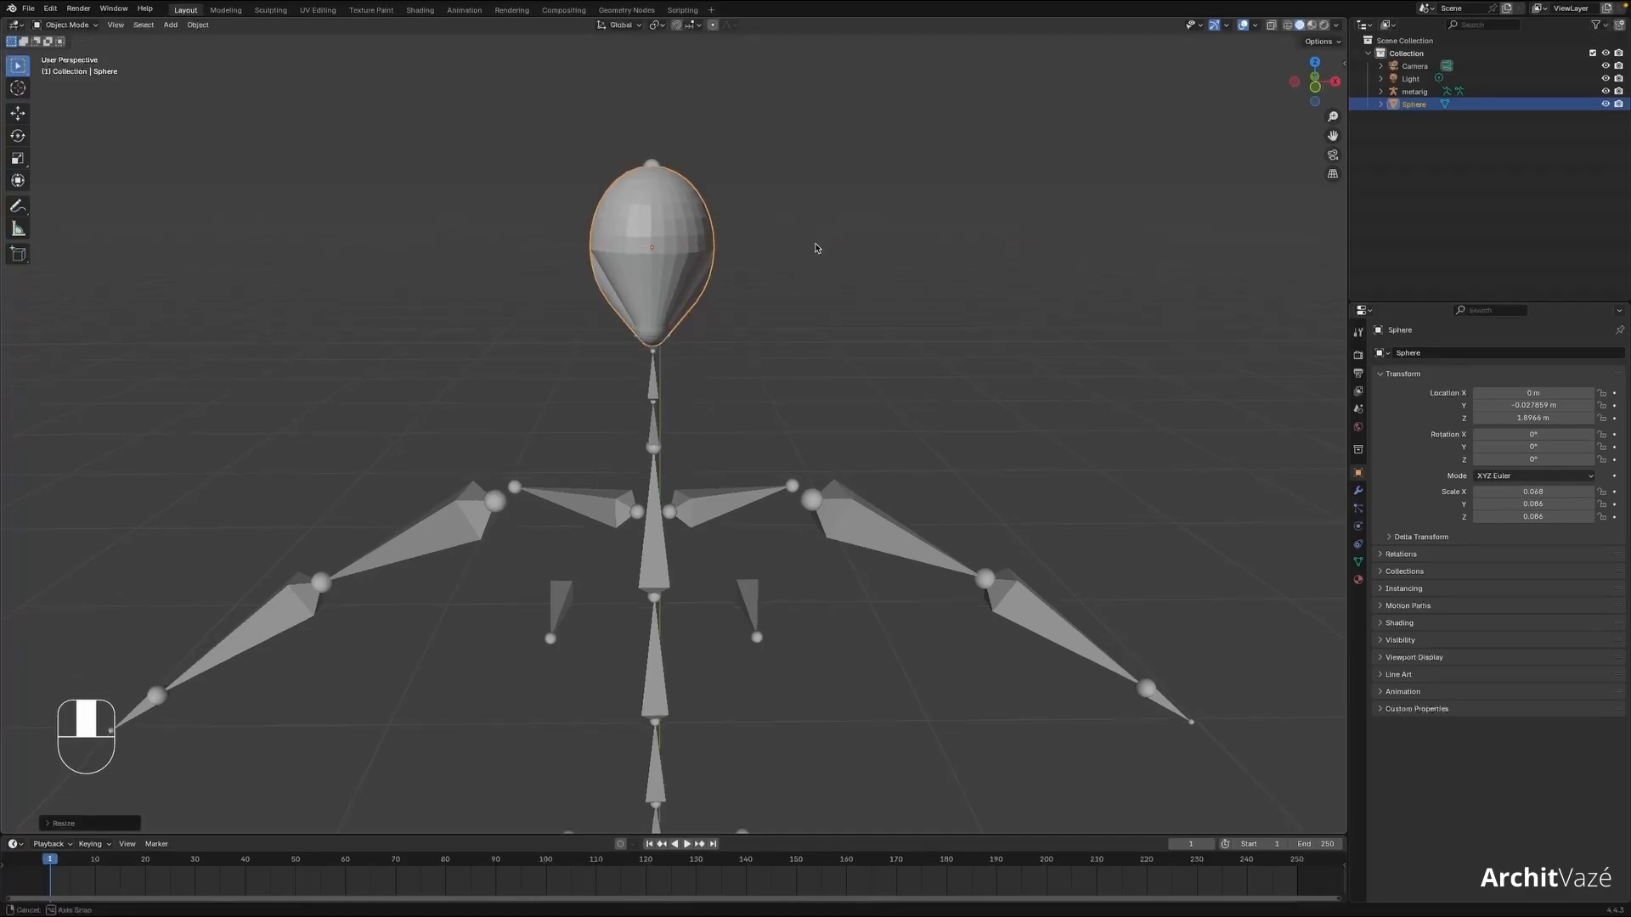
- Apply Shade Smooth to the head mesh
middle_click_drag(815, 246, 754, 215)
middle_click_drag(699, 329, 619, 268, "super")
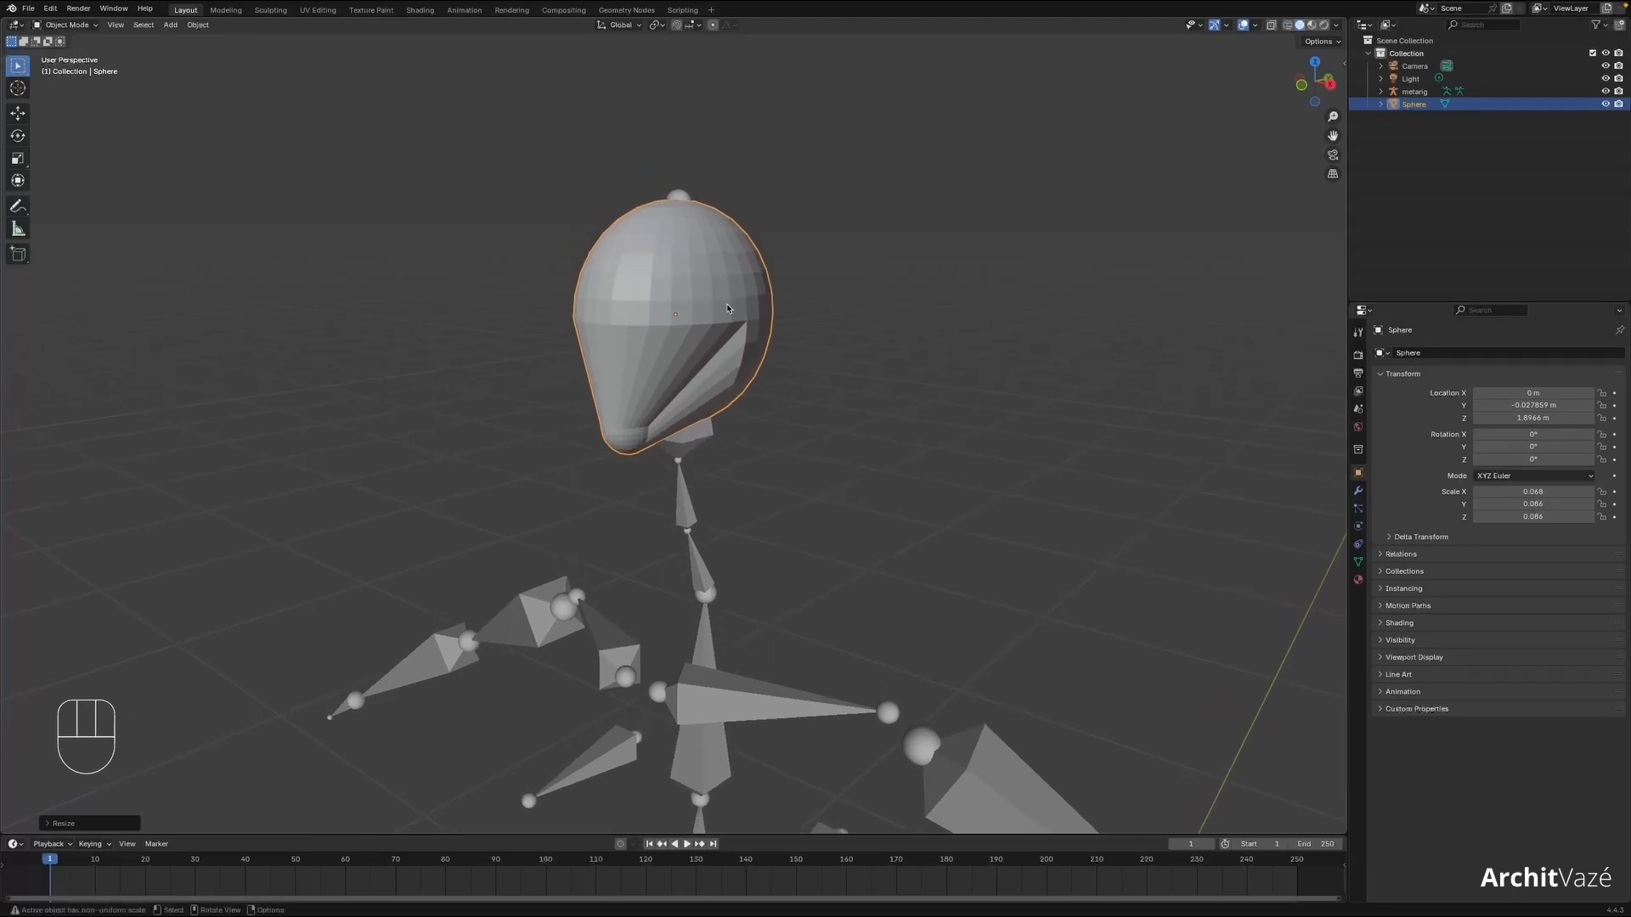
left_click(852, 318)
left_click(705, 316)
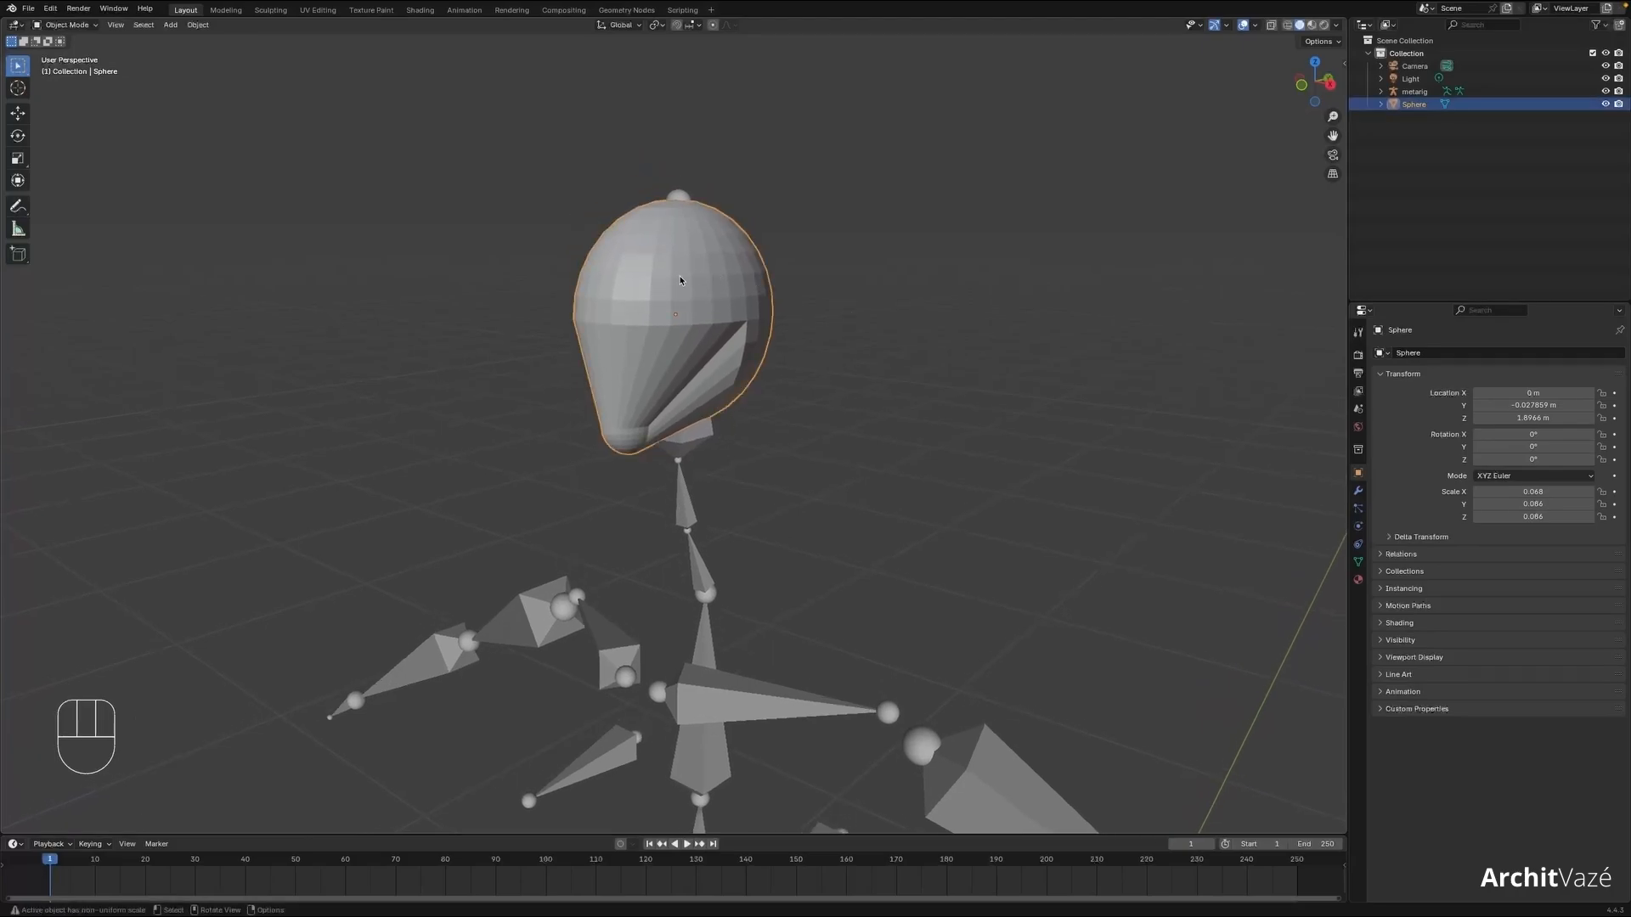
right_click(641, 253)
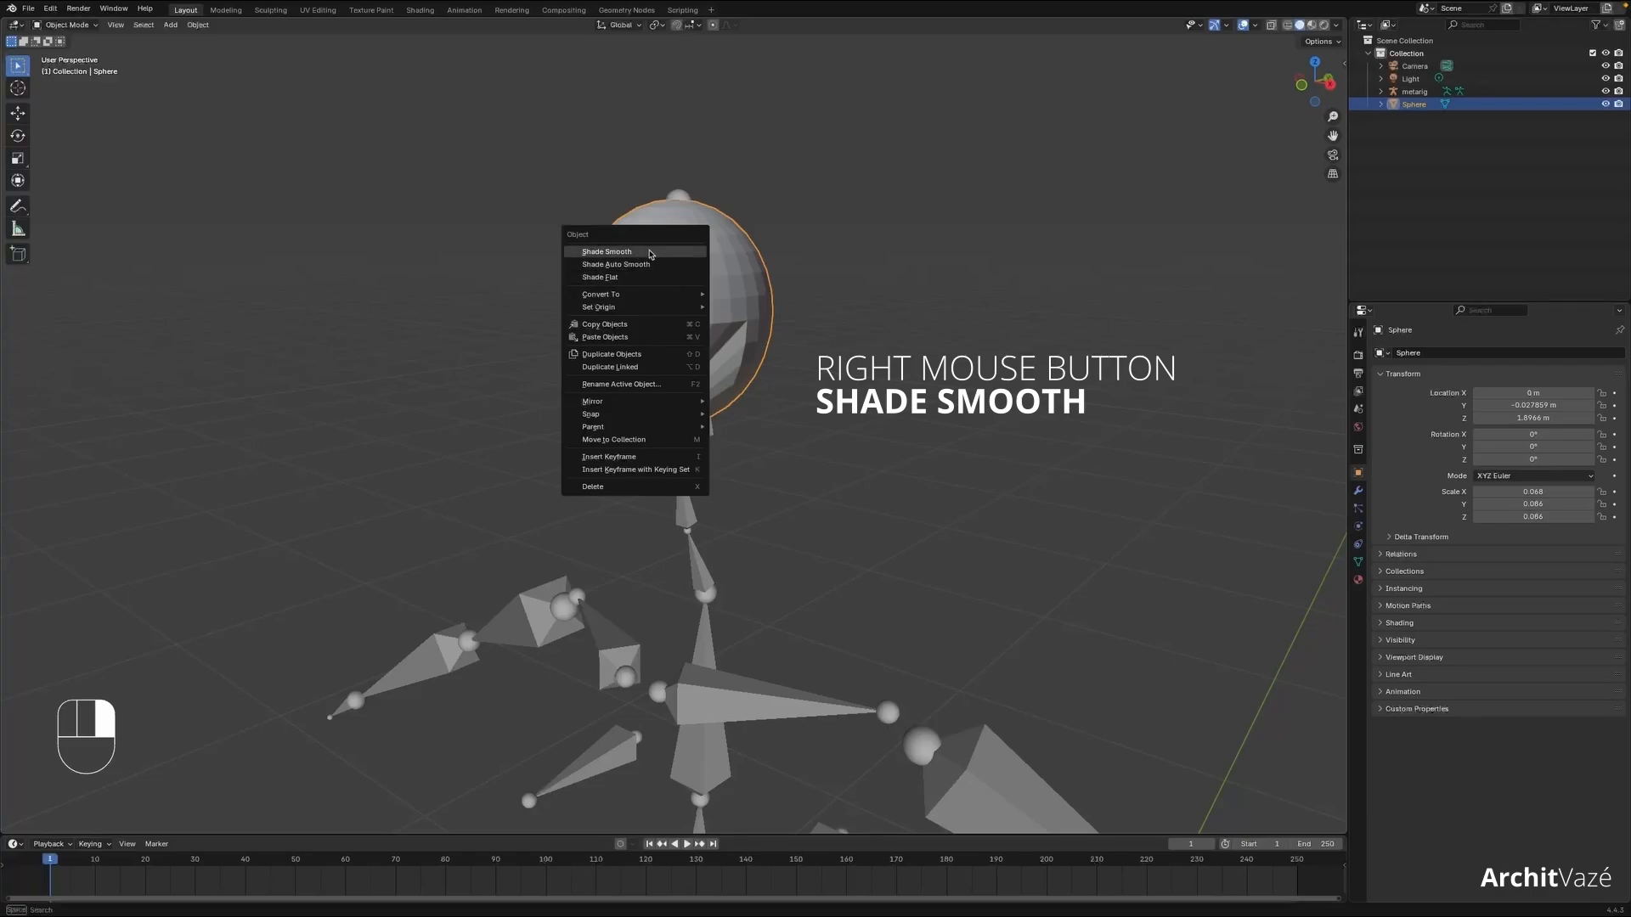
left_click(649, 254)
left_click(757, 307)
- Add four evenly spaced loop cuts across the long jaw faces between the skull and the chin
middle_click_drag(708, 358, 604, 302)
key("Tab")
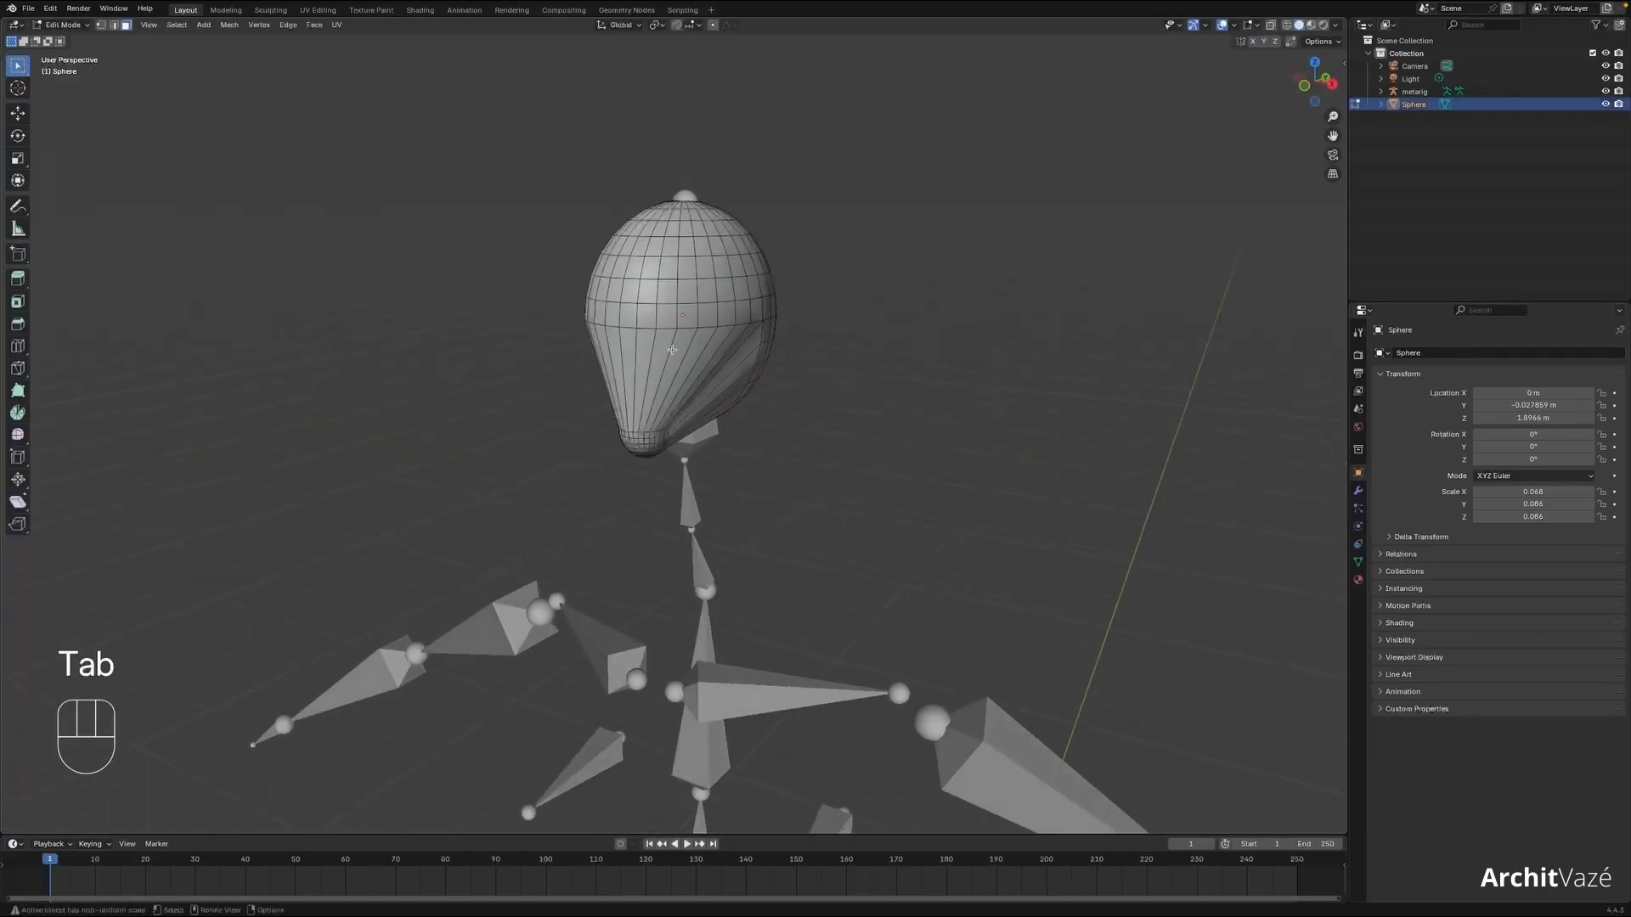
key("ctrl+r")
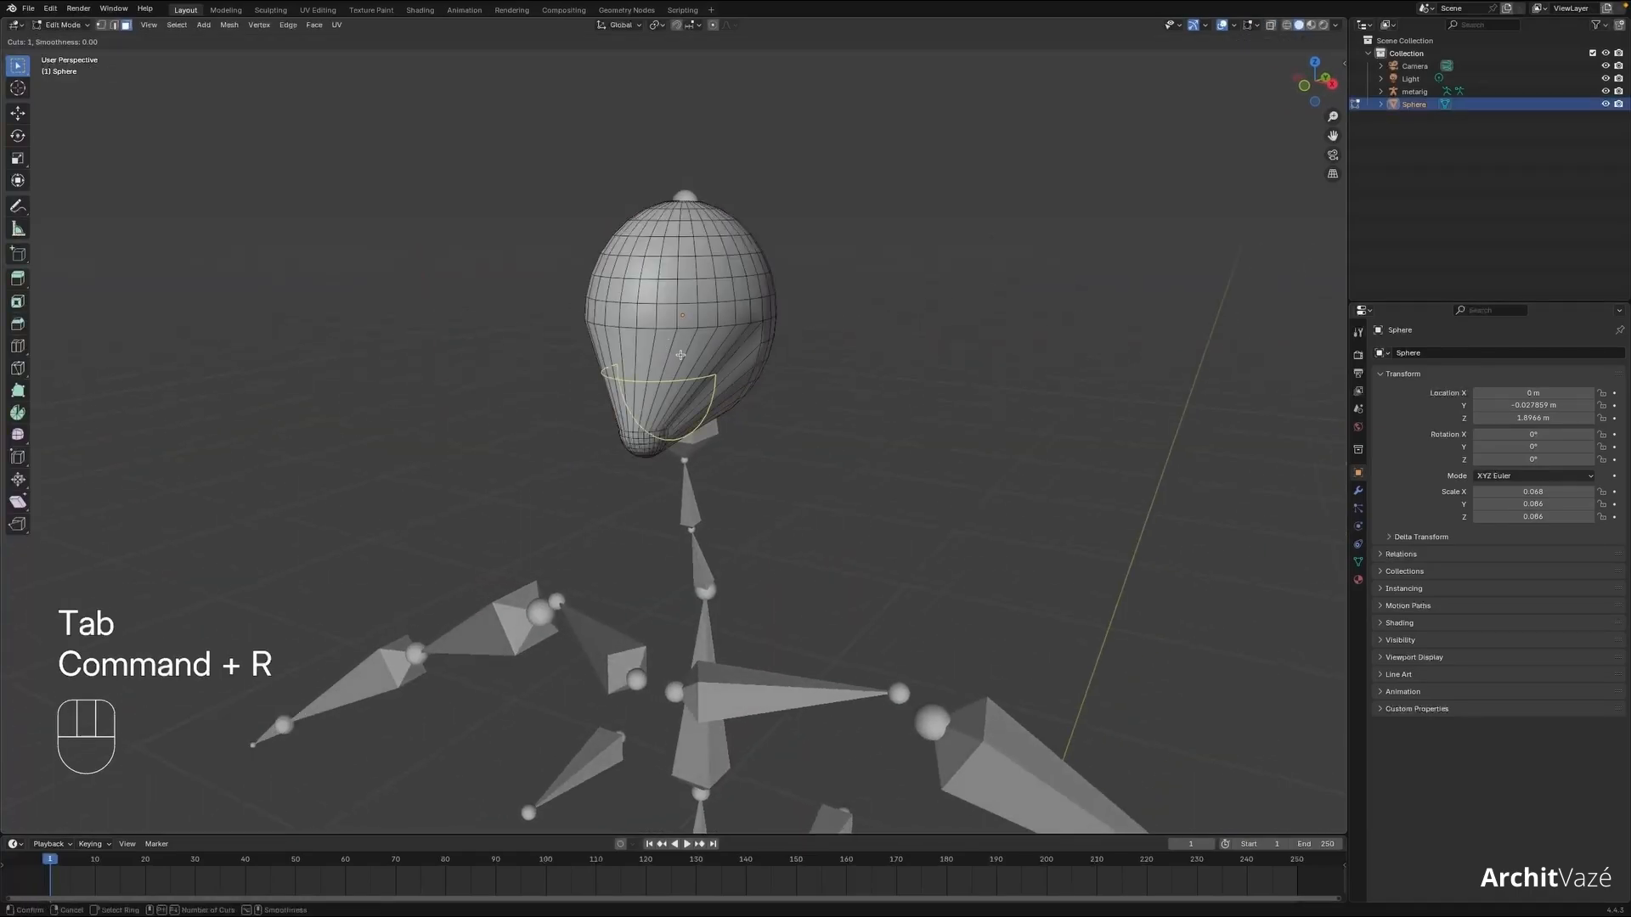
right_click(680, 355)
key("Tab")
key("Tab")
key("ctrl+r")
scroll(703, 358, "up", 3)
left_click(703, 358)
right_click(703, 358)
- Select the central column of faces on the front of the head and extrude them outward as a nose
middle_click_drag(960, 358, 959, 293)
key("3")
left_click(687, 289)
left_click(666, 291, "shift")
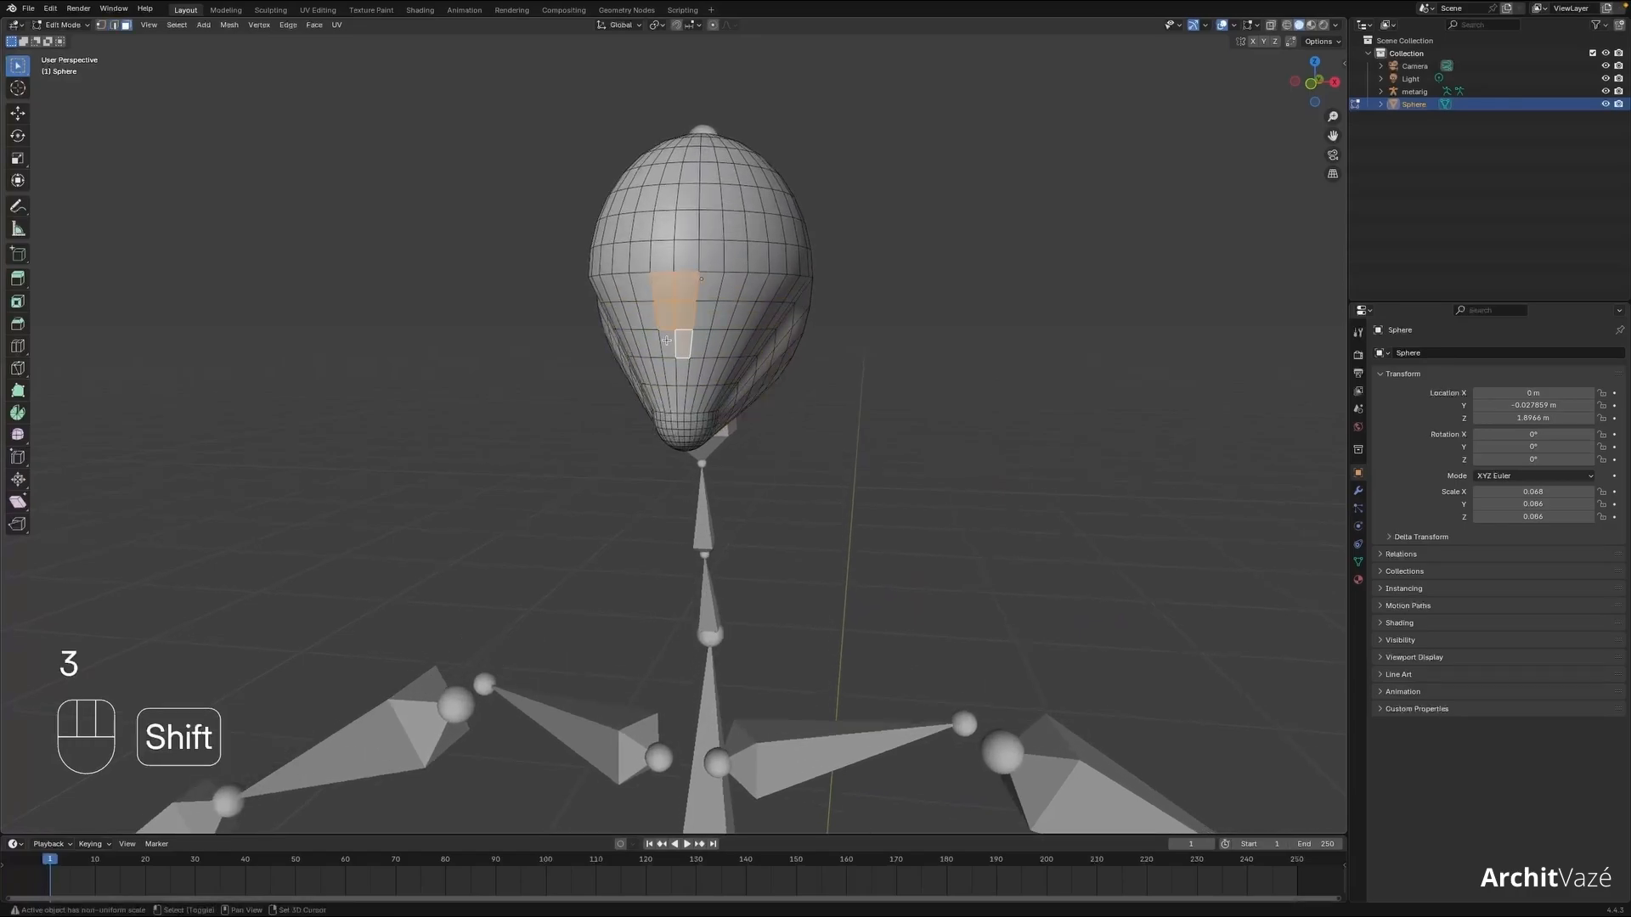
left_click(666, 339, "shift")
middle_click_drag(666, 340, 894, 340)
key("e")
left_click(872, 337)
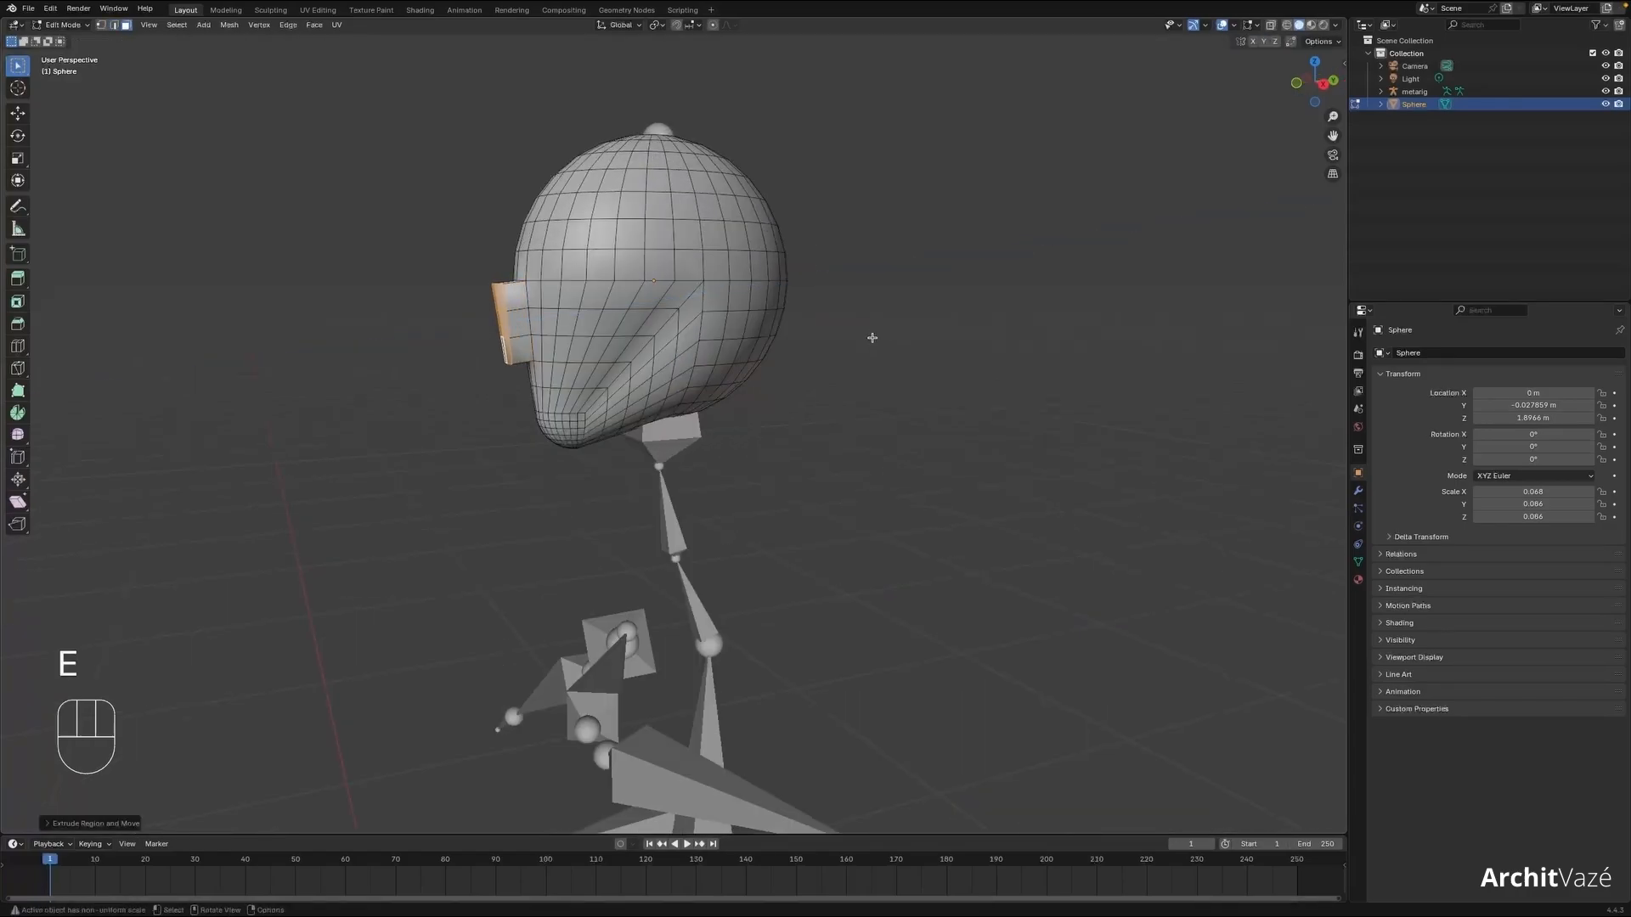
- In wireframe from the right view, move the nose's lowest vertices outward to form the tip
middle_click_drag(510, 293, 676, 352, "super")
middle_click_drag(675, 353, 667, 466, "super")
key("2")
left_click(632, 393)
key("shift+z")
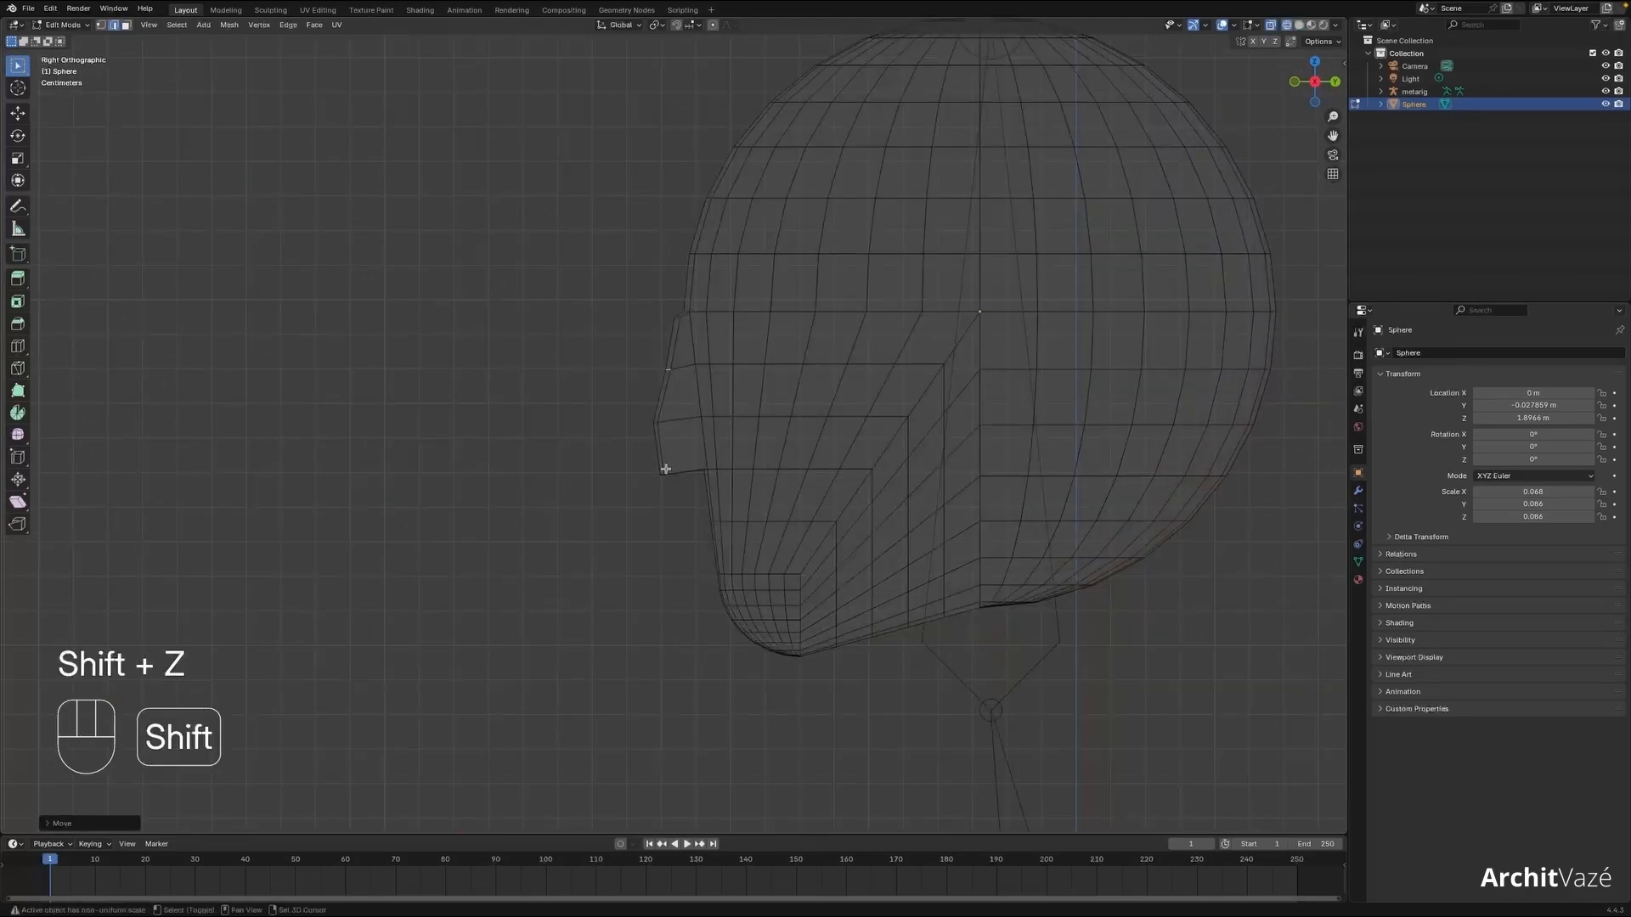
key("1")
key("g")
left_click(664, 489)
- Reposition the nose's middle and upper vertex rows so the bridge slopes evenly from the forehead to the tip
left_click_drag(643, 411, 674, 436)
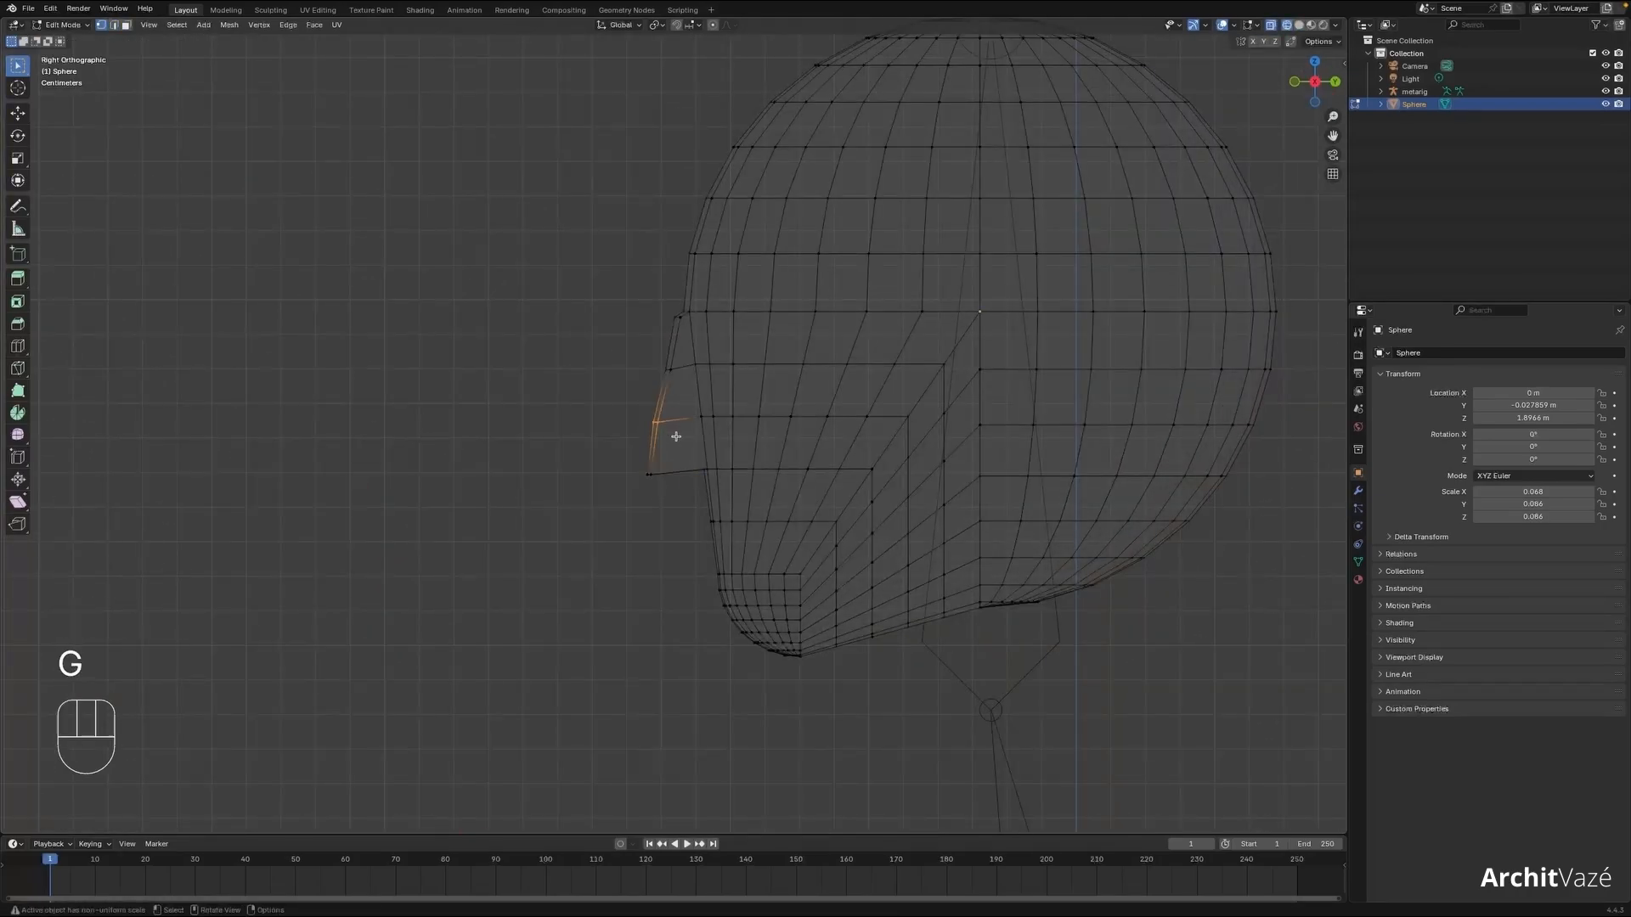
key("g")
left_click(680, 430)
left_click_drag(642, 355, 686, 385)
key("g")
left_click(674, 364)
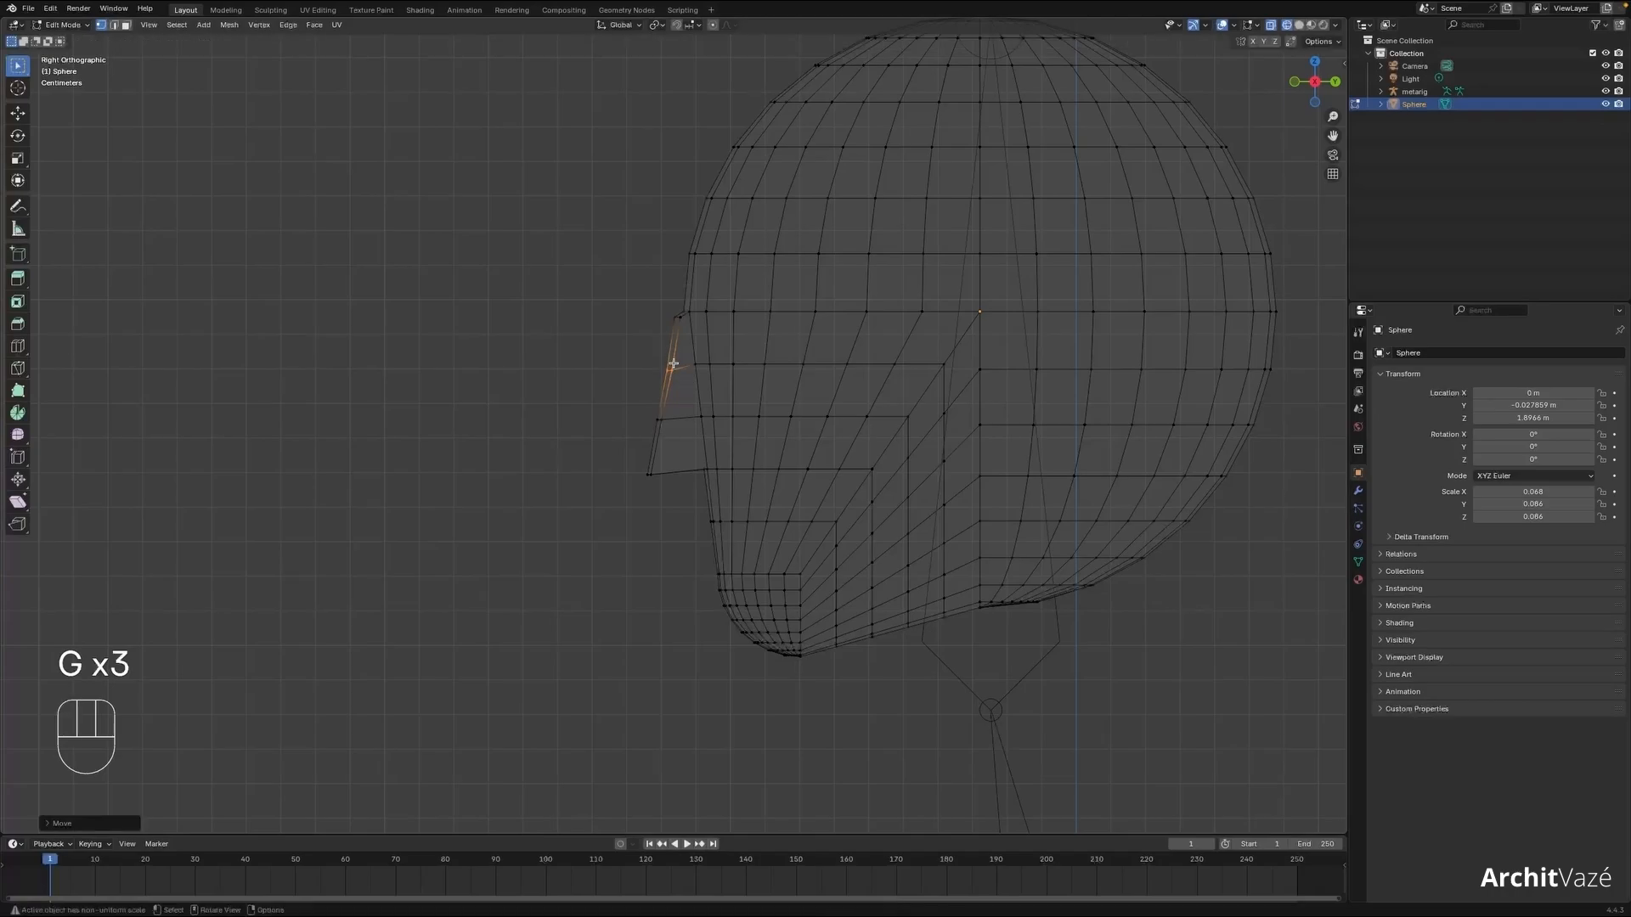
left_click_drag(684, 326, 685, 327)
key("g")
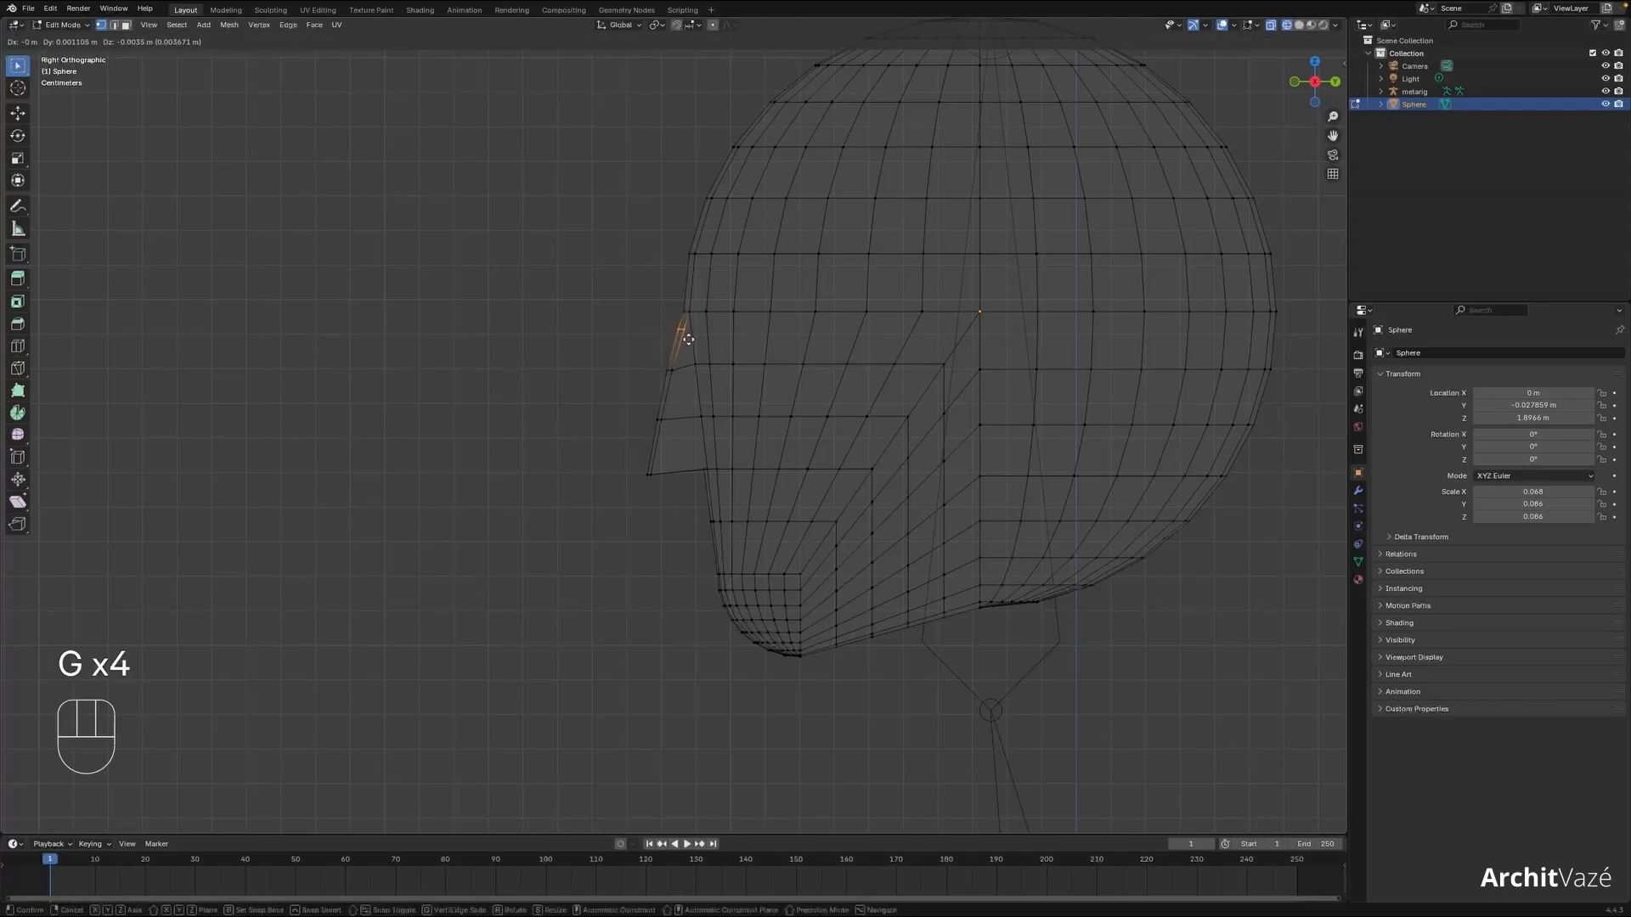
left_click(688, 339)
- Return to solid shading and extrude the side faces outward on both sides of the head as ears
key("shift+z")
mouse_move(761, 339)
middle_mouse_down()
mouse_move(929, 408)
mouse_move(883, 374)
mouse_move(906, 353)
mouse_move(934, 382)
mouse_move(971, 367)
middle_mouse_up()
key("3")
left_click(896, 344)
left_click(888, 392, "shift")
key("e")
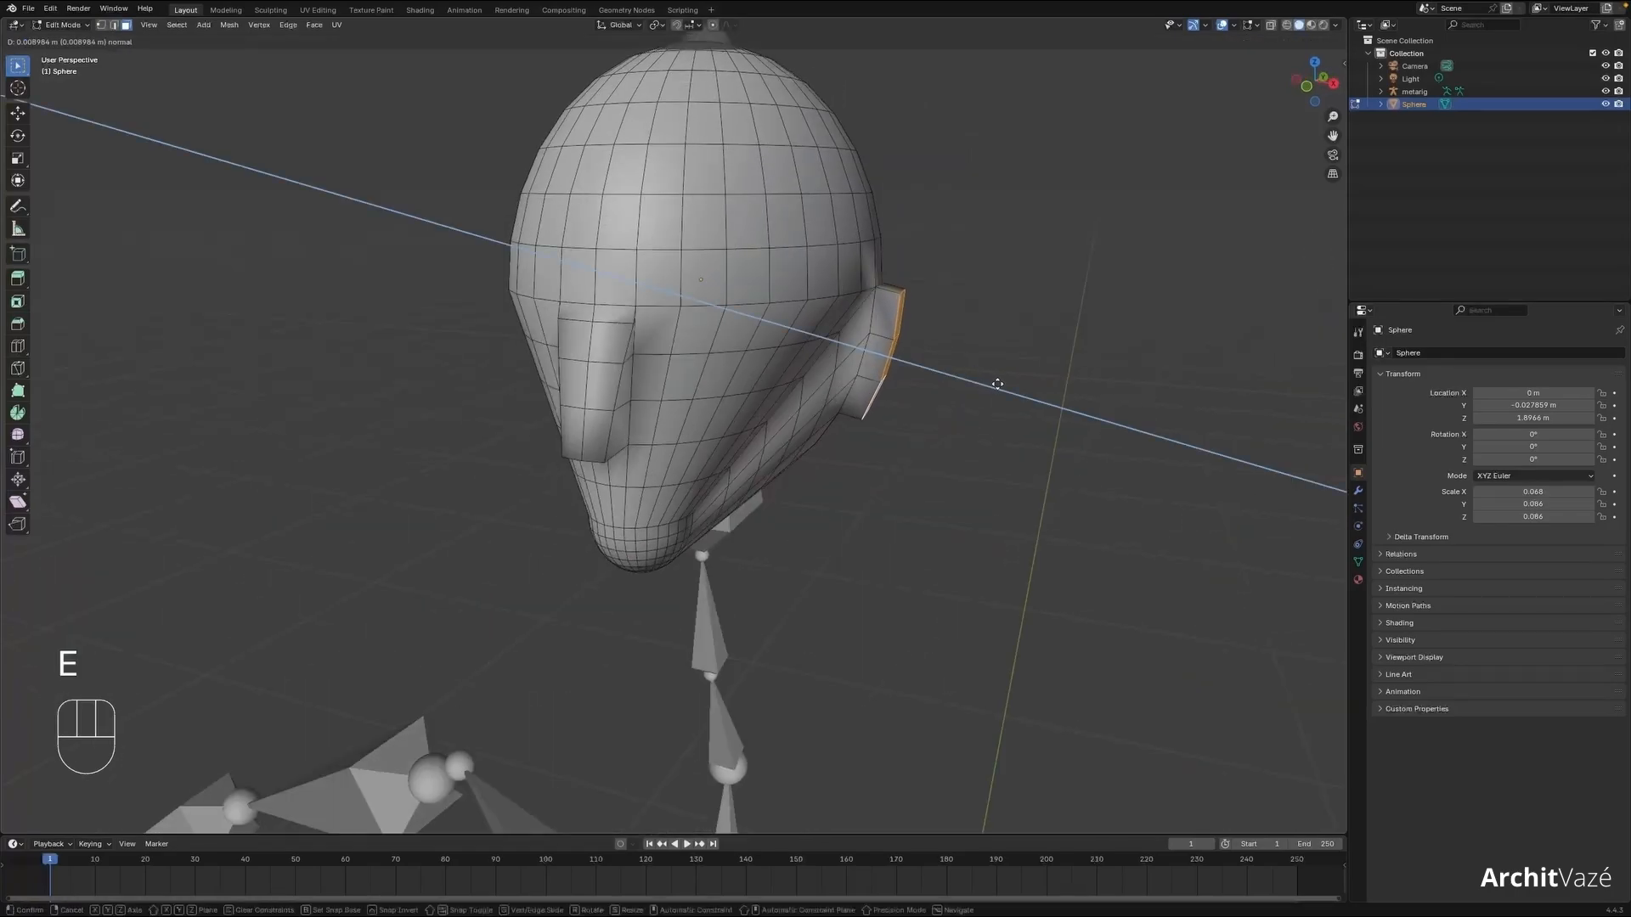
left_click(1008, 391)
middle_click_drag(348, 340, 685, 356)
key("e")
left_click(666, 354)
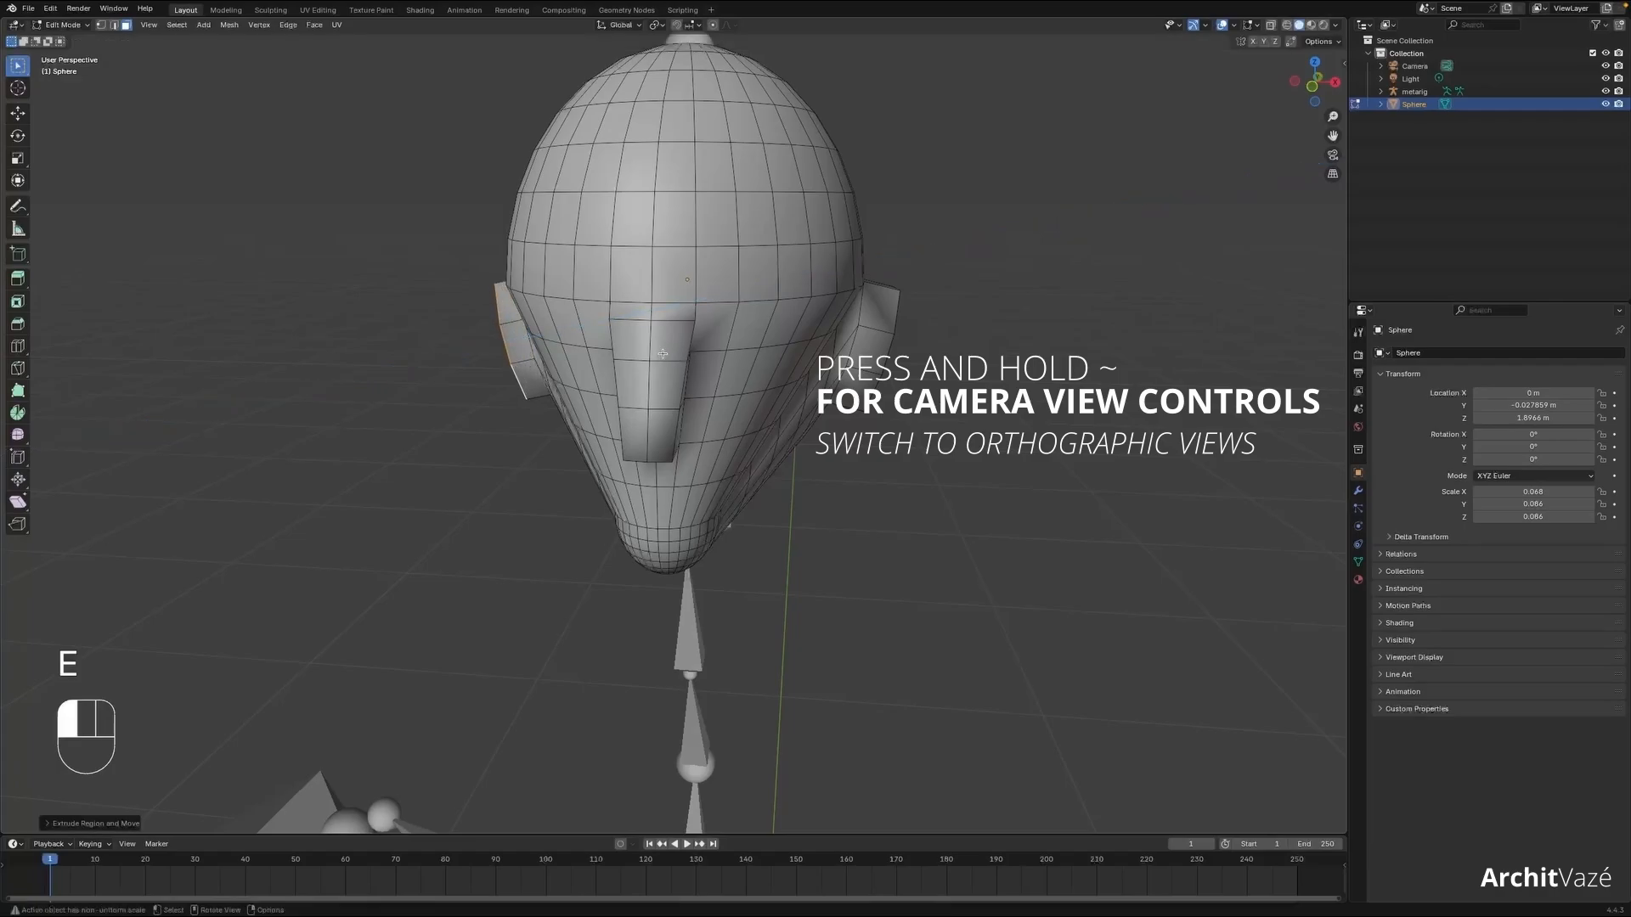
- In front wireframe view, move the top and bottom outer vertices of the first ear inward to round its outline
key("grave")
key("shift+z")
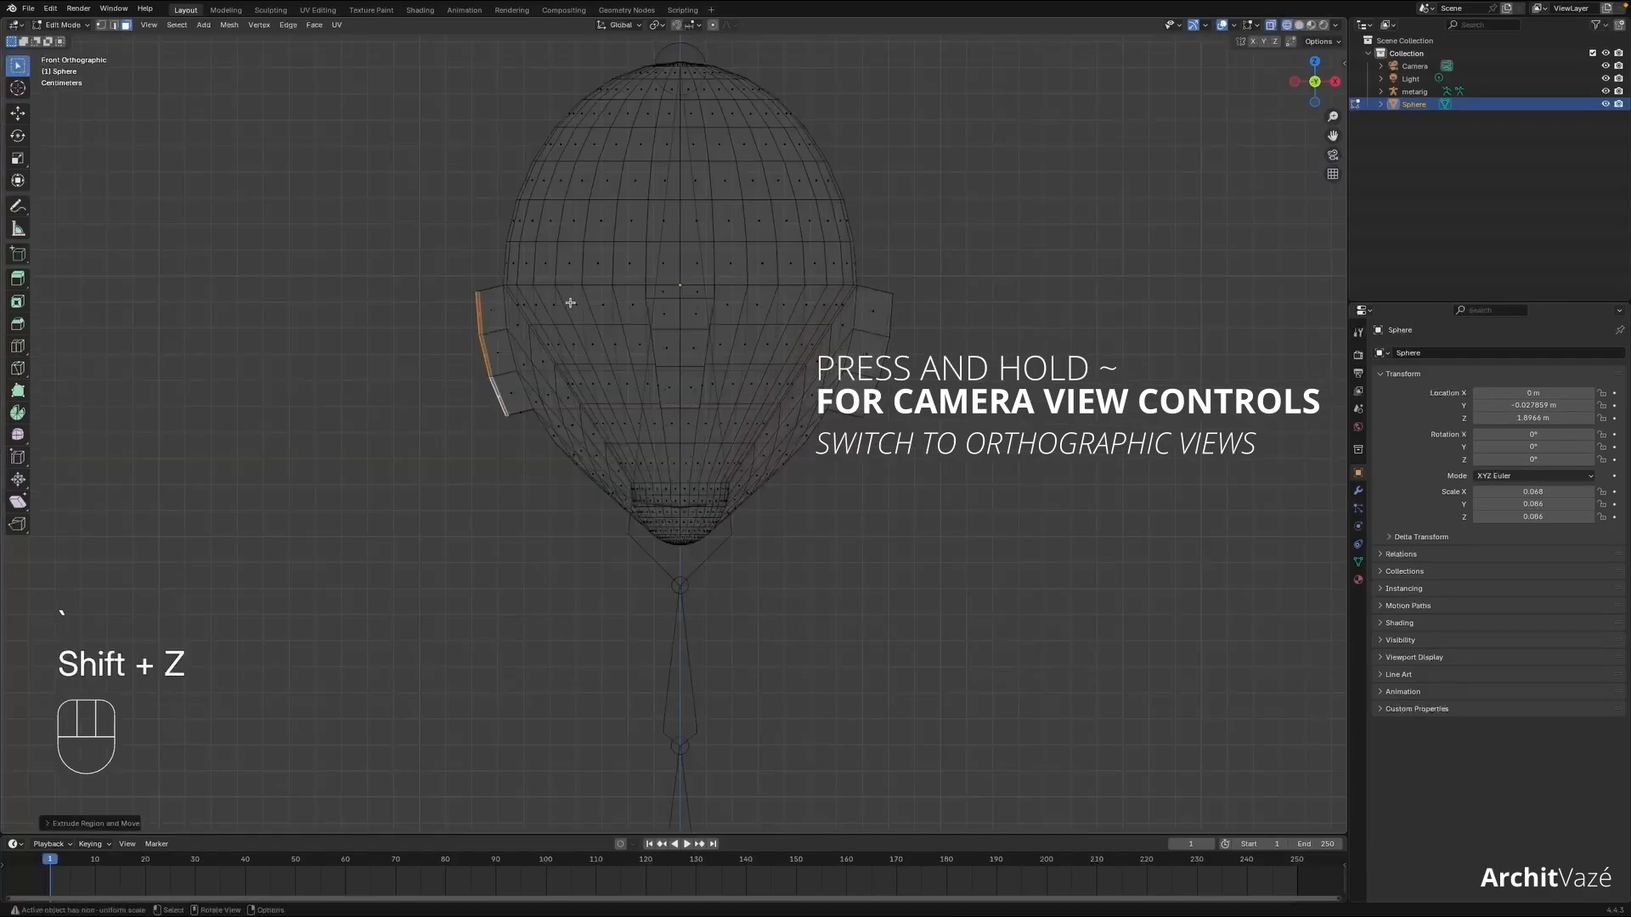
key("1")
left_click_drag(470, 284, 488, 303)
key("g")
left_click(497, 307)
left_click(508, 414)
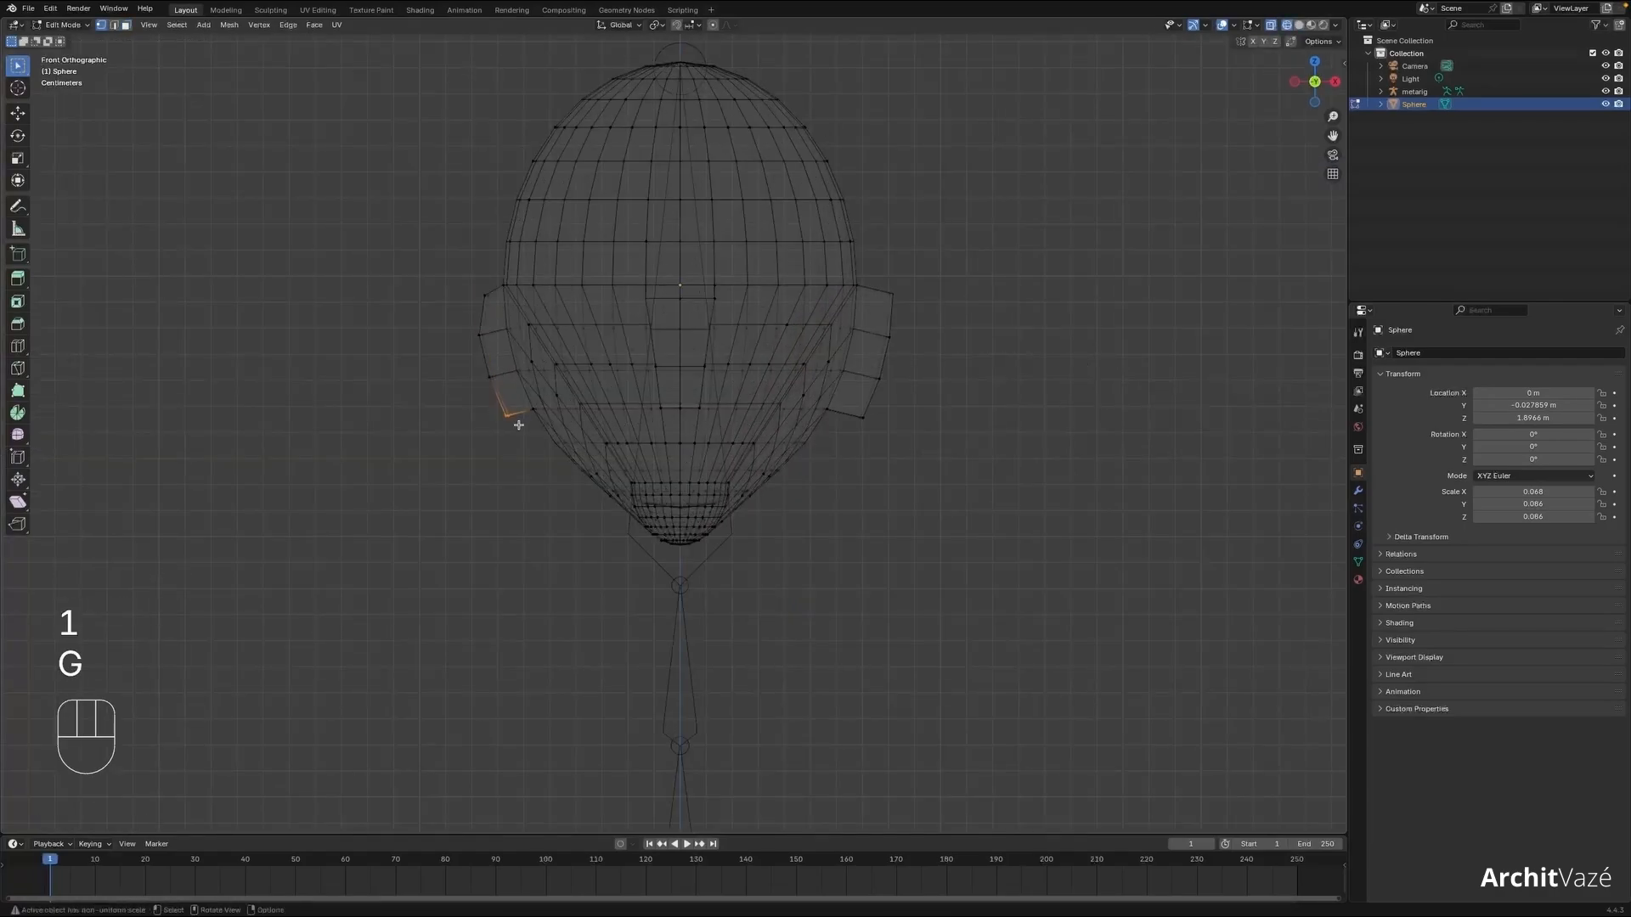
key("g")
- Move the outer vertices of the opposite ear inward row by row, from its lobe to its top, to match
left_click_drag(846, 403, 874, 426)
key("g")
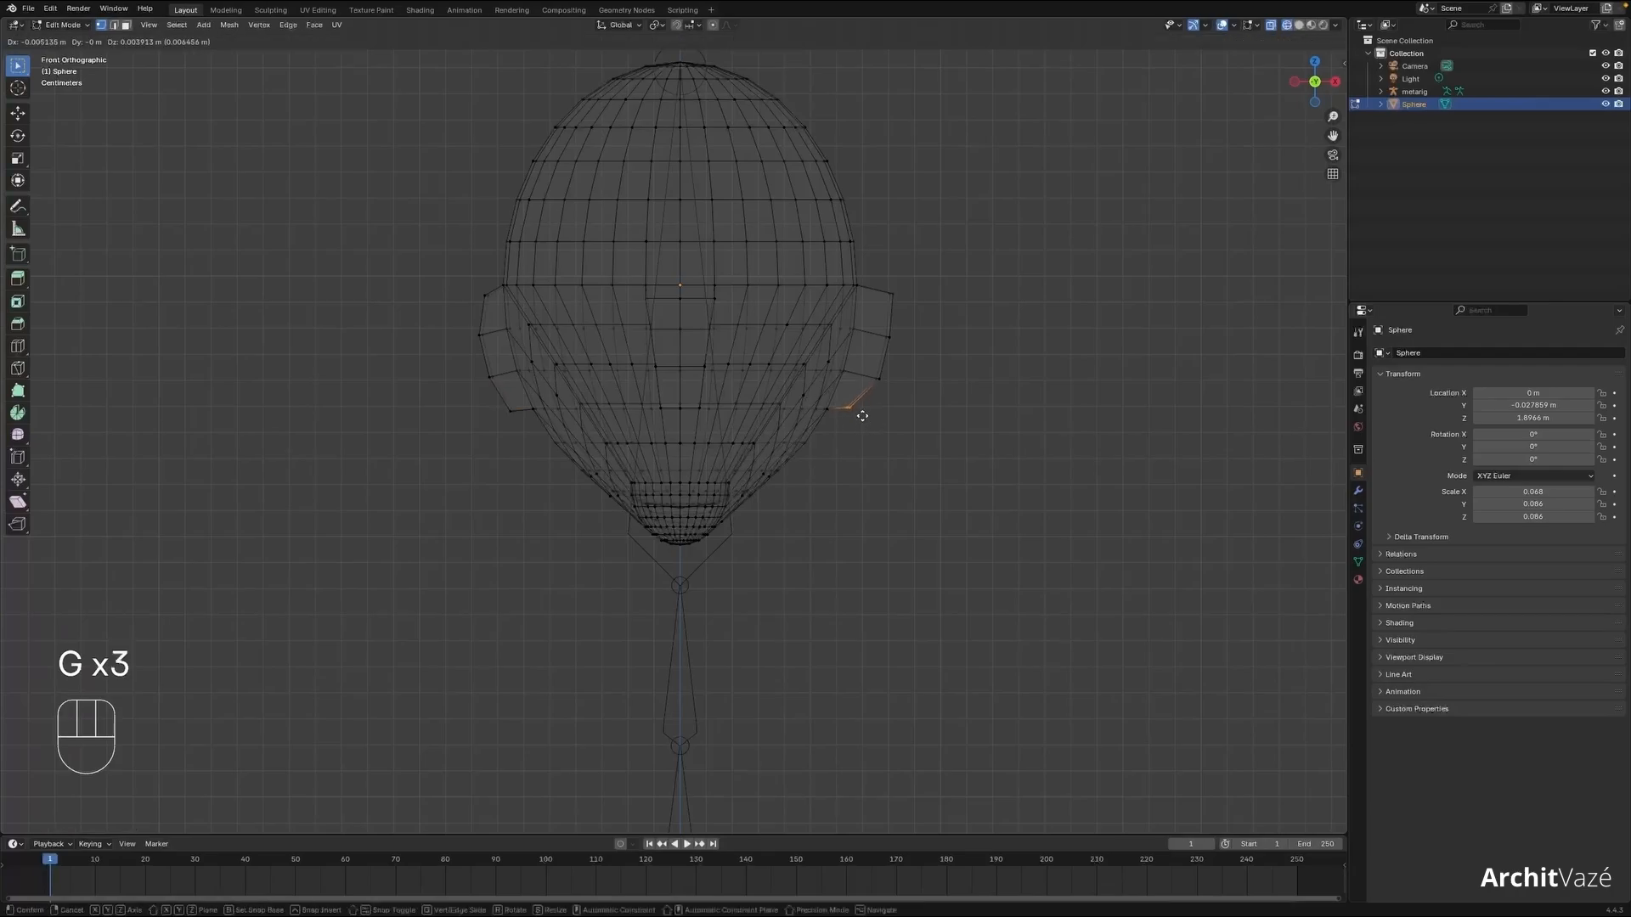
left_click(860, 416)
left_click_drag(866, 370, 890, 386)
key("g")
left_click(884, 384)
left_click_drag(873, 327, 911, 348)
key("g")
left_click(905, 345)
left_click_drag(881, 279, 907, 303)
key("g")
left_click(886, 299)
- Return to solid shading, exit Edit Mode and deselect the finished head
key("shift+z")
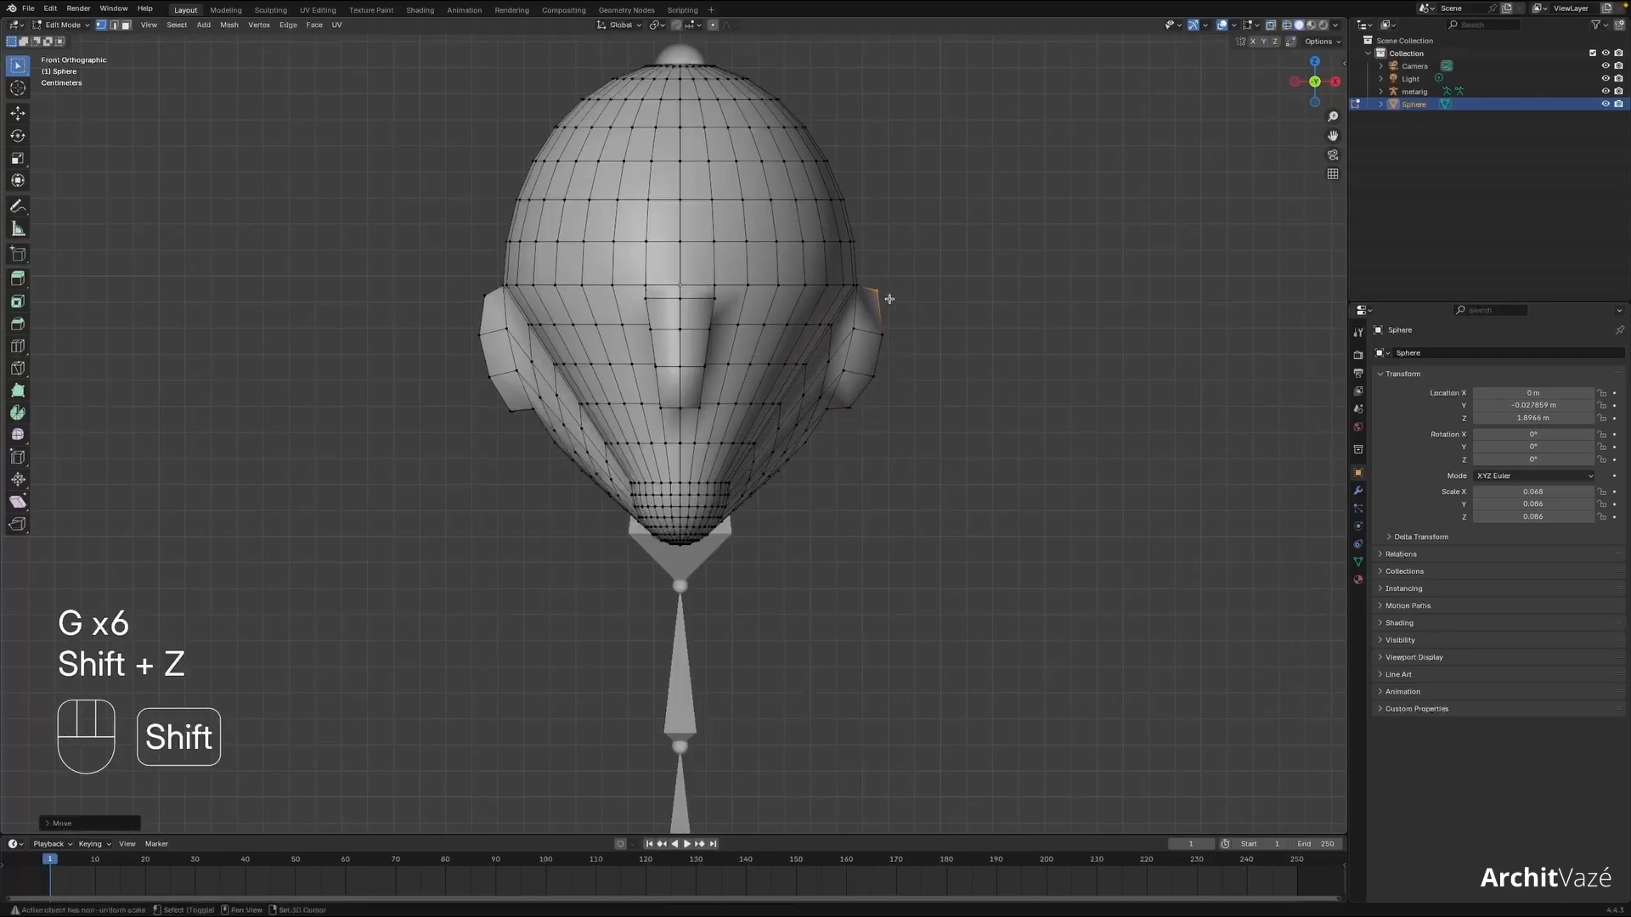
middle_click_drag(885, 299, 883, 356, "super")
key("Tab")
left_click(883, 339)
middle_click_drag(883, 340, 748, 246)
middle_click_drag(629, 315, 729, 608, "super")
- Add a cylinder at the world origin and scale it down uniformly to about 0.081
key("shift+a")
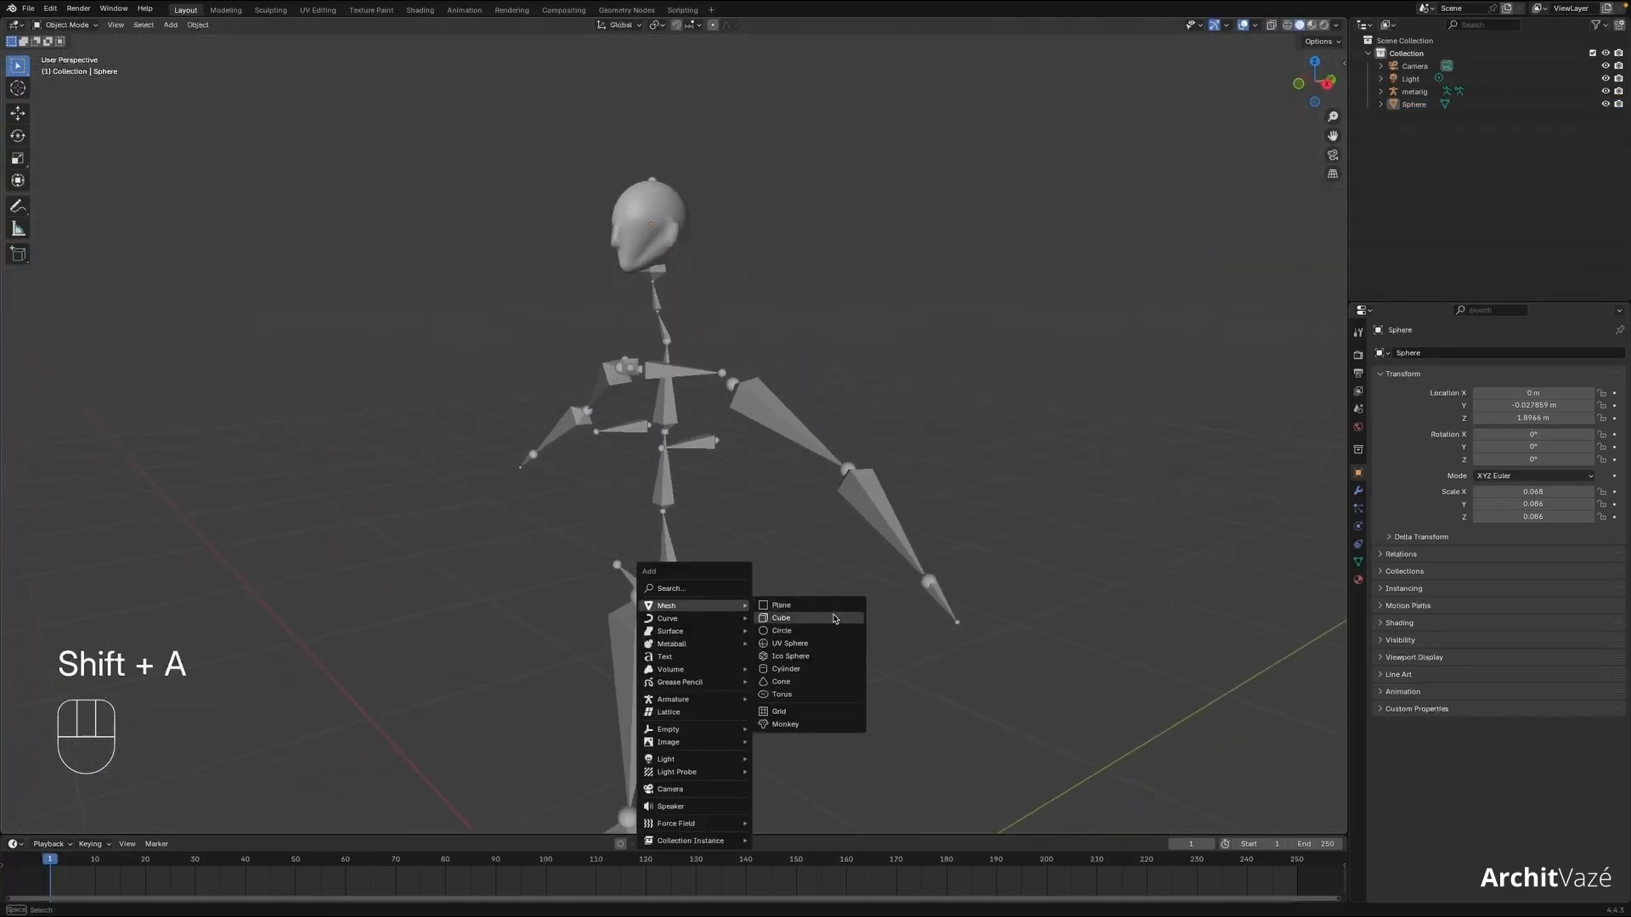
left_click(830, 669)
middle_click_drag(831, 669, 1044, 685, "super")
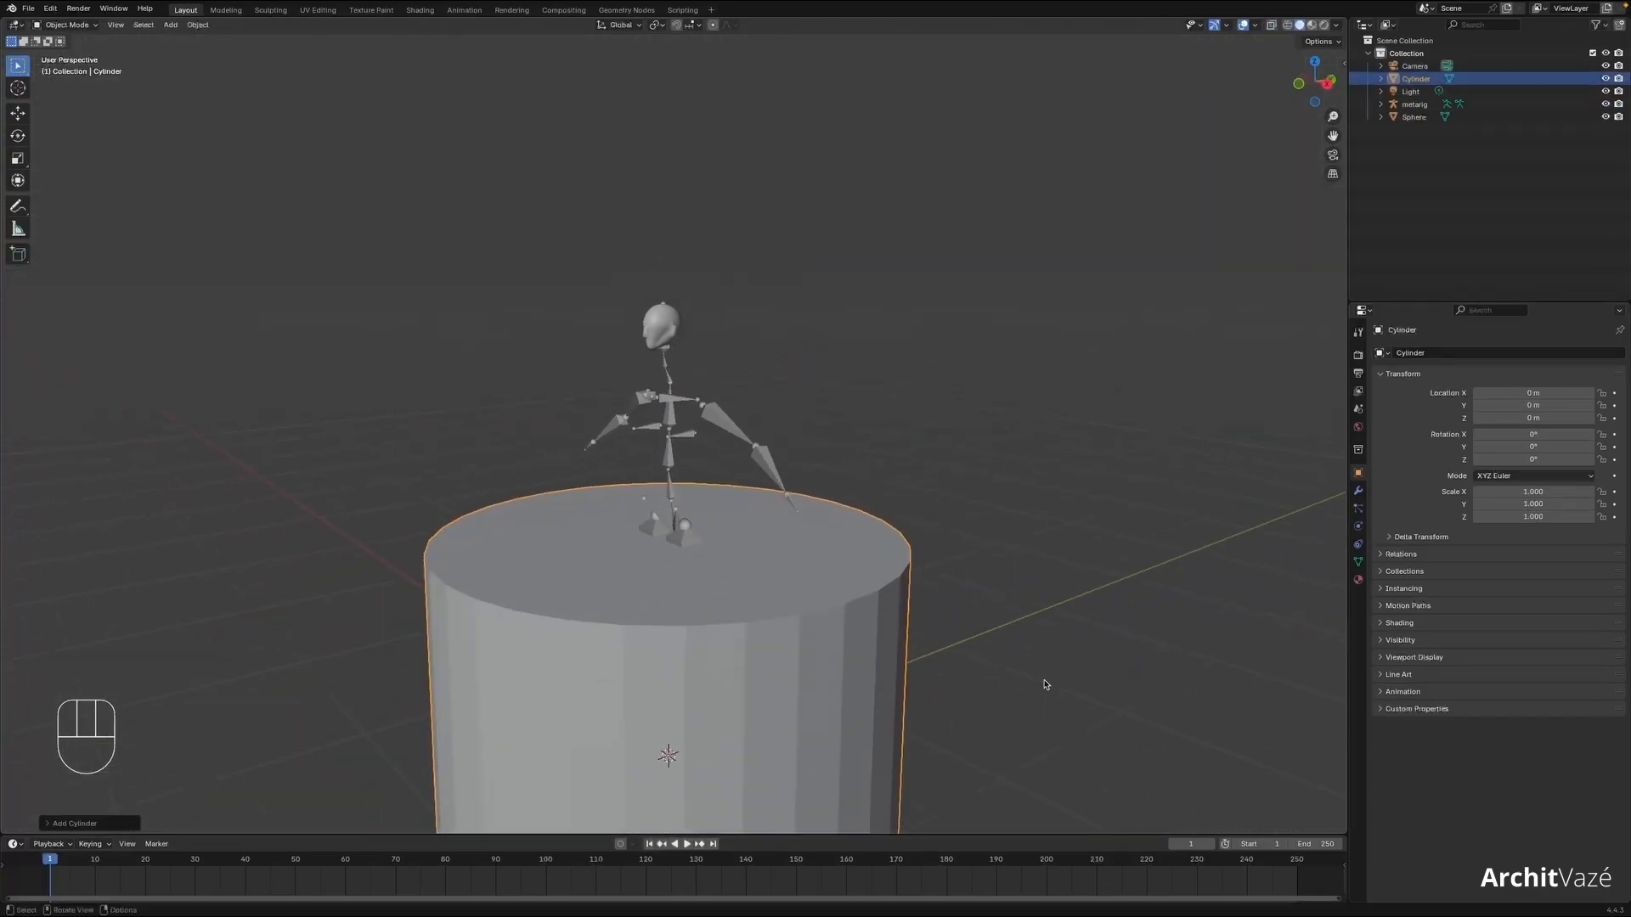
key("s")
left_click(702, 750)
- In right wireframe view, move the small cylinder up into the neck area just below the head, at about Z 1.746 m
key("grave")
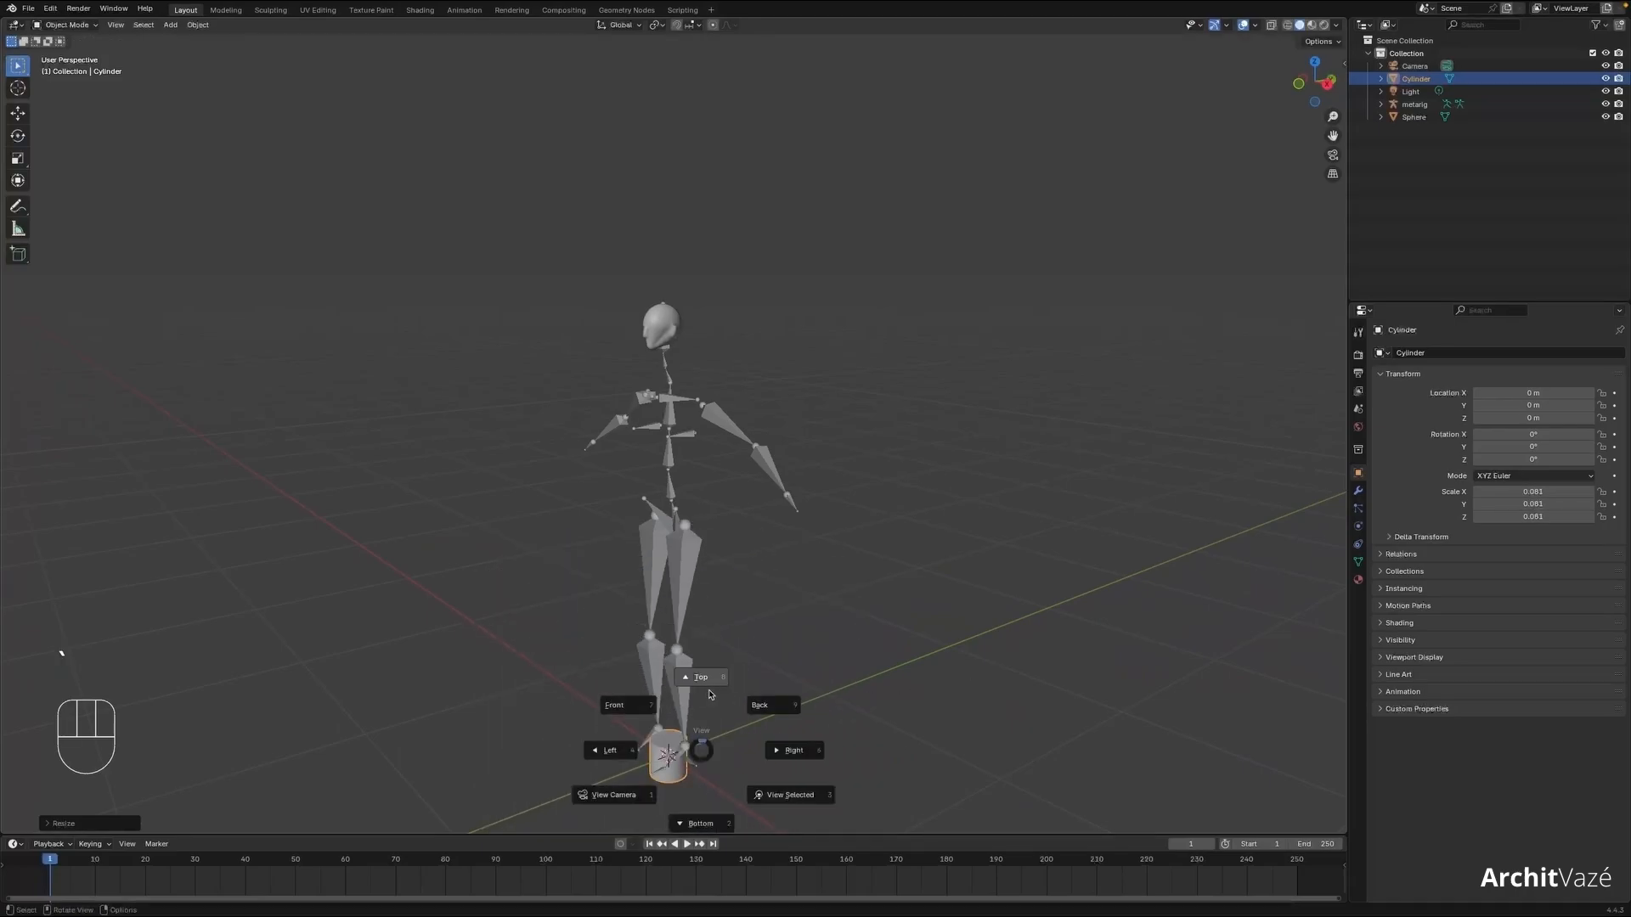
left_click(777, 751)
key("g")
left_click(722, 344)
middle_click_drag(724, 344, 729, 442, "shift")
middle_click_drag(729, 442, 816, 416, "super")
key("shift+z")
middle_click_drag(856, 564, 882, 562, "super")
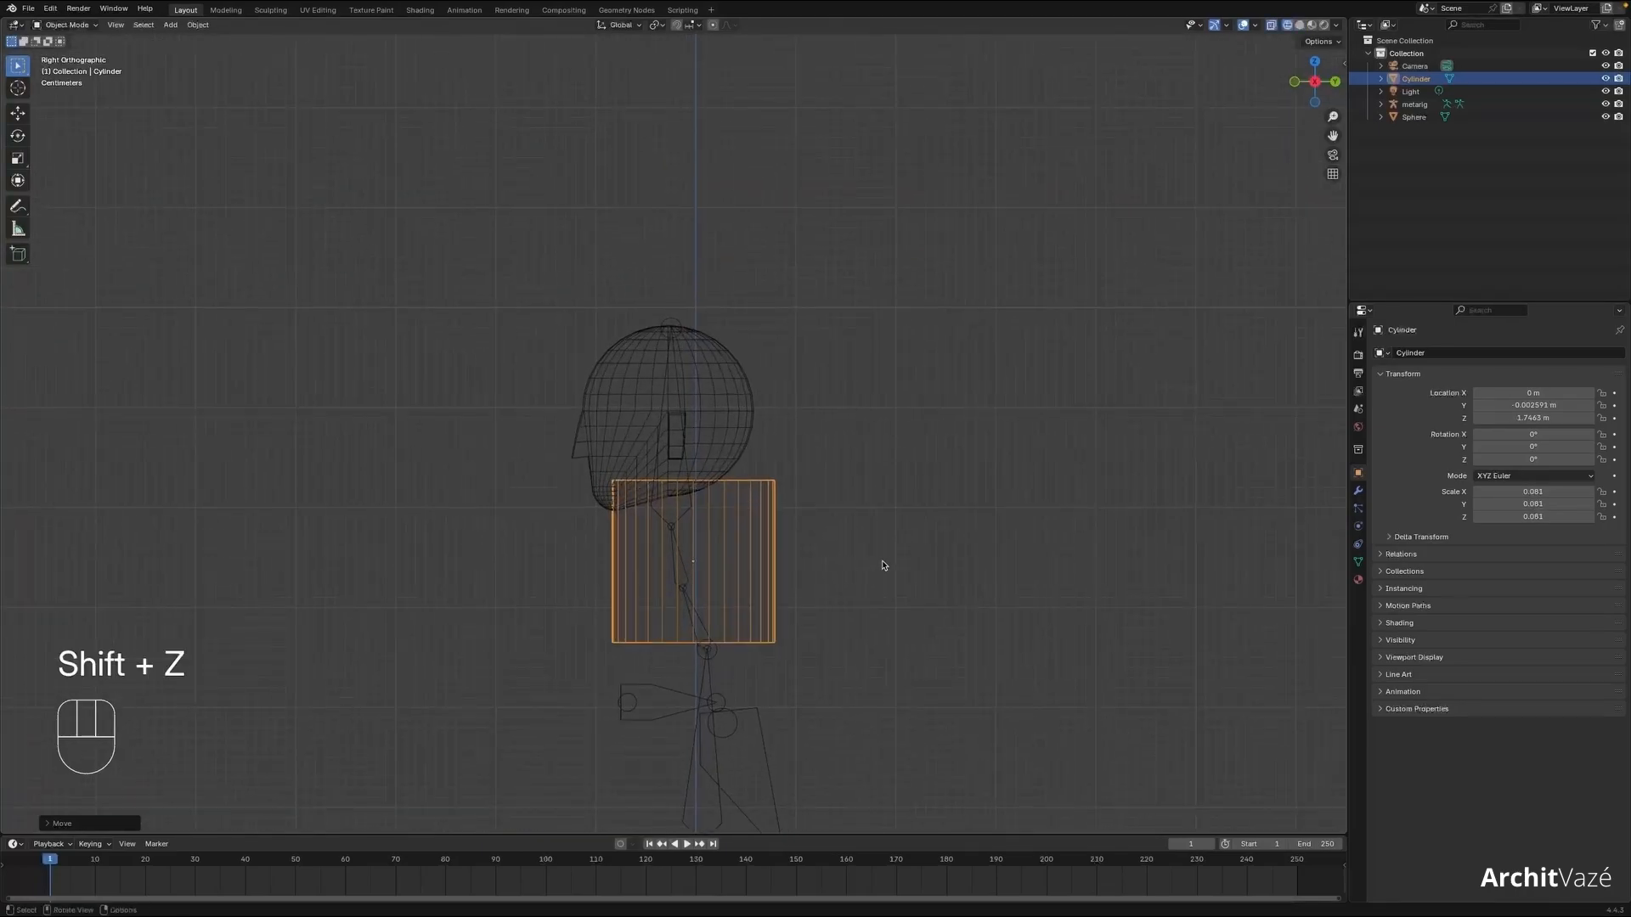
- Tilt the neck cylinder about 16° around X and scale it down uniformly to about 0.035
key("r")
left_click(954, 513)
key("s")
left_click(807, 557)
- Lengthen the neck cylinder along its own axis to a Z scale of about 0.078 and shift it onto the neck bones
key("s")
key("z")
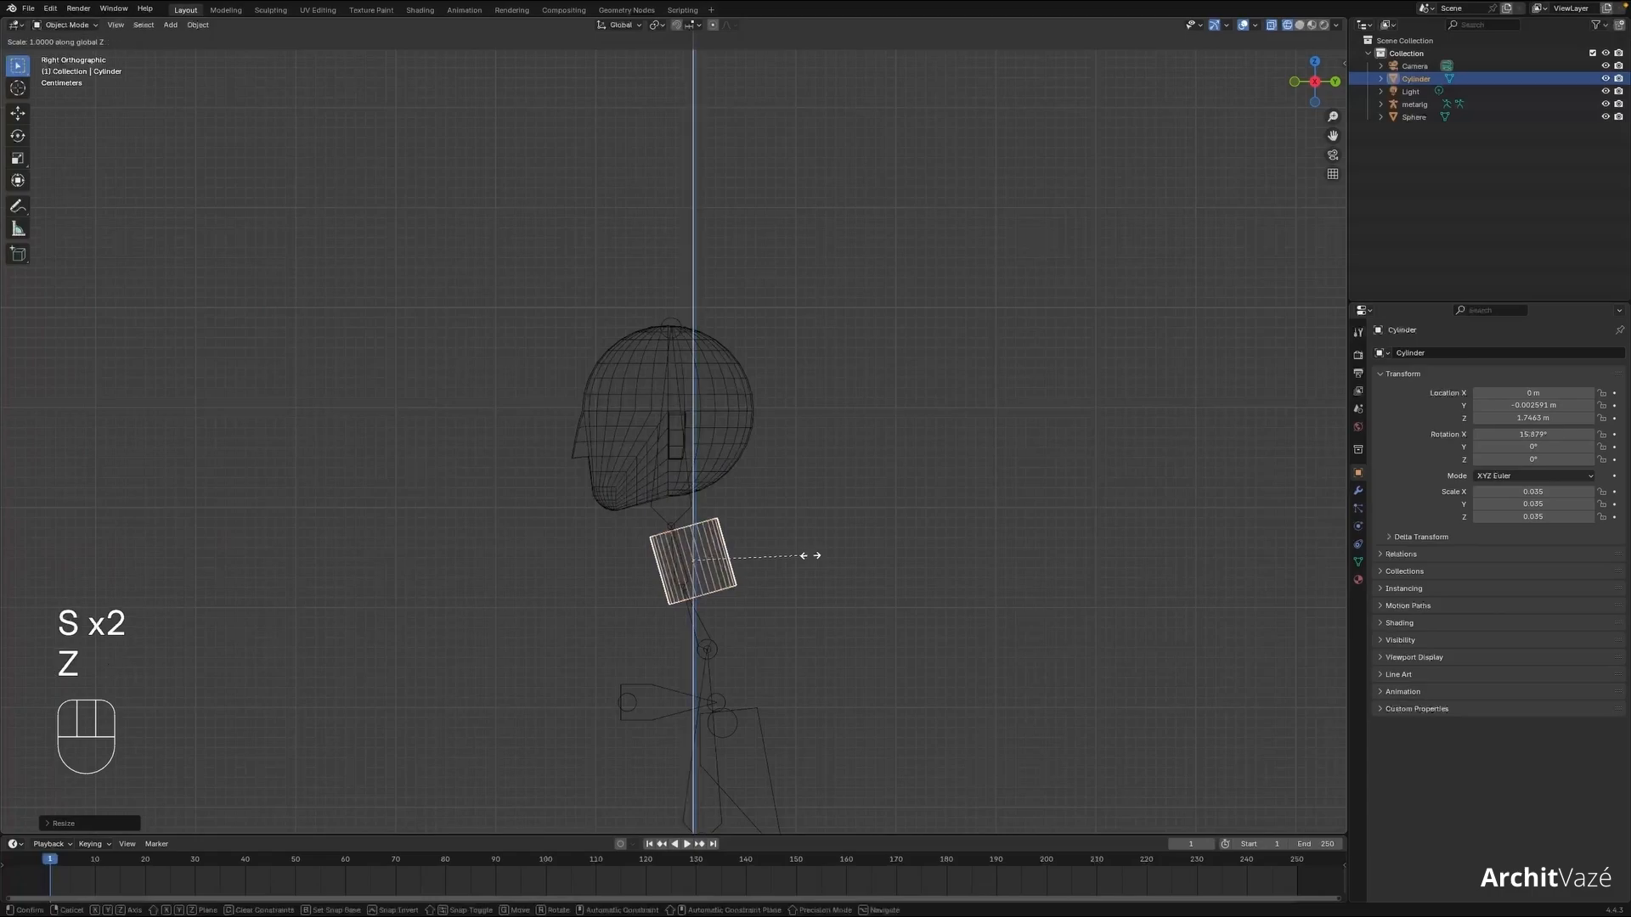
key("z")
left_click(888, 728)
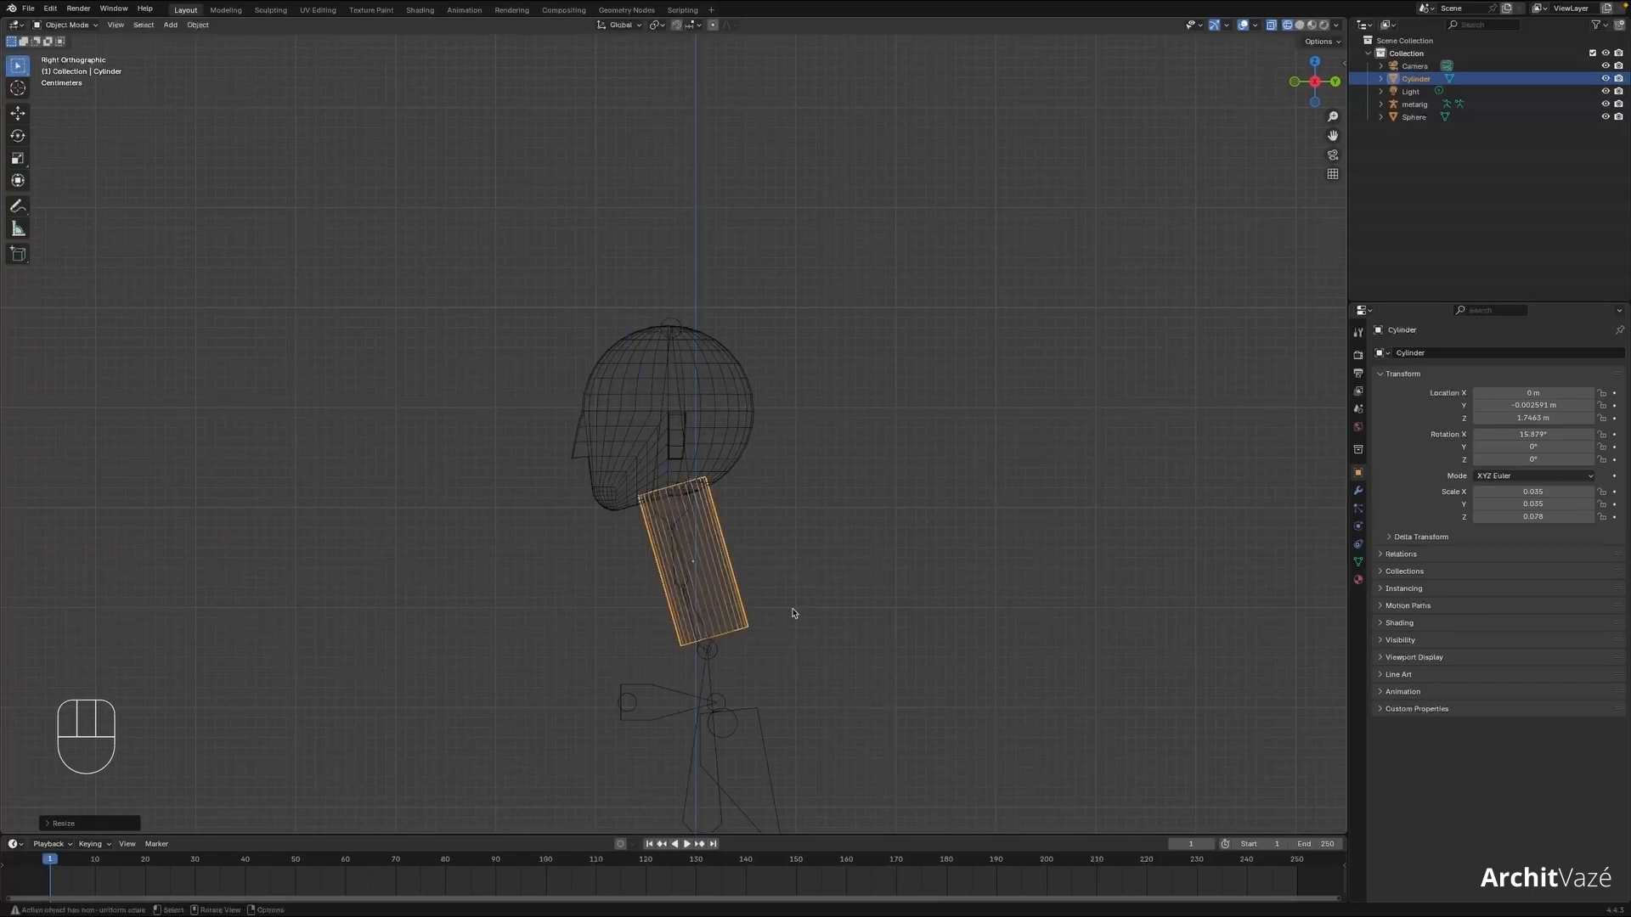
middle_click_drag(790, 608, 764, 628, "super")
key("g")
left_click(671, 638)
- Add six evenly spaced, unslid loop cuts around the neck cylinder in Edit Mode, then return to Object Mode
left_click(685, 592)
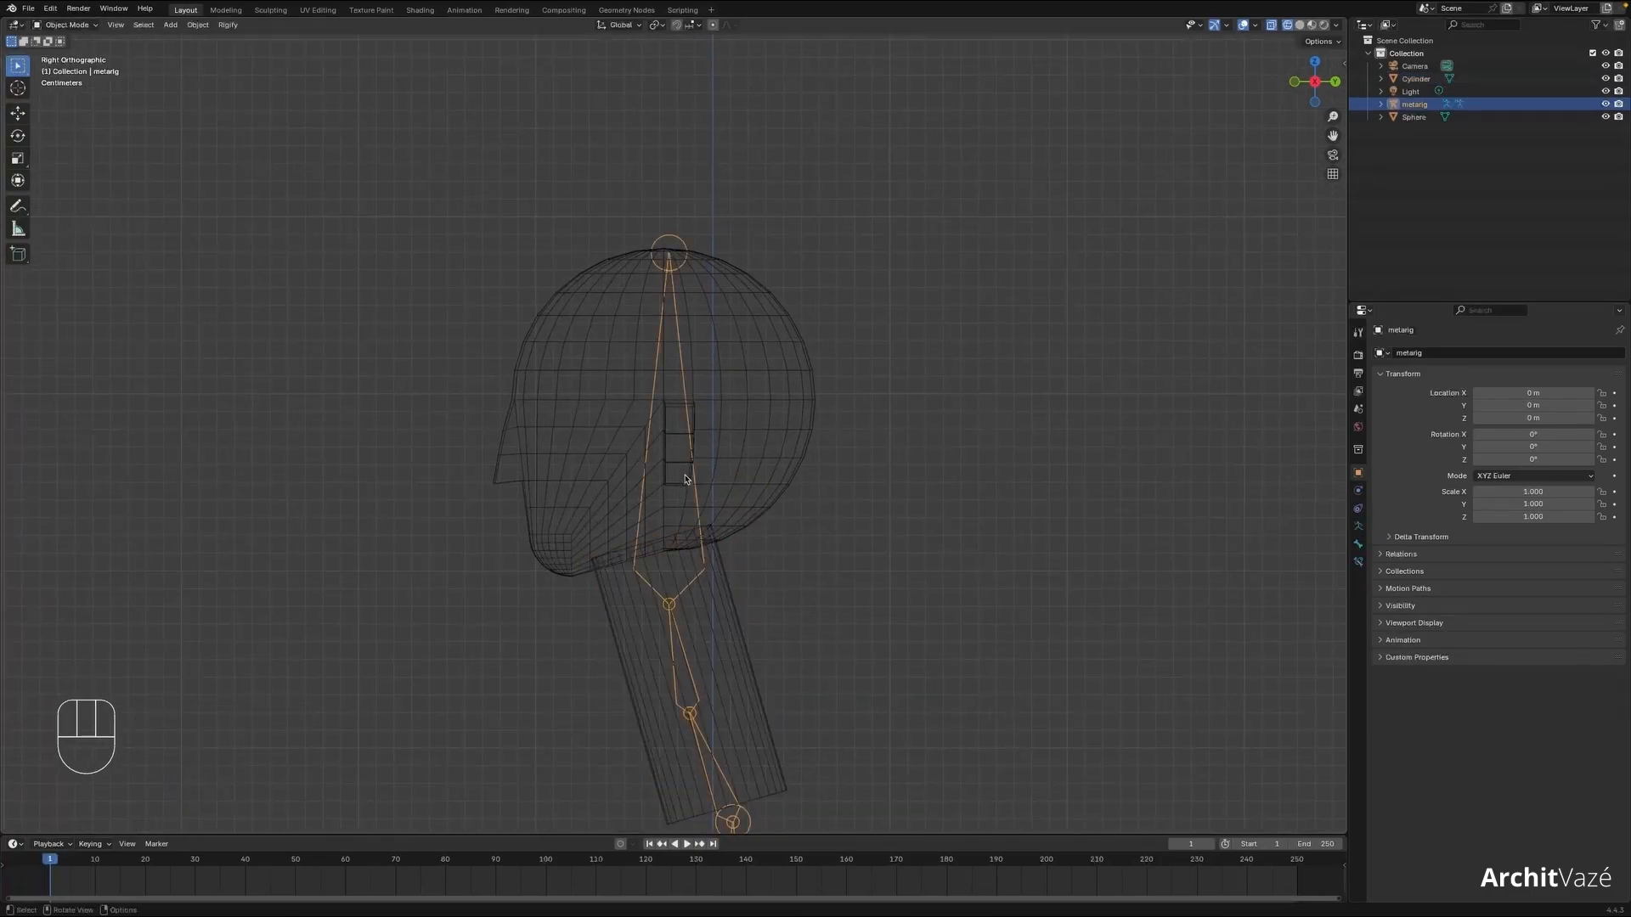
middle_click_drag(698, 725, 743, 516, "shift")
left_click(815, 523)
key("Tab")
key("ctrl+r")
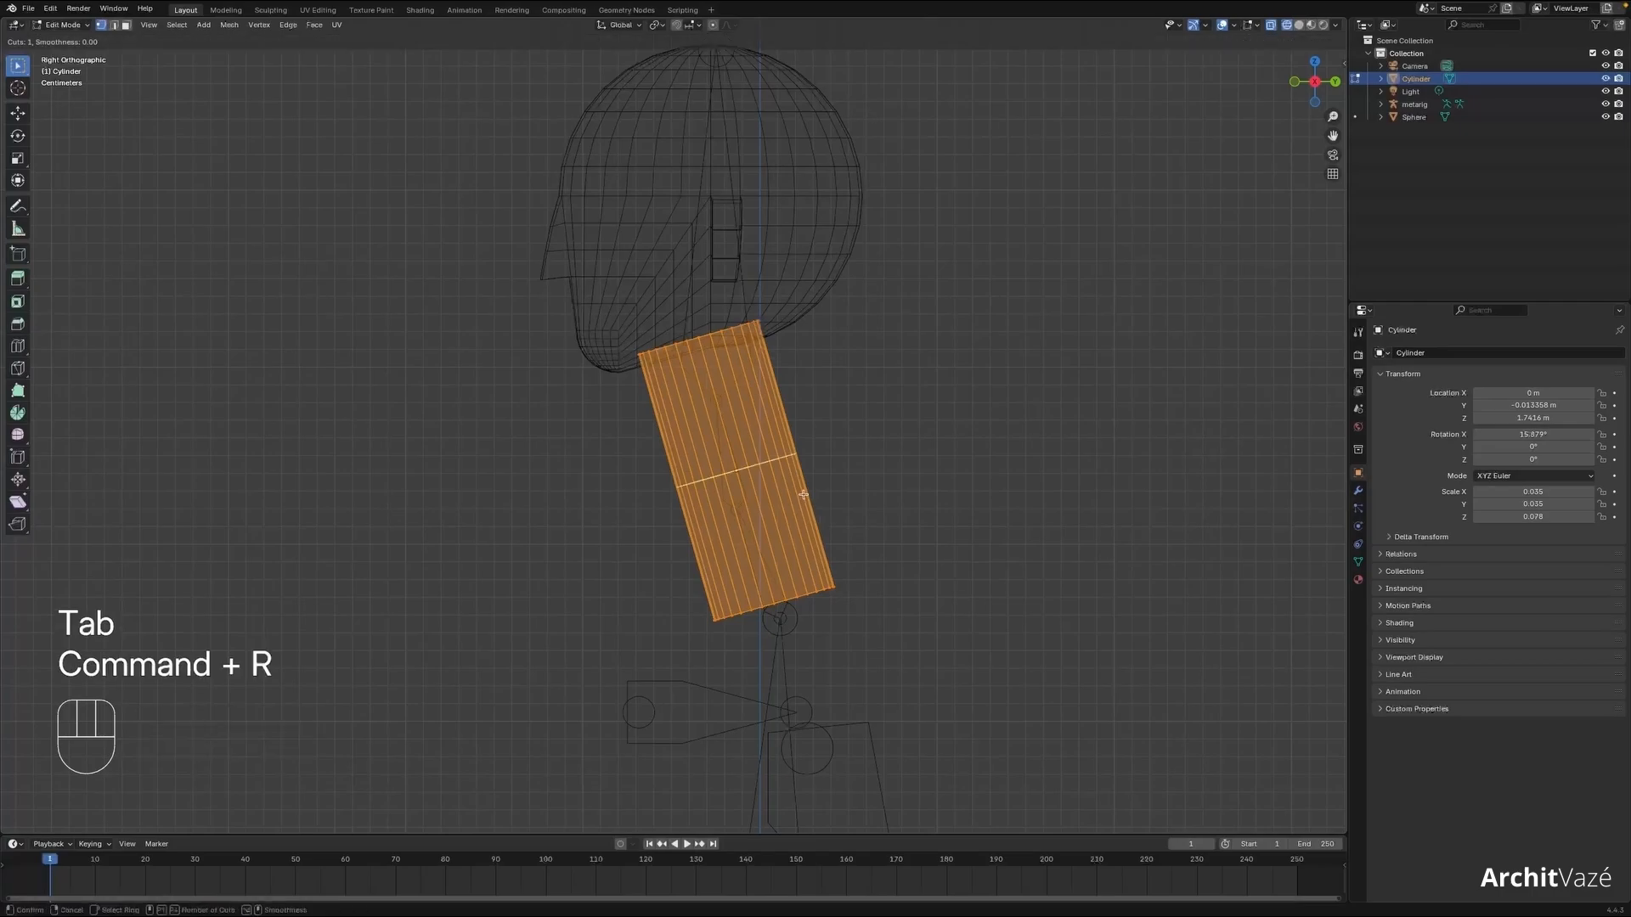
left_click(803, 495)
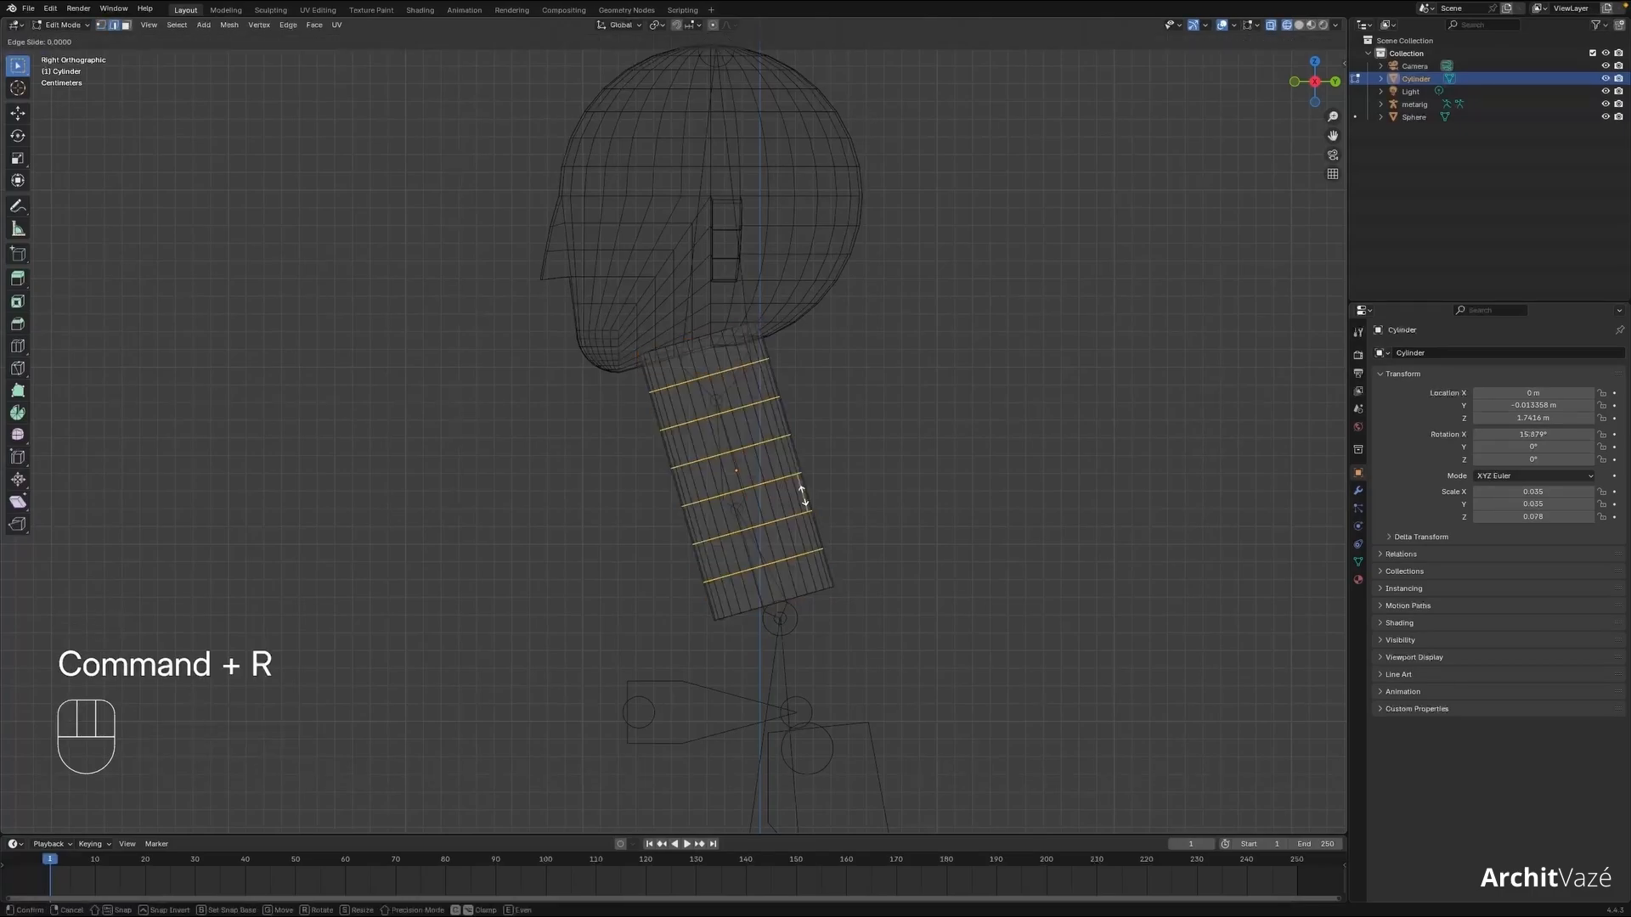
right_click(668, 507)
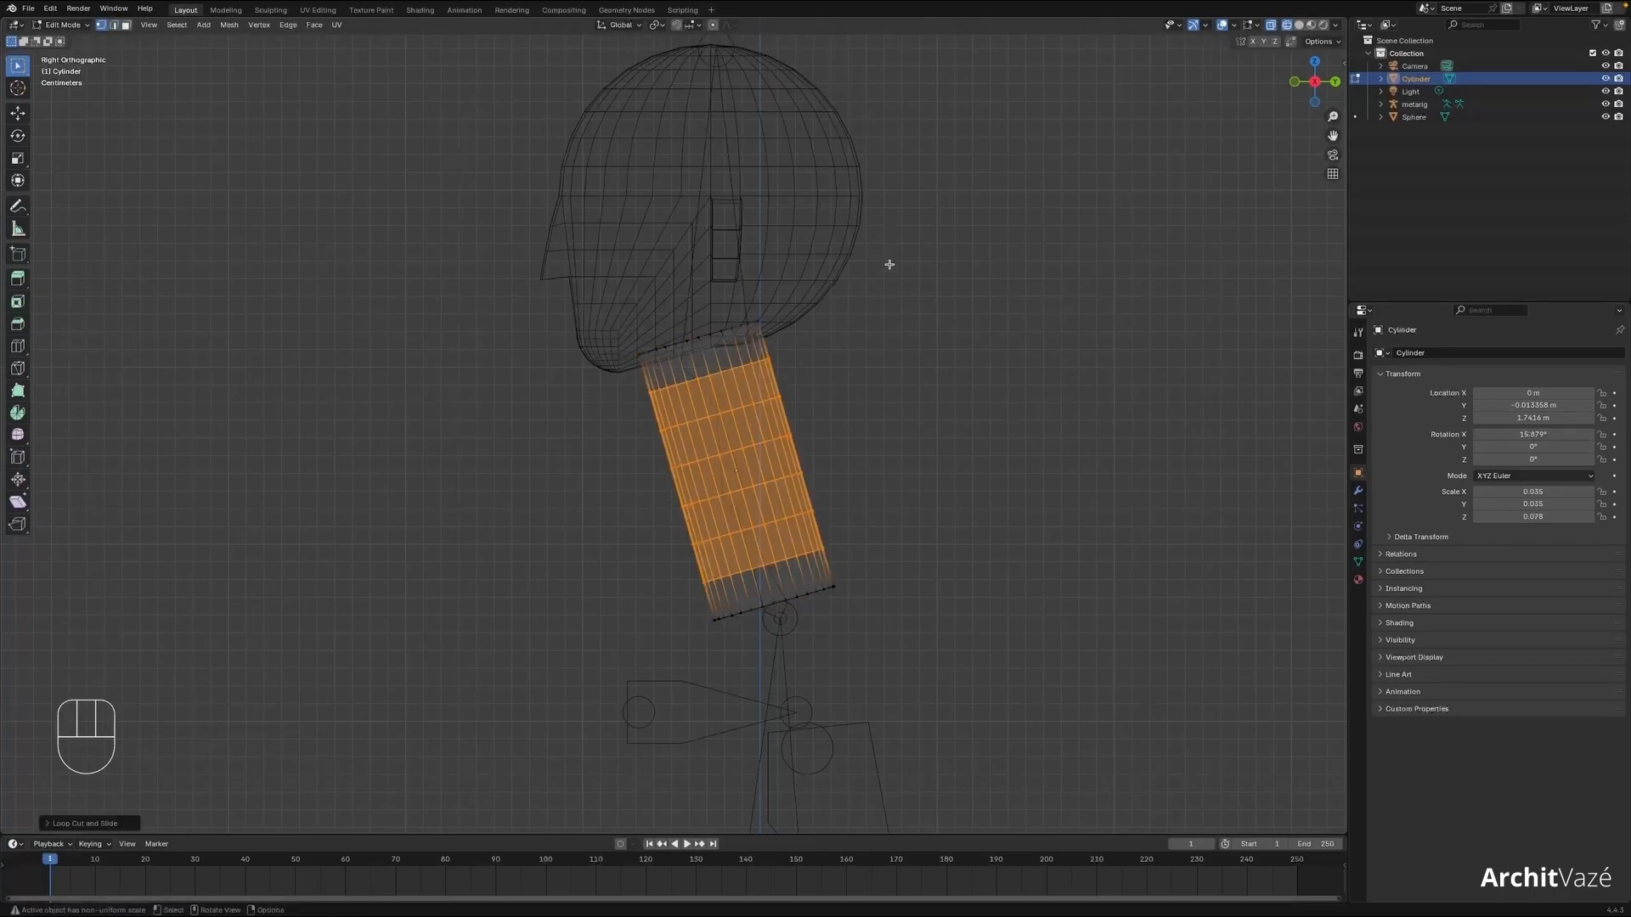
key("Tab")
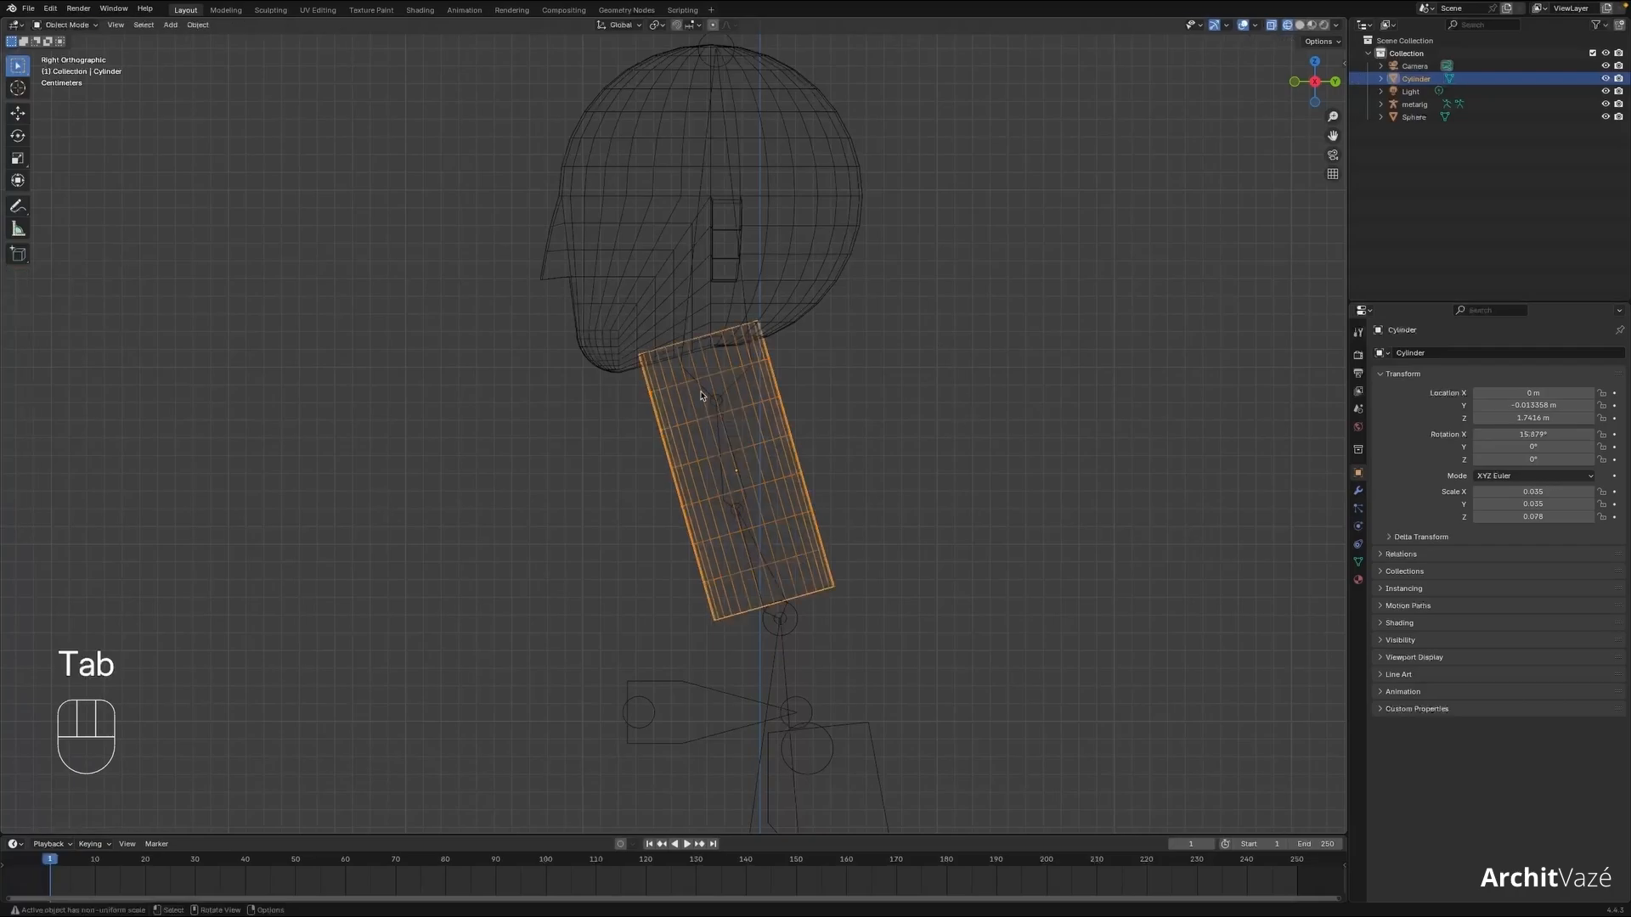
- In solid shading, duplicate the neck cylinder straight down the Z axis by about 0.14 m to chest height
mouse_move(906, 447)
middle_mouse_down("ctrl")
mouse_move(890, 448)
mouse_move(892, 539)
mouse_move(839, 369)
mouse_move(841, 399)
mouse_move(697, 339)
middle_mouse_up("ctrl")
key("shift+z")
key("shift+d")
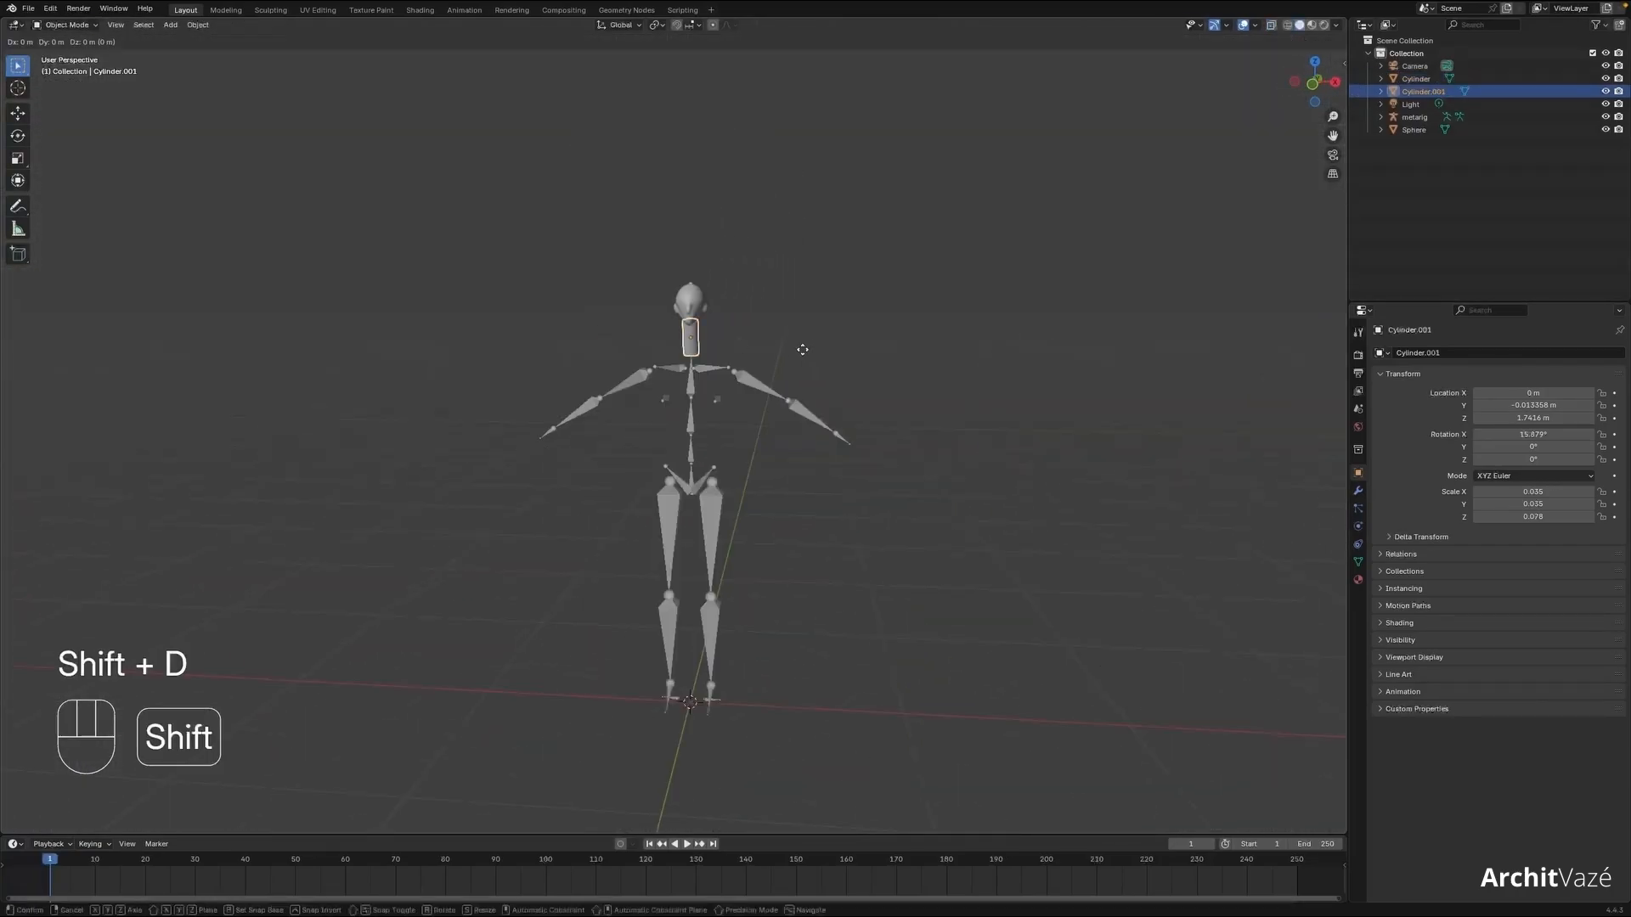
key("z")
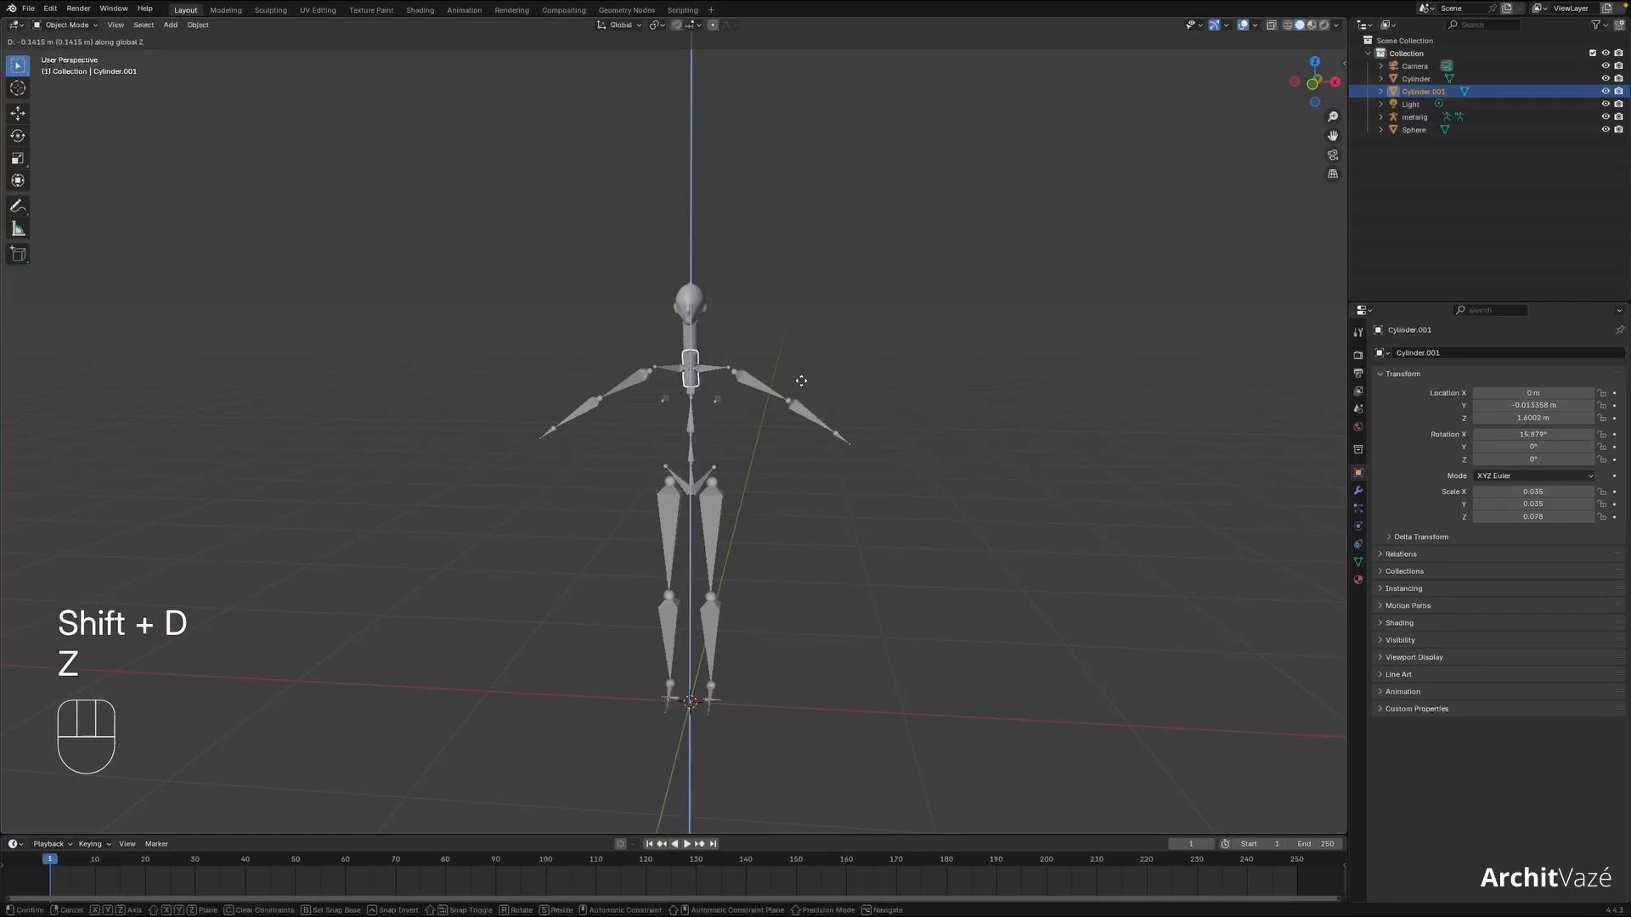
left_click(800, 381)
- In front view, clear the duplicated cylinder's rotation and rotate it 90° around Y so it lies across the chest
key("KP_1")
scroll(735, 470, "up", 5)
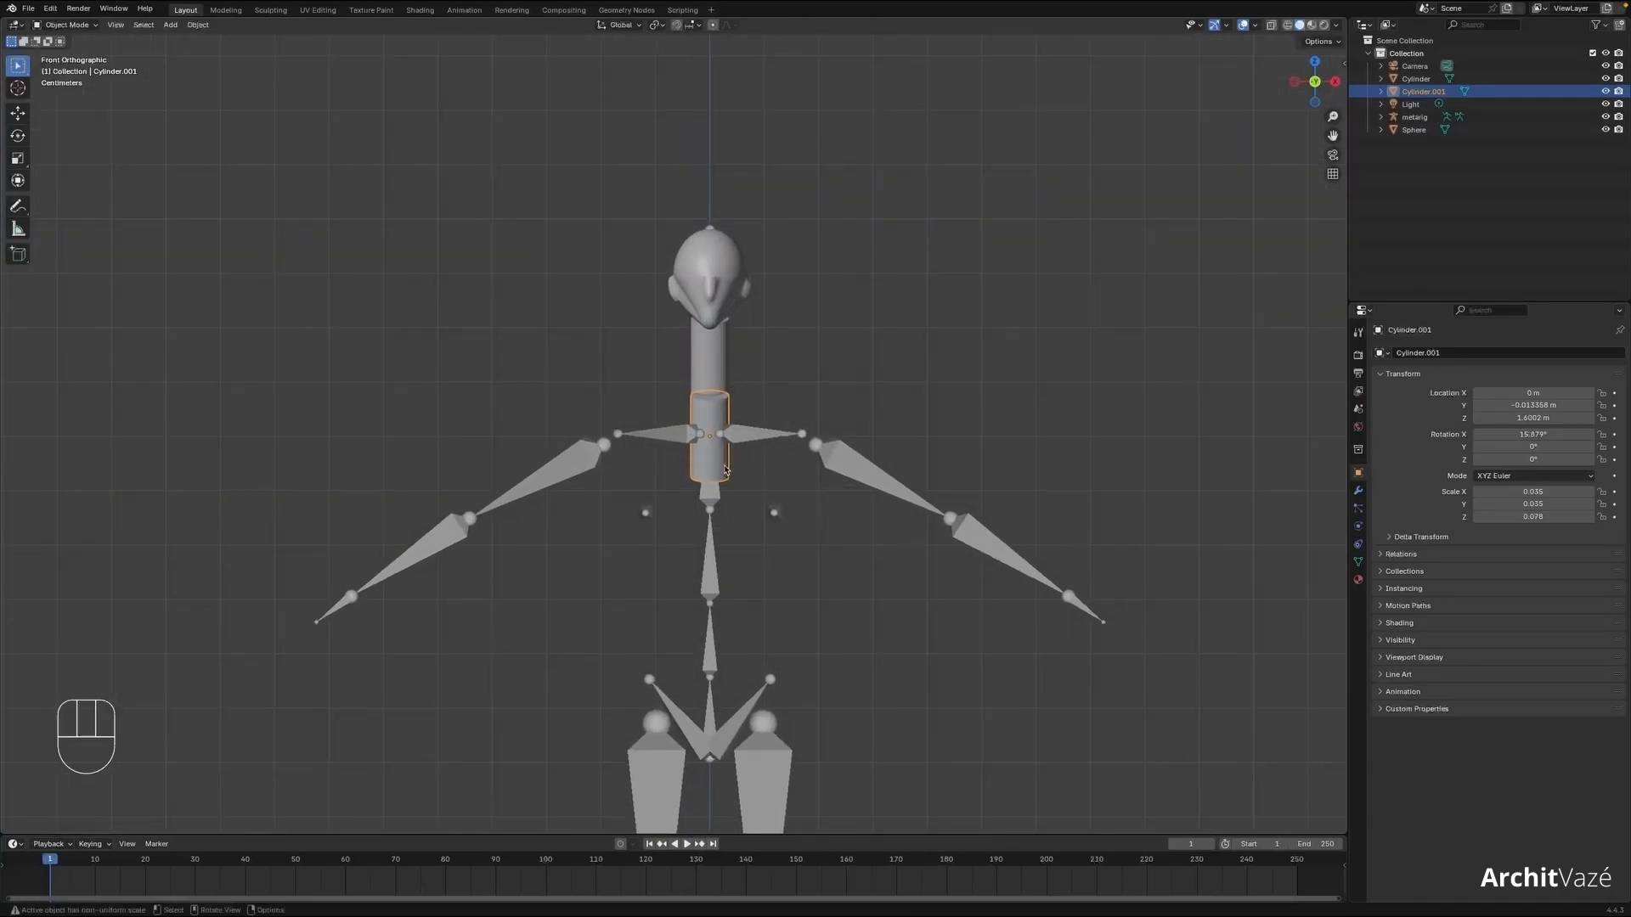
key("alt+r")
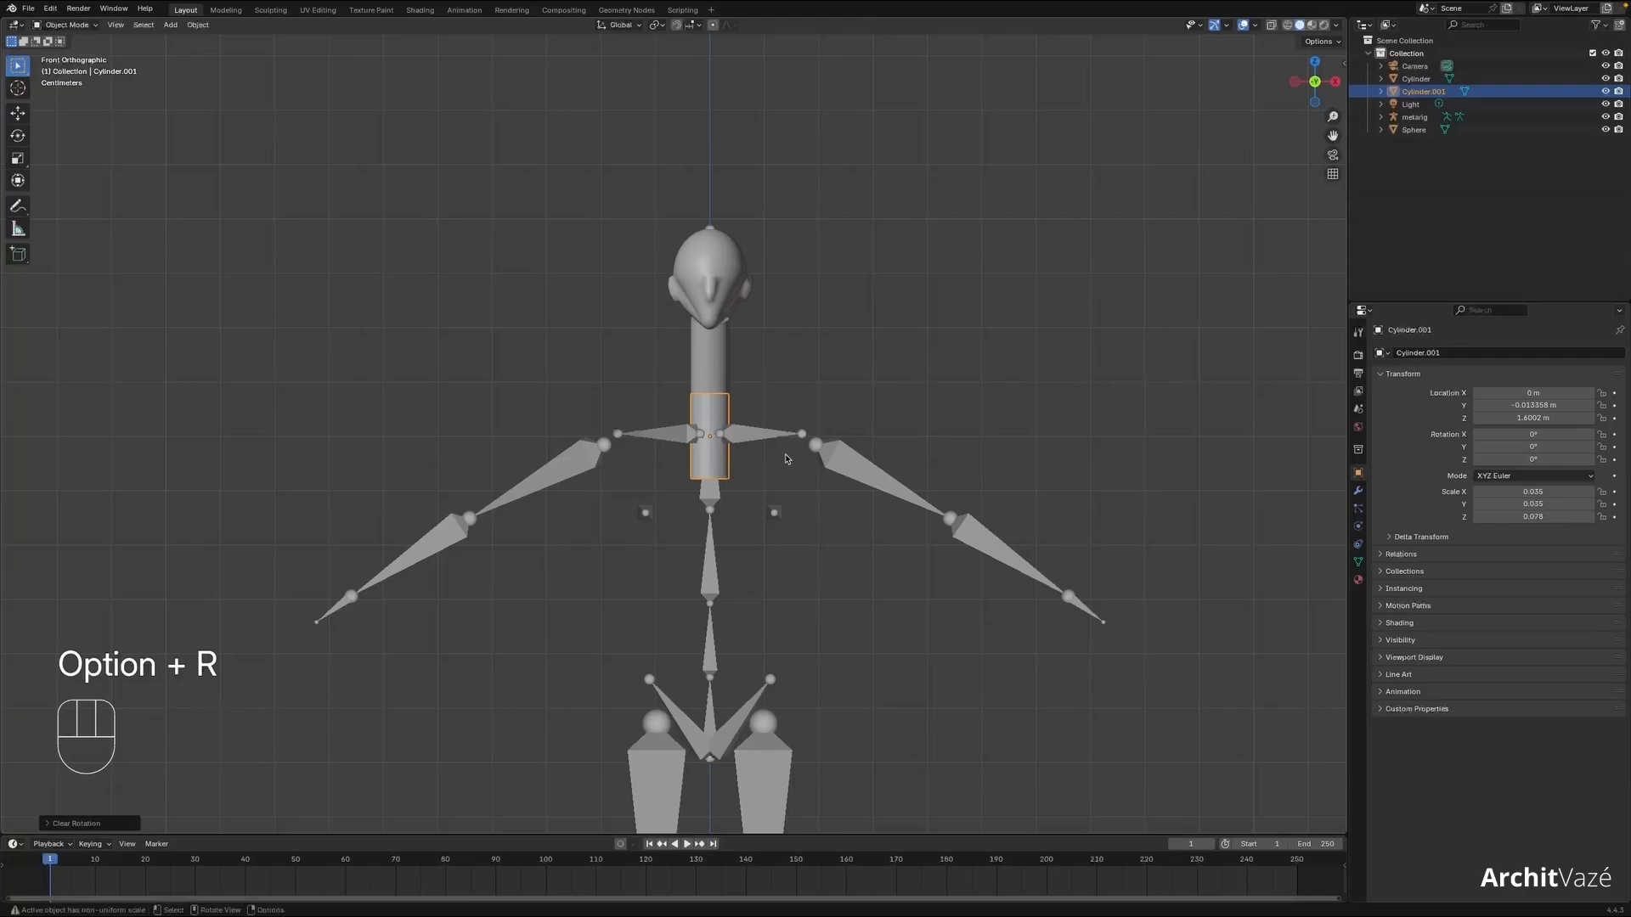
key("r")
key("y")
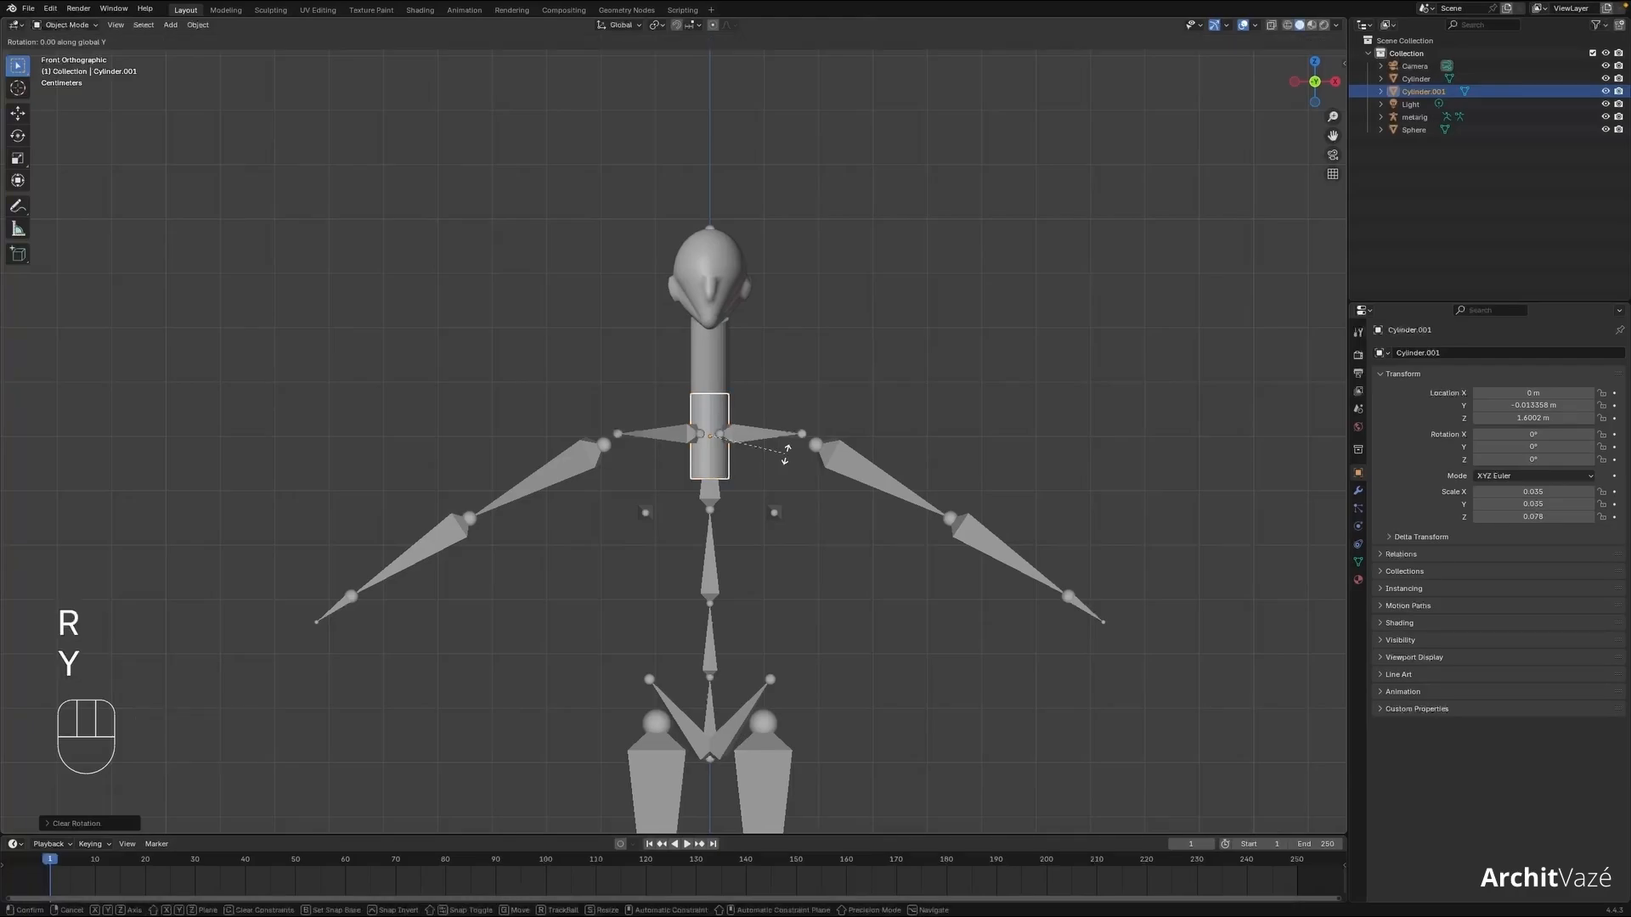
key("9")
key("0")
key("Return")
- Enlarge the chest cylinder uniformly to about 0.070 × 0.070 × 0.156, then reduce its depth along Y to about 0.061
key("s")
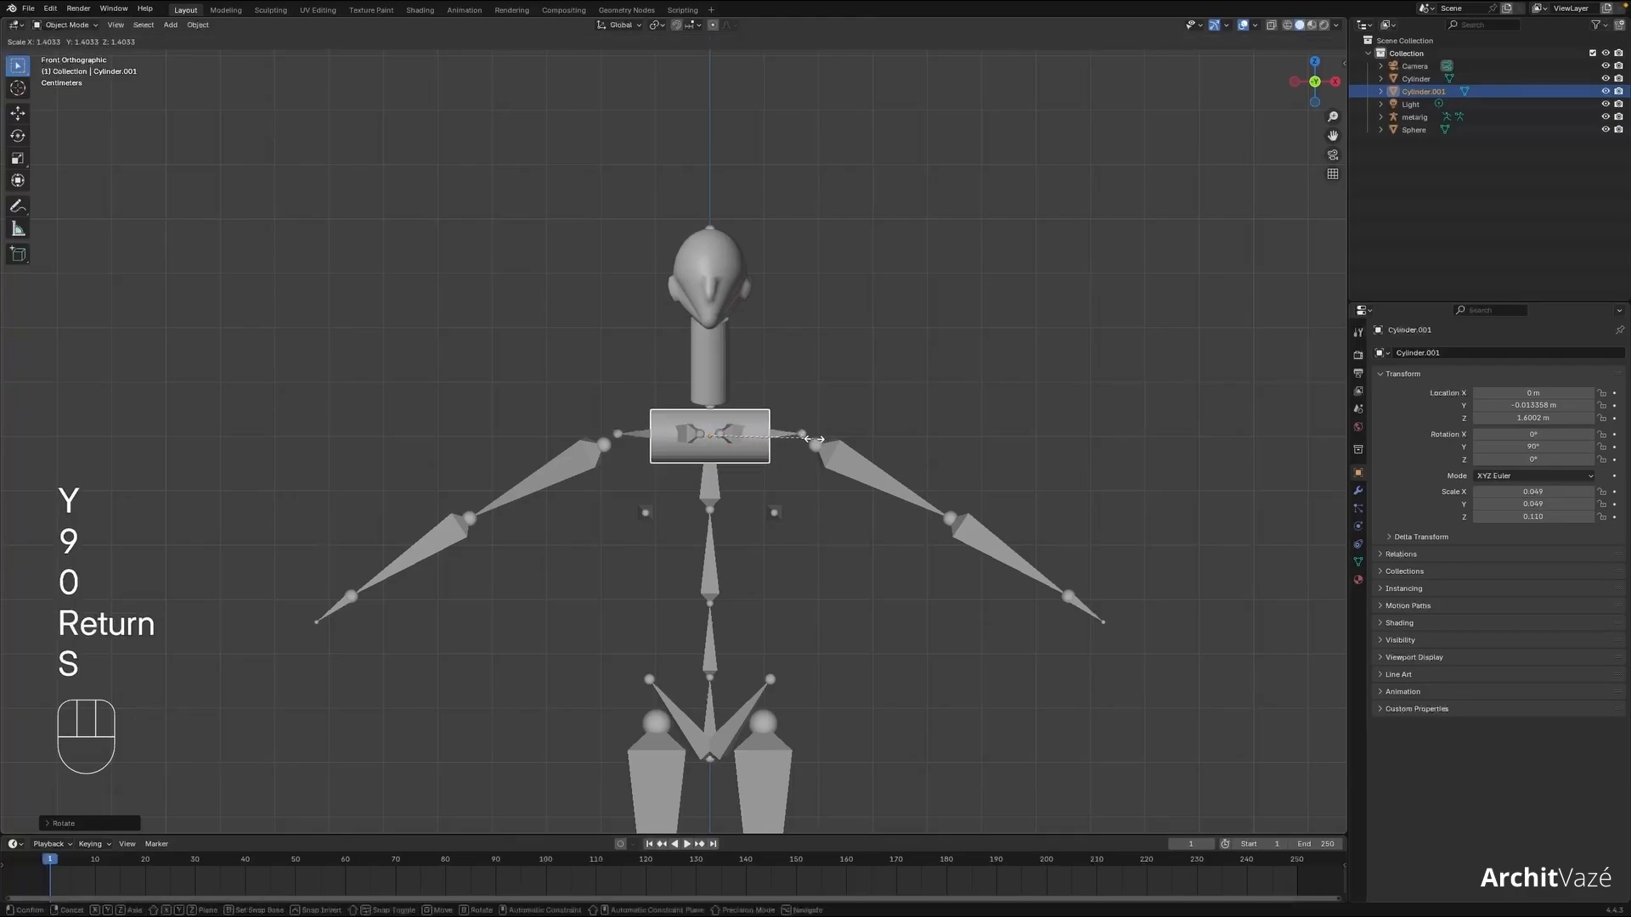
left_click(864, 451)
middle_click_drag(801, 538, 785, 440, "shift")
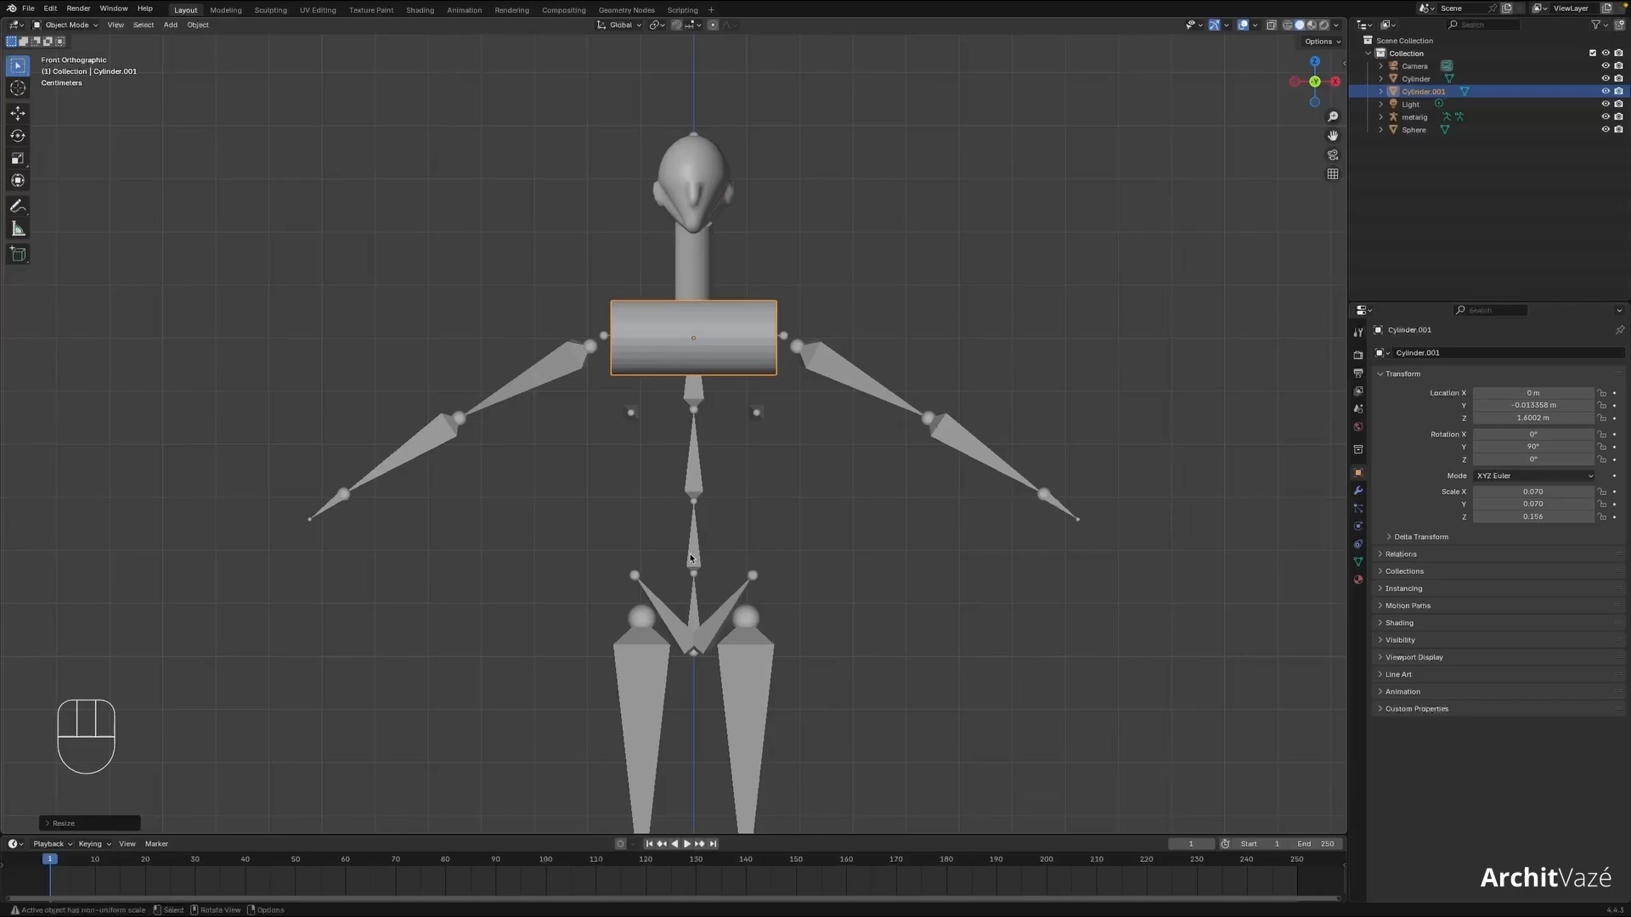
middle_click_drag(860, 351, 940, 358)
key("s")
key("x")
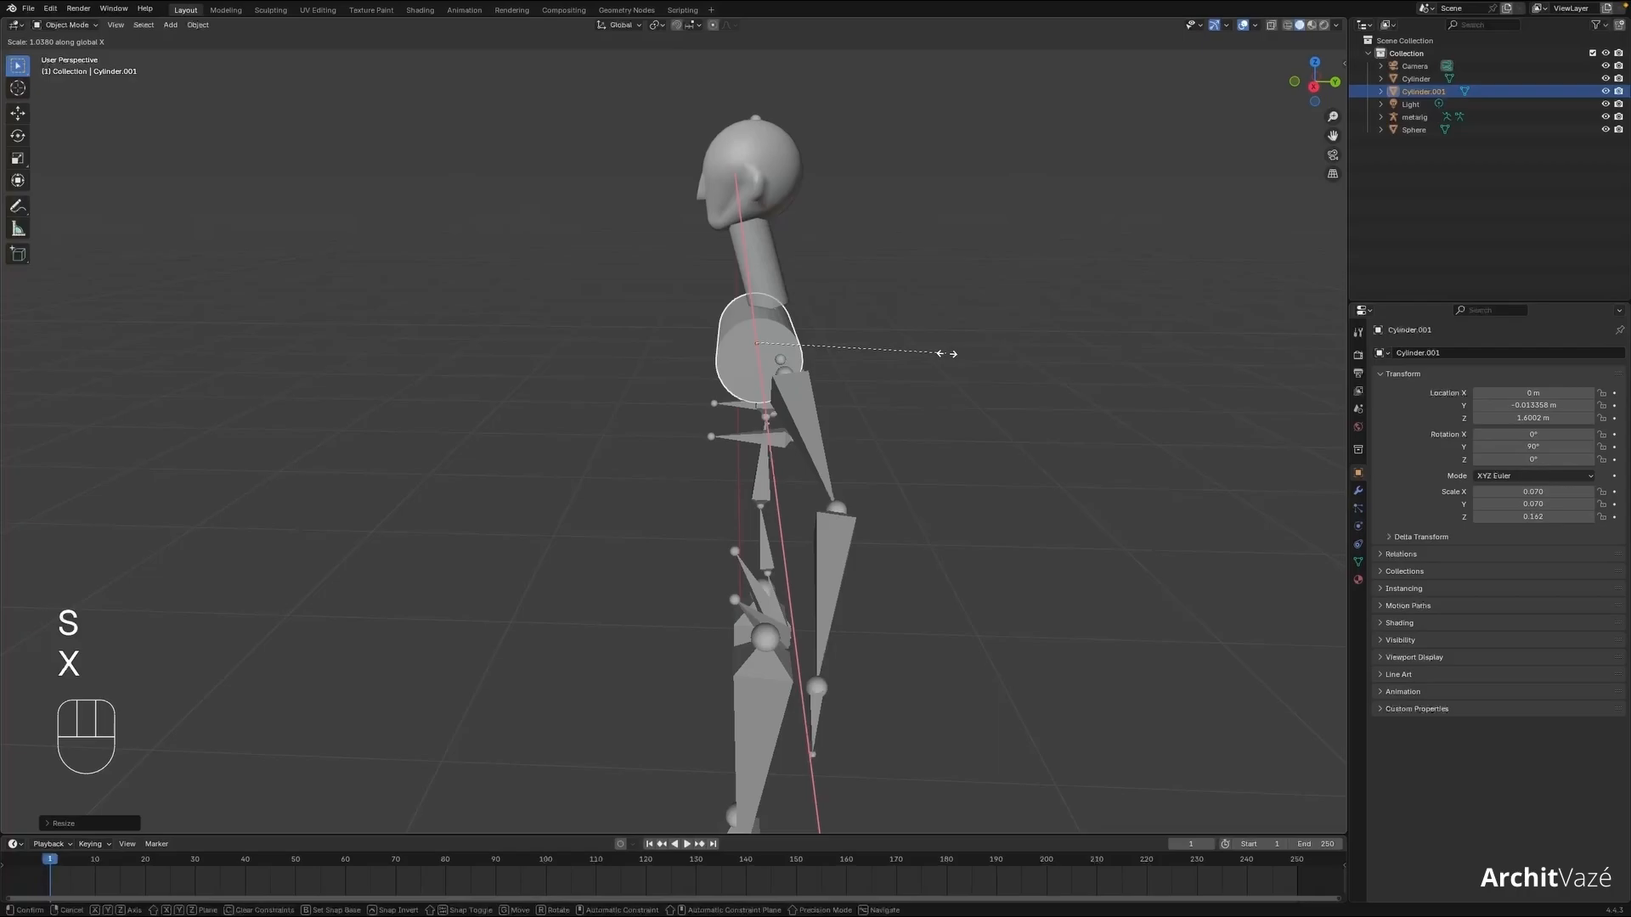
key("y")
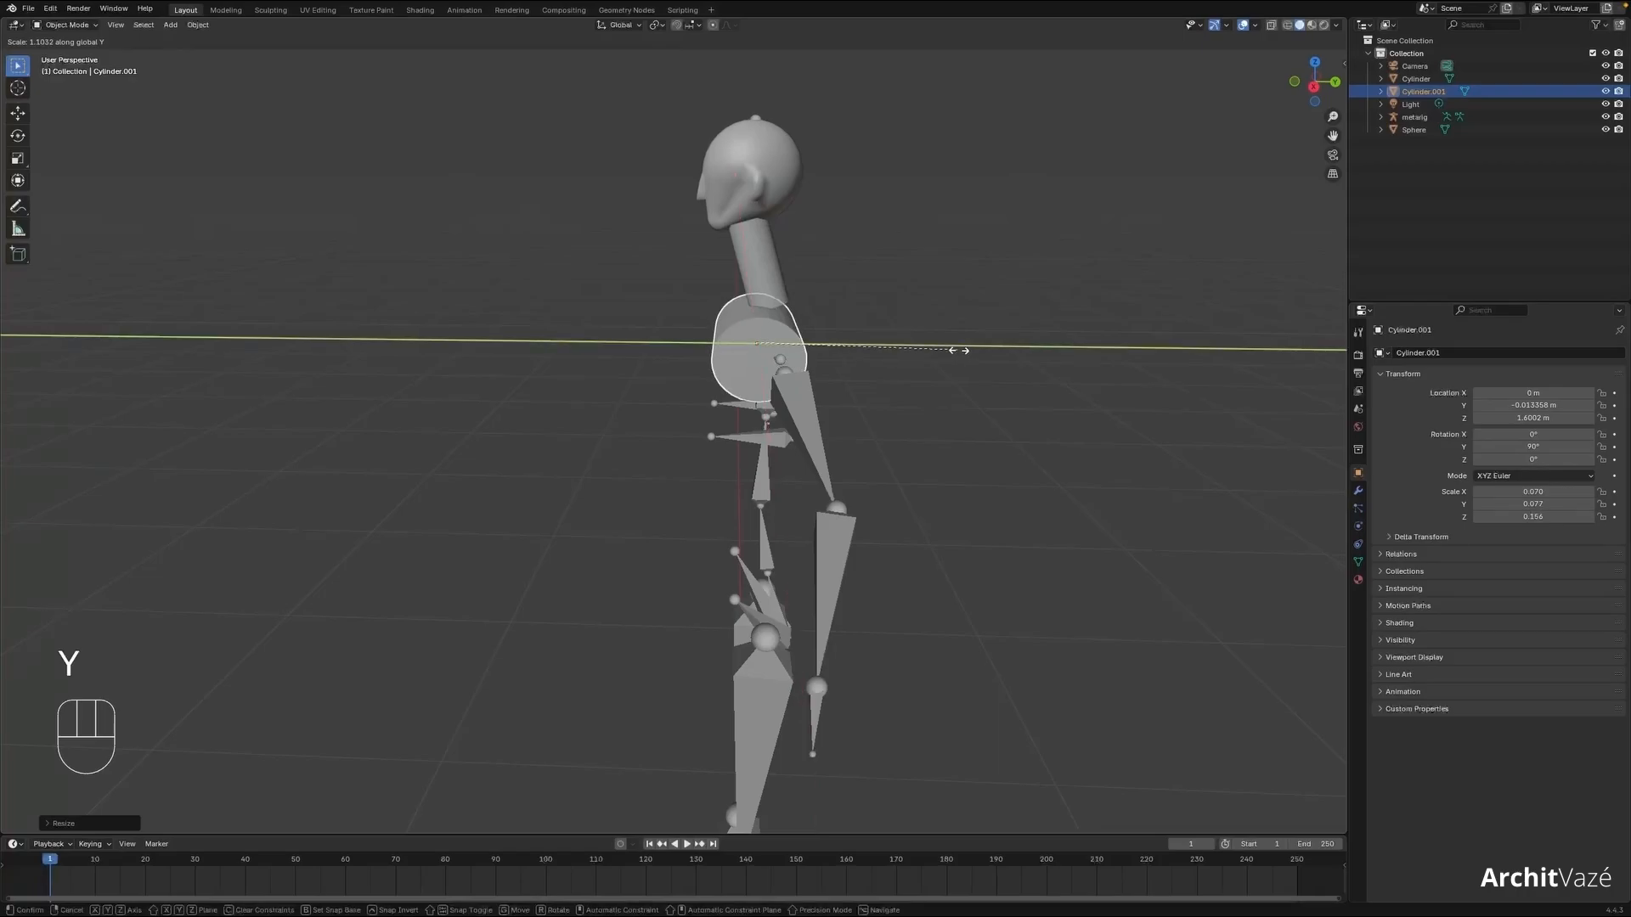
left_click(914, 355)
- In right wireframe view, enlarge the chest cylinder to about 0.119 × 0.103 × 0.265 and center it around the upper spine
key("grave")
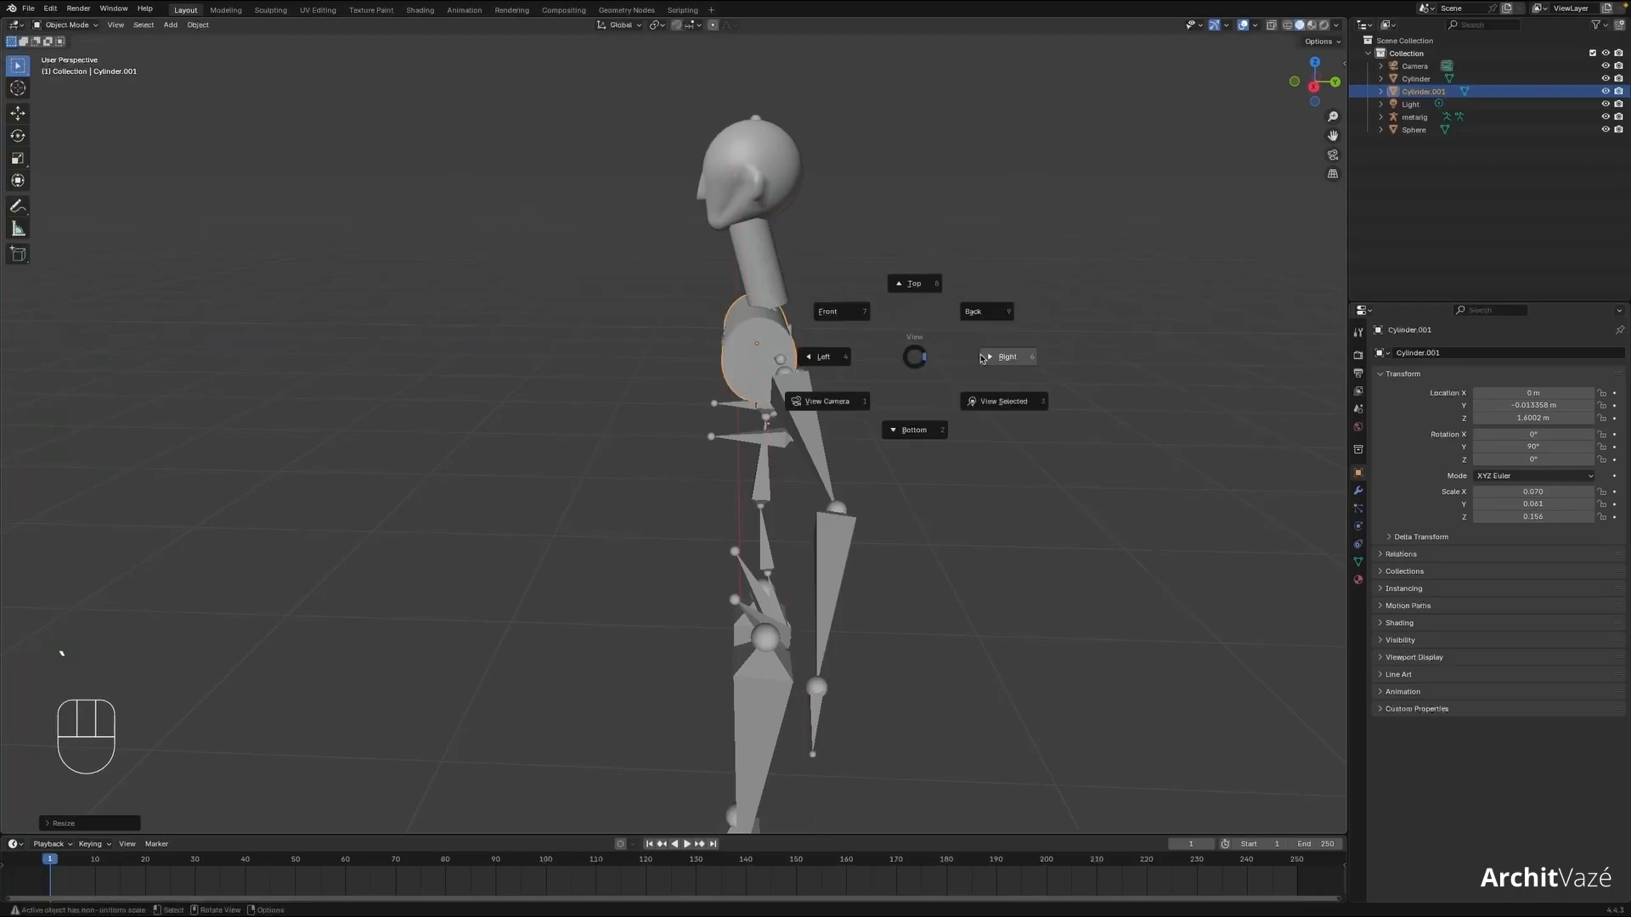
left_click(924, 364)
key("shift+z")
key("g")
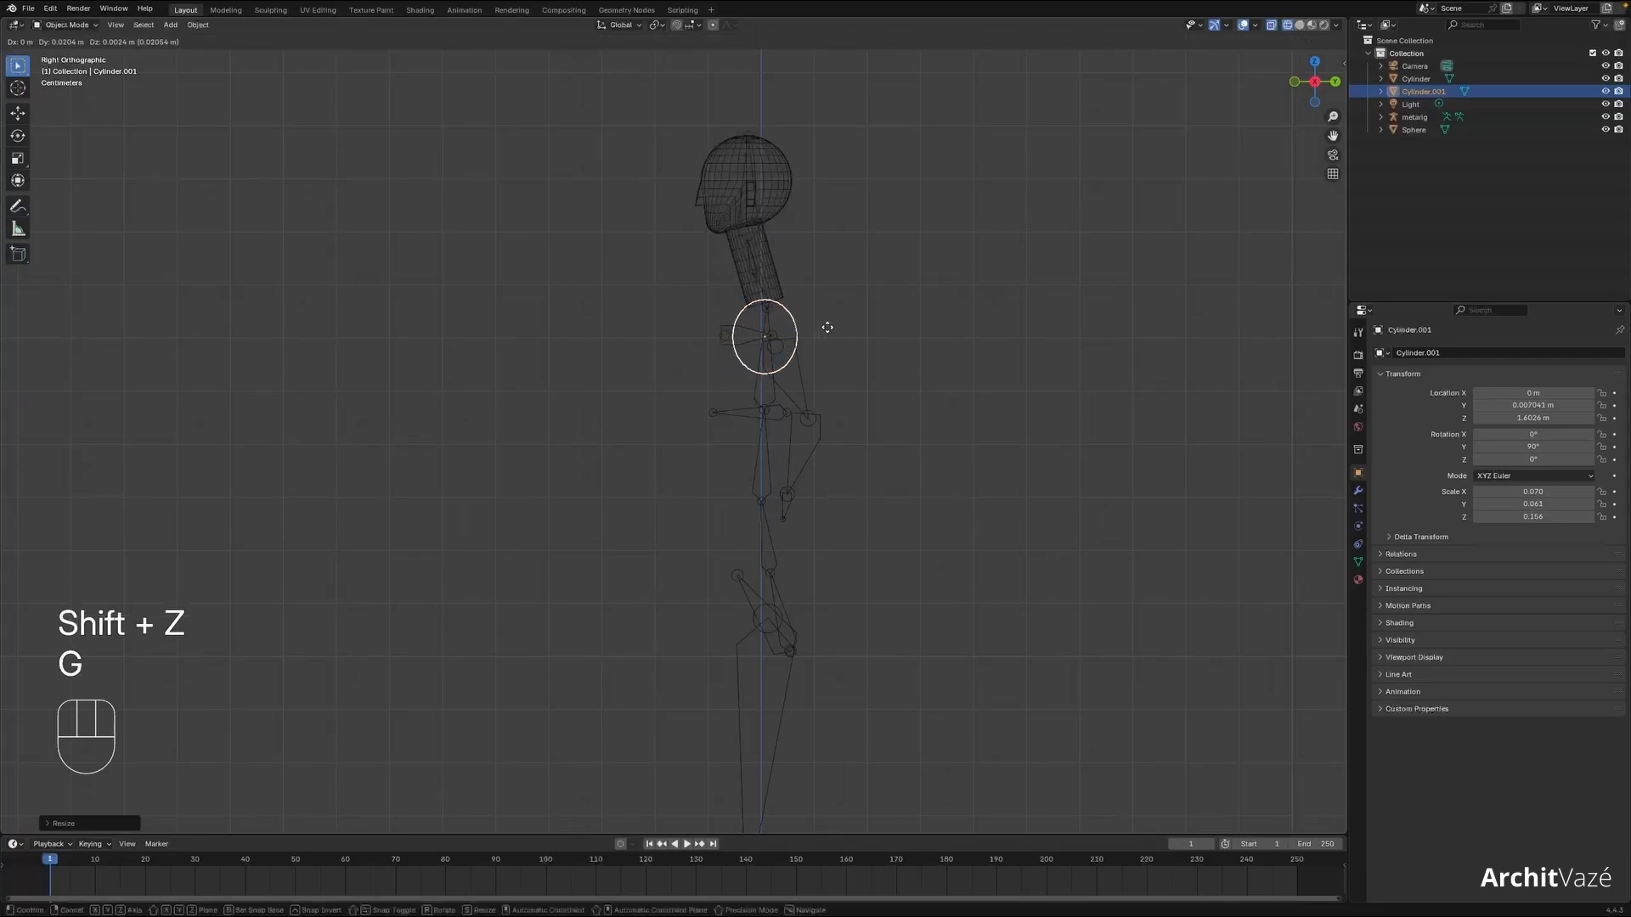
key("s")
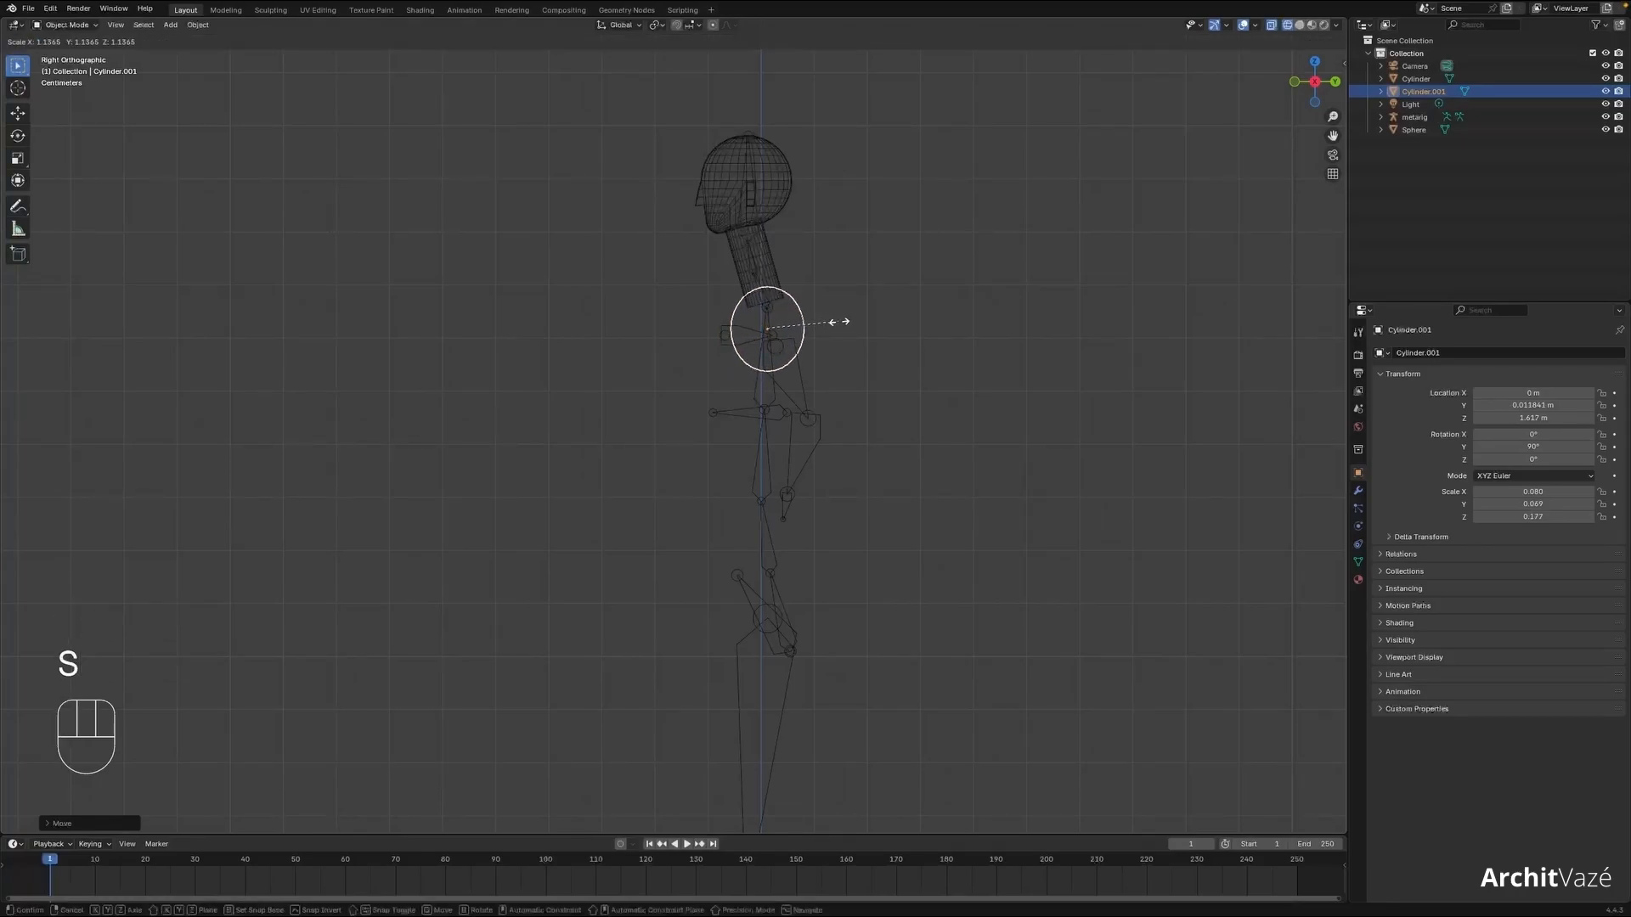
left_click(872, 342)
key("g")
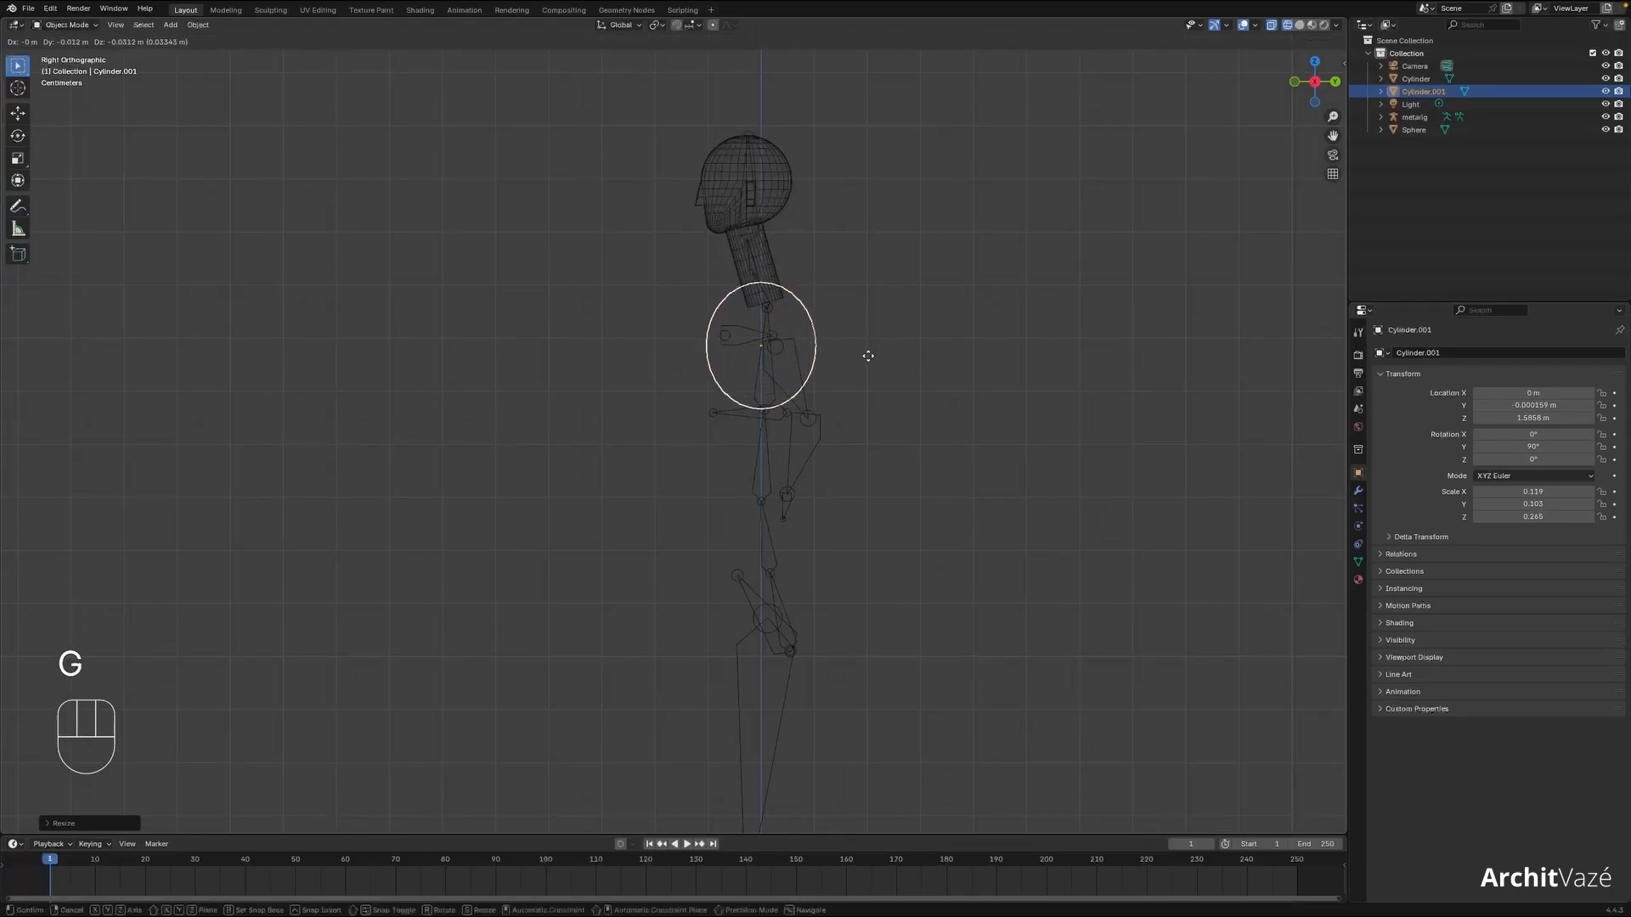
left_click(868, 357)
- Stretch the chest cylinder along global Z to a scale of about 0.140 and reposition it below the neck
key("s")
key("z")
left_click(888, 356)
key("g")
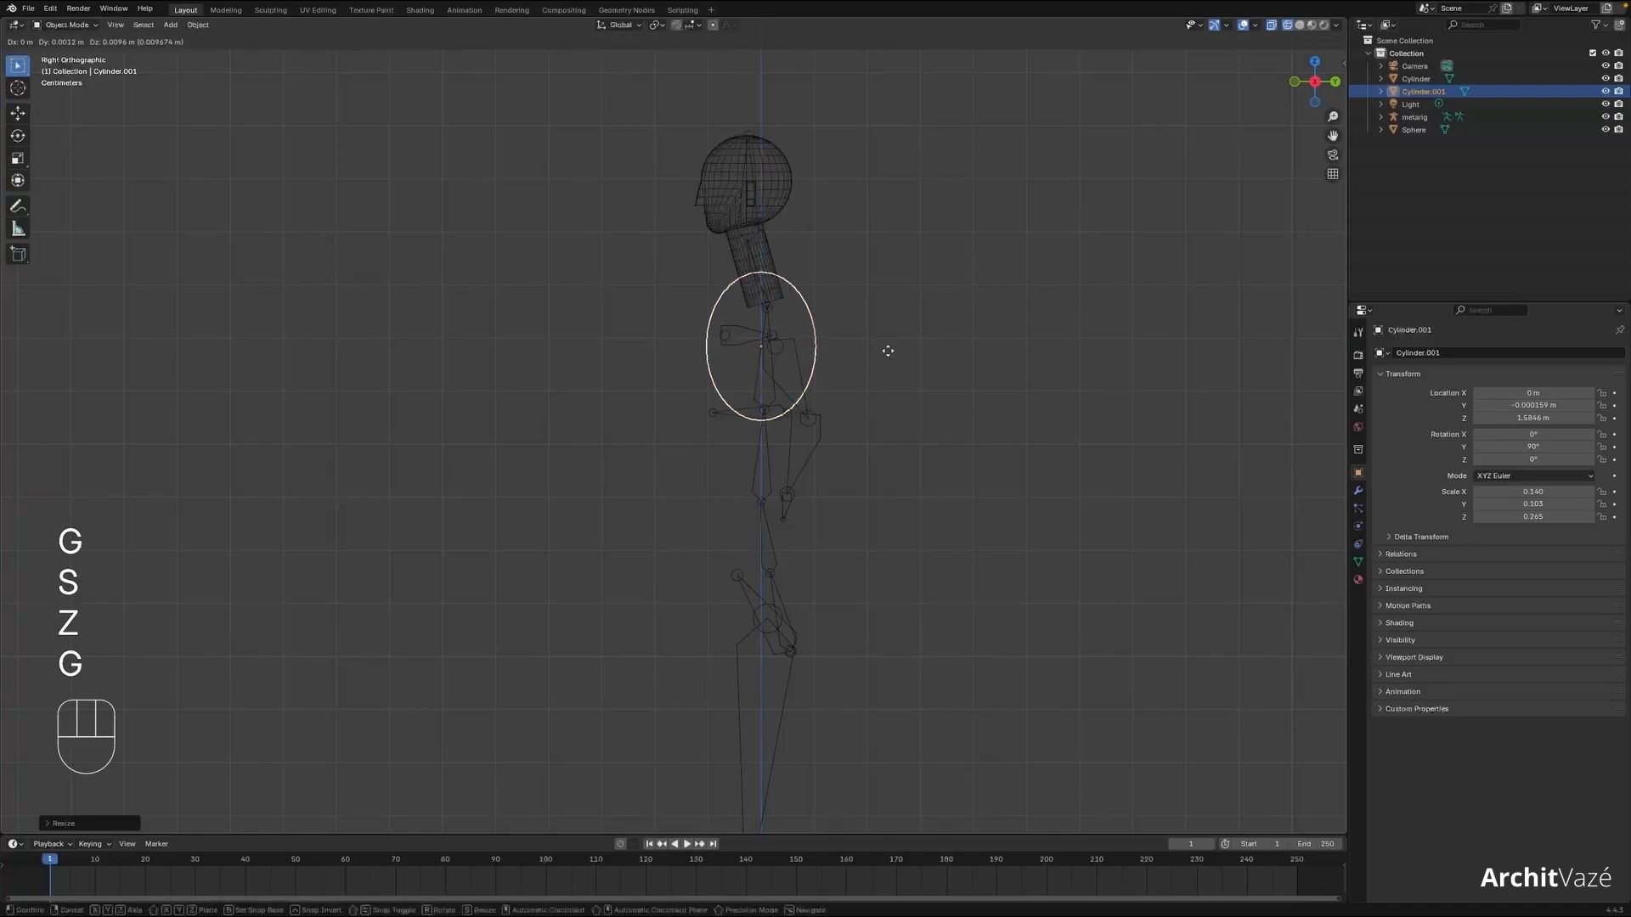
left_click(861, 333)
- In solid shading, reduce the chest cylinder to about 0.105 × 0.078 and fit its width along X to about 0.146
middle_click_drag(860, 332, 918, 338)
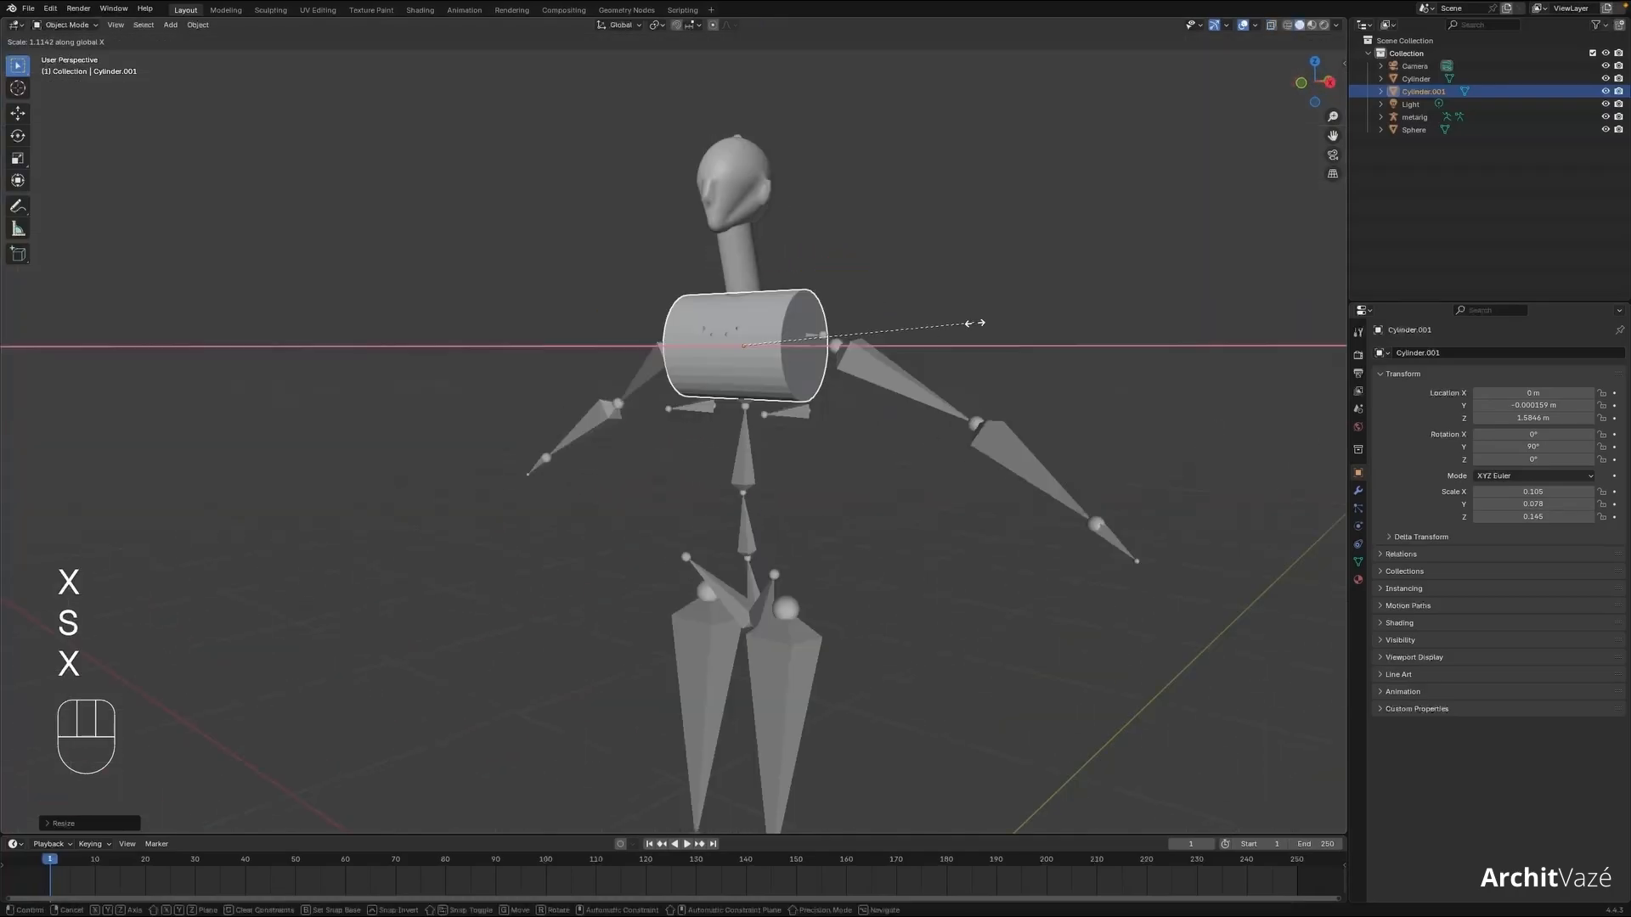
left_click(974, 323)
middle_click_drag(974, 323, 883, 357)
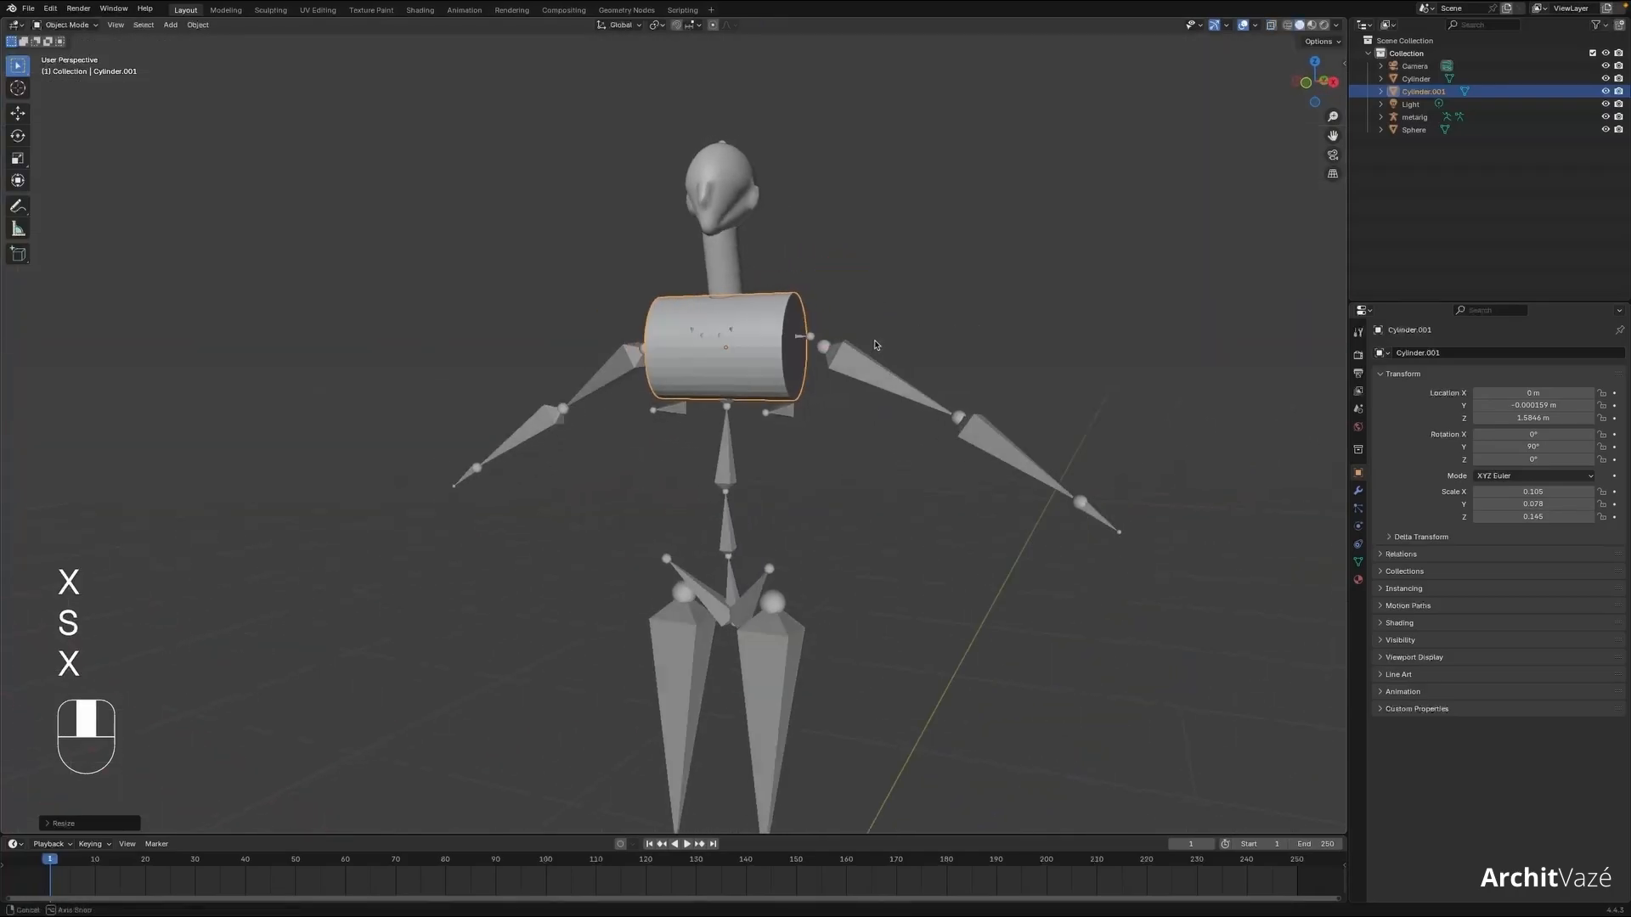
- Duplicate the chest cylinder straight down the Z axis by about 0.20 m for the abdomen
key("shift+d")
key("z")
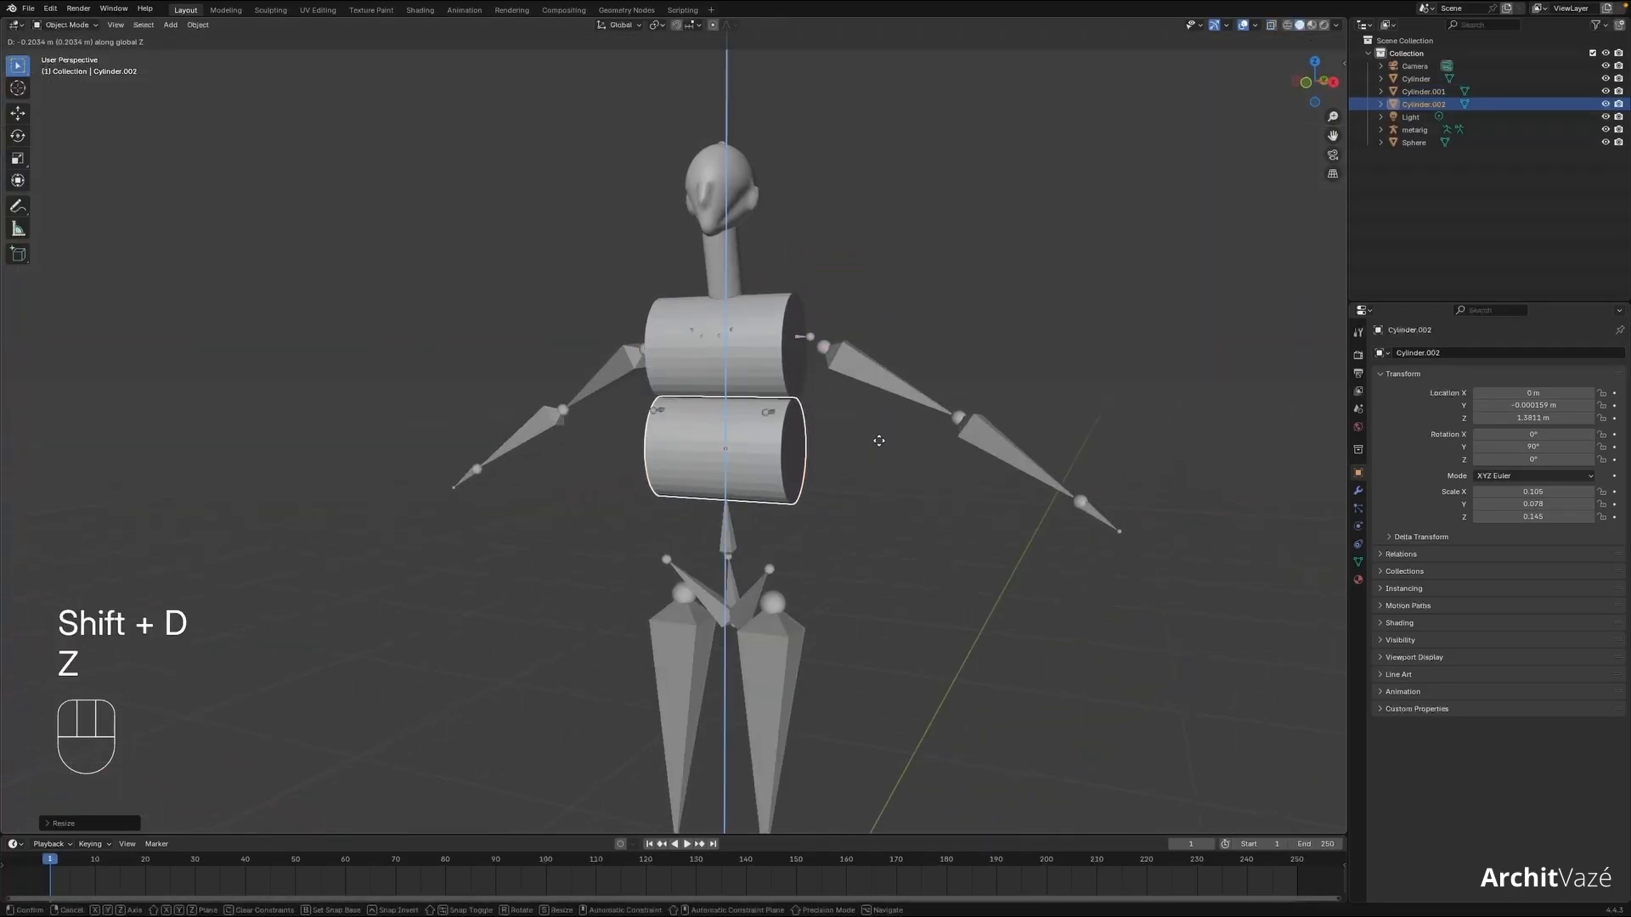
left_click(878, 445)
middle_click_drag(878, 446, 957, 442, "shift")
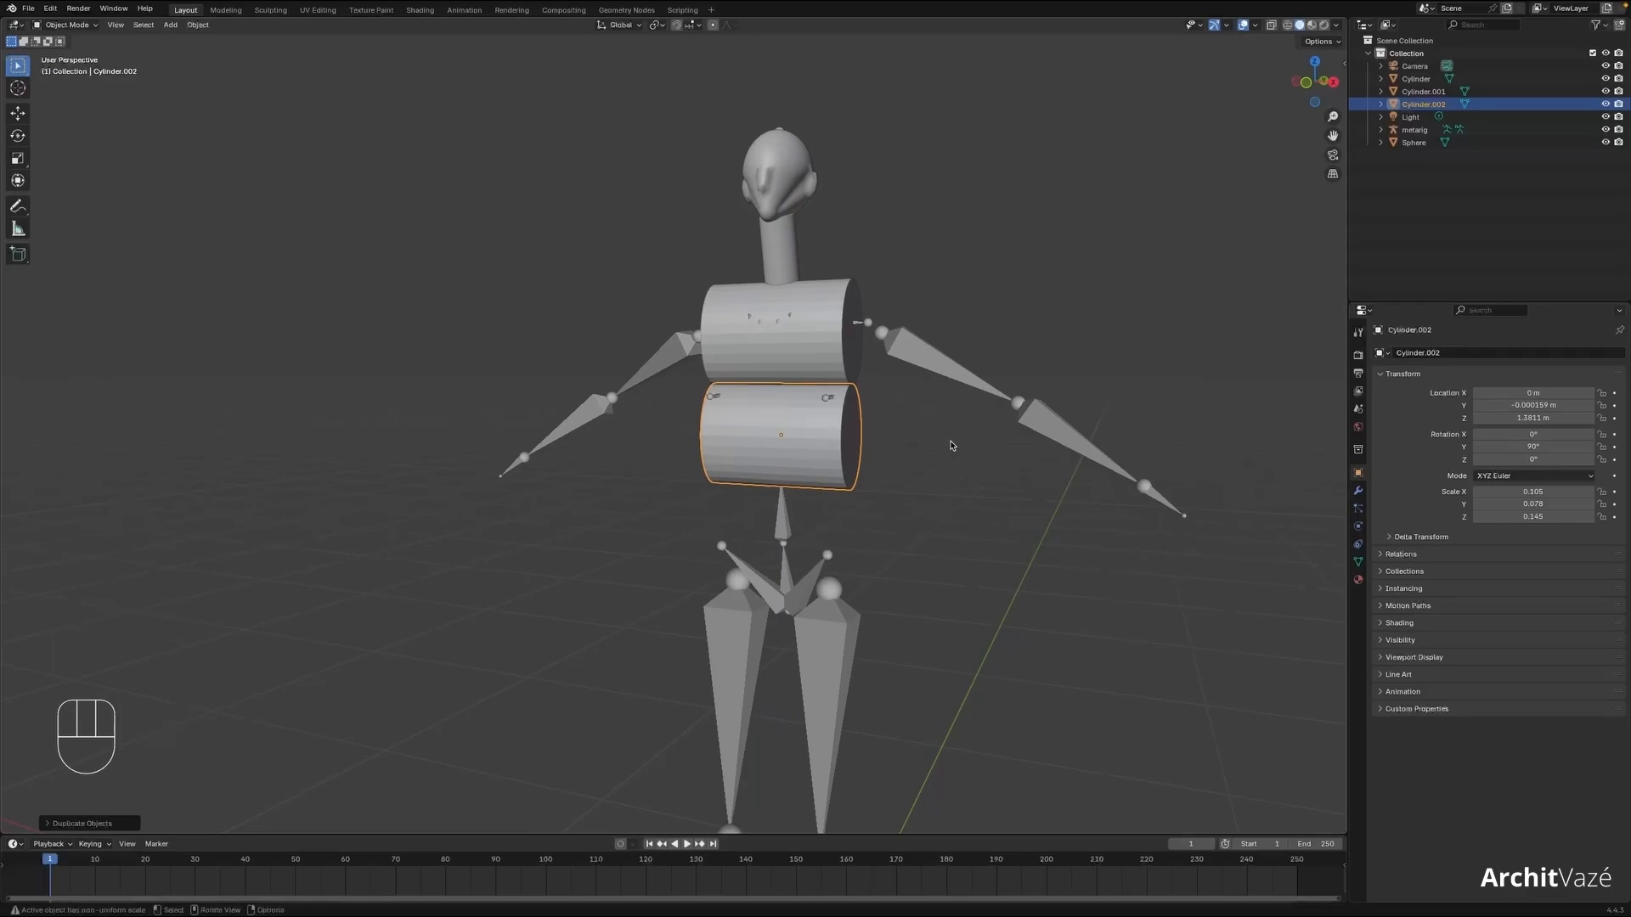
- Clear the abdomen cylinder's rotation so it stands upright and widen it along X to a scale of about 0.140
key("alt+r")
mouse_move(872, 434)
middle_mouse_down()
mouse_move(807, 433)
mouse_move(892, 431)
middle_mouse_up()
key("s")
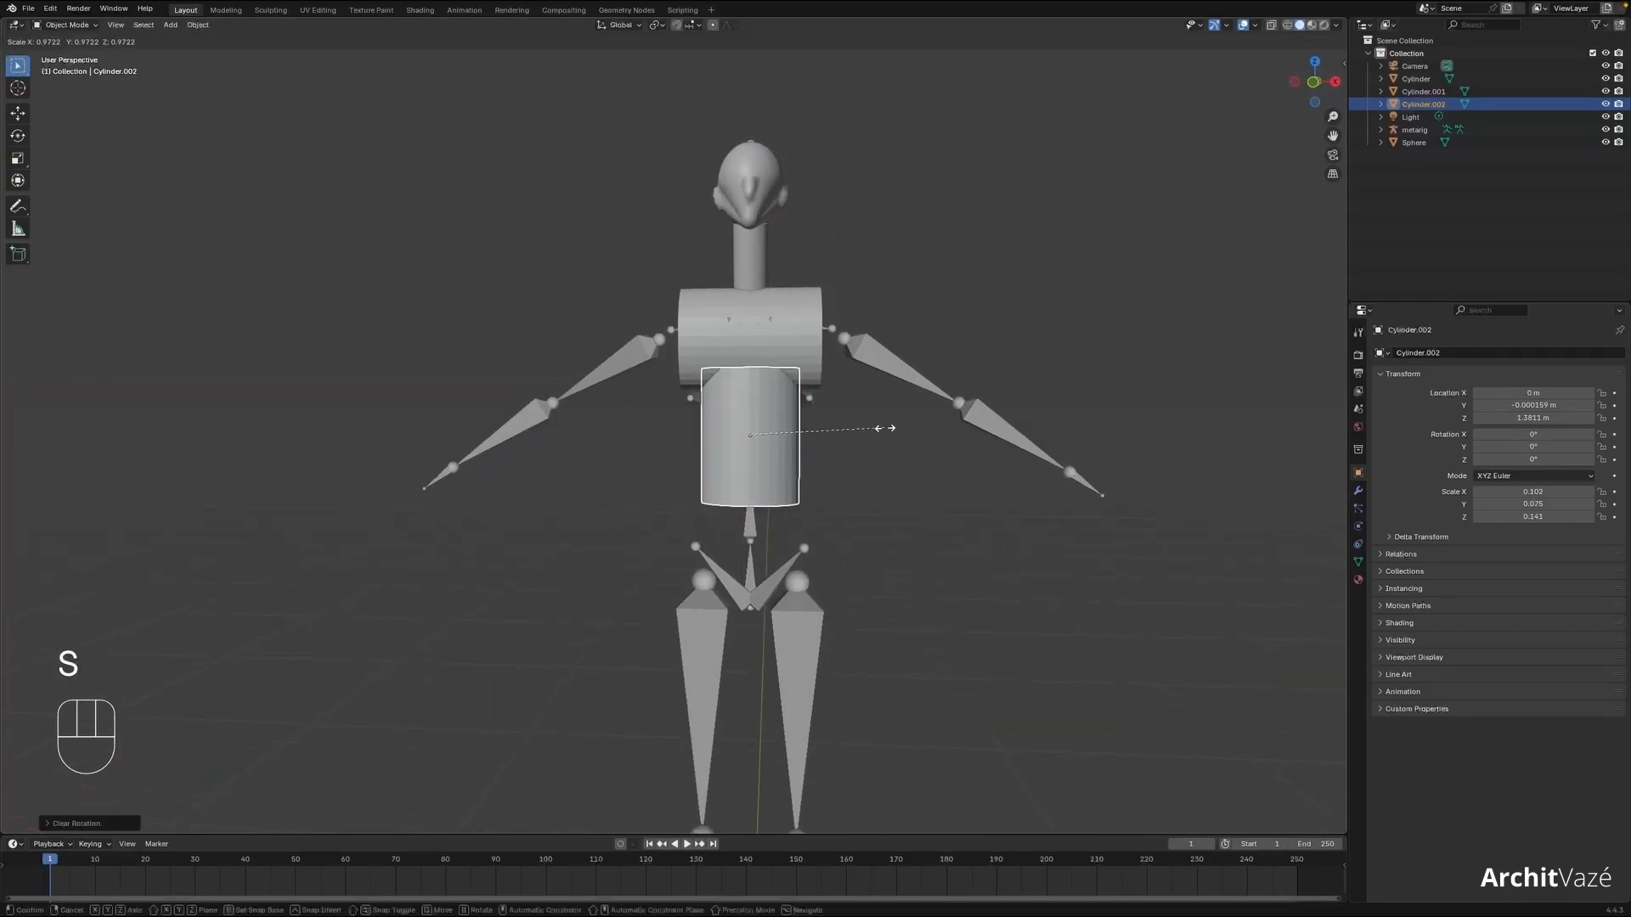
key("x")
middle_click_drag(873, 443, 883, 452)
- Add a UV sphere at the world origin and scale it down uniformly to about 0.170
scroll(887, 463, "down", 3)
middle_click_drag(902, 535, 899, 473, "shift")
scroll(868, 454, "up", 1)
key("shift+a")
mouse_move(902, 475)
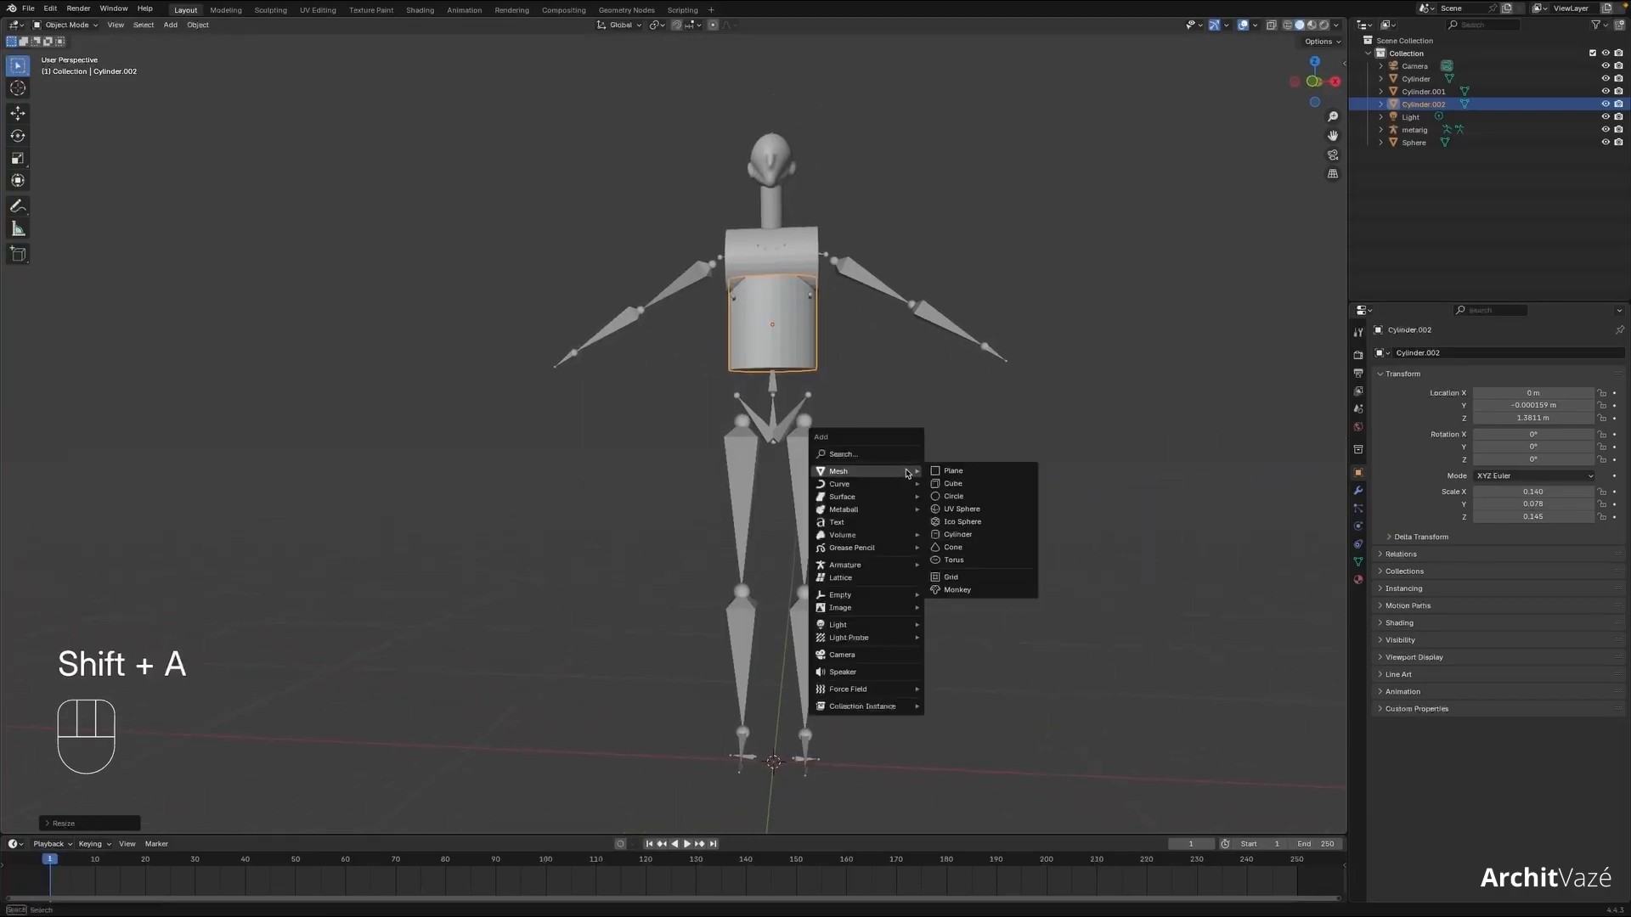
left_click(977, 509)
key("s")
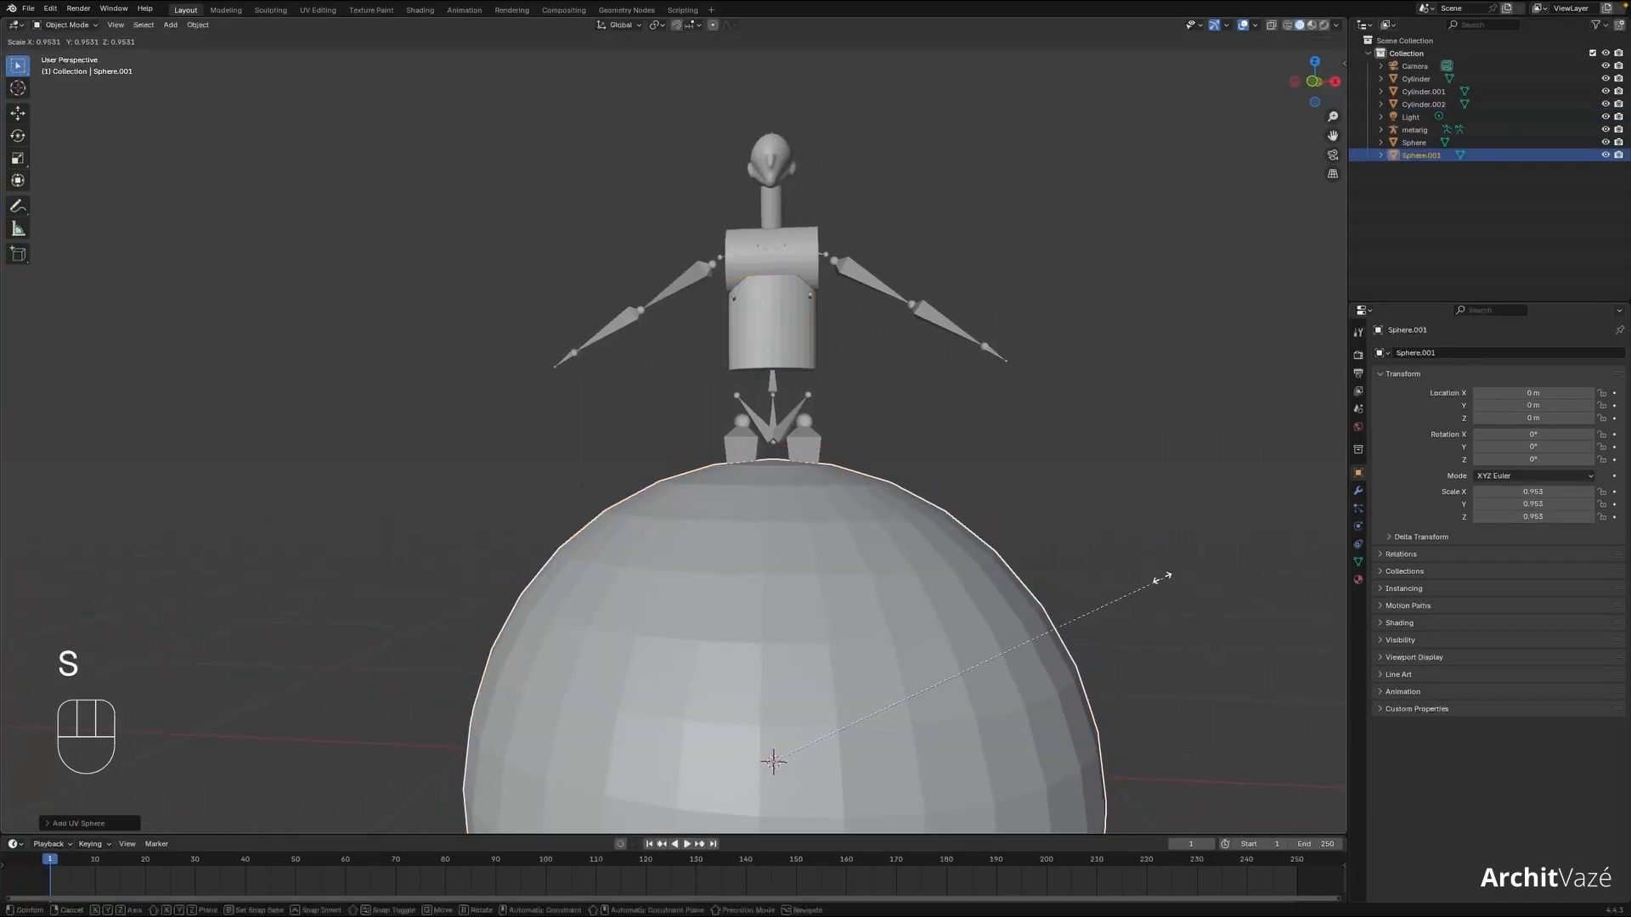
left_click(856, 671)
- In front view, move the new sphere up along Z to the pelvis at about 1.12 m and switch to wireframe shading
key("KP_1")
middle_click_drag(856, 672, 896, 549, "shift")
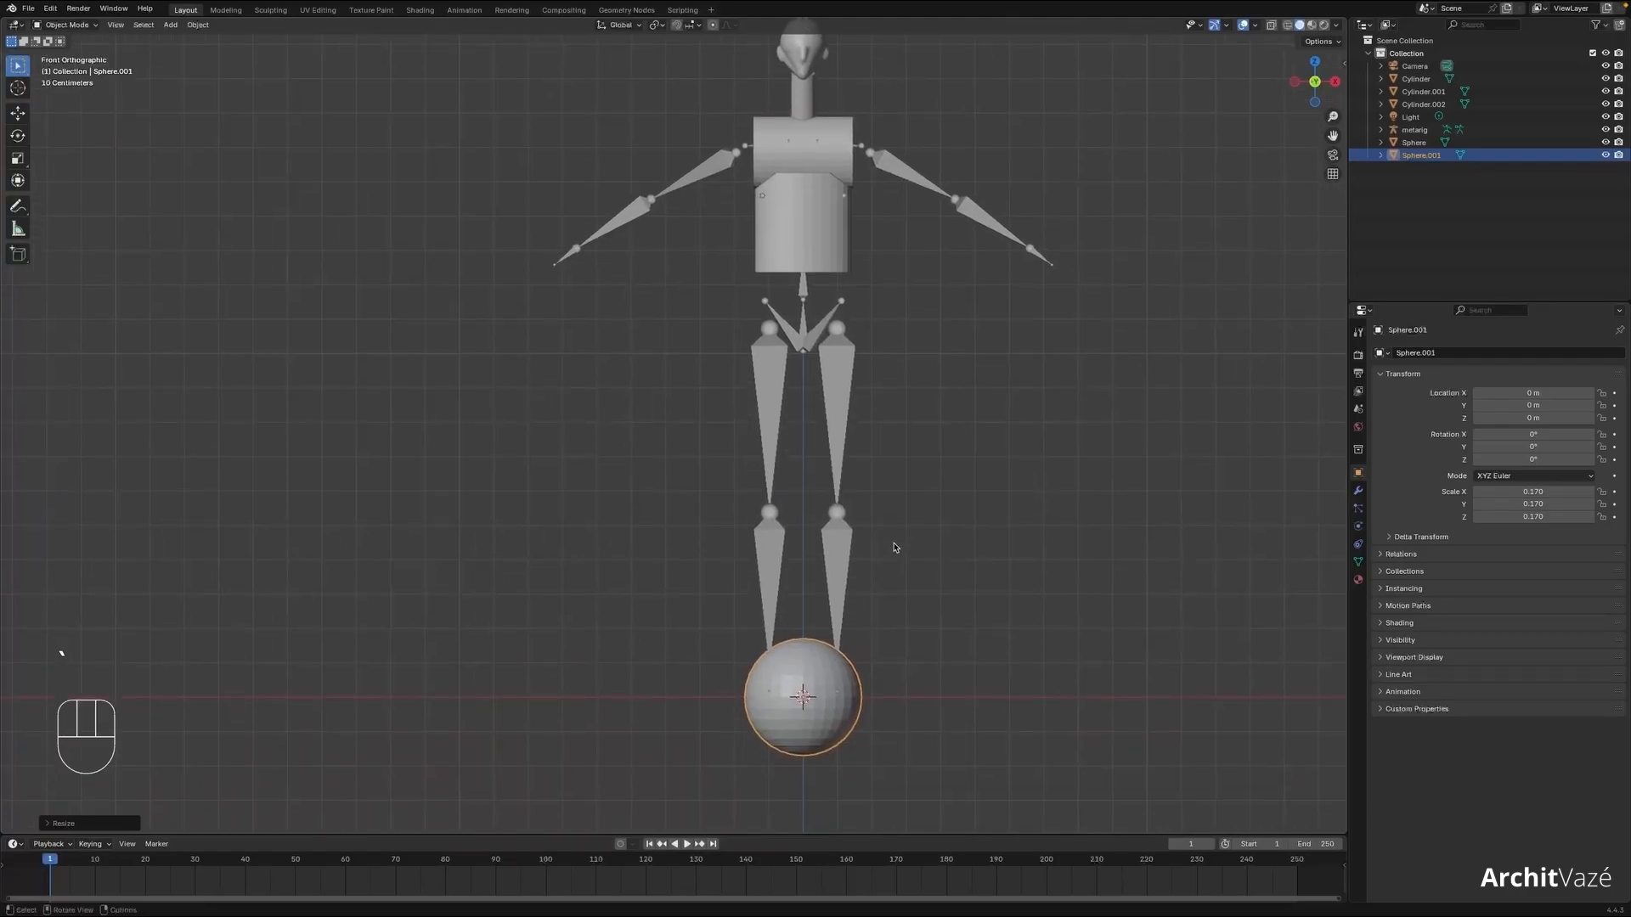
key("grave")
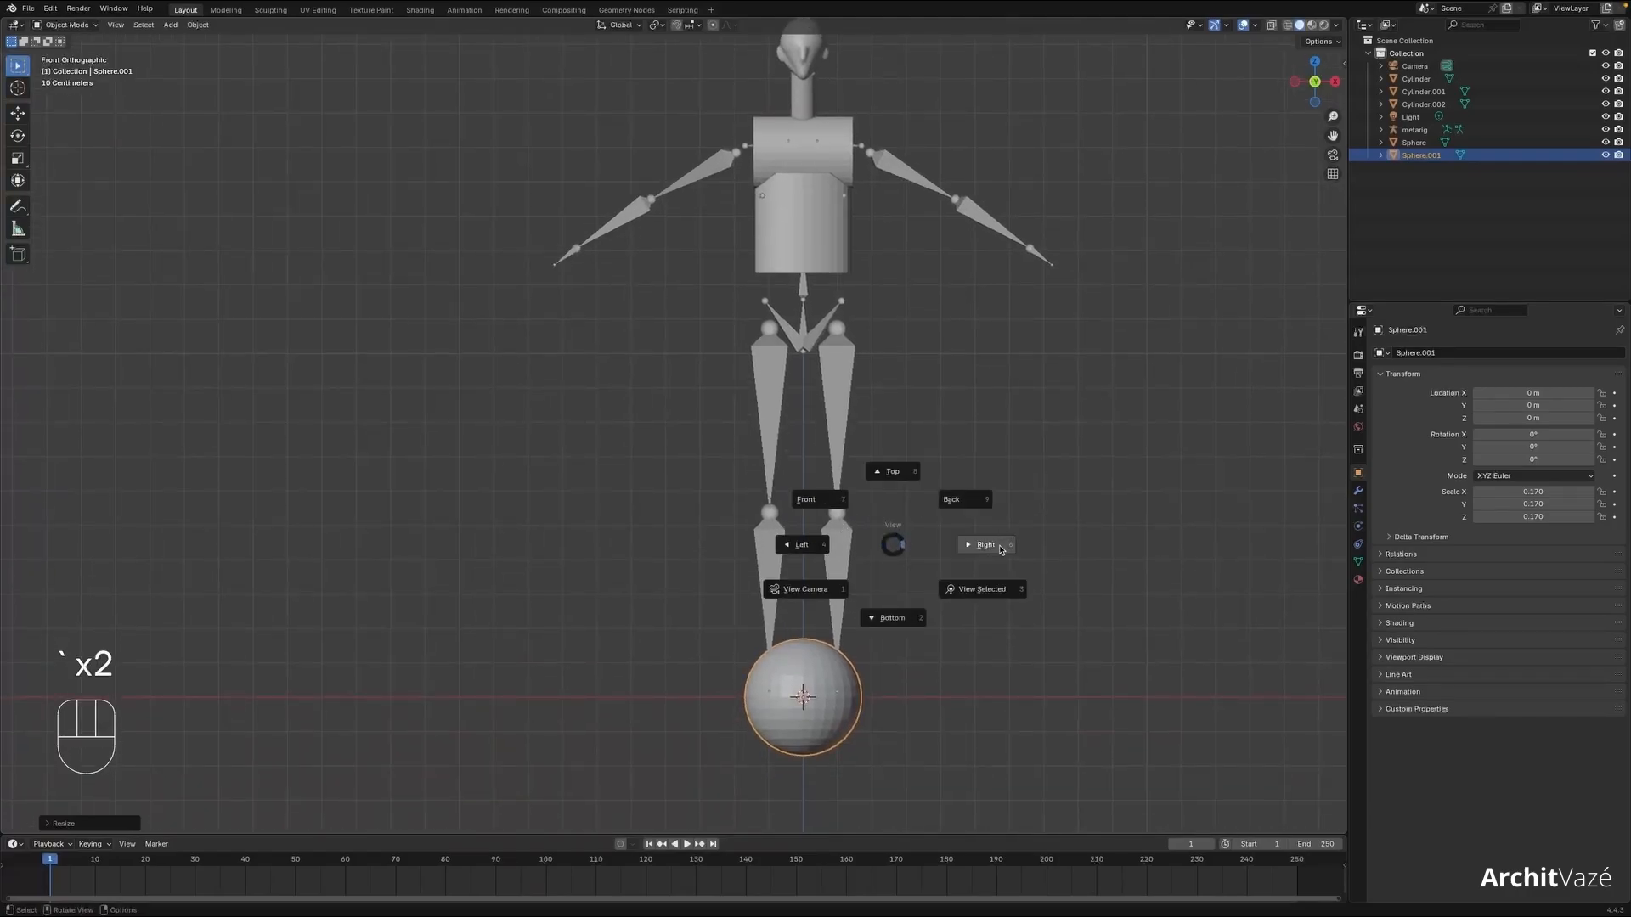
left_click(812, 551)
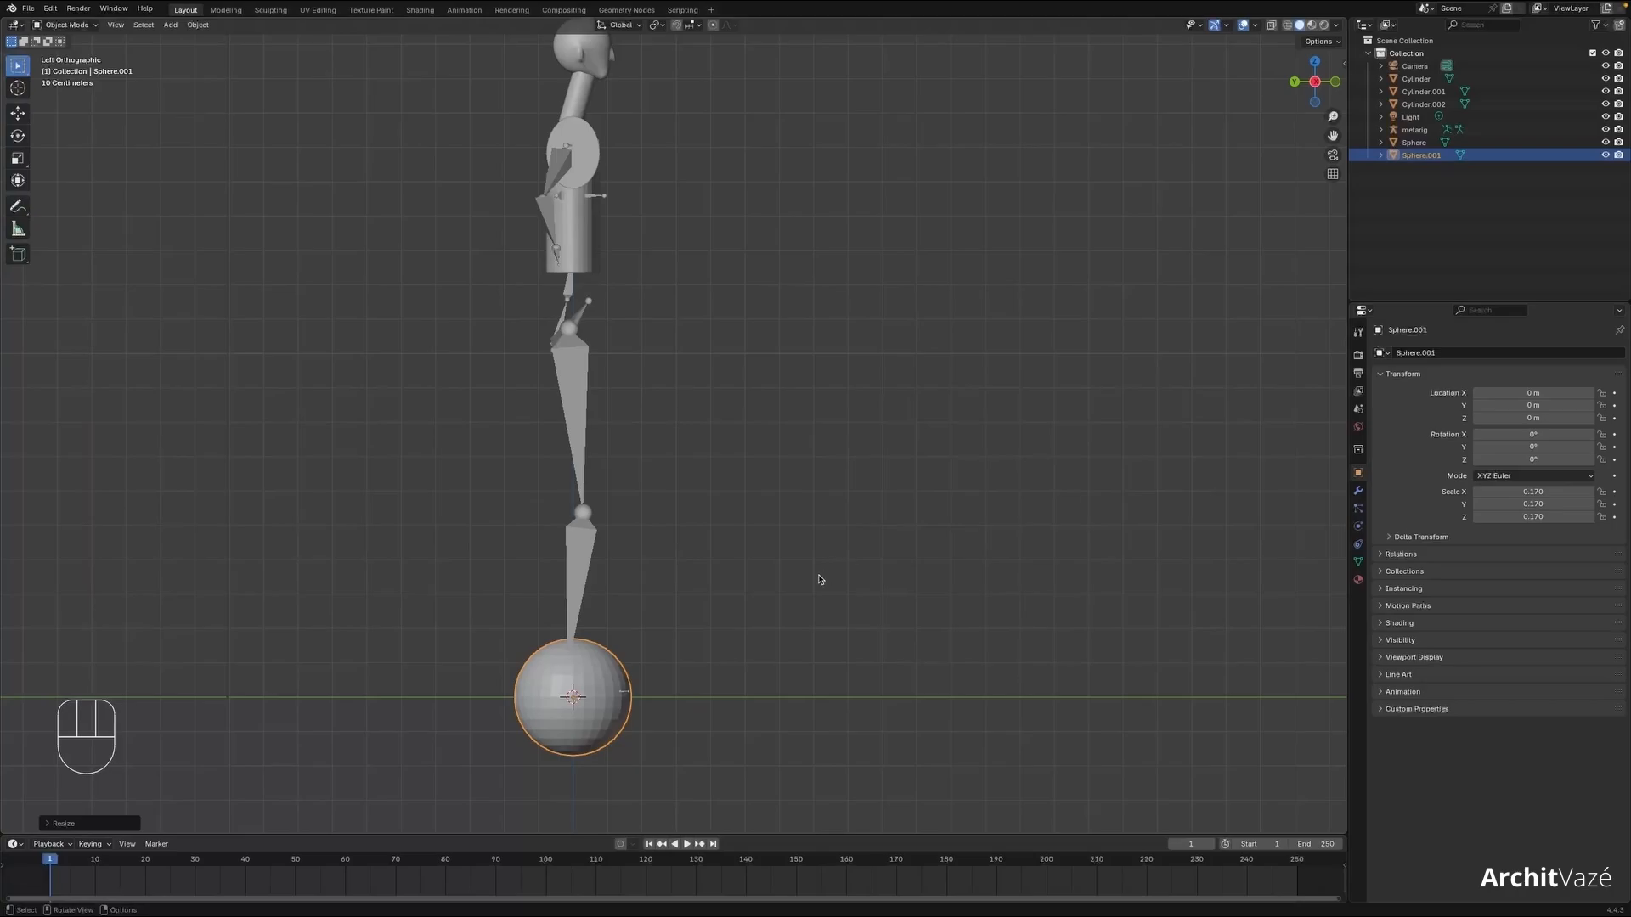
key("grave")
left_click(744, 579)
key("g")
key("z")
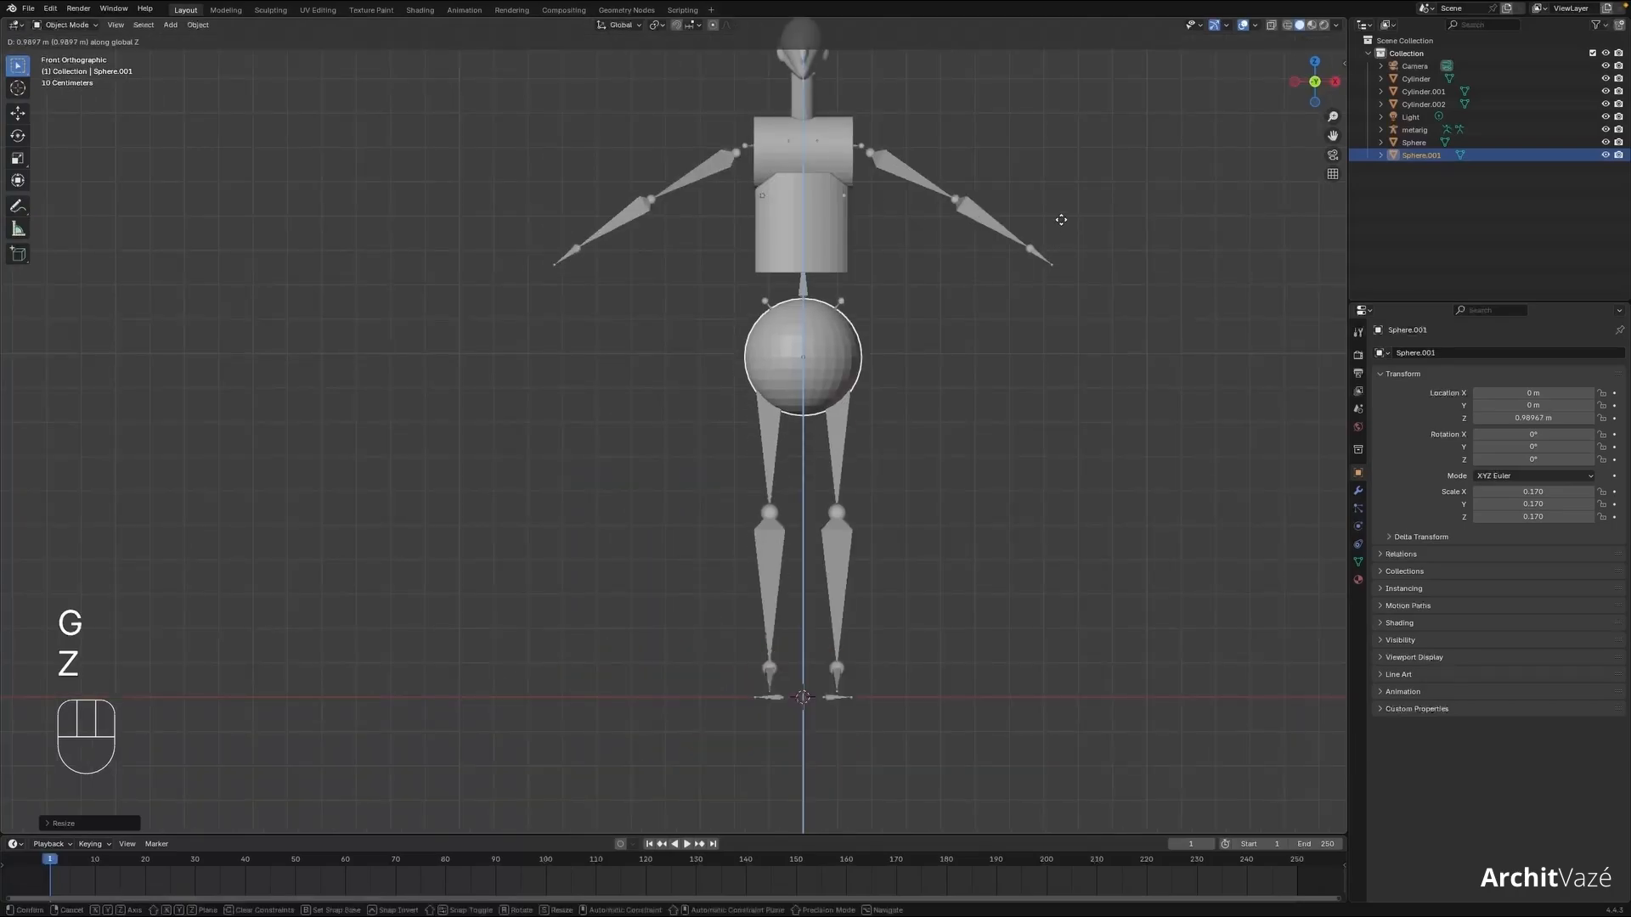
left_click(1020, 238)
key("shift+z")
scroll(956, 445, "up", 4)
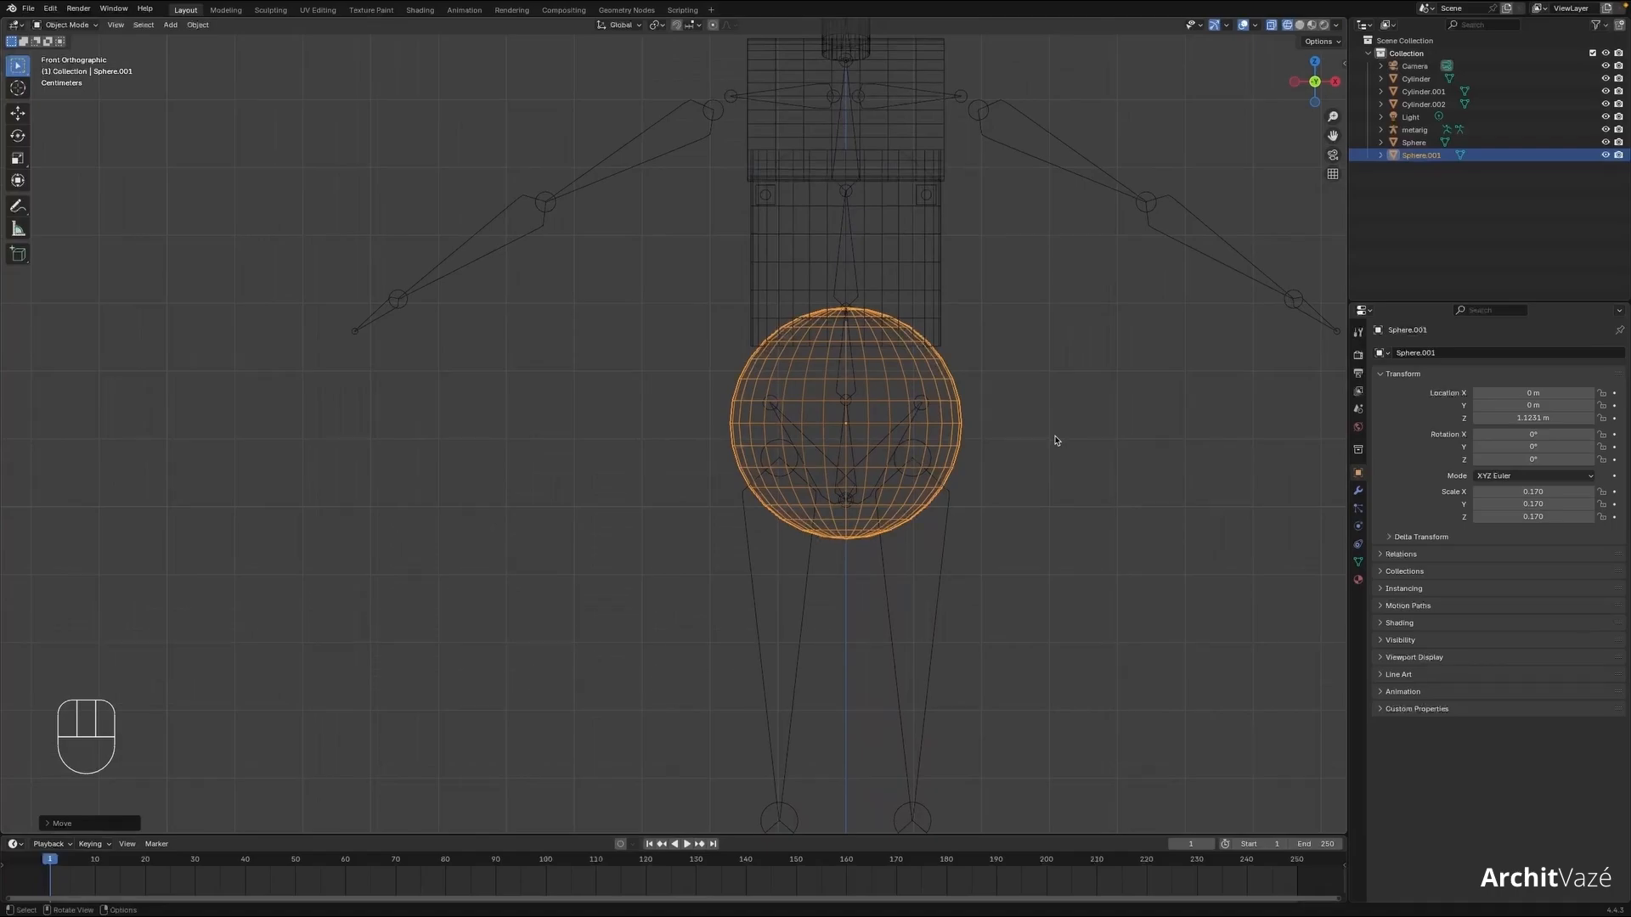
- Raise the pelvis sphere to about 1.153 m along Z, widen its X scale to about 0.178 and flatten its Y scale to about 0.099
key("g")
key("z")
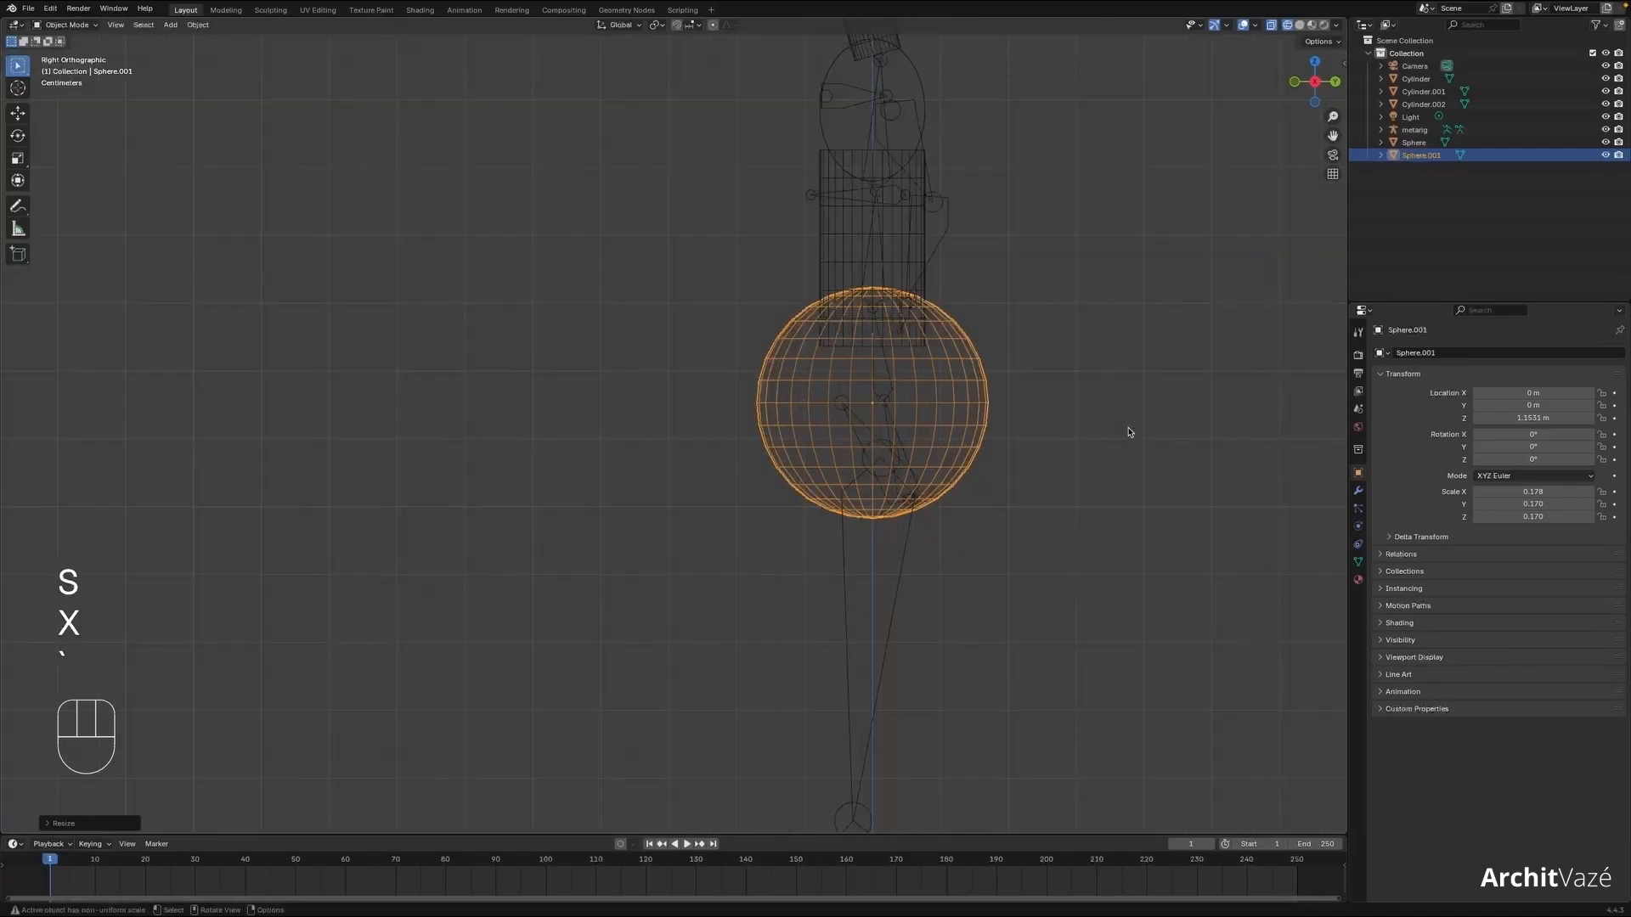
key("s")
key("x")
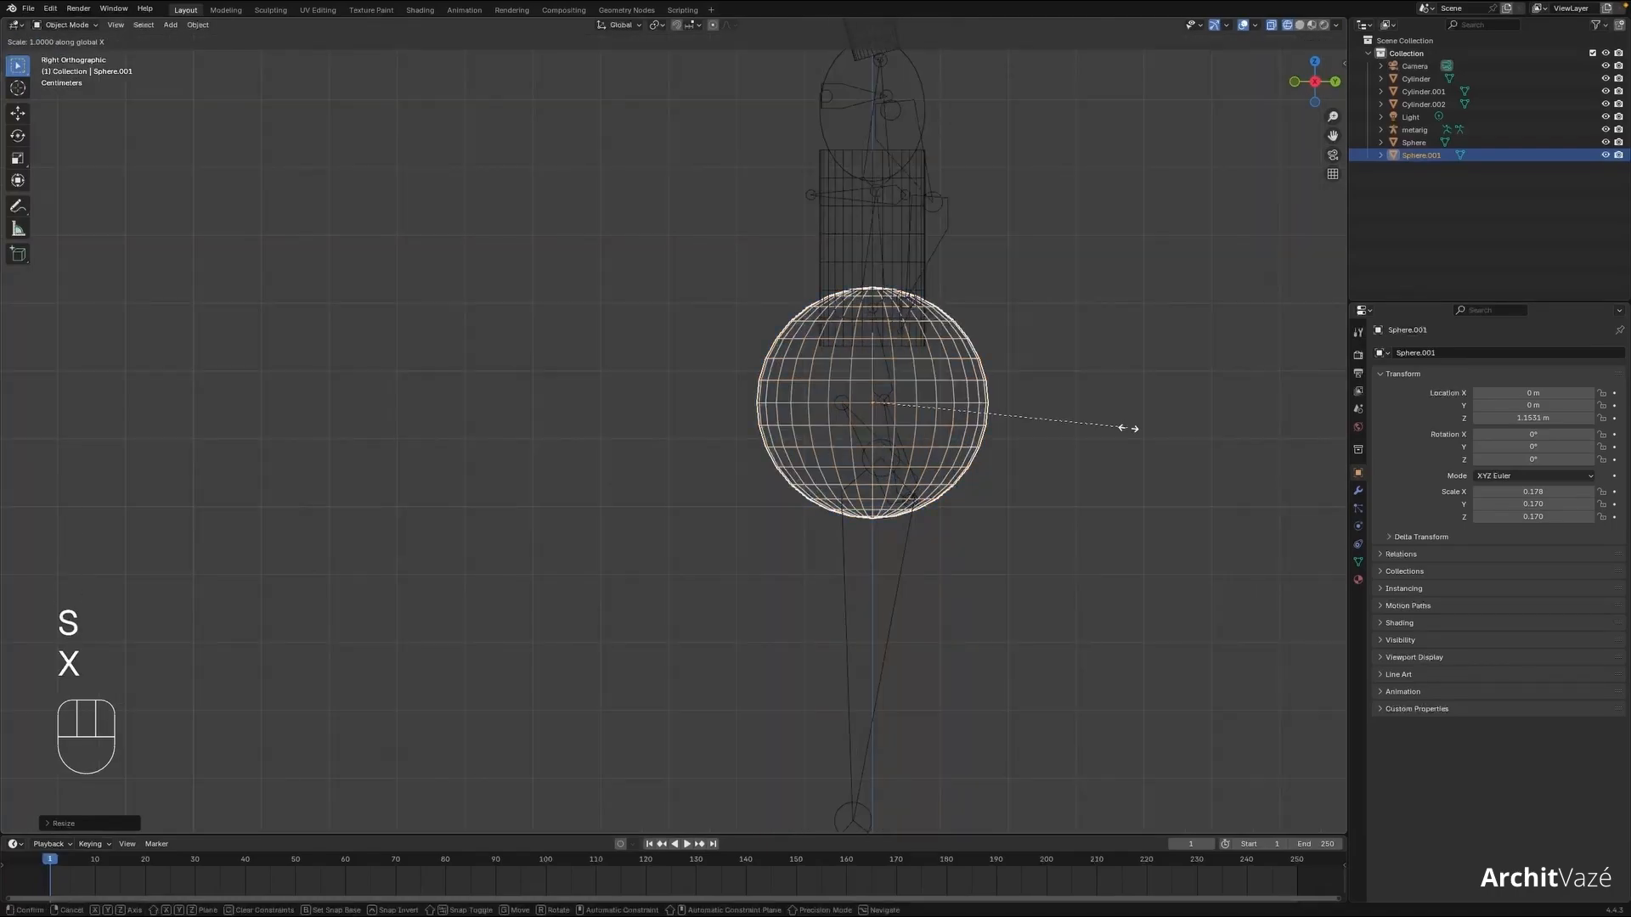
key("y")
left_click(1022, 425)
key("shift+z")
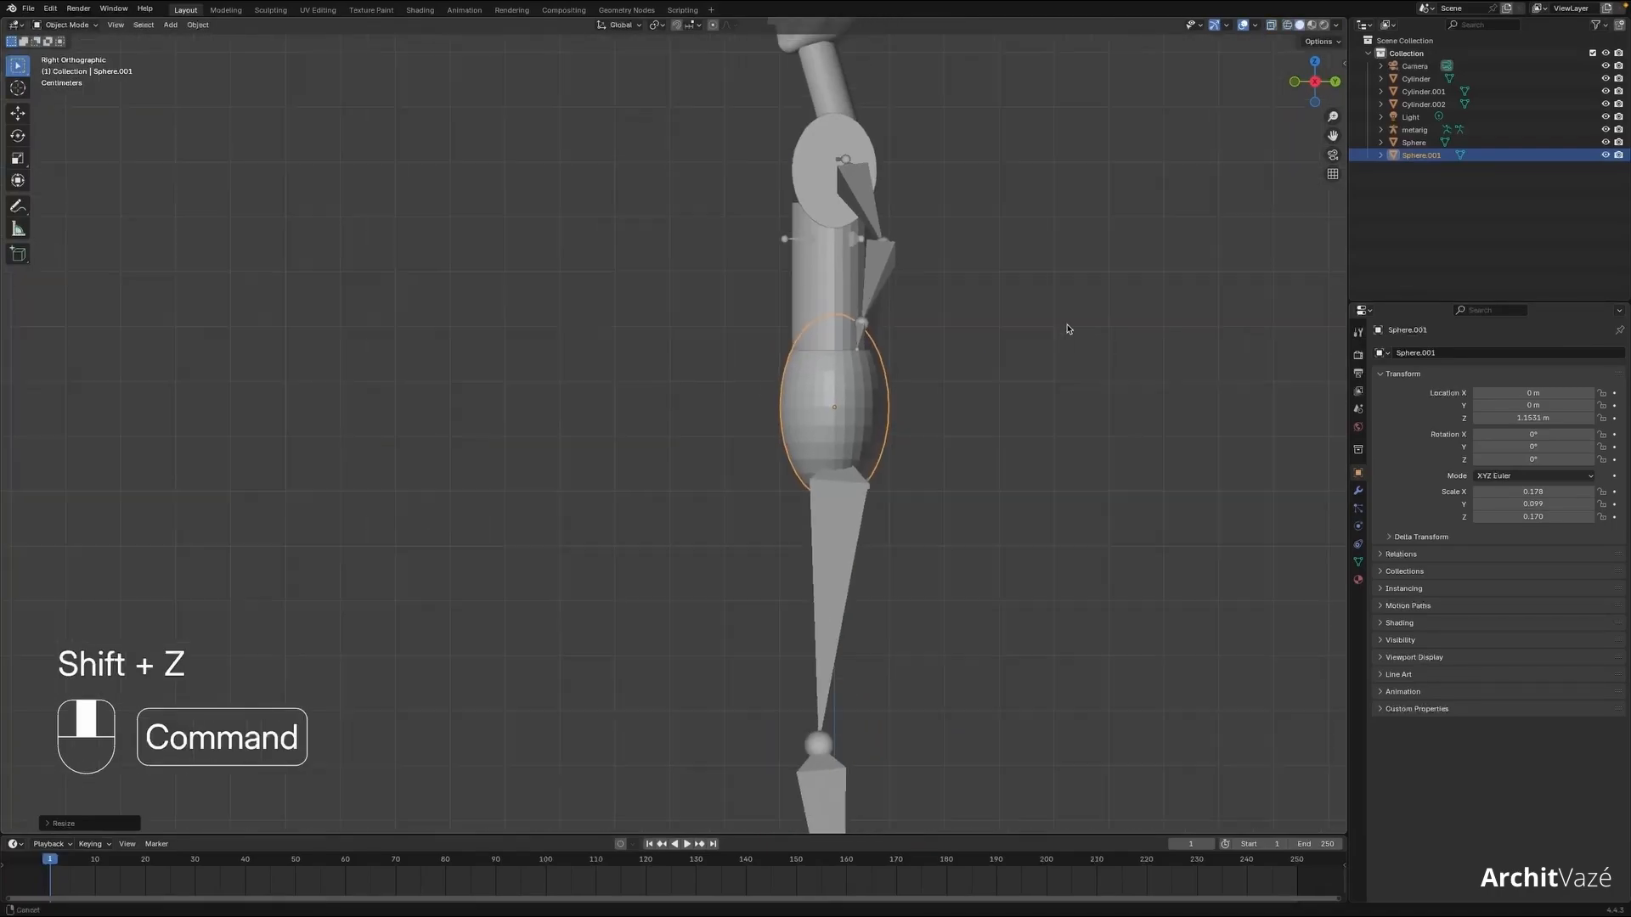
- In side view, tilt the pelvis sphere to an X rotation of about 11°
scroll(955, 459, "up", 1)
key("r")
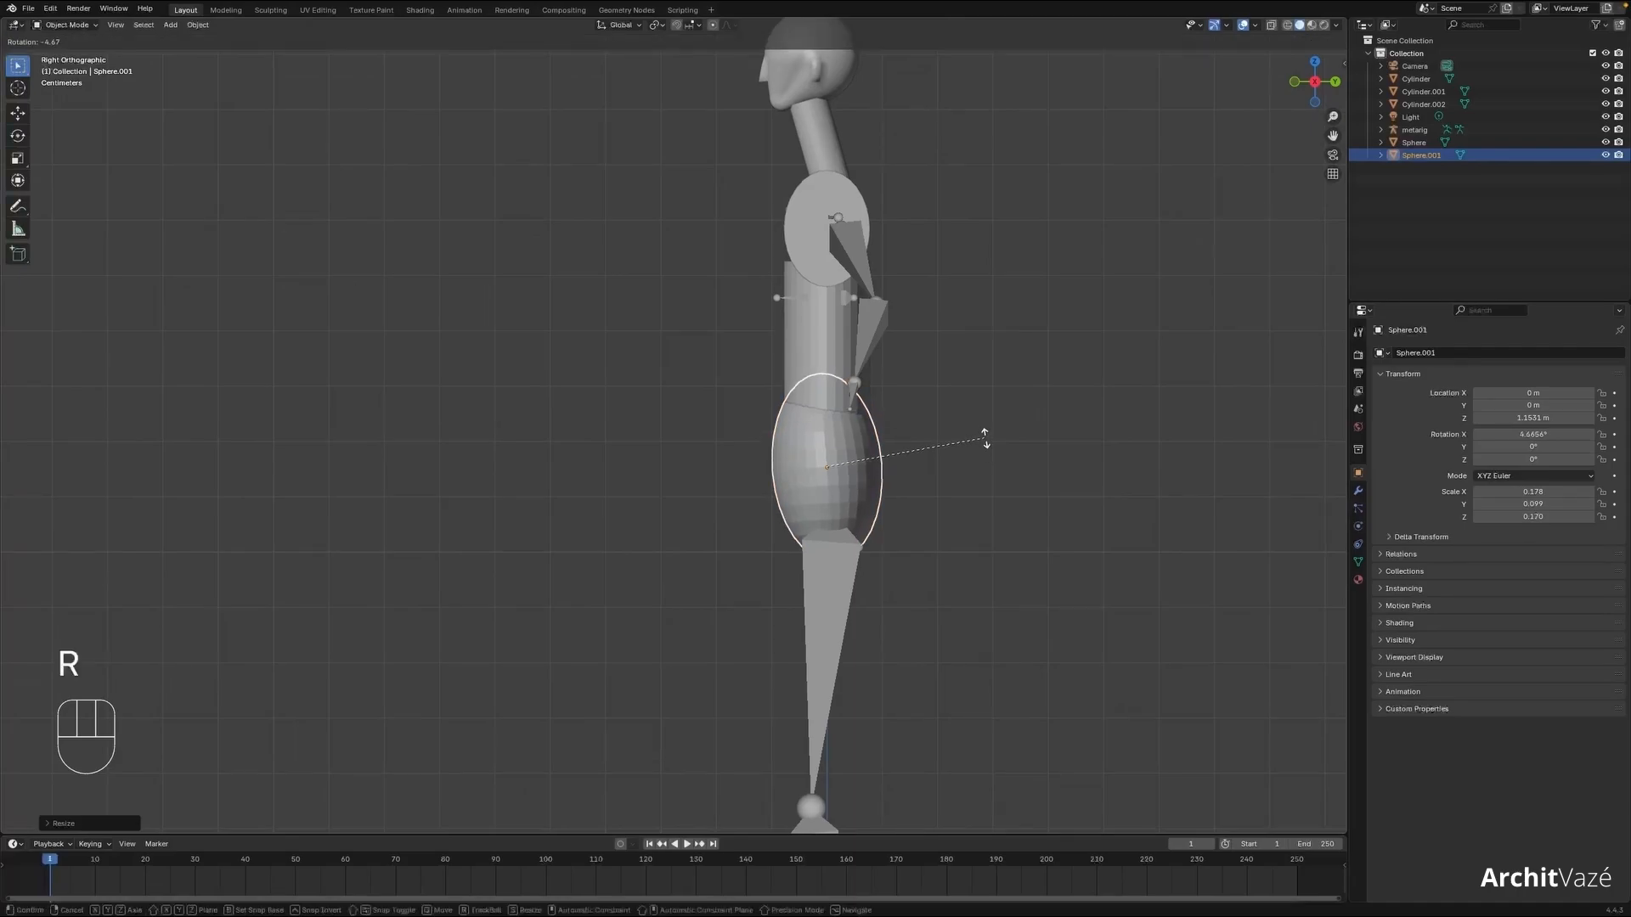
left_click(981, 423)
- Tilt the chest cylinder by about 22° in side view so its Y rotation is about 68°
left_click(854, 208)
key("r")
key("r")
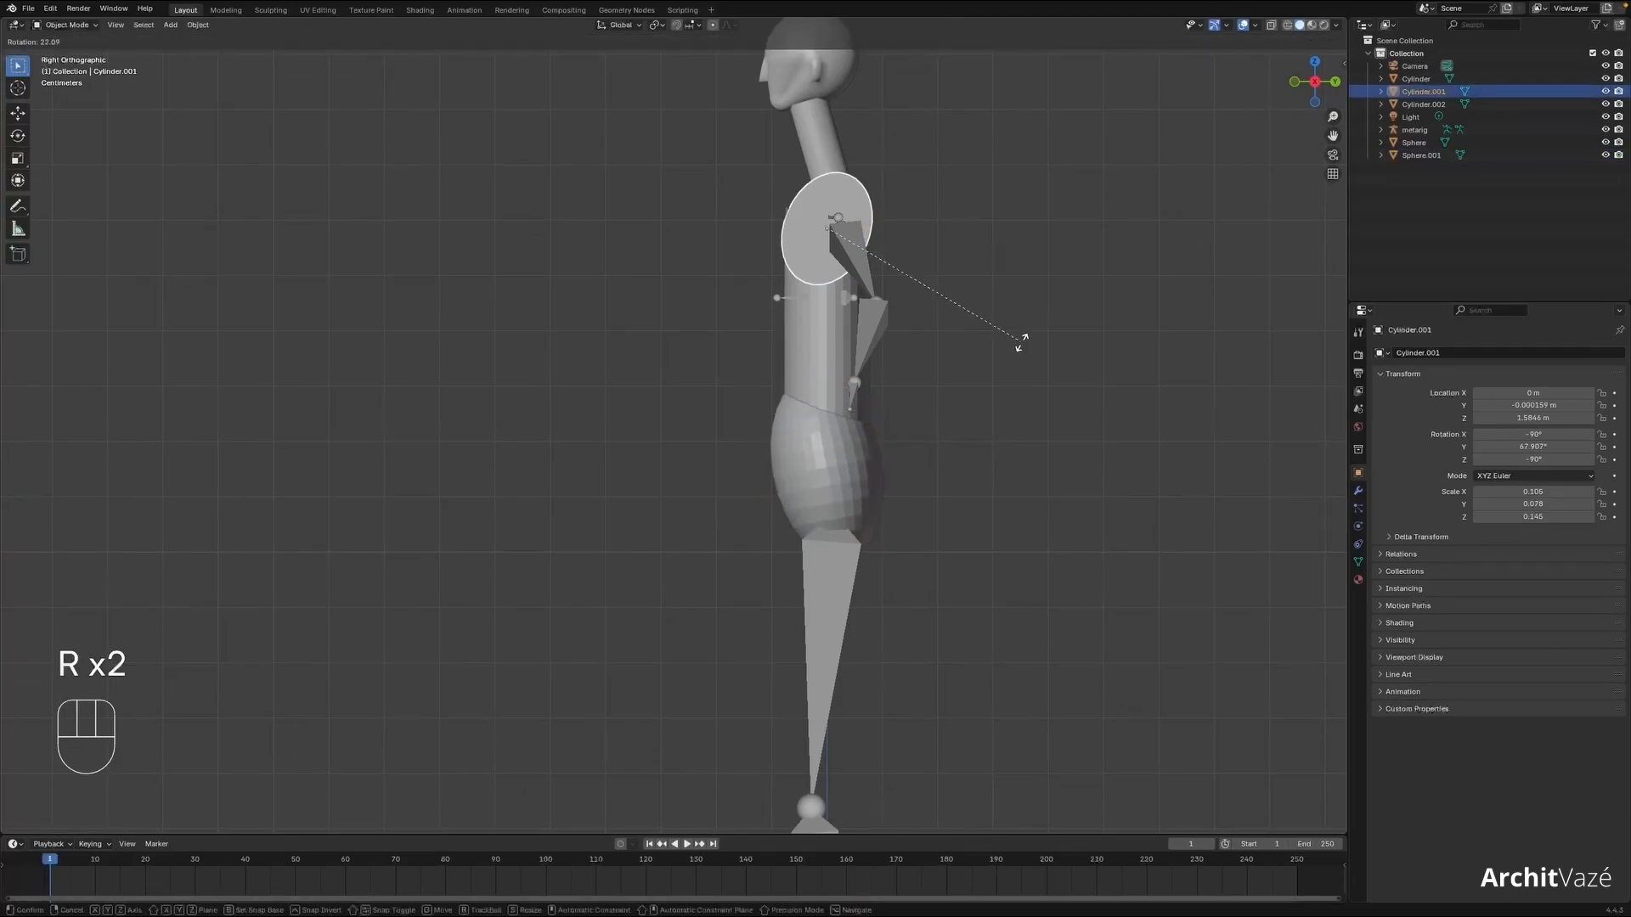
left_click(886, 293)
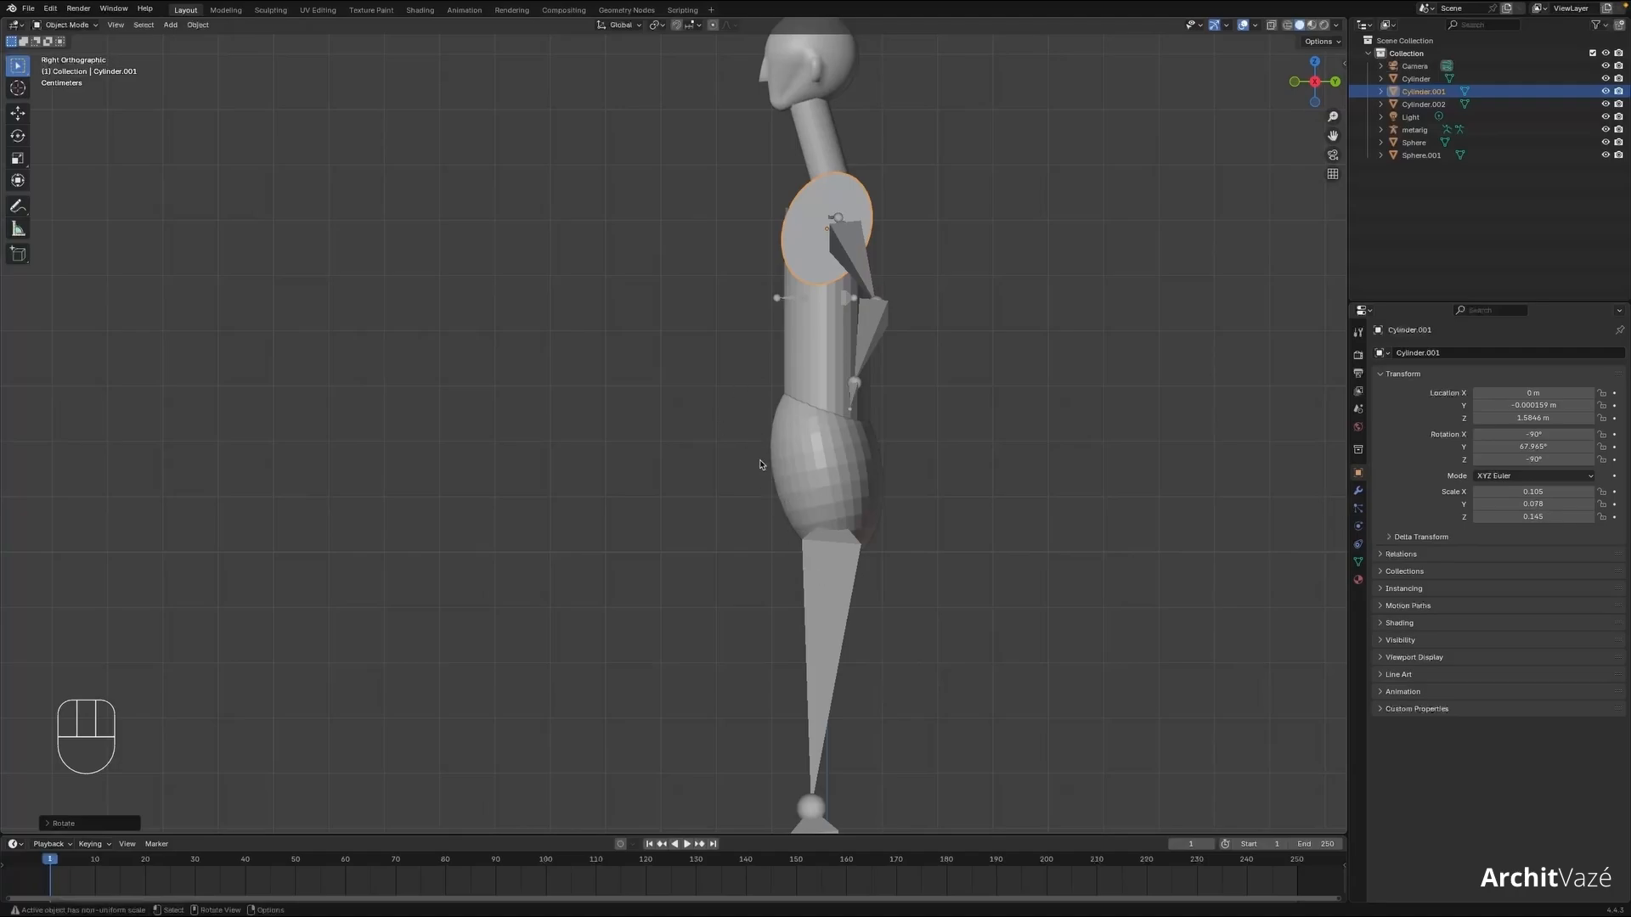
- Tilt the abdomen cylinder slightly in side view to line it up between the chest and pelvis
left_click(786, 358)
key("r")
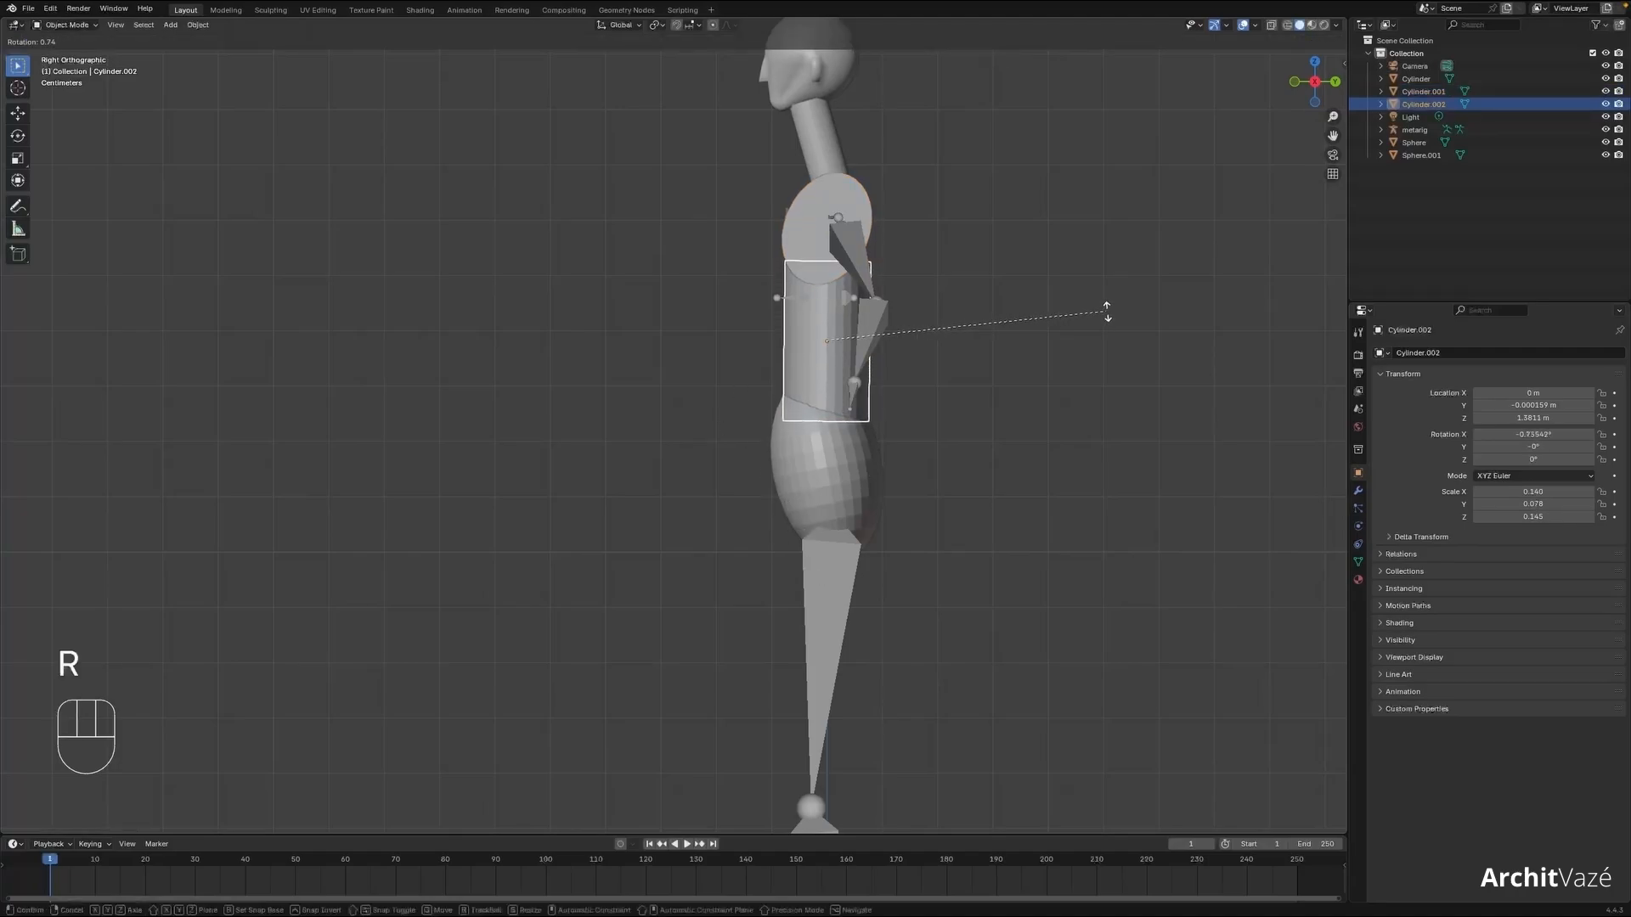
left_click(902, 310)
- Select the chest cylinder and save the project file
middle_click_drag(902, 310, 849, 373)
key("Tab")
key("Tab")
scroll(955, 327, "down", 5)
left_click(768, 327)
key("super+s")
left_click(1349, 861)
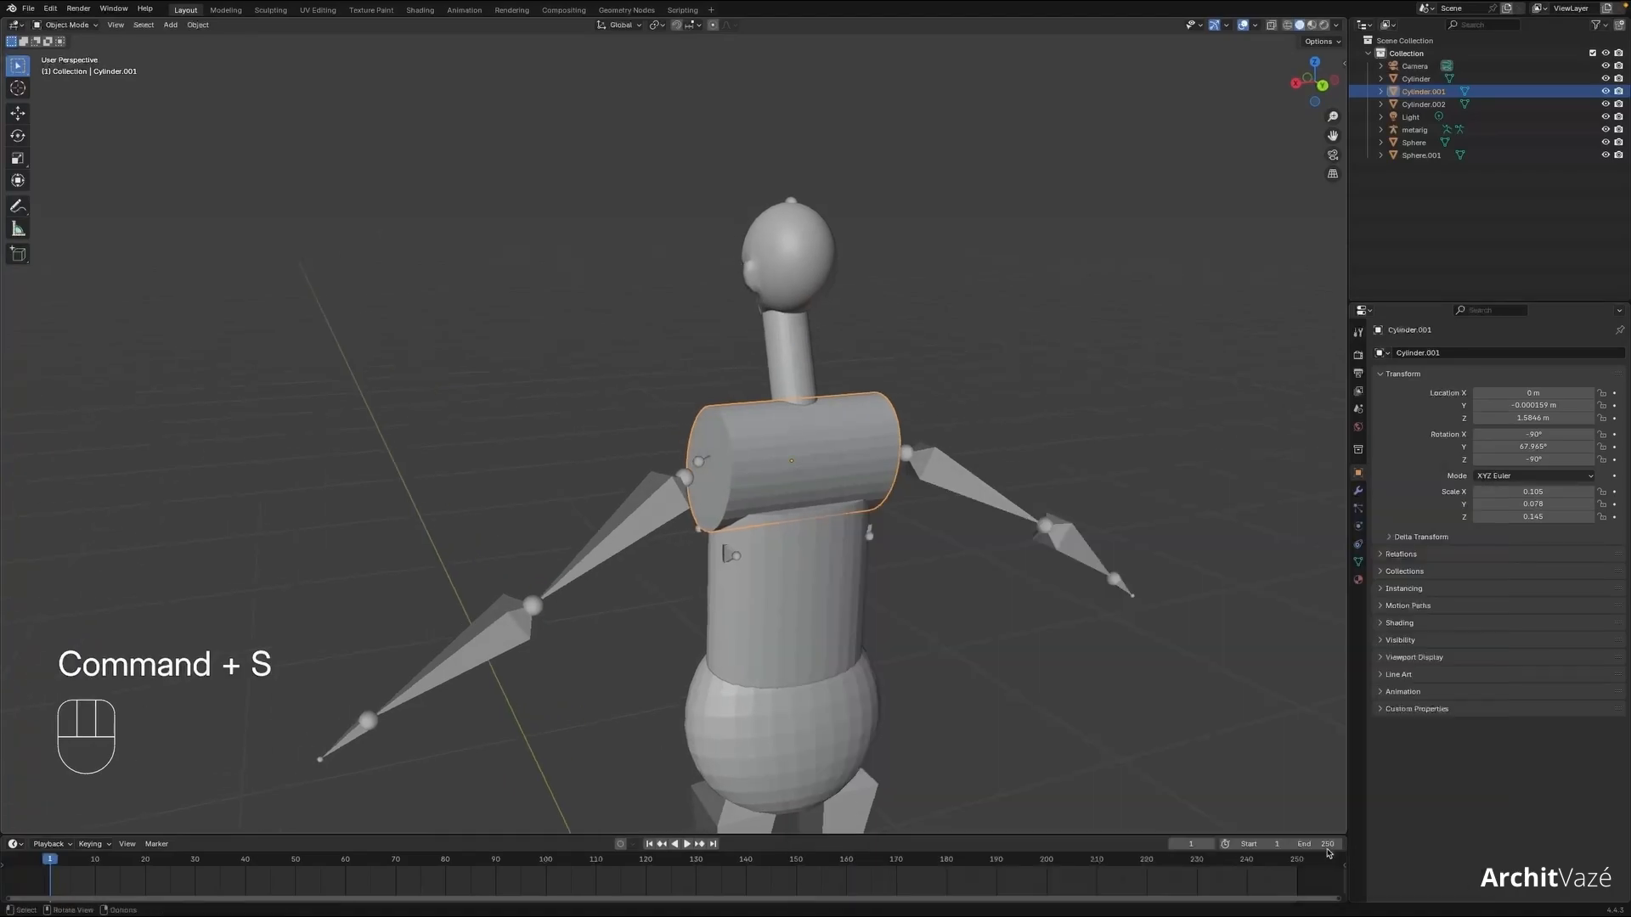
- In wireframe side view, scale the head up uniformly to about 0.118, then narrow its Y scale to about 0.106
left_click(786, 265)
middle_click_drag(786, 265, 895, 281)
key("grave")
left_click(985, 326)
key("grave")
left_click(1003, 327)
key("shift+z")
scroll(1011, 306, "down", 5)
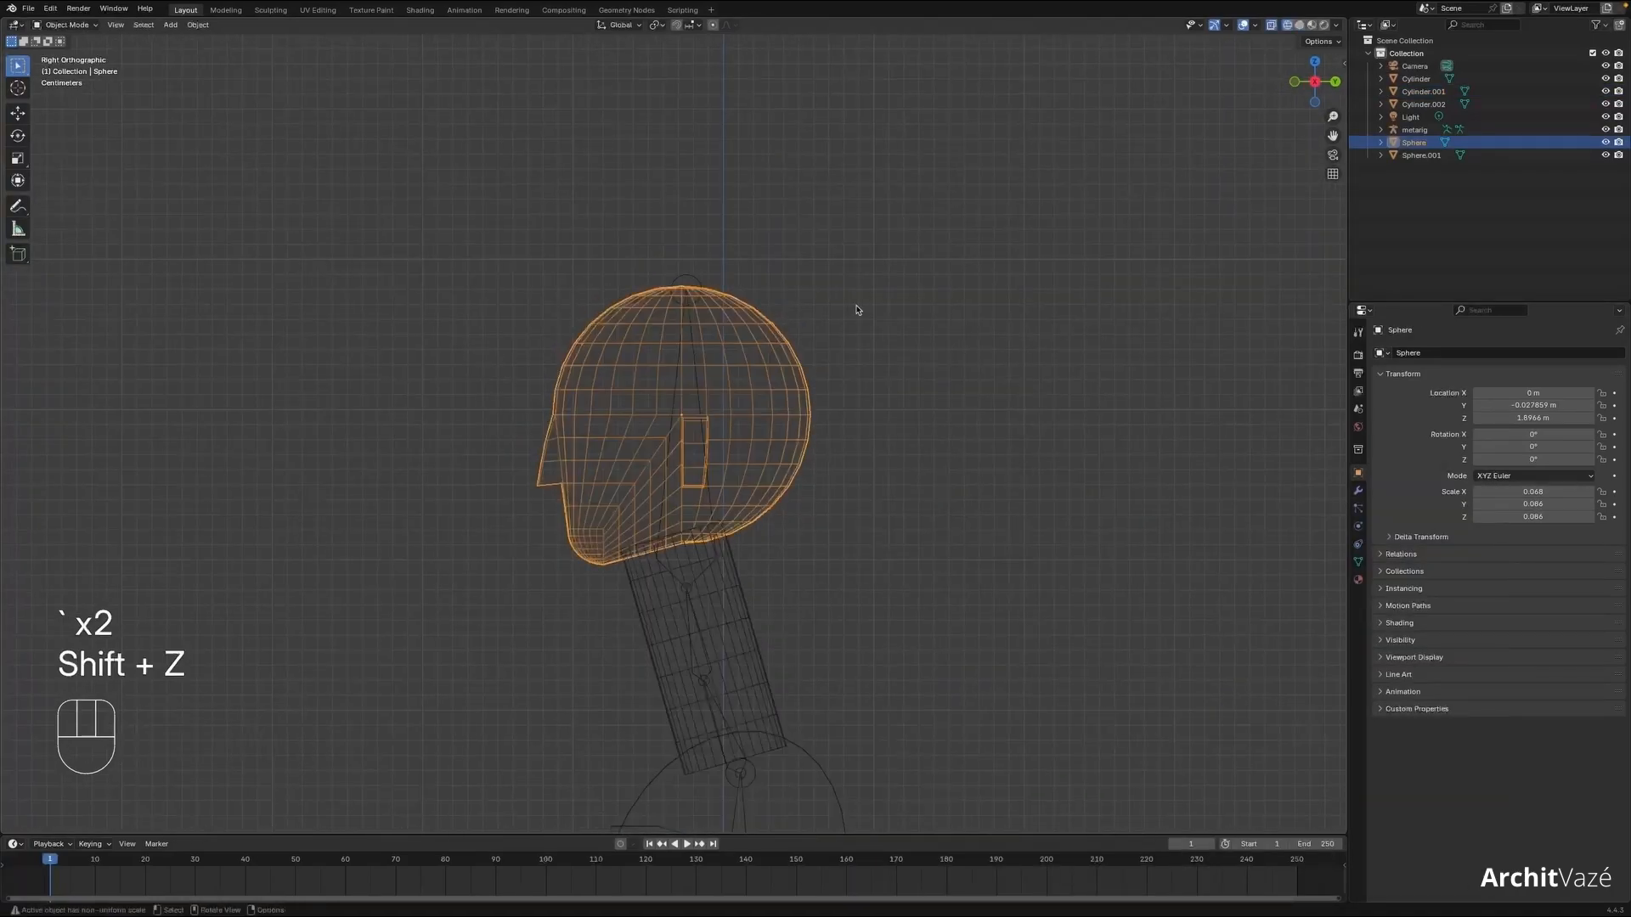
key("s")
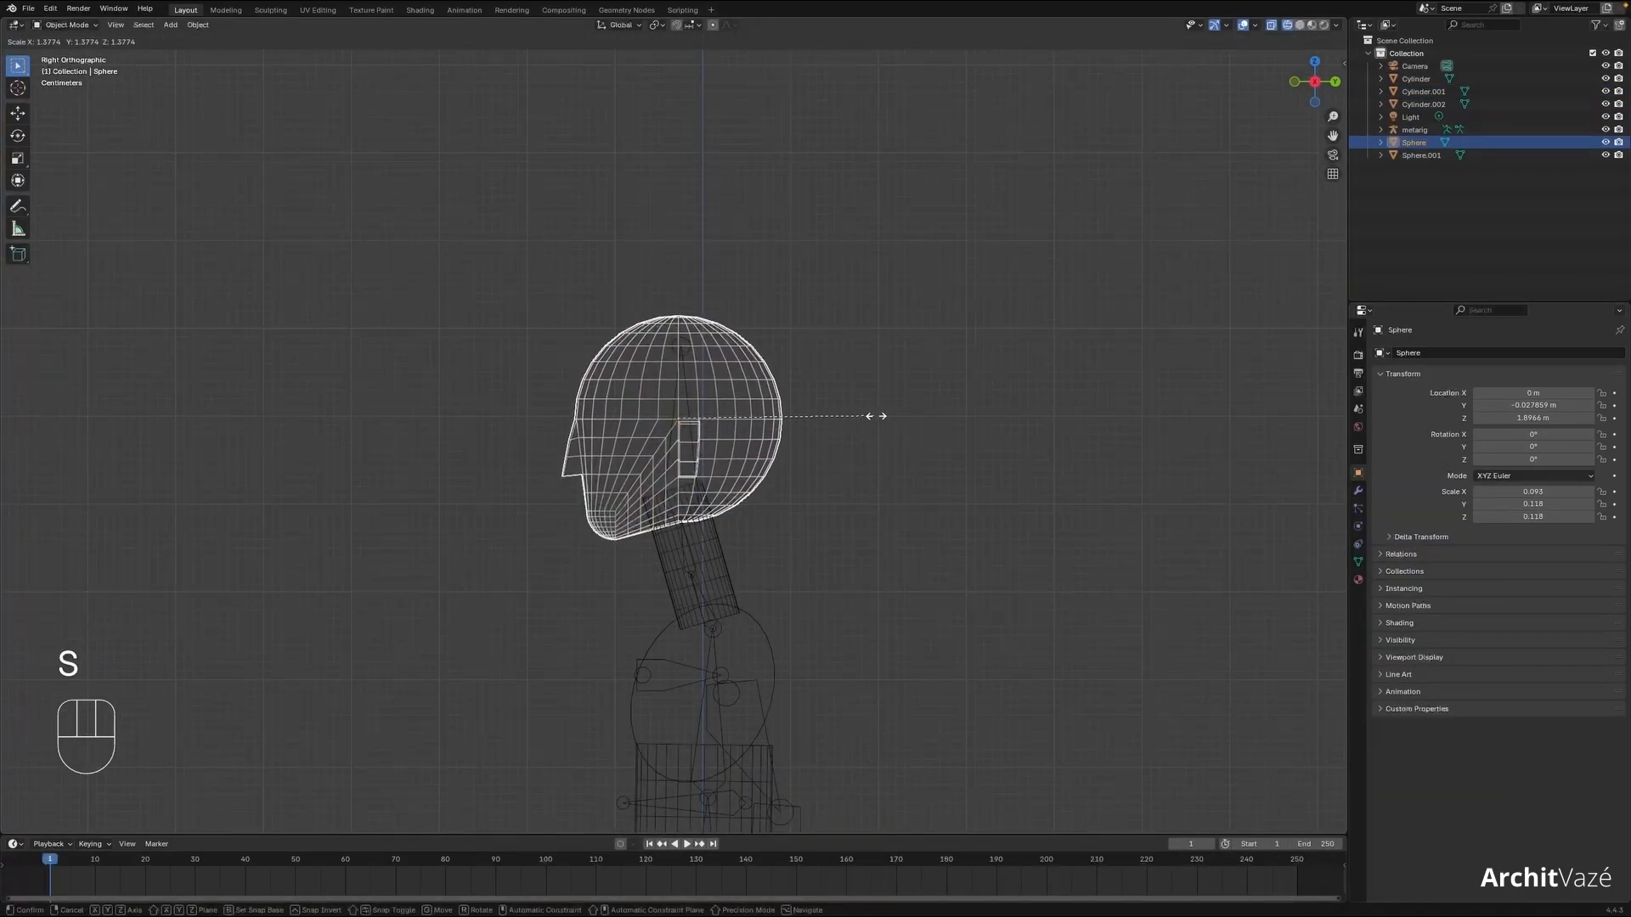
key("x")
key("y")
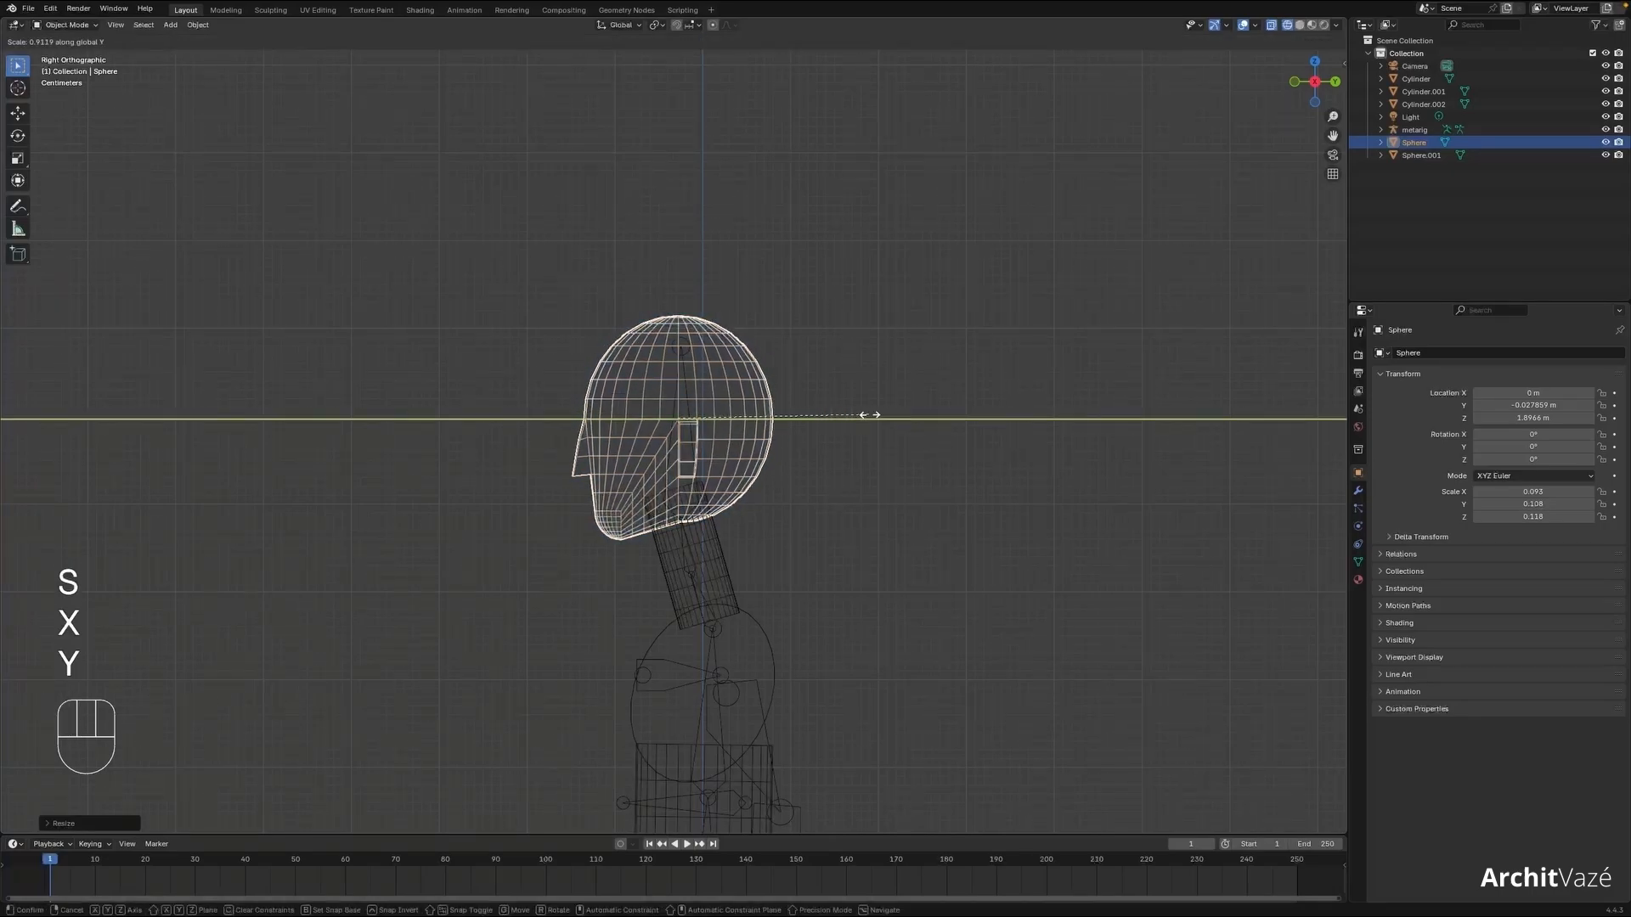
- Move the head down onto the rig's head bone, at about Y -0.033 m and Z 1.855 m
key("g")
left_click(853, 418)
scroll(699, 522, "up", 2)
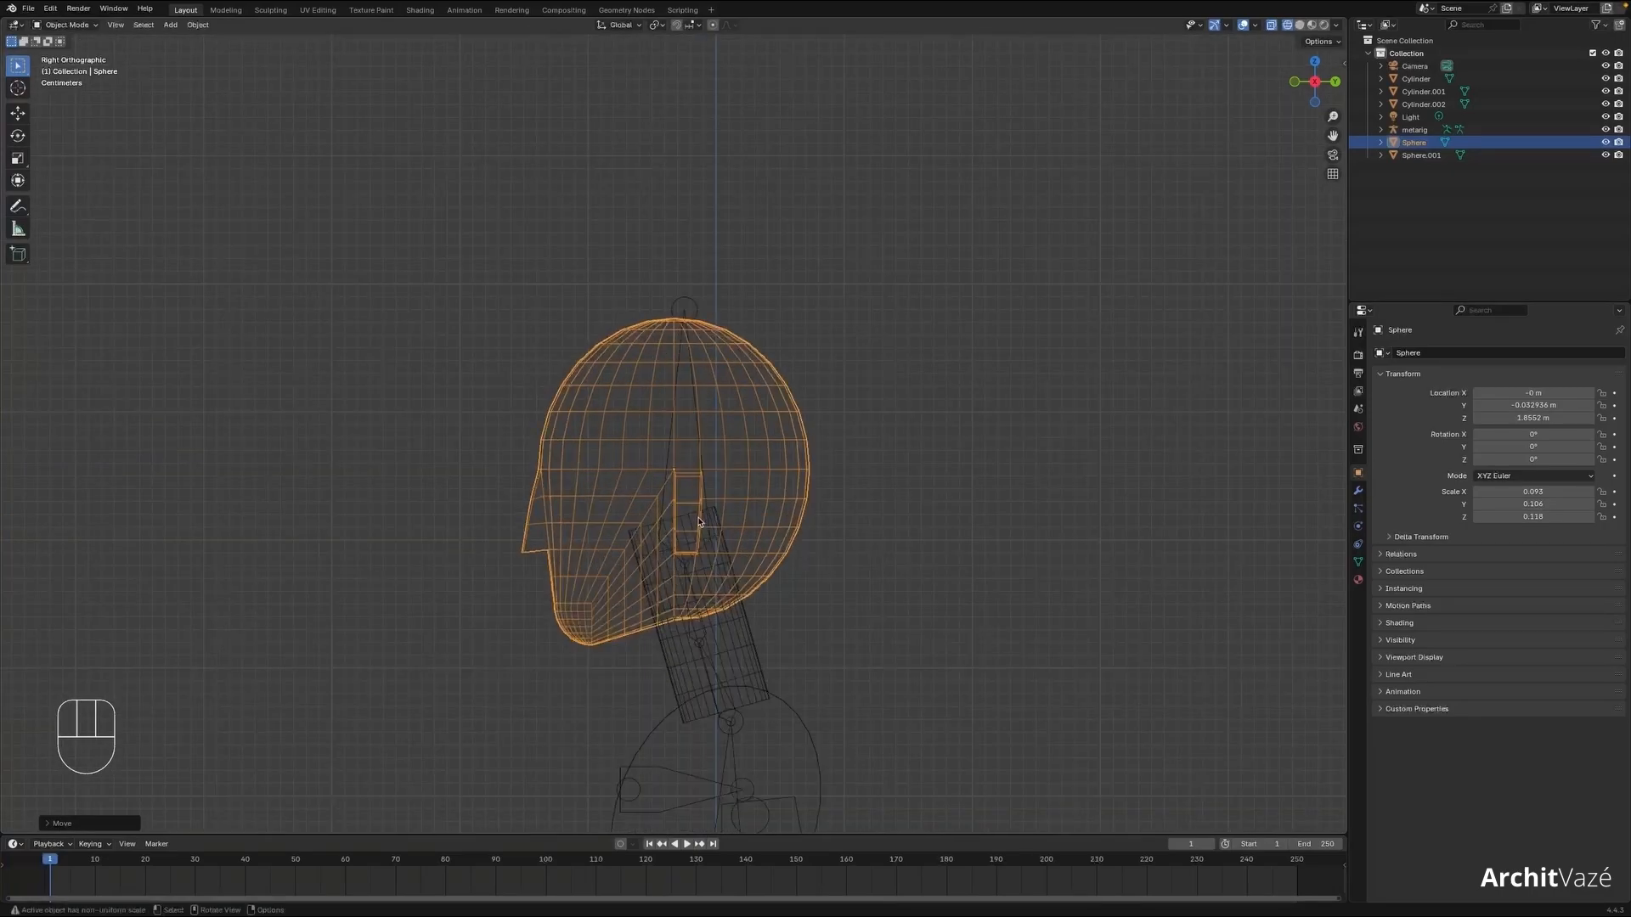
- Shorten the head along Z to a scale of about 0.111 and nudge it to about Y -0.028 m, Z 1.858 m
left_click(698, 307)
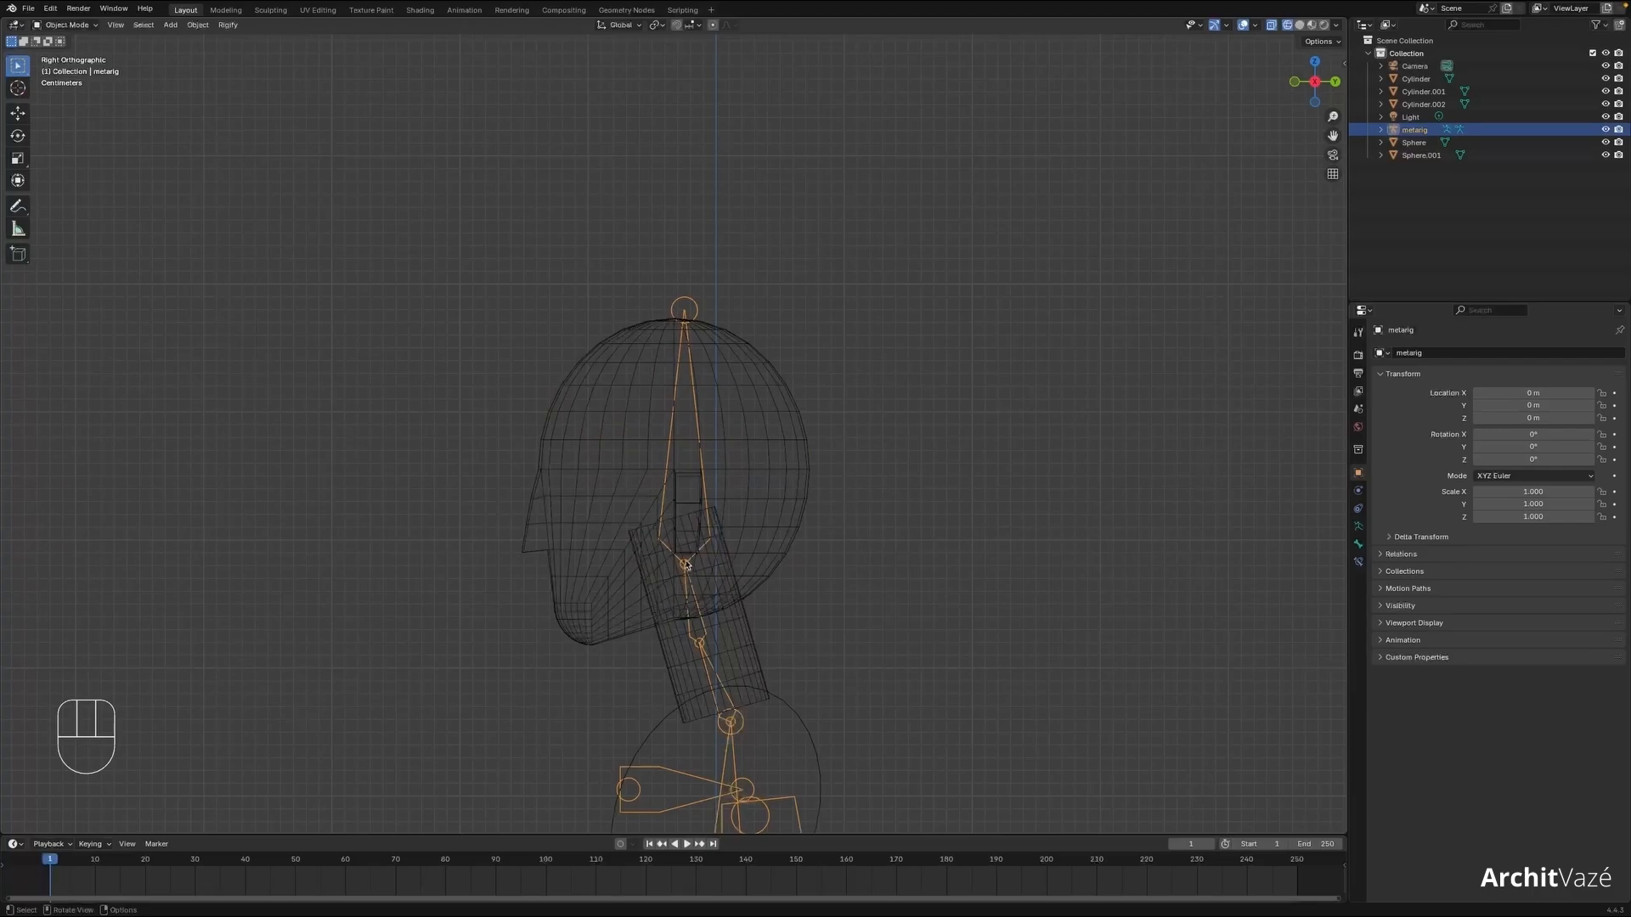
left_click(597, 656)
key("s")
key("z")
left_click(983, 549)
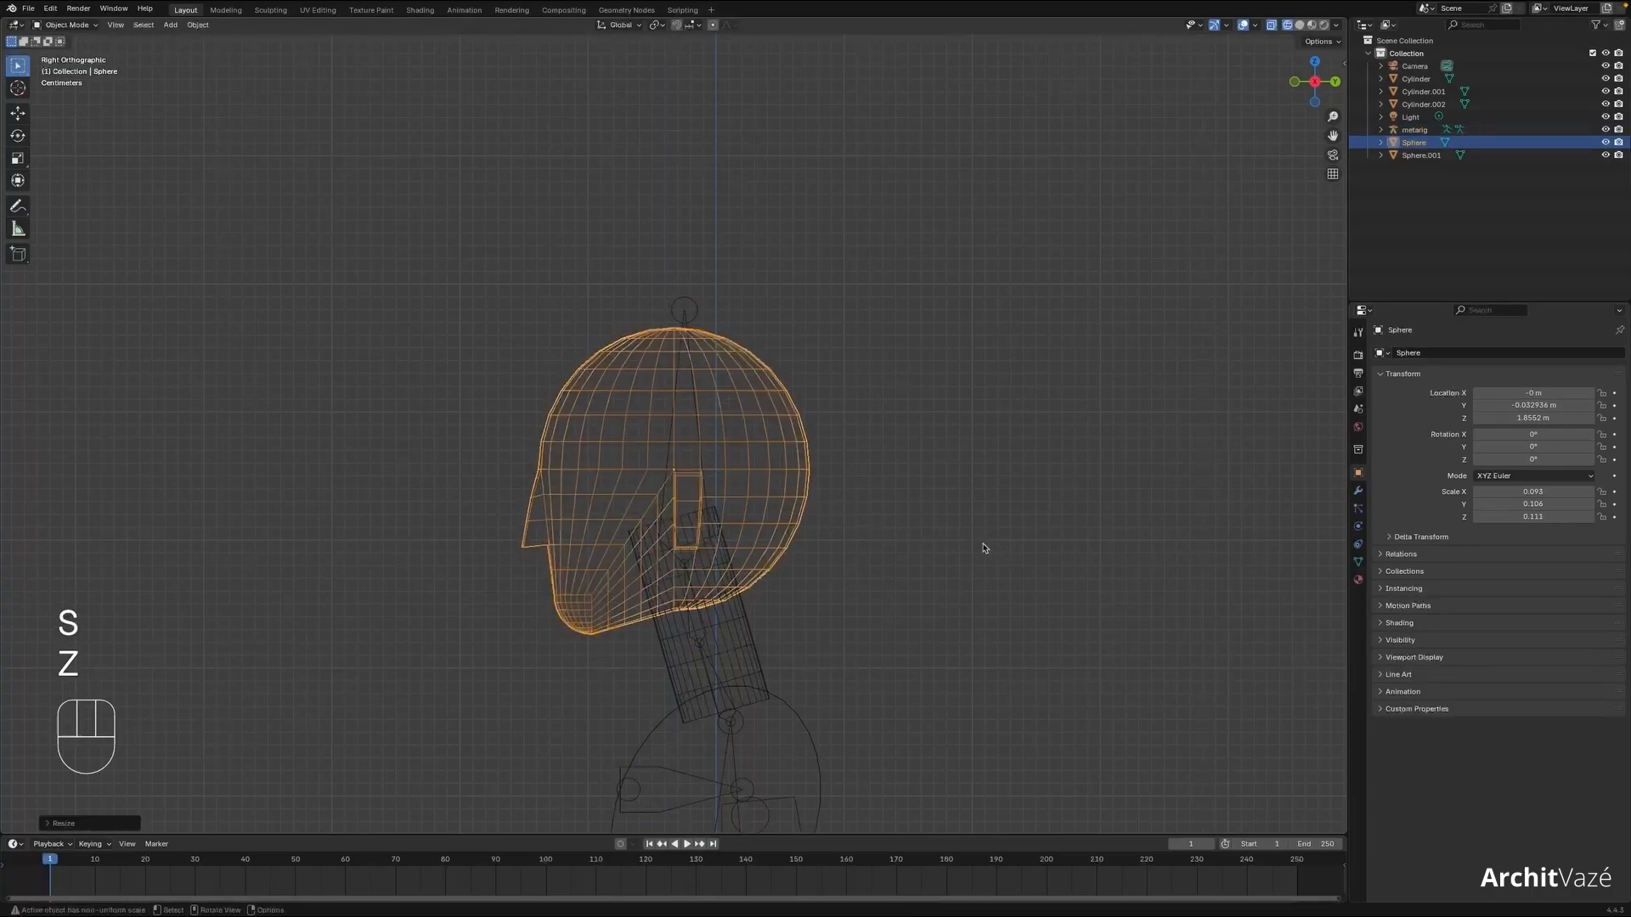
key("g")
left_click(987, 538)
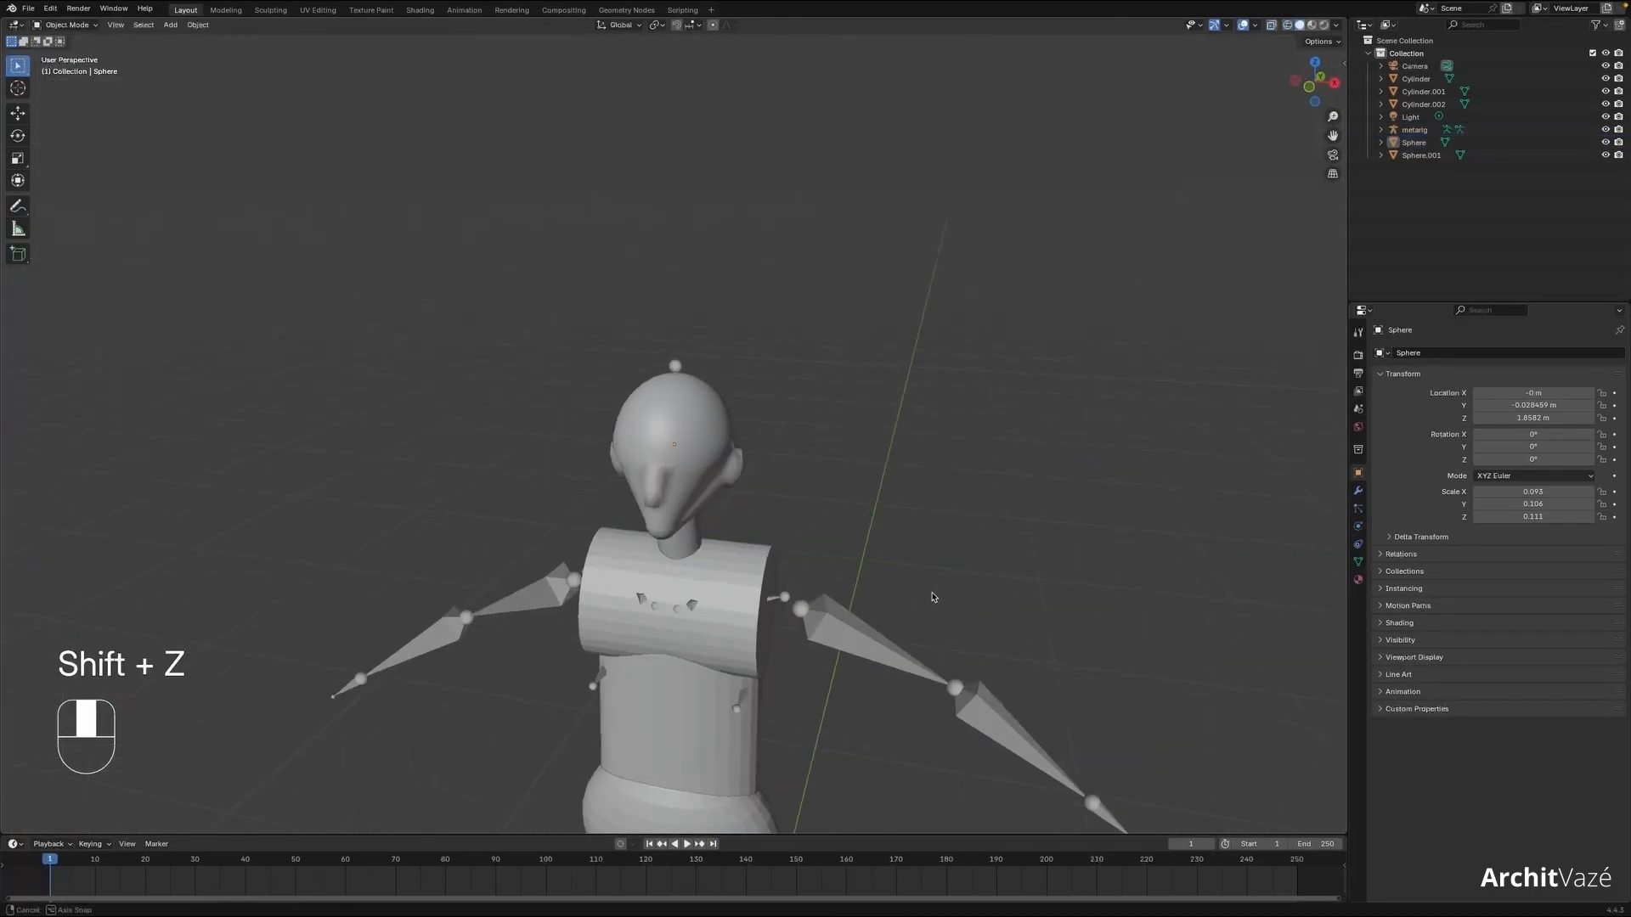
- Return to solid shading and apply Shade Smooth to the neck, chest, abdomen and pelvis meshes
middle_click_drag(932, 597, 693, 569)
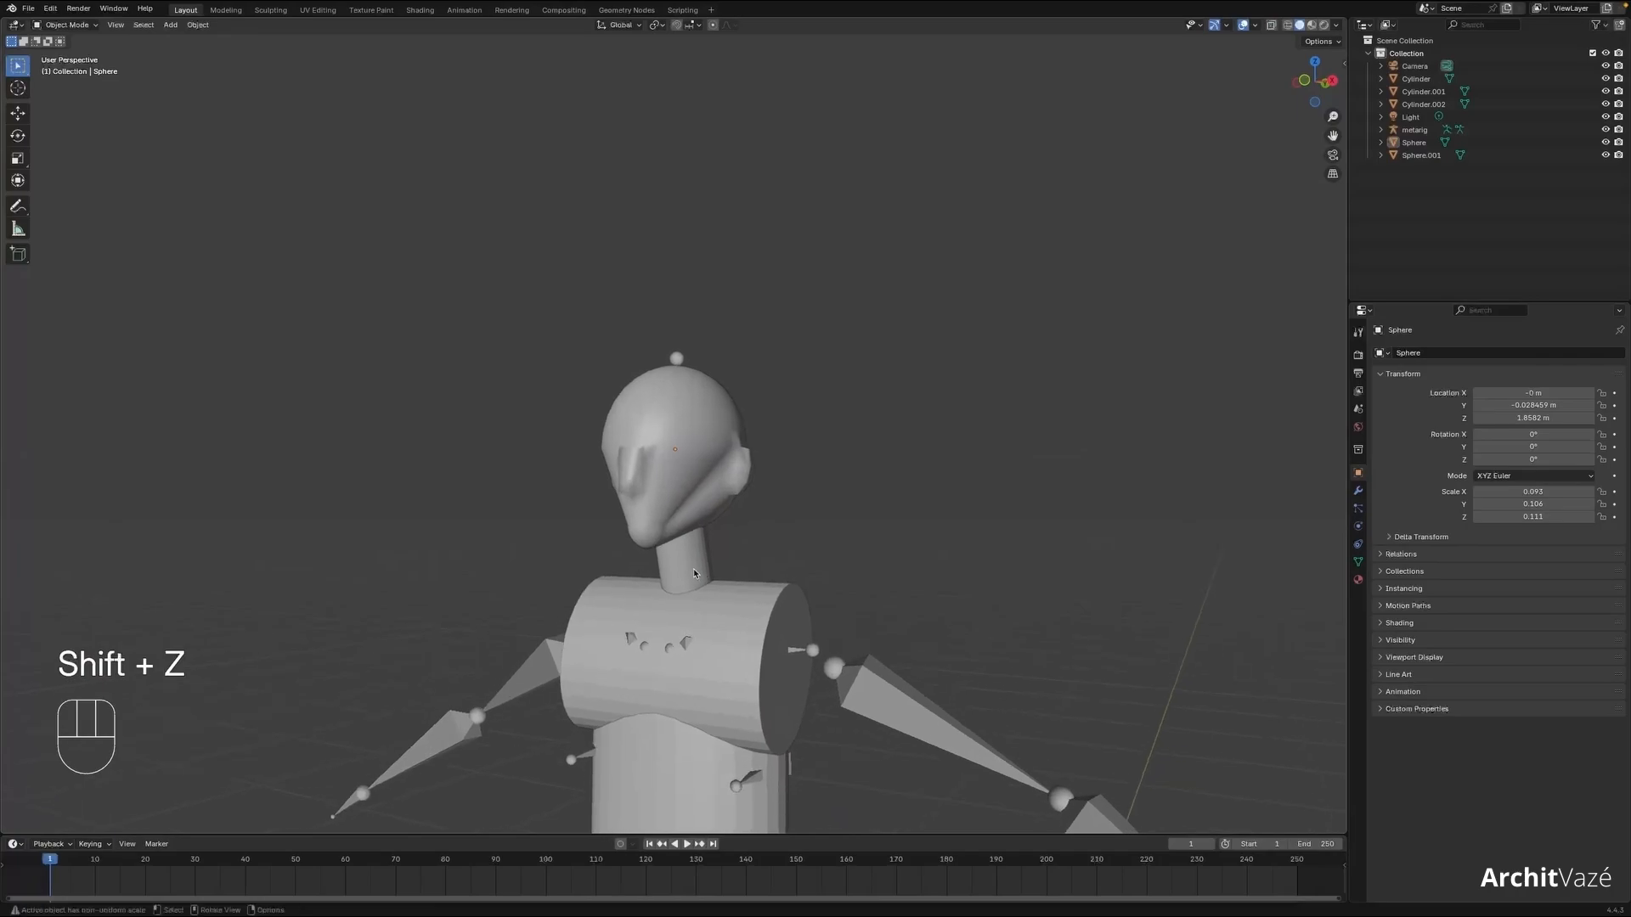
left_click(693, 568)
right_click(696, 566)
left_click(696, 564)
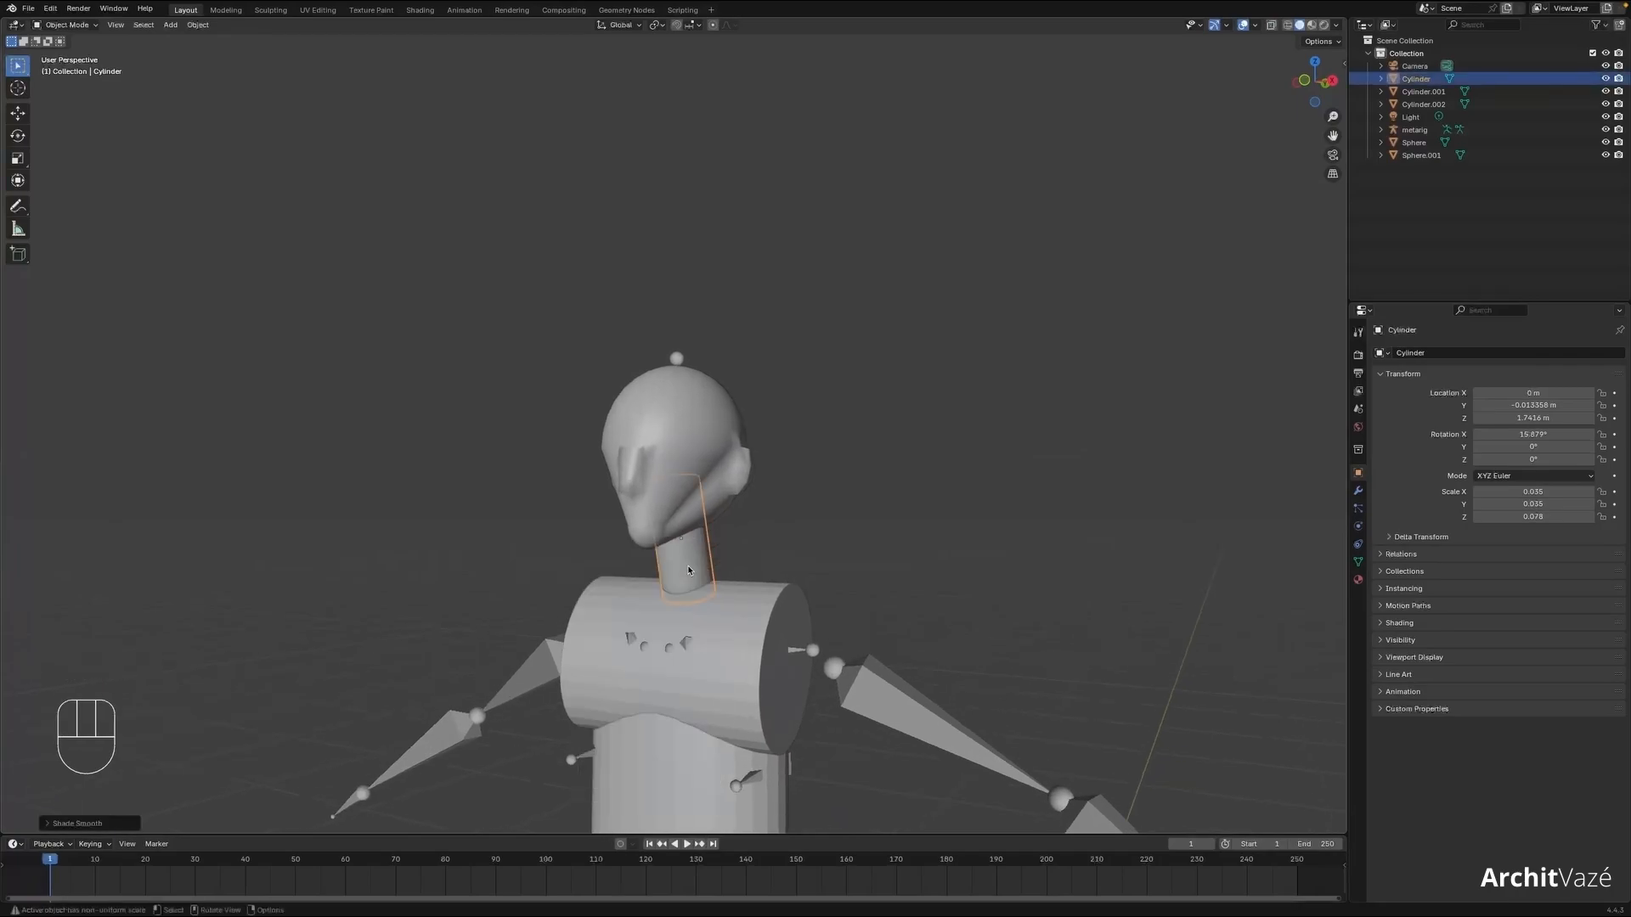
left_click(673, 692)
right_click(710, 586)
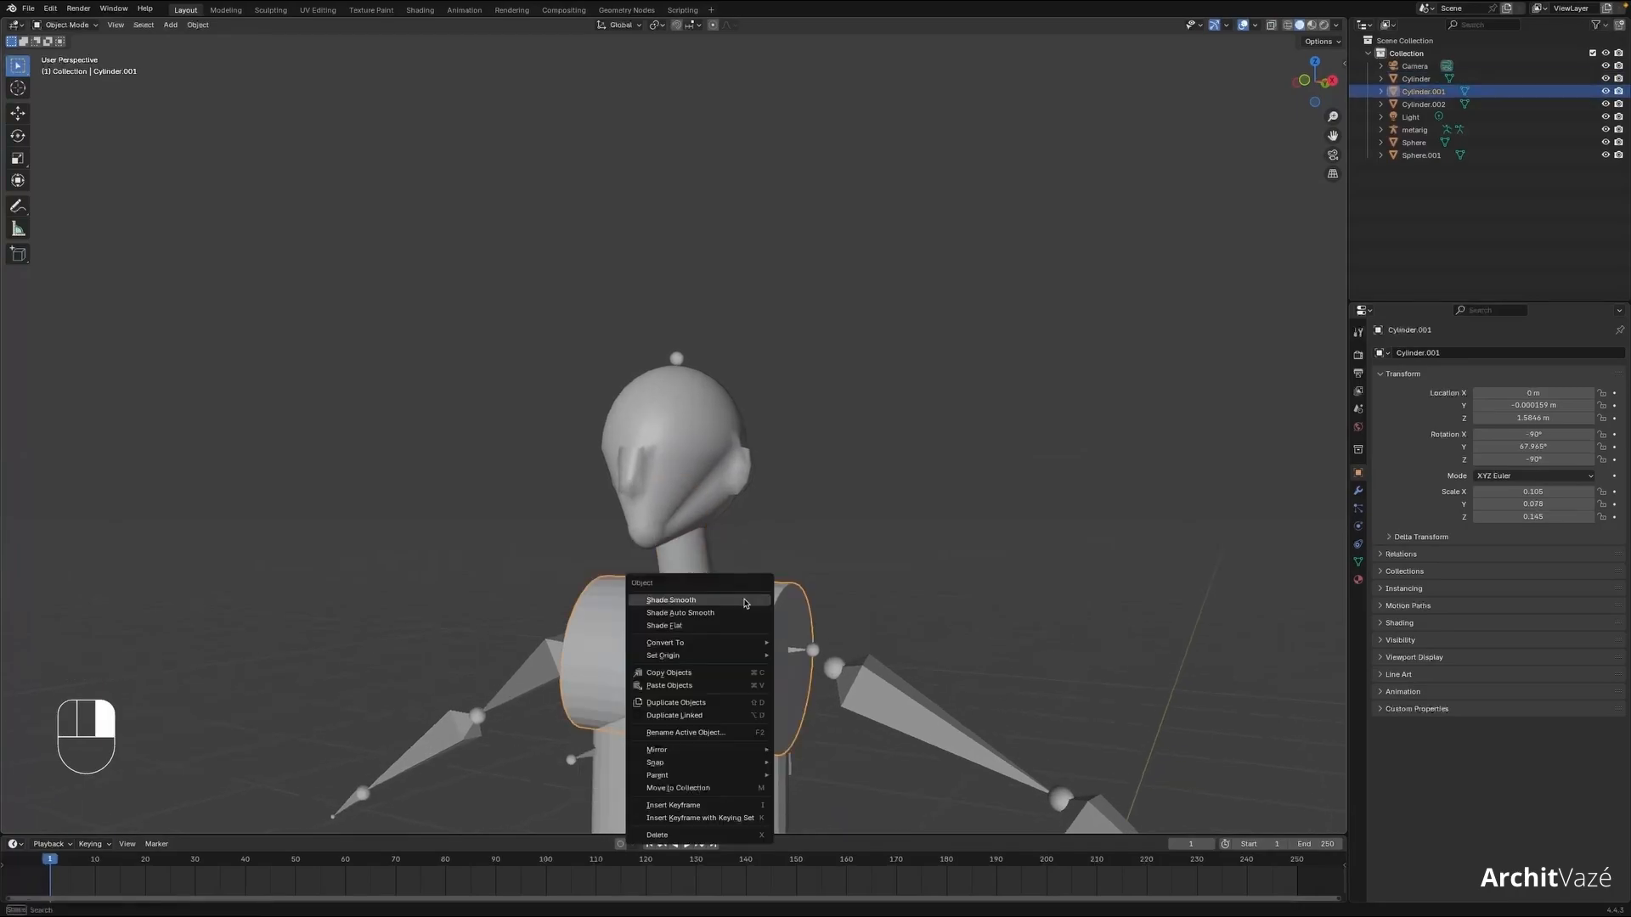
left_click(722, 595)
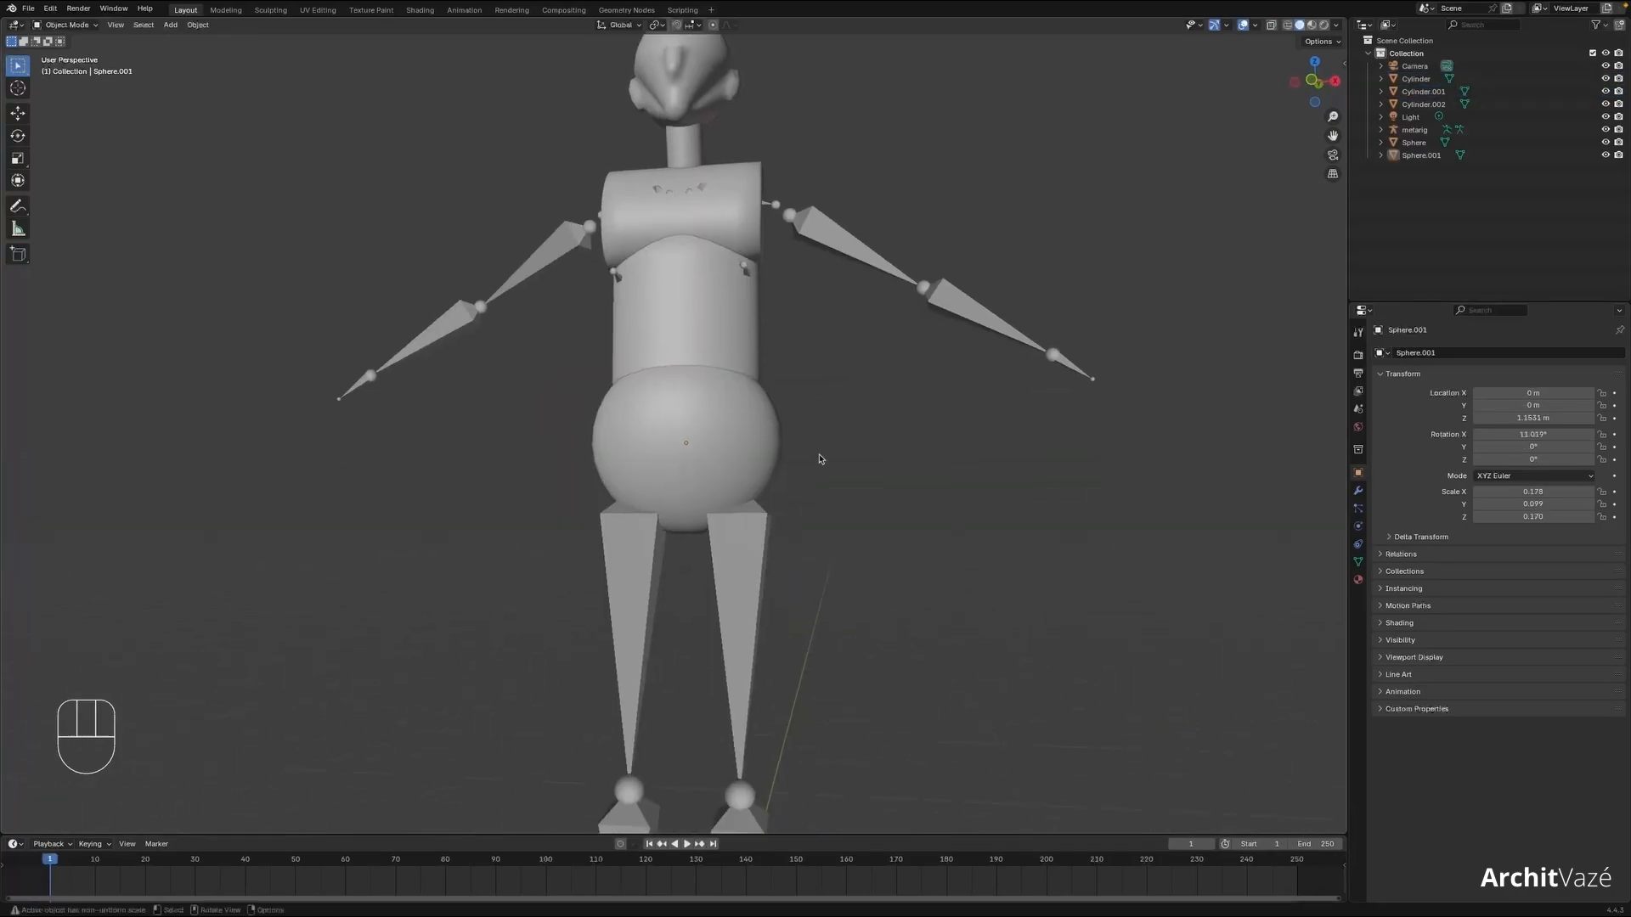
- Add a cylinder at the world origin and scale it down uniformly to about 0.060
scroll(821, 459, "down", 2)
middle_click_drag(823, 581, 835, 532, "shift")
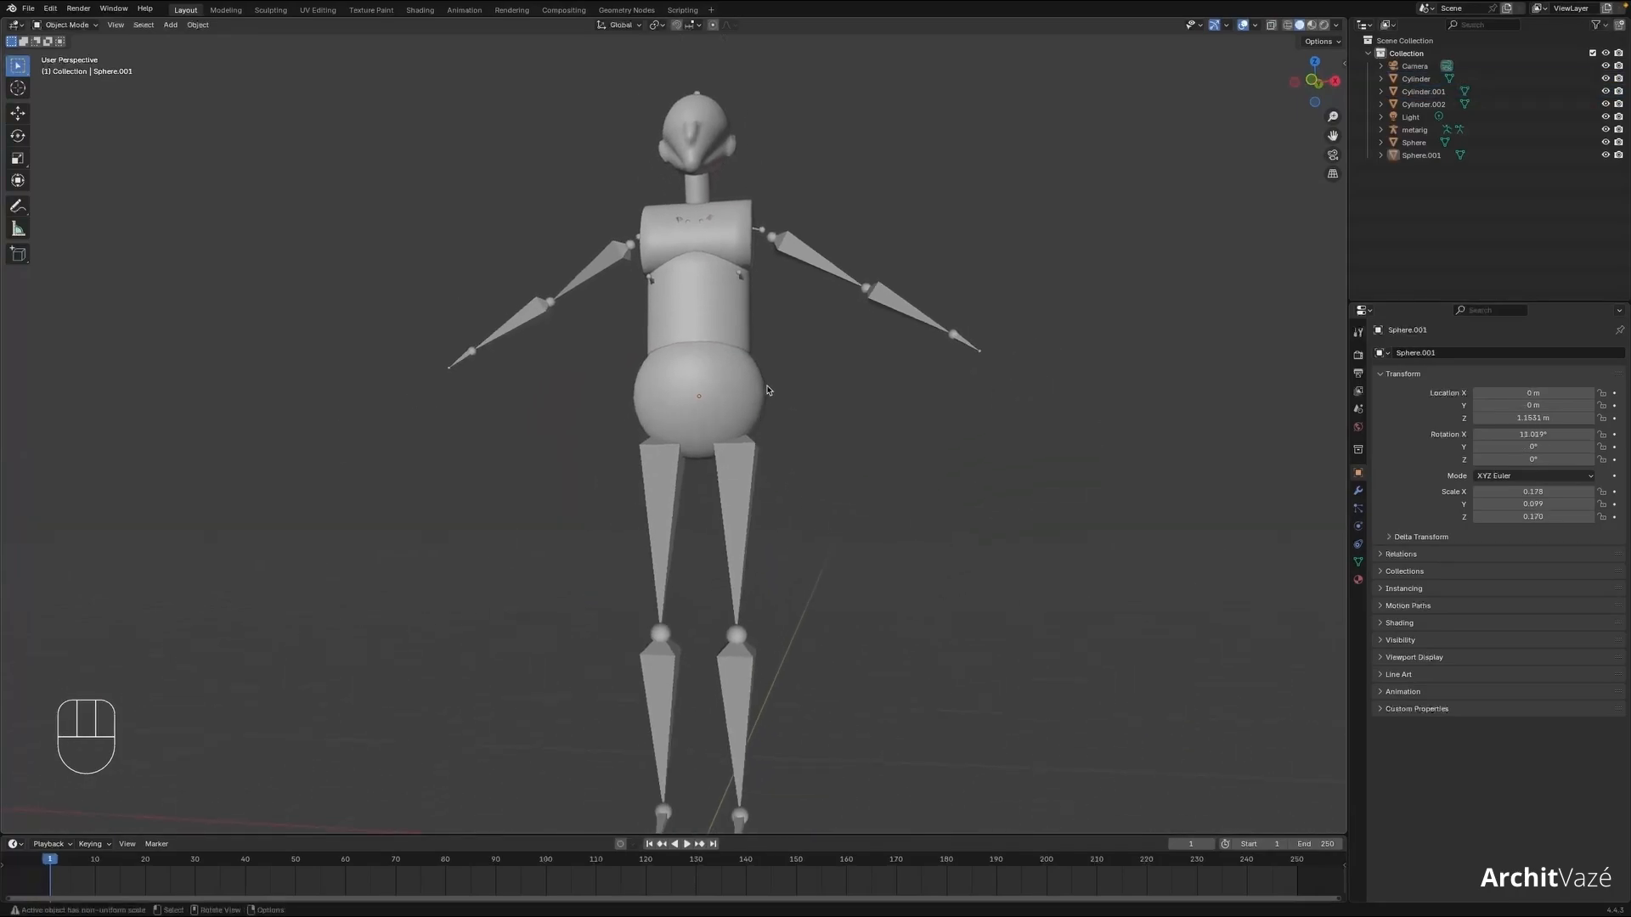
middle_click_drag(822, 456, 835, 383, "shift")
middle_click_drag(795, 524, 816, 546)
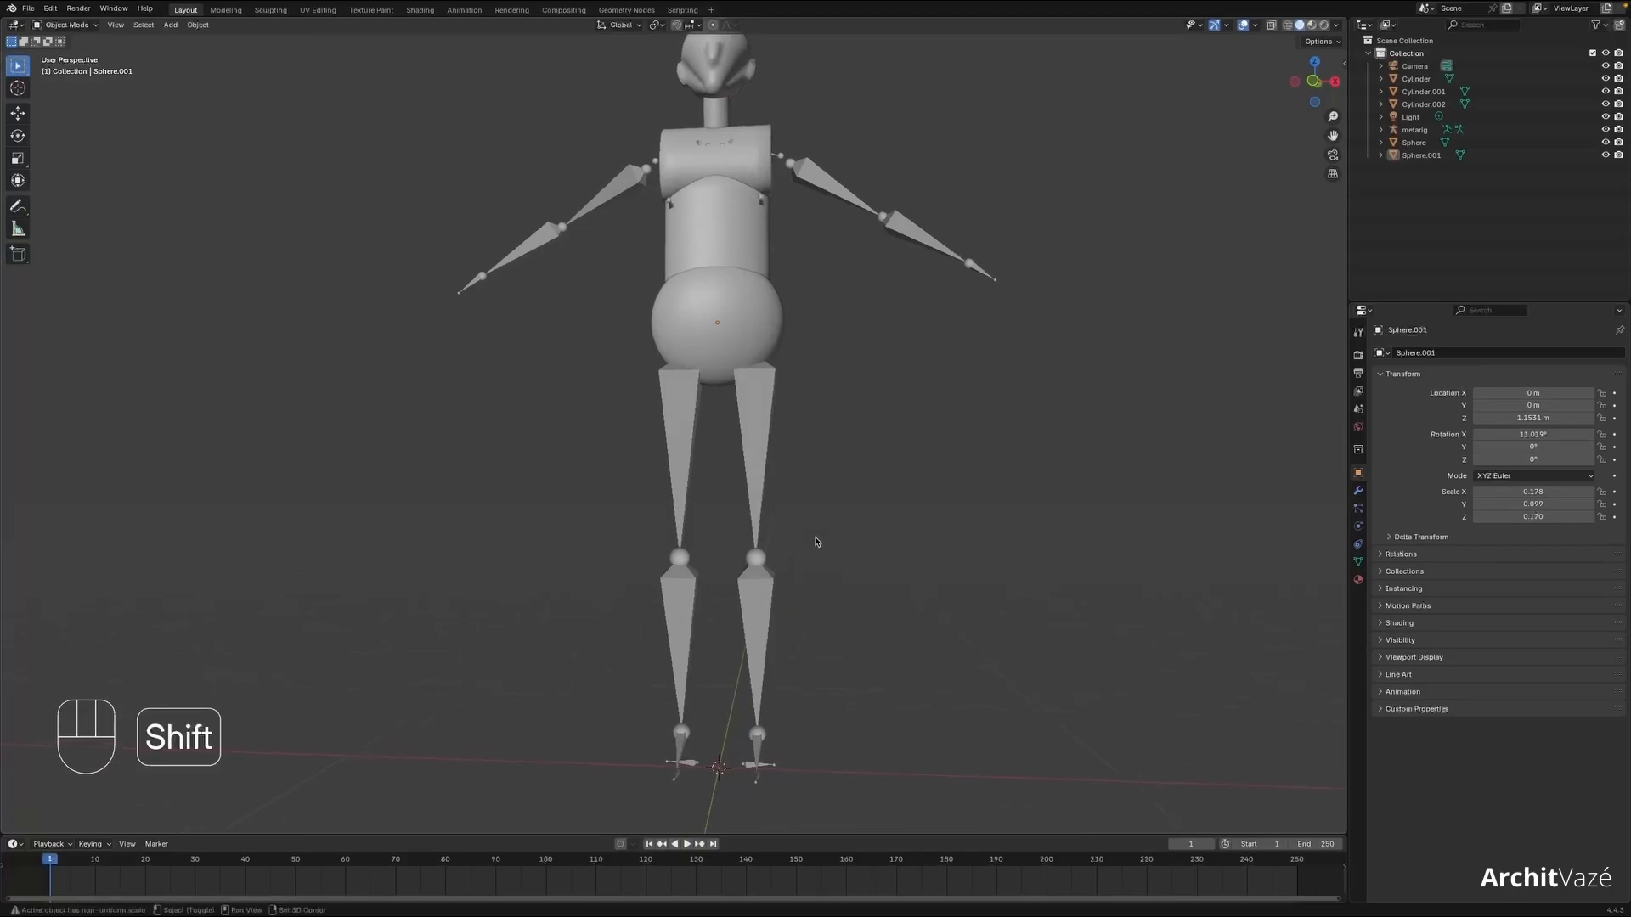
key("shift+a")
mouse_move(816, 539)
left_click(905, 606)
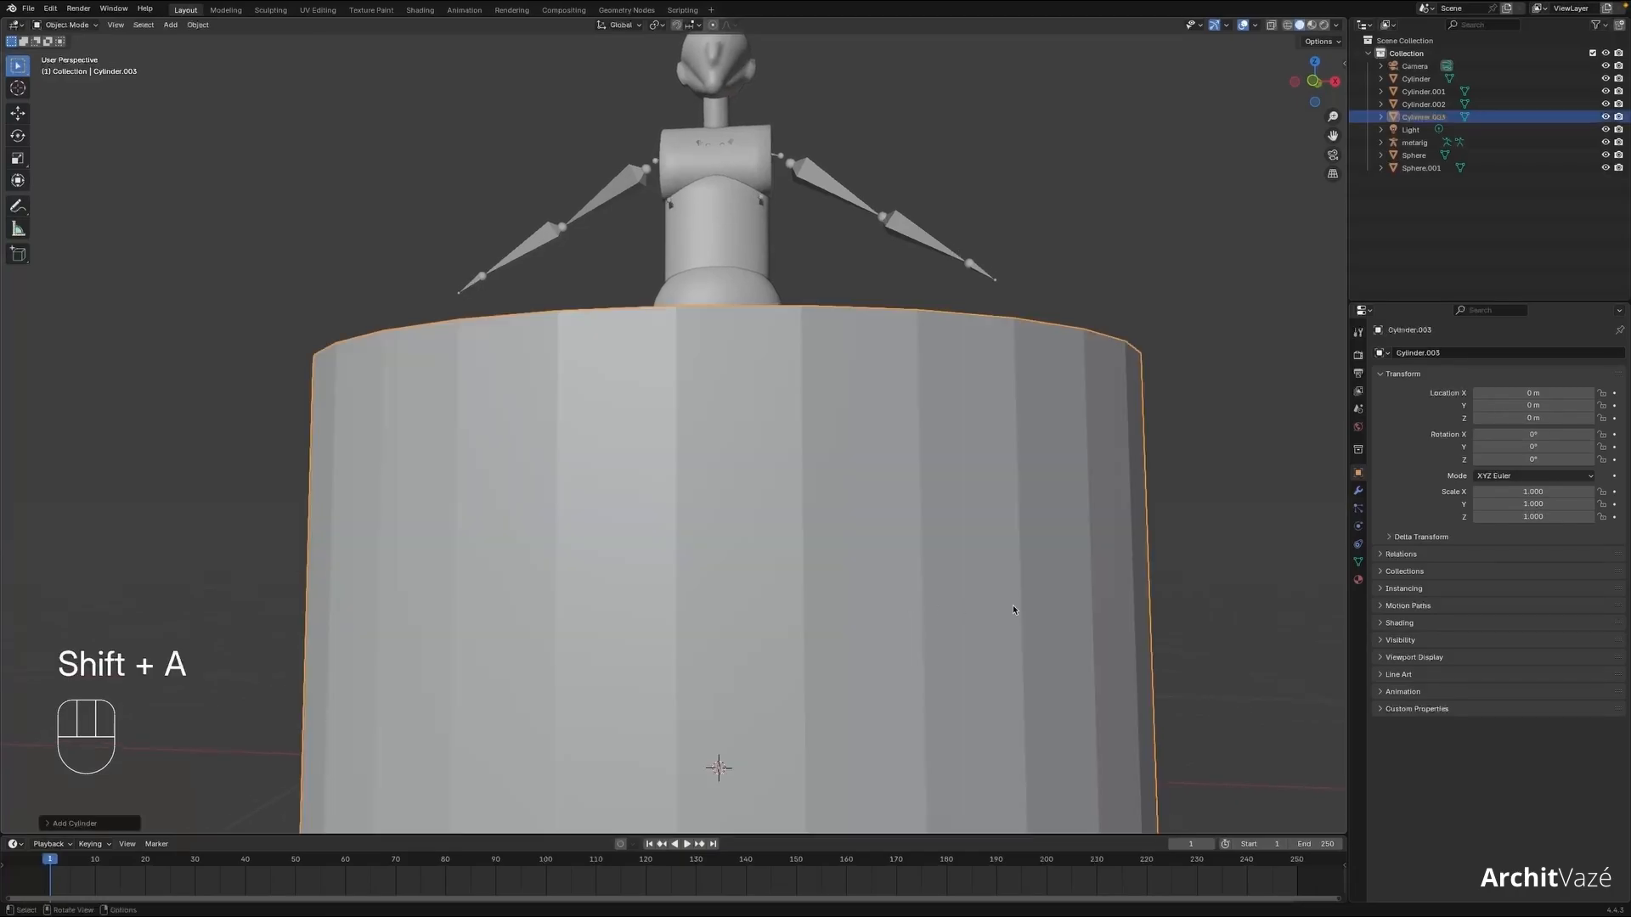
key("s")
left_click(747, 747)
- In front view, move the new cylinder onto one thigh bone at about X 0.107 m, Z 0.827 m and switch to wireframe
key("KP_1")
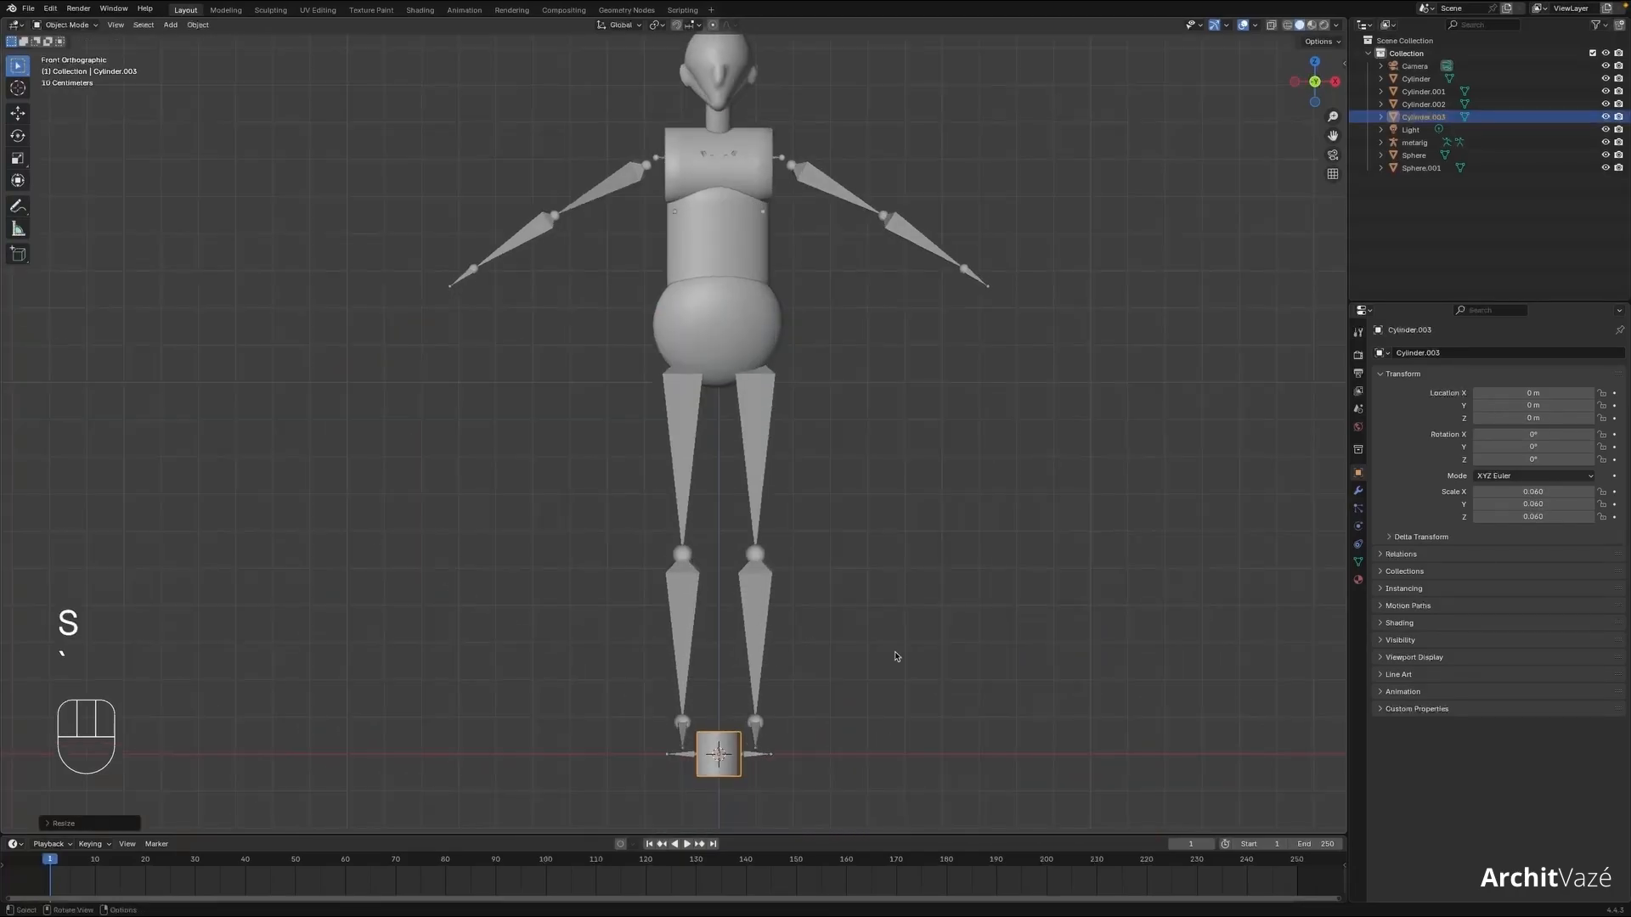
key("g")
left_click(841, 416)
key("shift+z")
scroll(816, 475, "up", 3)
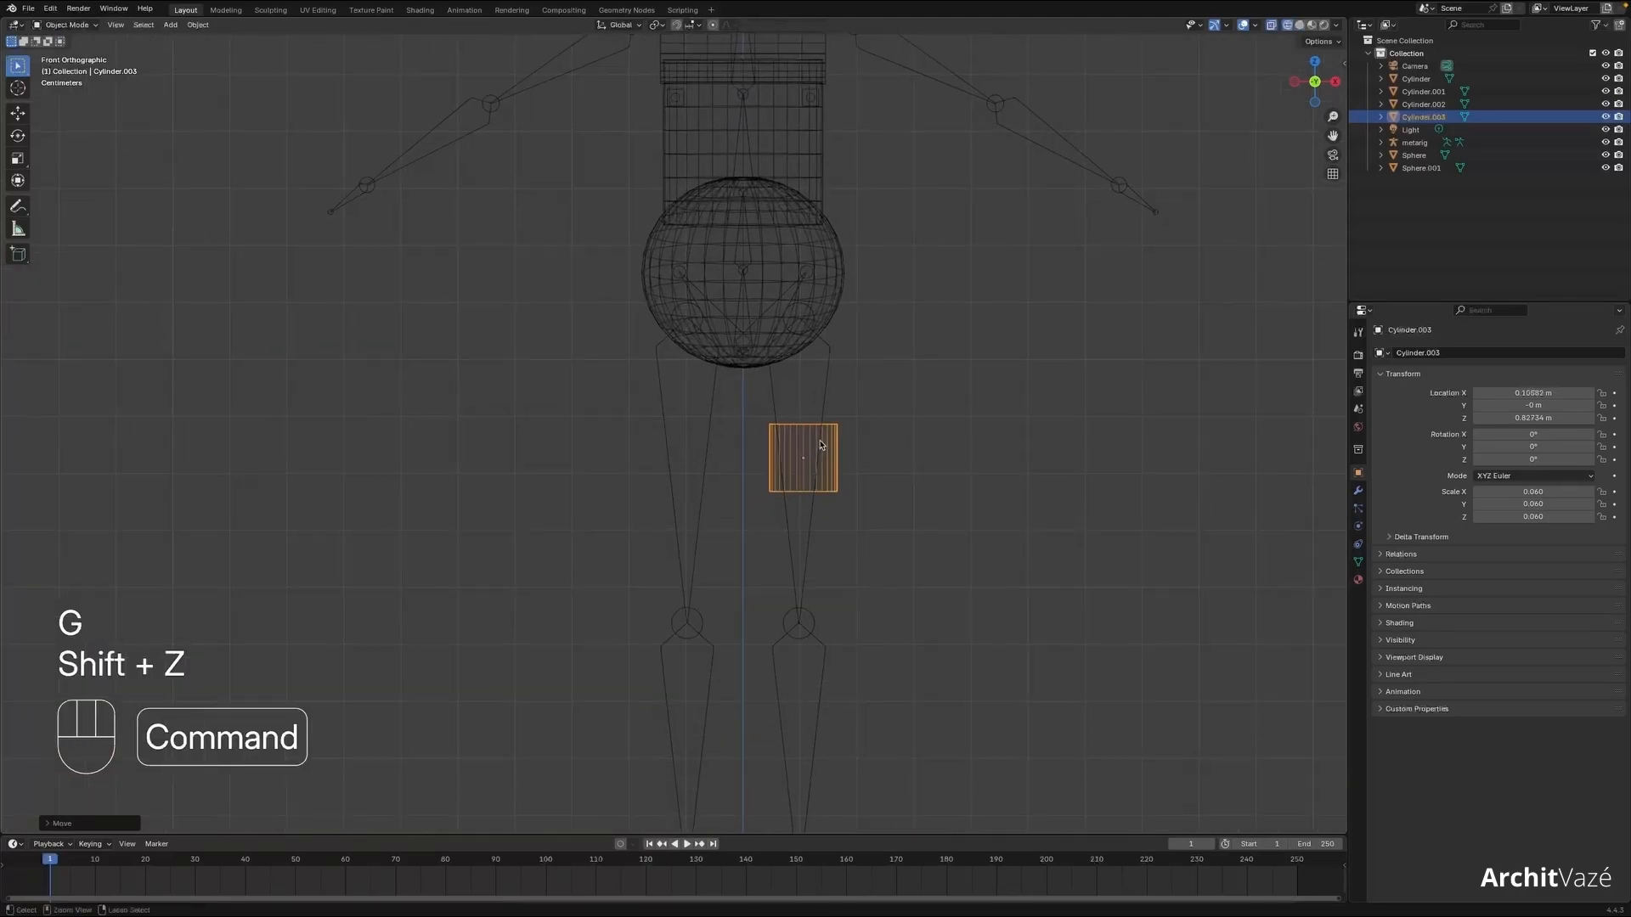
- Stretch the thigh cylinder along Z to a scale of about 0.254 and align it with the bone at about X 0.099 m
key("s")
key("z")
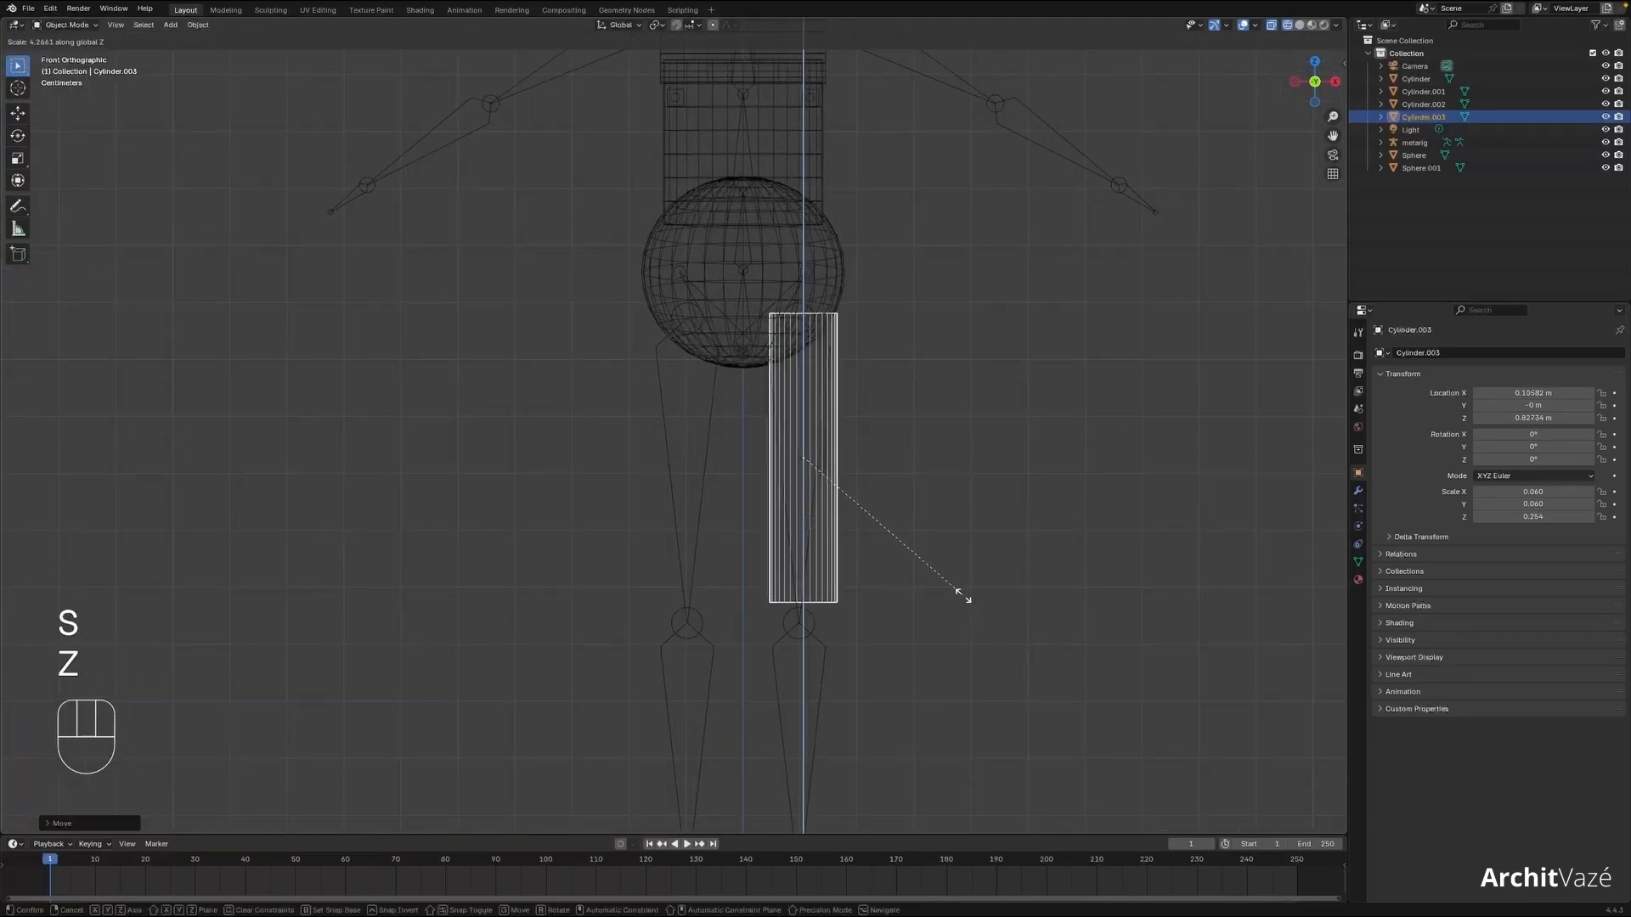
left_click(960, 597)
key("g")
left_click(956, 599)
- Add 8 evenly spaced horizontal loop cuts along the thigh cylinder in Edit Mode, then return to Object Mode
key("Tab")
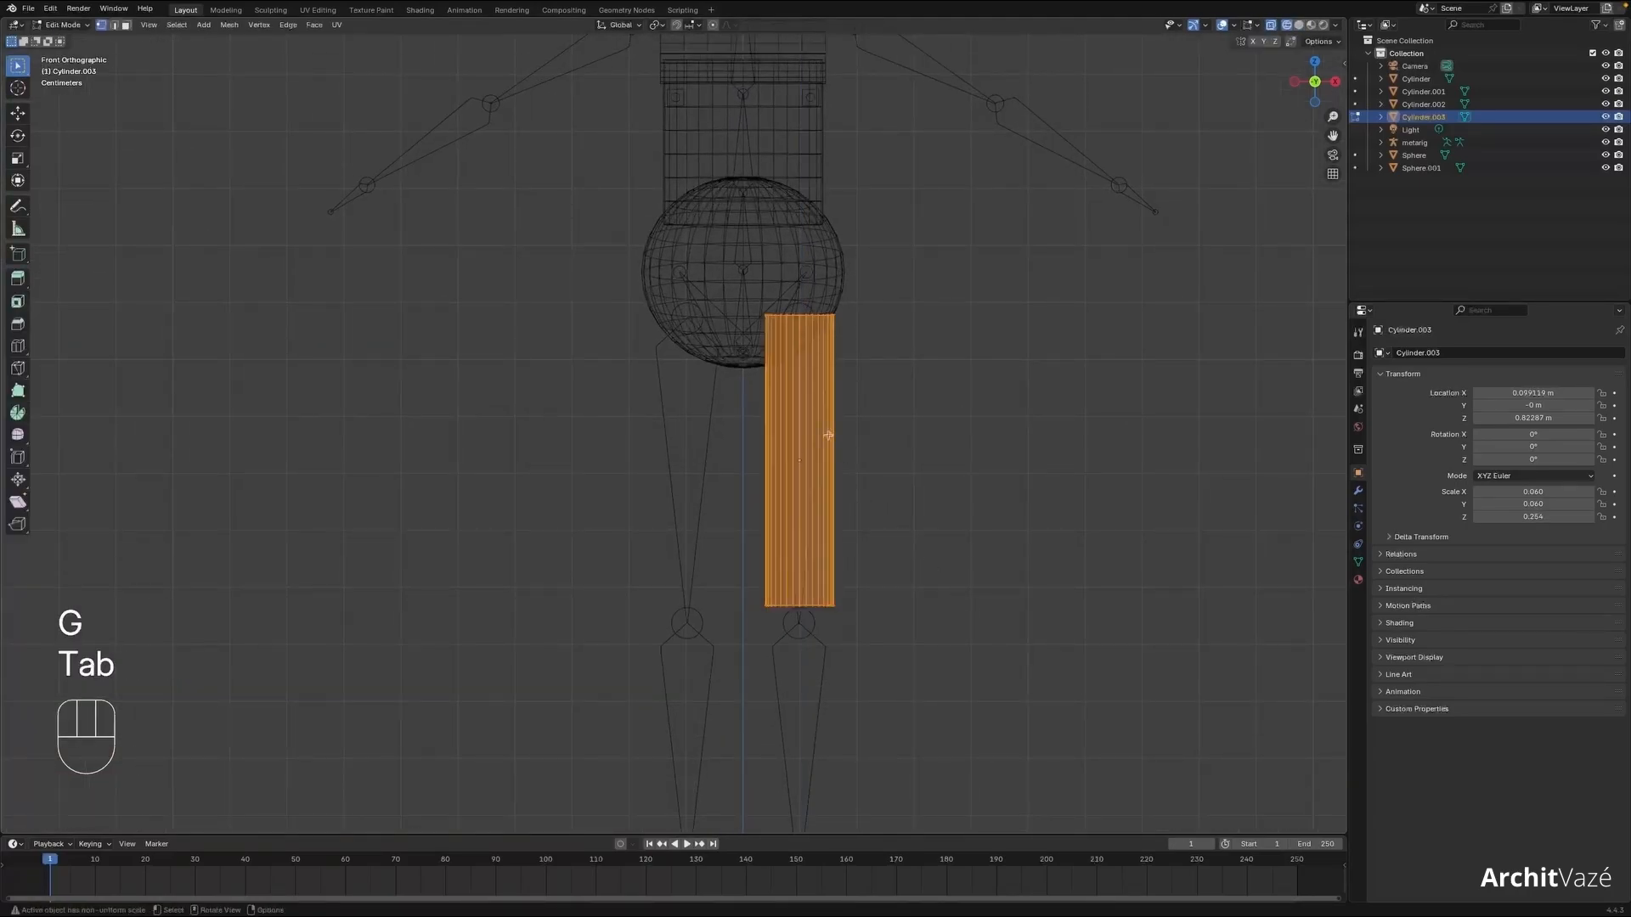
key("ctrl+r")
scroll(825, 431, "up", 2)
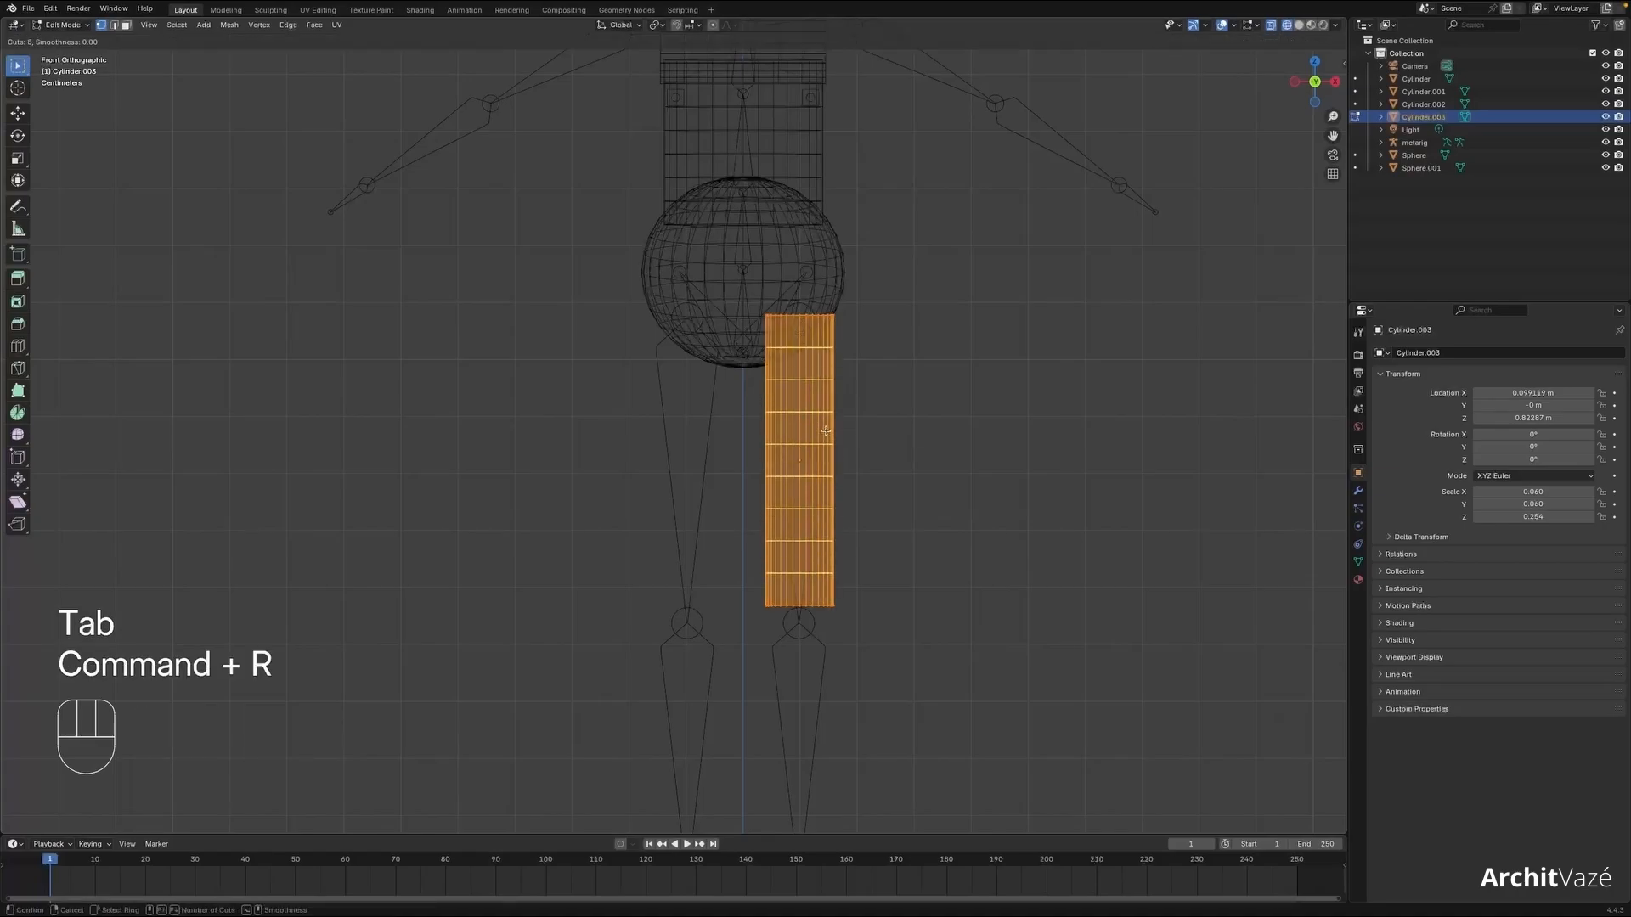
left_click(826, 430)
key("Tab")
scroll(895, 410, "down", 2)
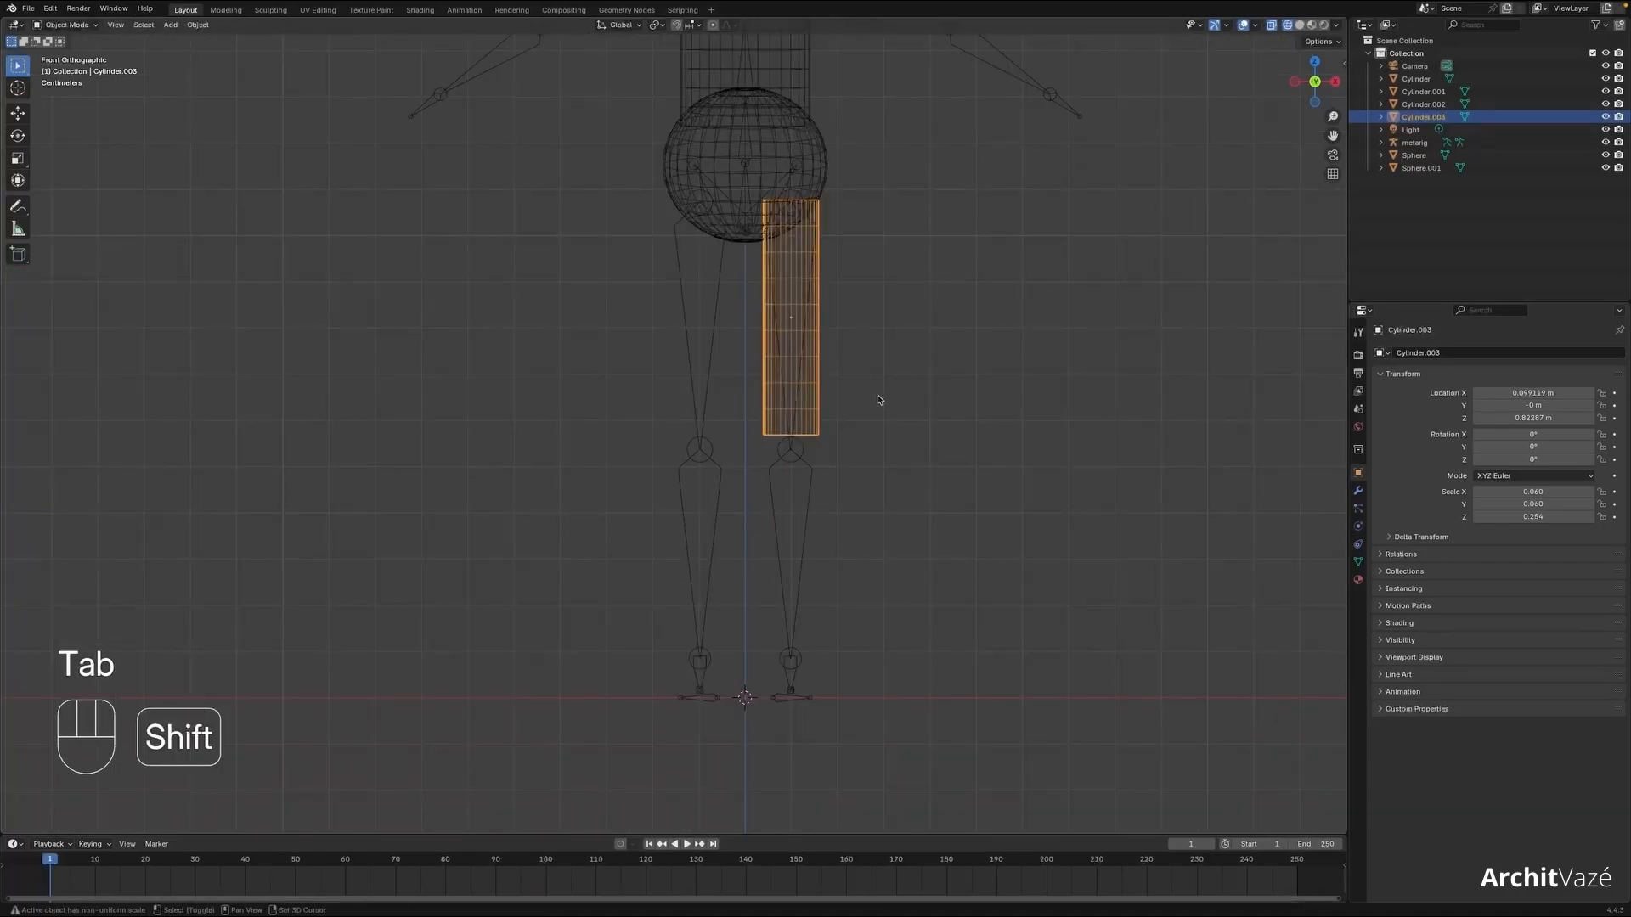
- Duplicate the thigh cylinder straight down the Z axis to about 0.283 m for the shin
key("shift+d")
key("z")
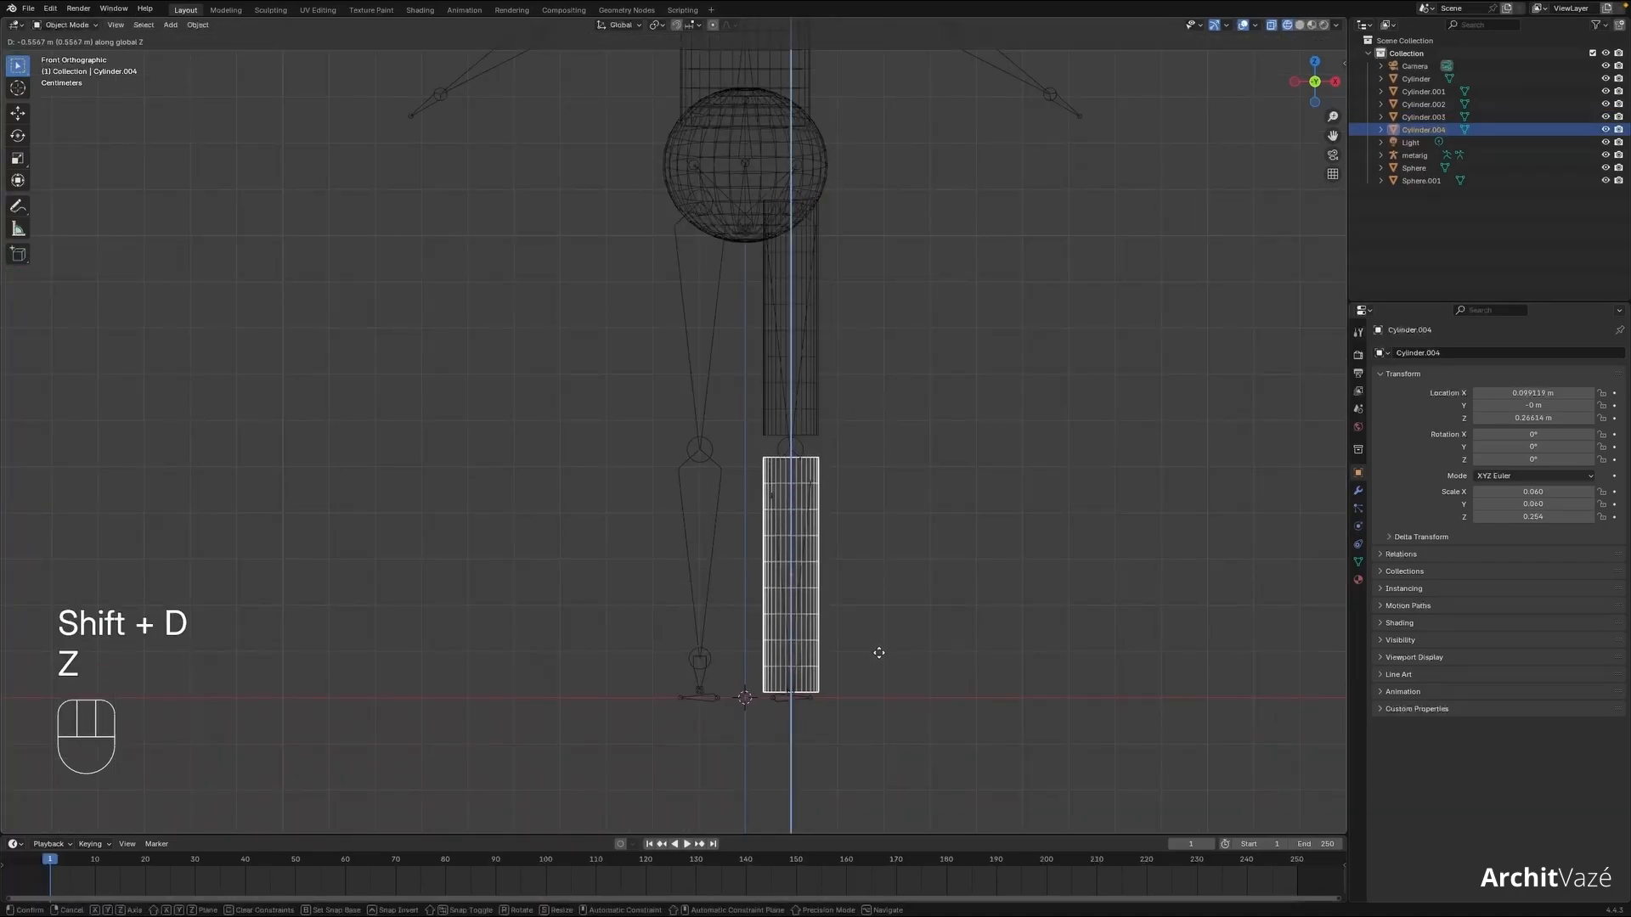
left_click(881, 646)
left_click(880, 643)
- In solid shading, add a UV sphere at the world origin and scale it down uniformly to about 0.060
key("shift+a")
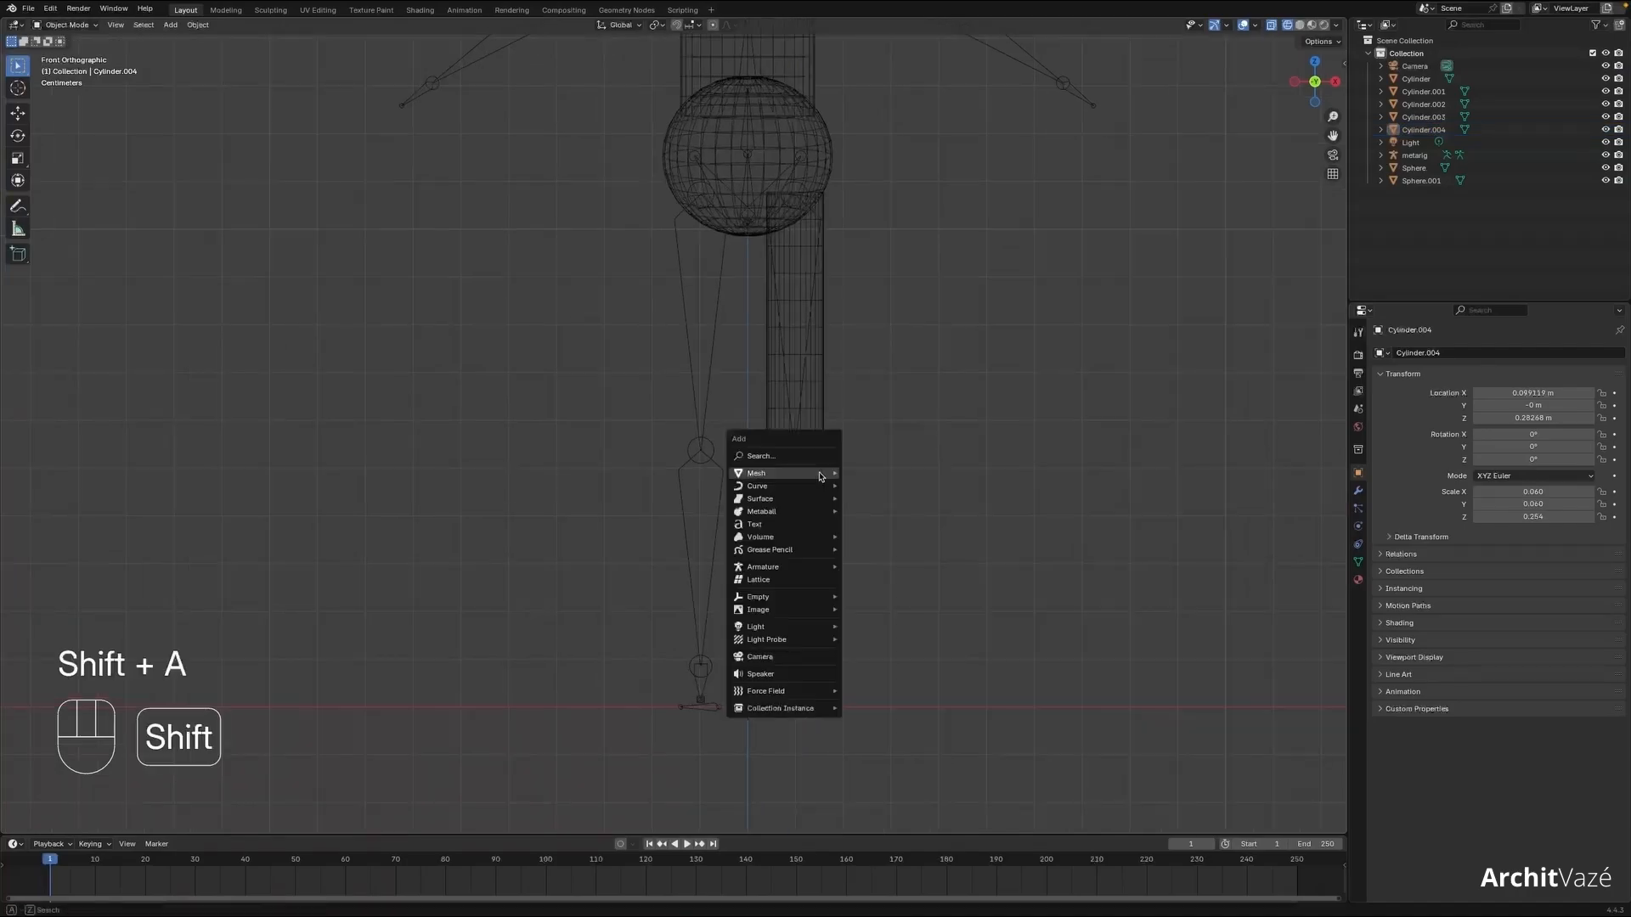
key("shift+z")
mouse_move(900, 420)
middle_mouse_down()
mouse_move(835, 435)
mouse_move(858, 459)
middle_mouse_up()
key("shift+a")
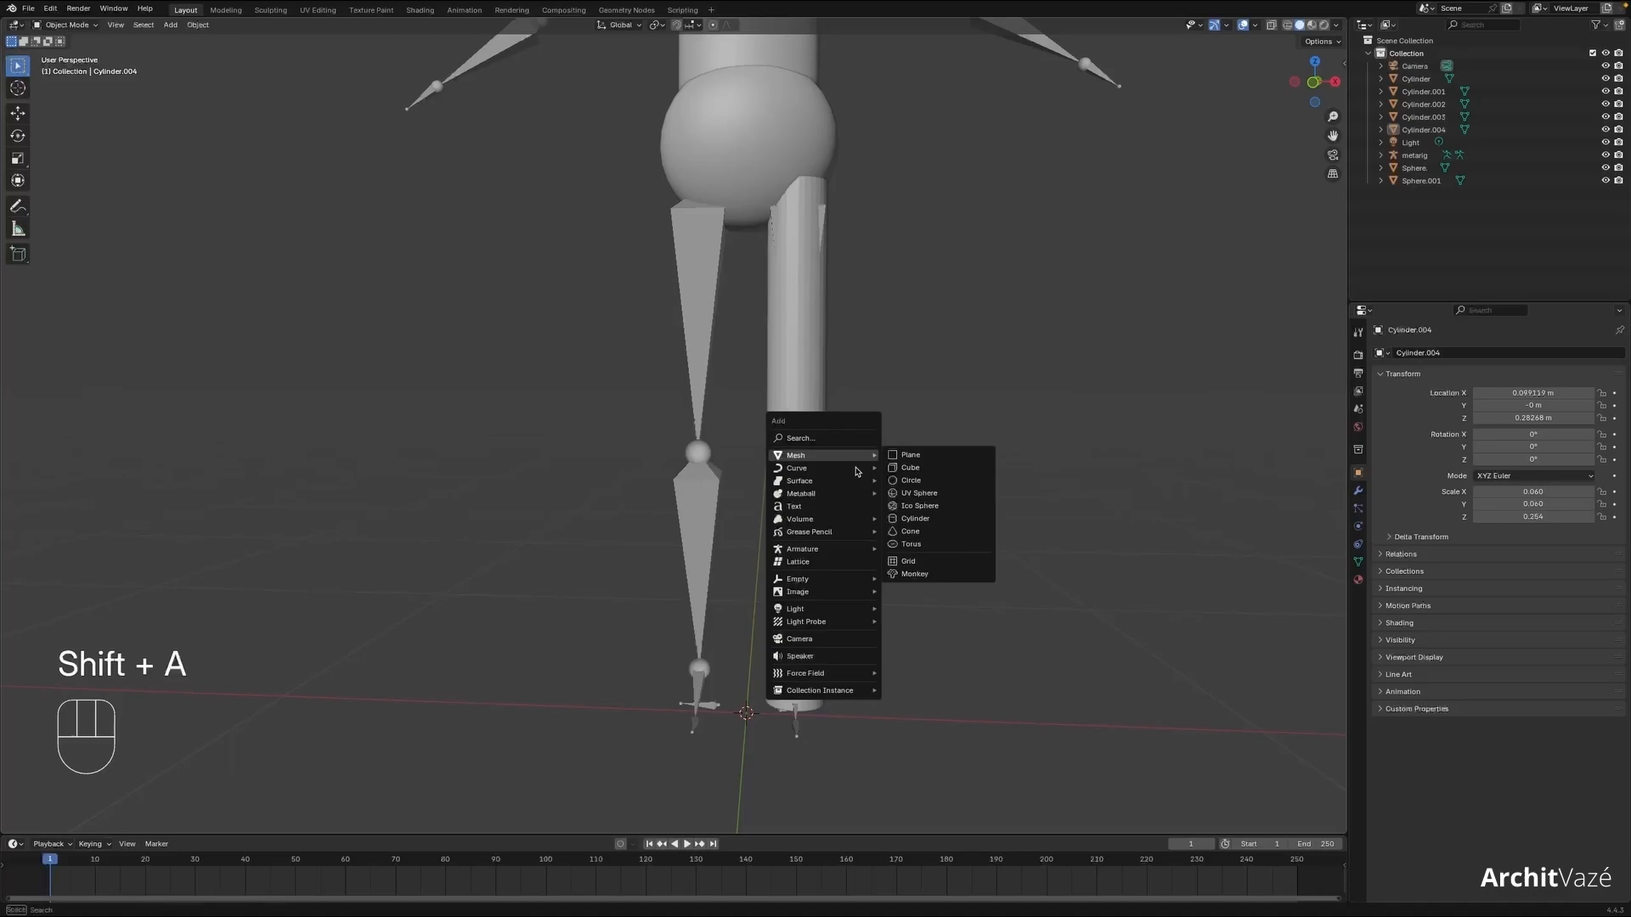
mouse_move(871, 456)
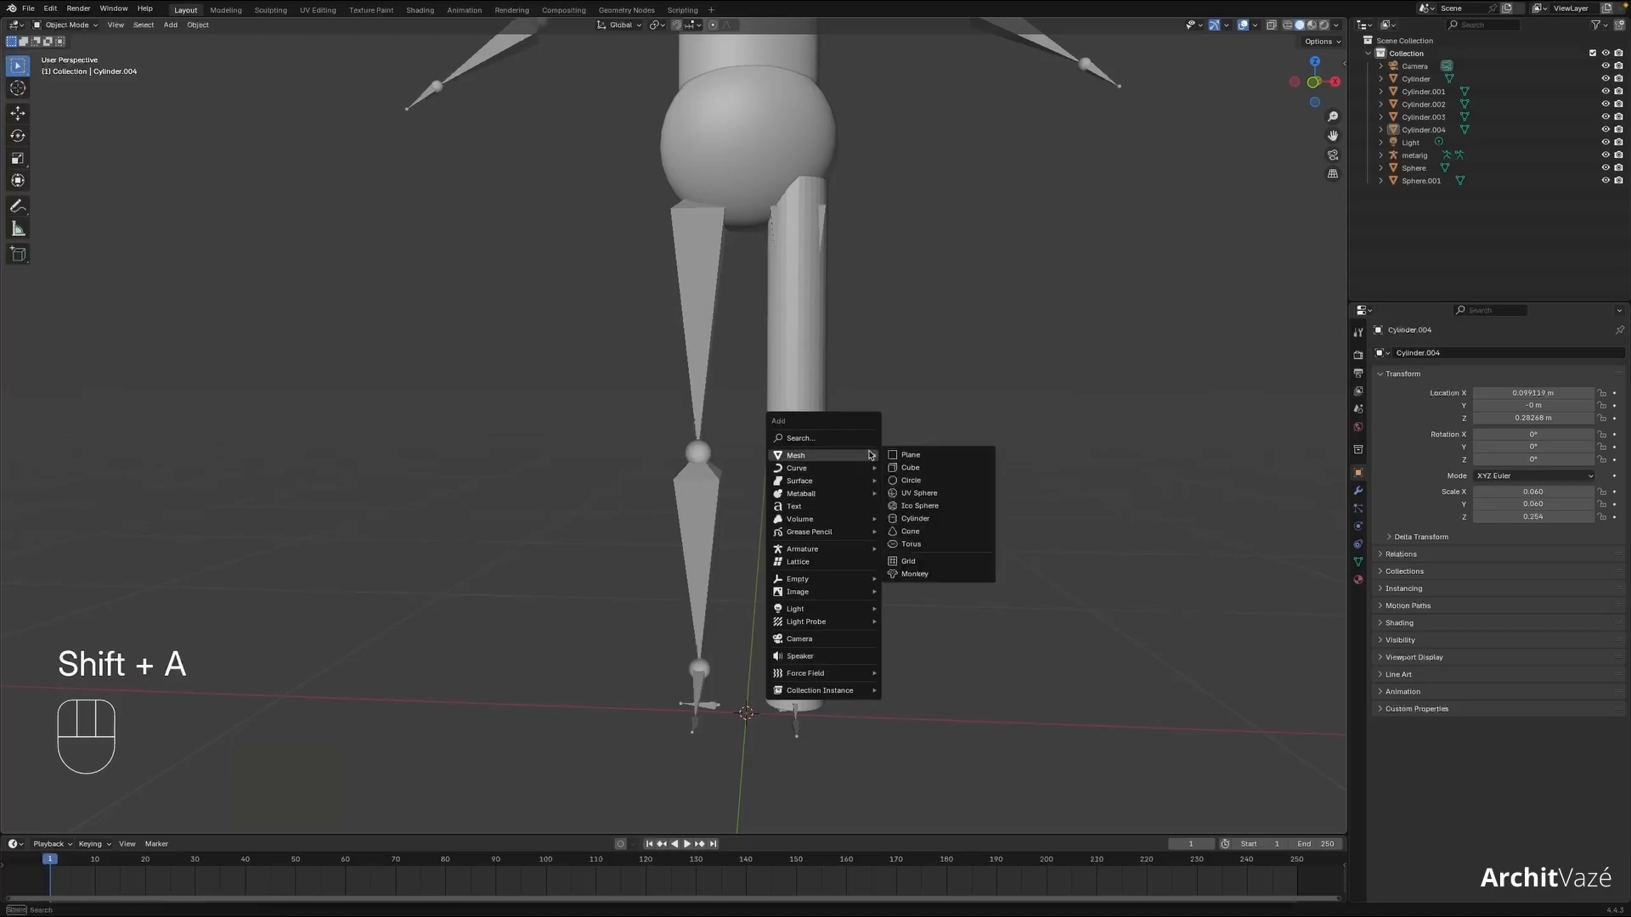
left_click(952, 494)
key("s")
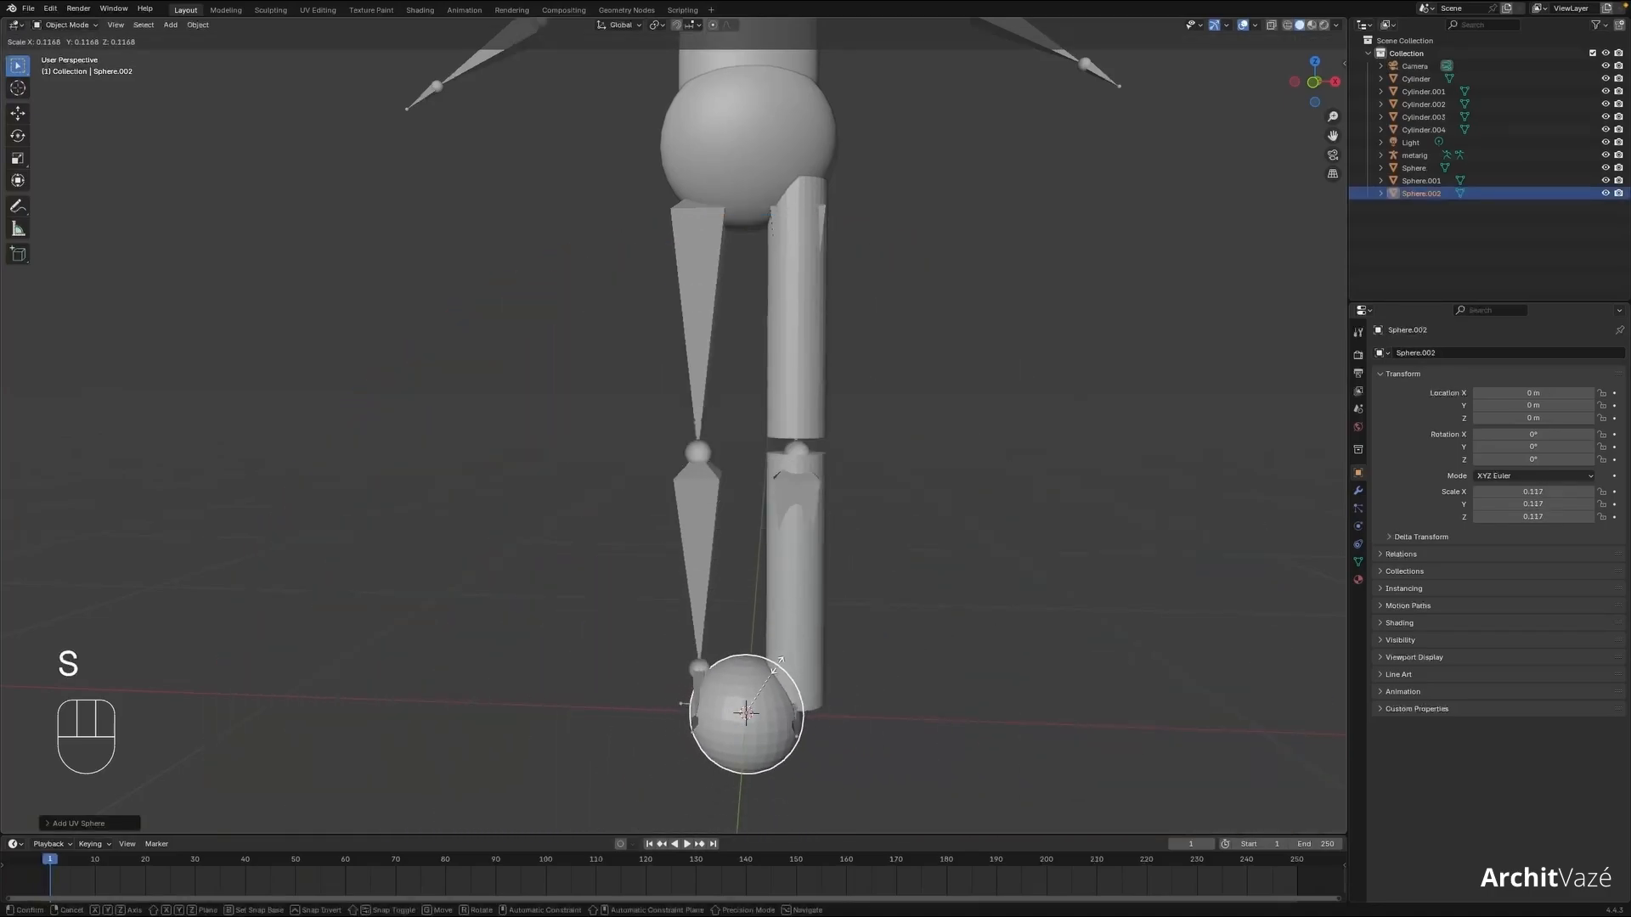
left_click(763, 685)
- In front view, move the small sphere to the knee joint at about X 0.100 m, Z 0.560 m
key("grave")
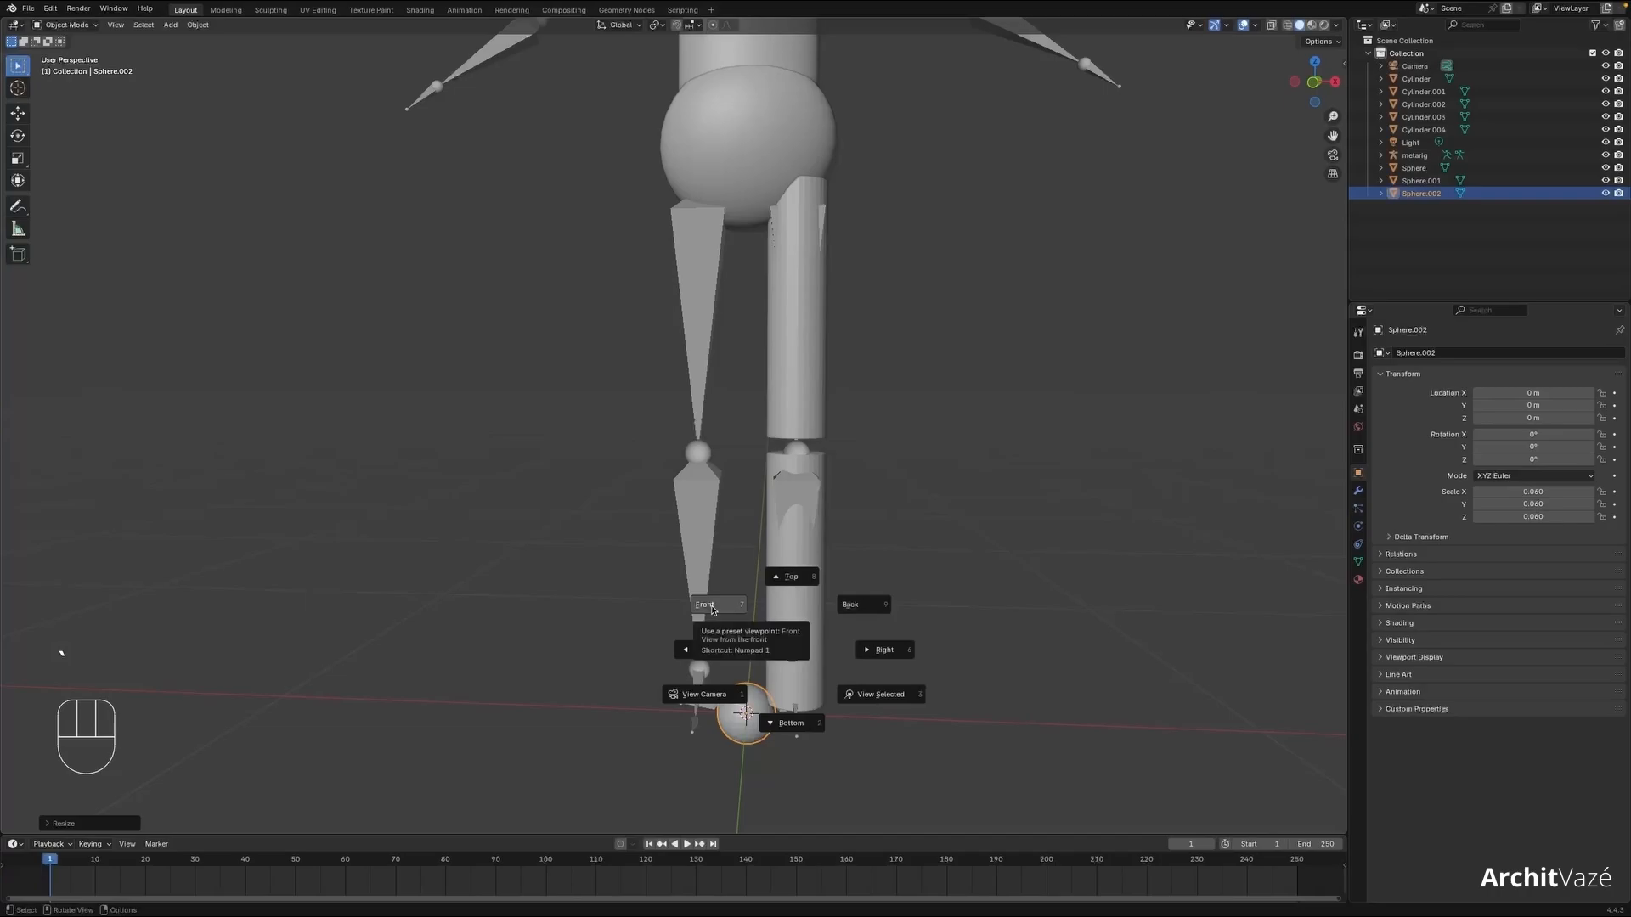
left_click(712, 607)
key("g")
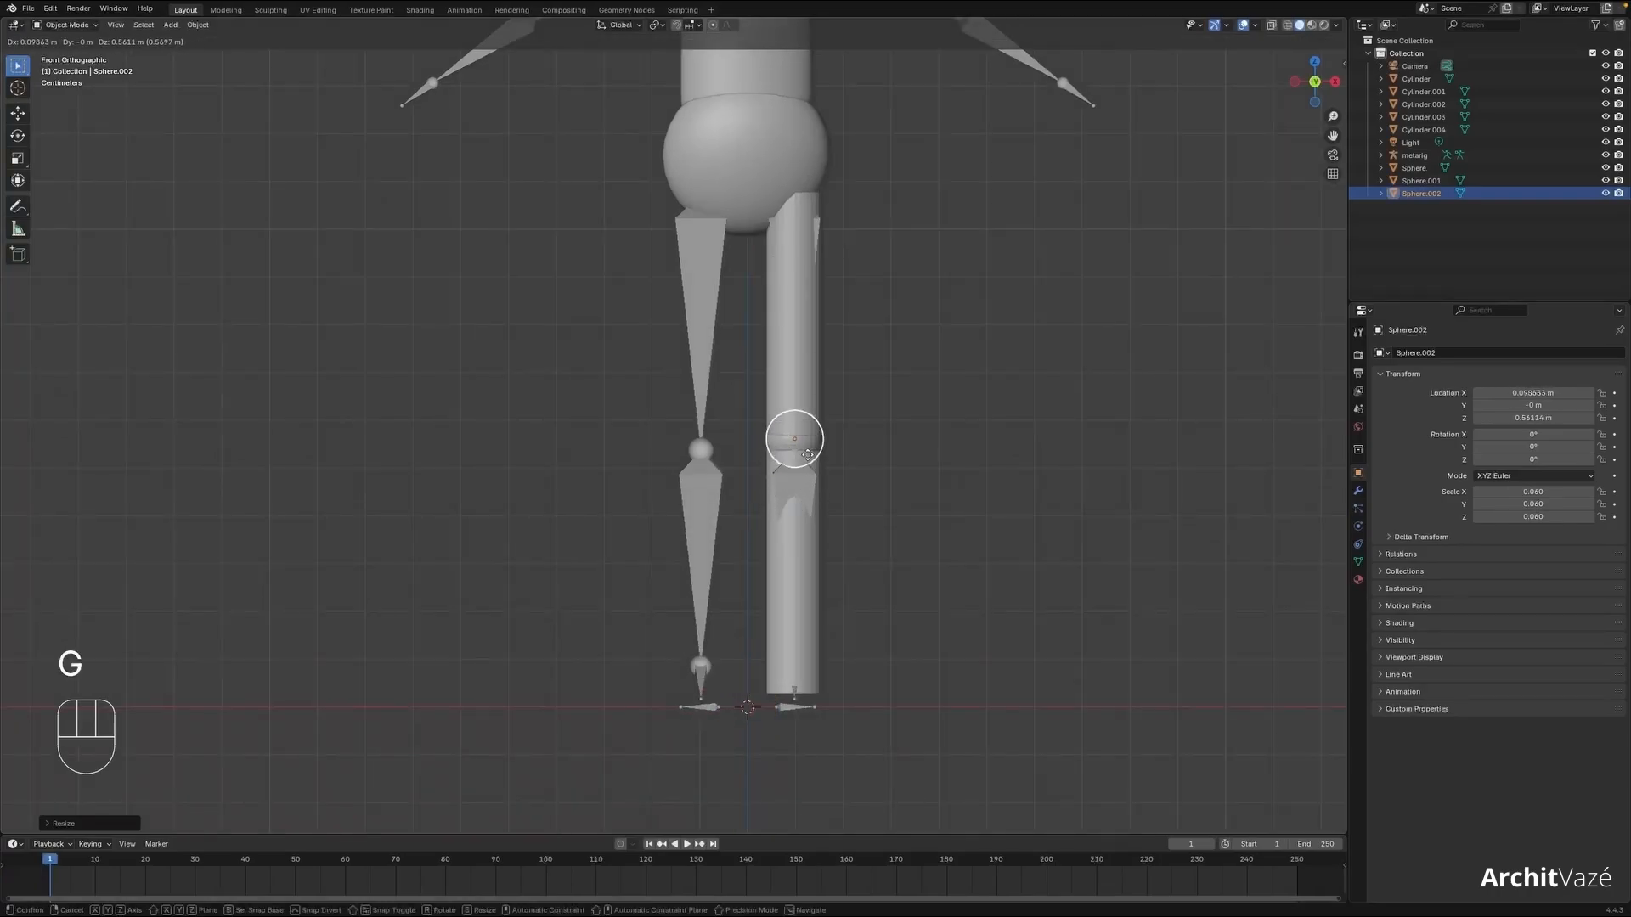
left_click(808, 456)
- Duplicate the knee sphere straight down the Z axis to the ankle at about Z 0.060 m
key("shift+d")
key("z")
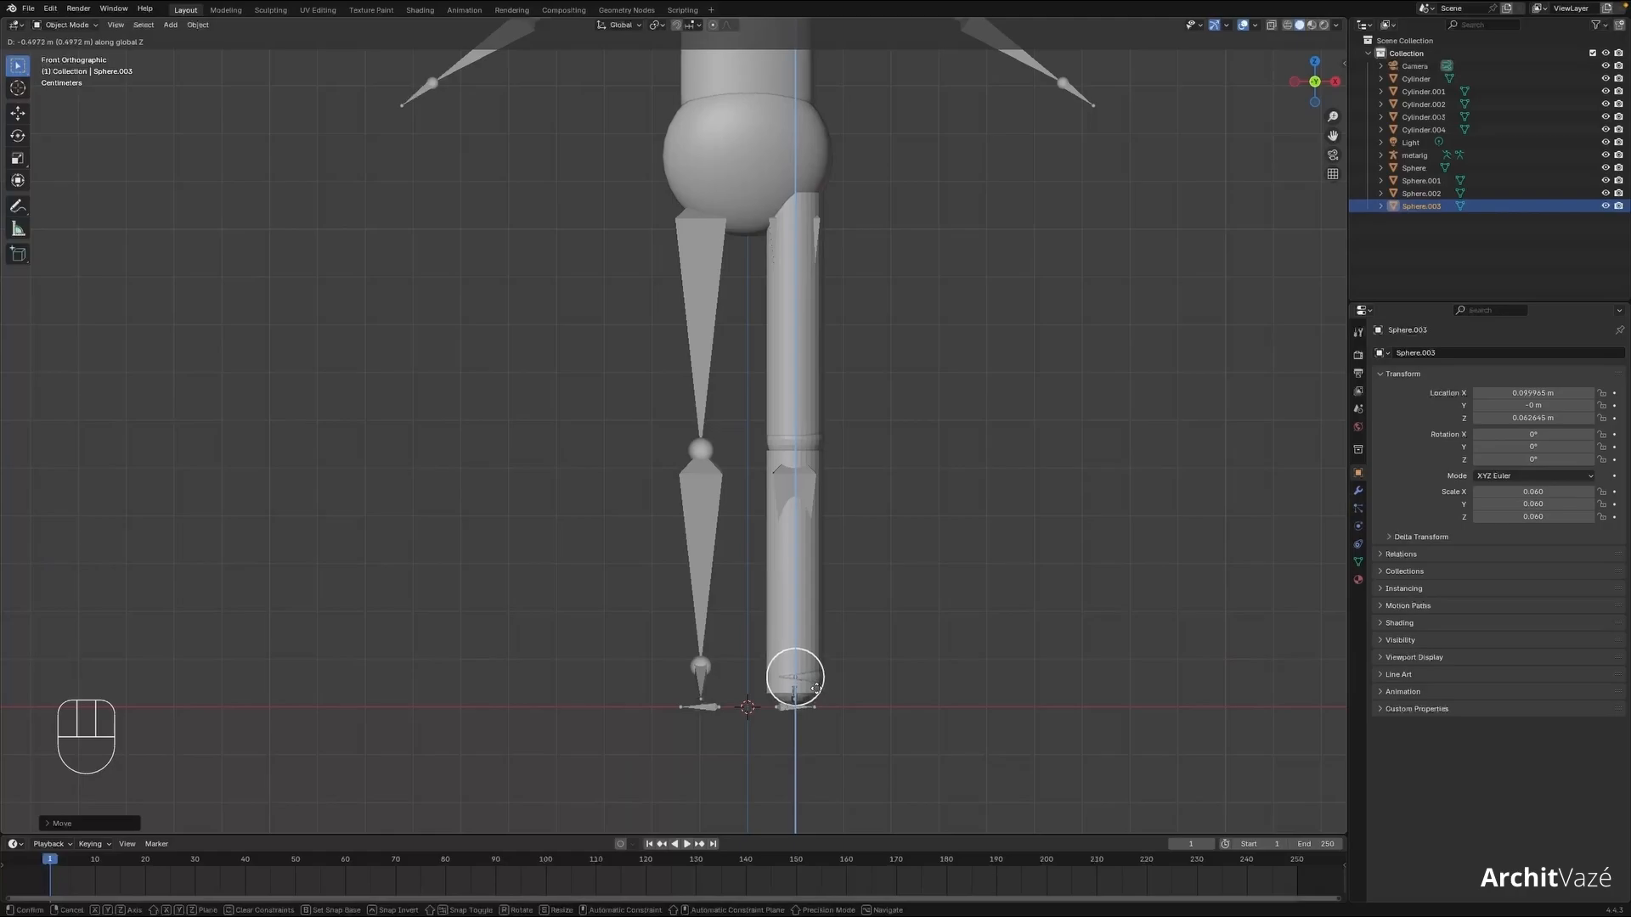
left_click(816, 690)
- Add a cube, scale it down uniformly to about 0.061, and place it over the ankle at about Z 0.061 m
middle_click_drag(816, 690, 789, 660)
key("shift+a")
mouse_move(789, 658)
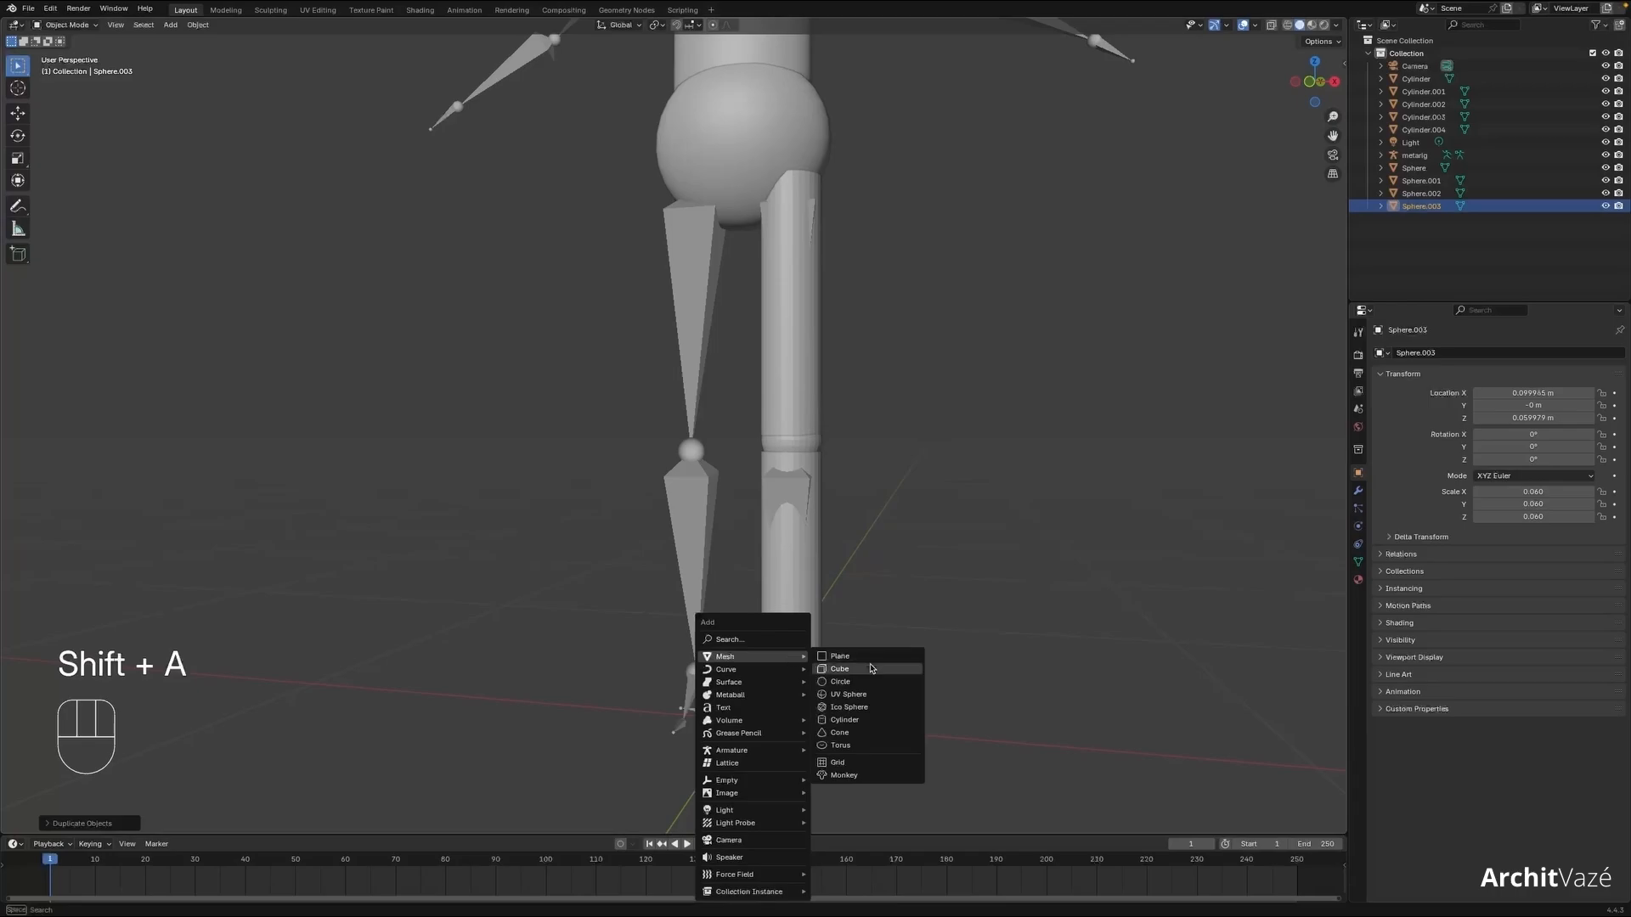
left_click(870, 668)
key("s")
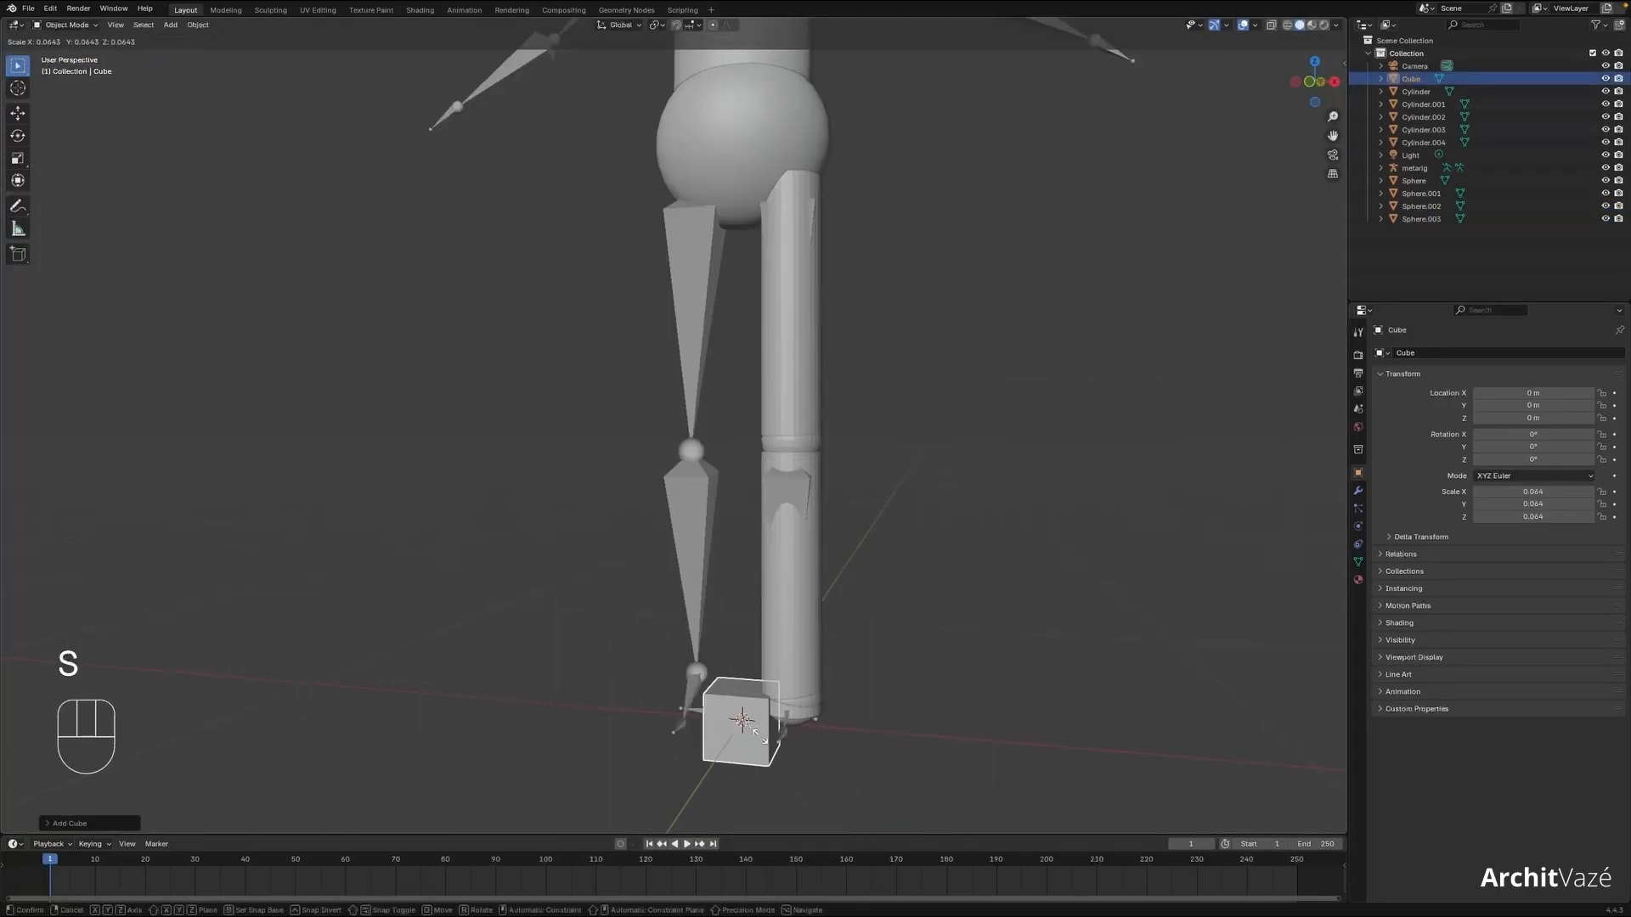
left_click(753, 730)
key("KP_1")
key("g")
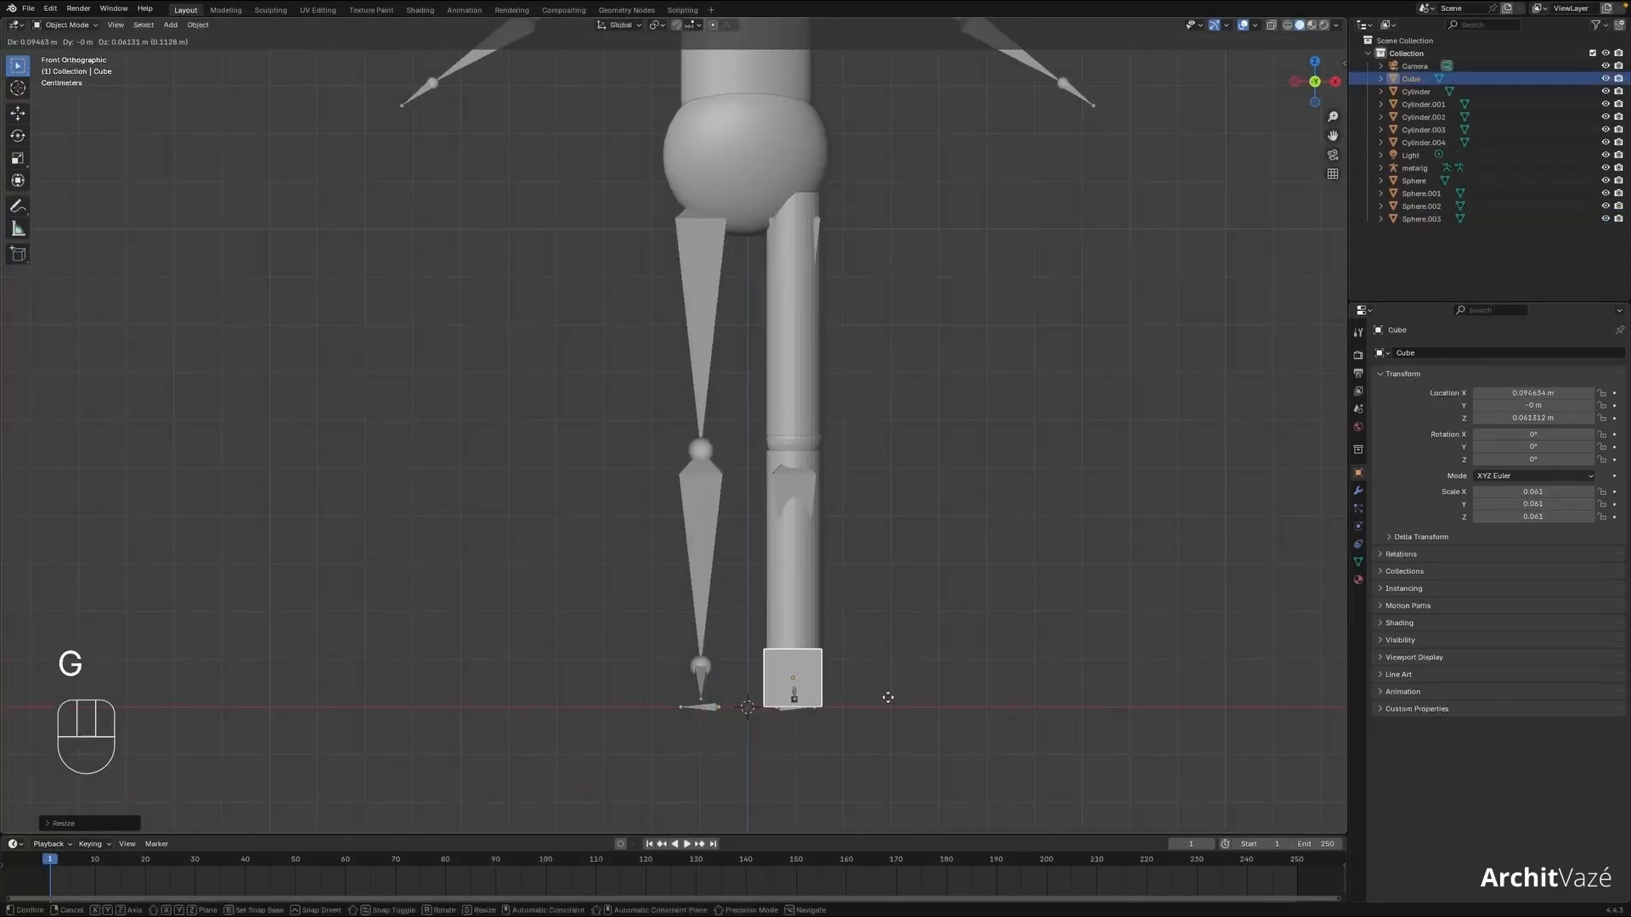
left_click(888, 697)
- Flatten the foot cube along Z to a scale of about 0.031 and lower it to about Z 0.029 m
scroll(977, 688, "up", 2)
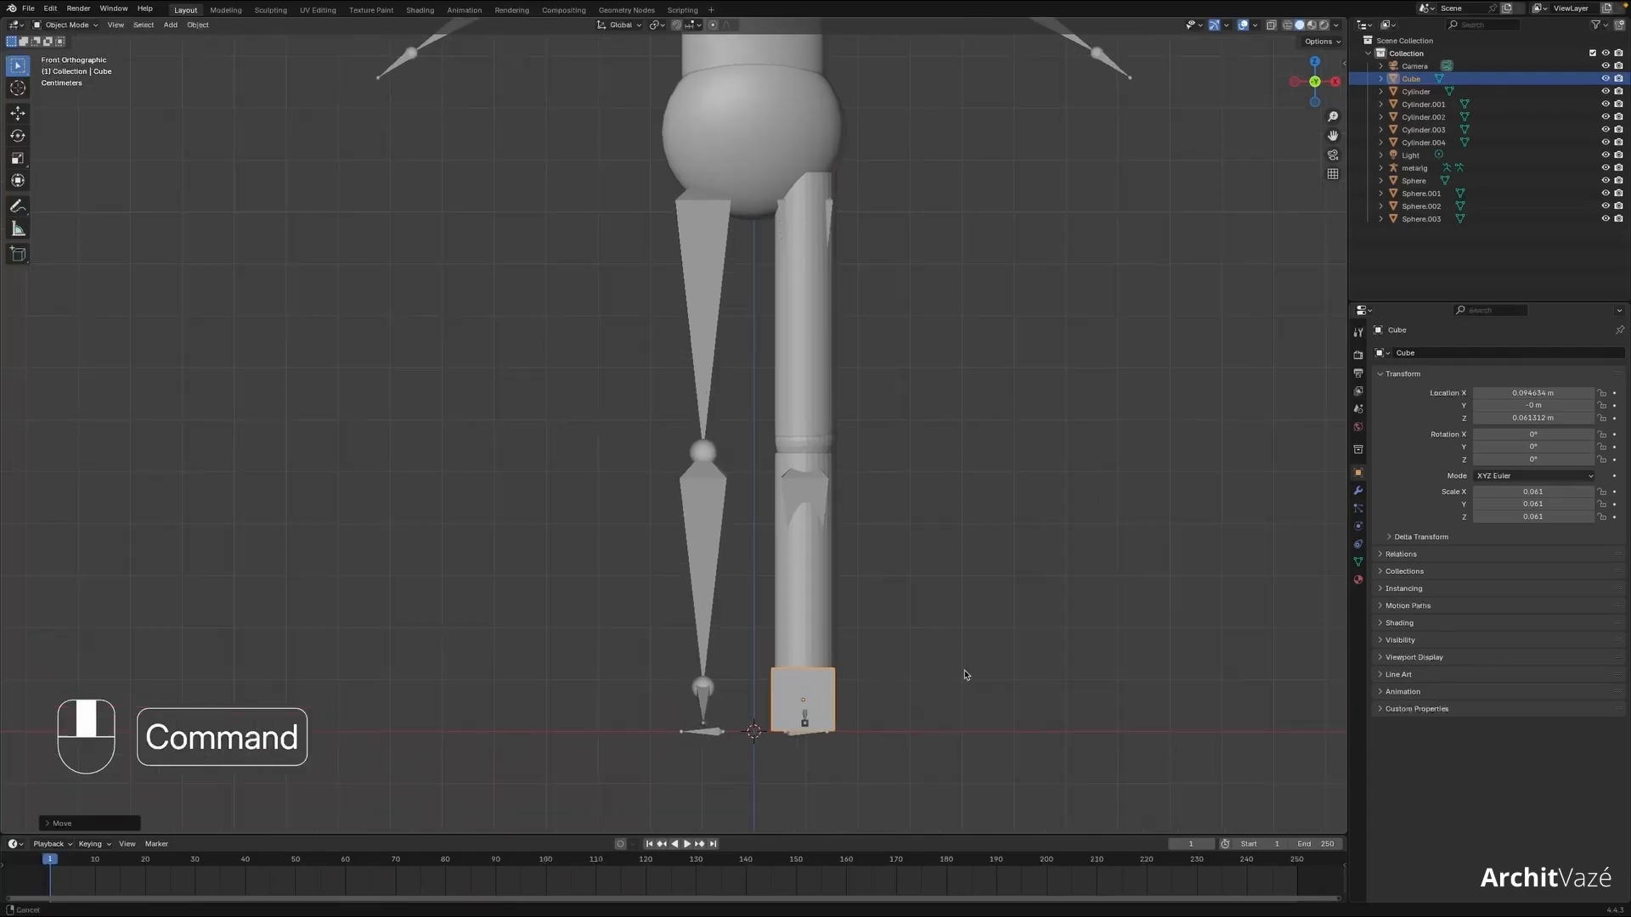
scroll(935, 557, "down", 2, "shift")
key("s")
key("z")
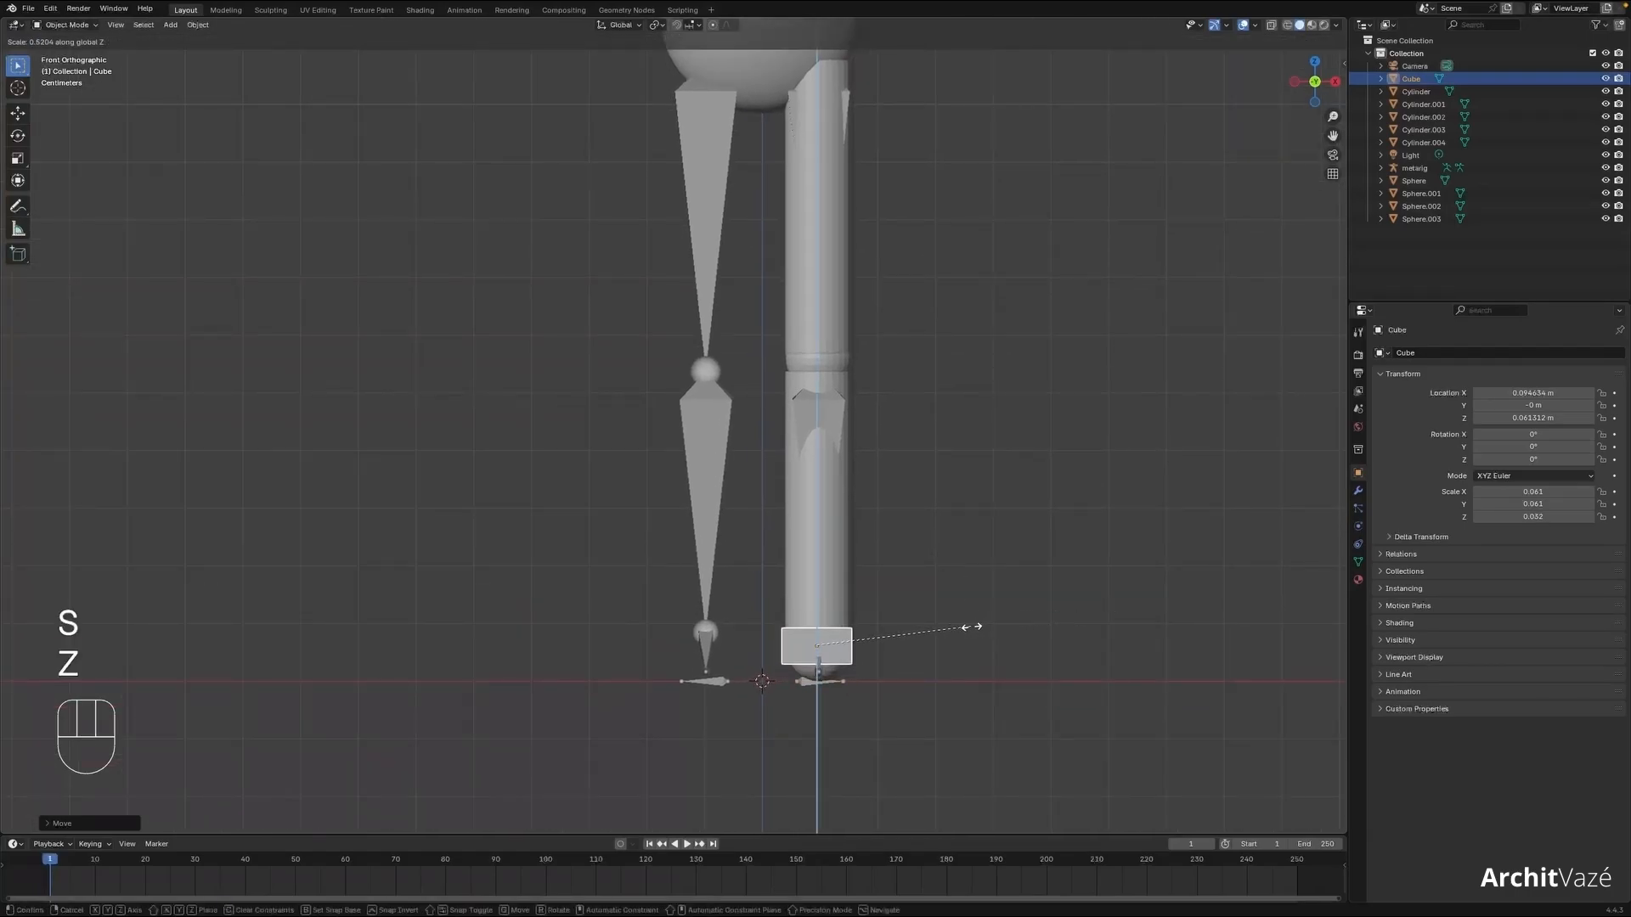
left_click(967, 630)
key("g")
key("z")
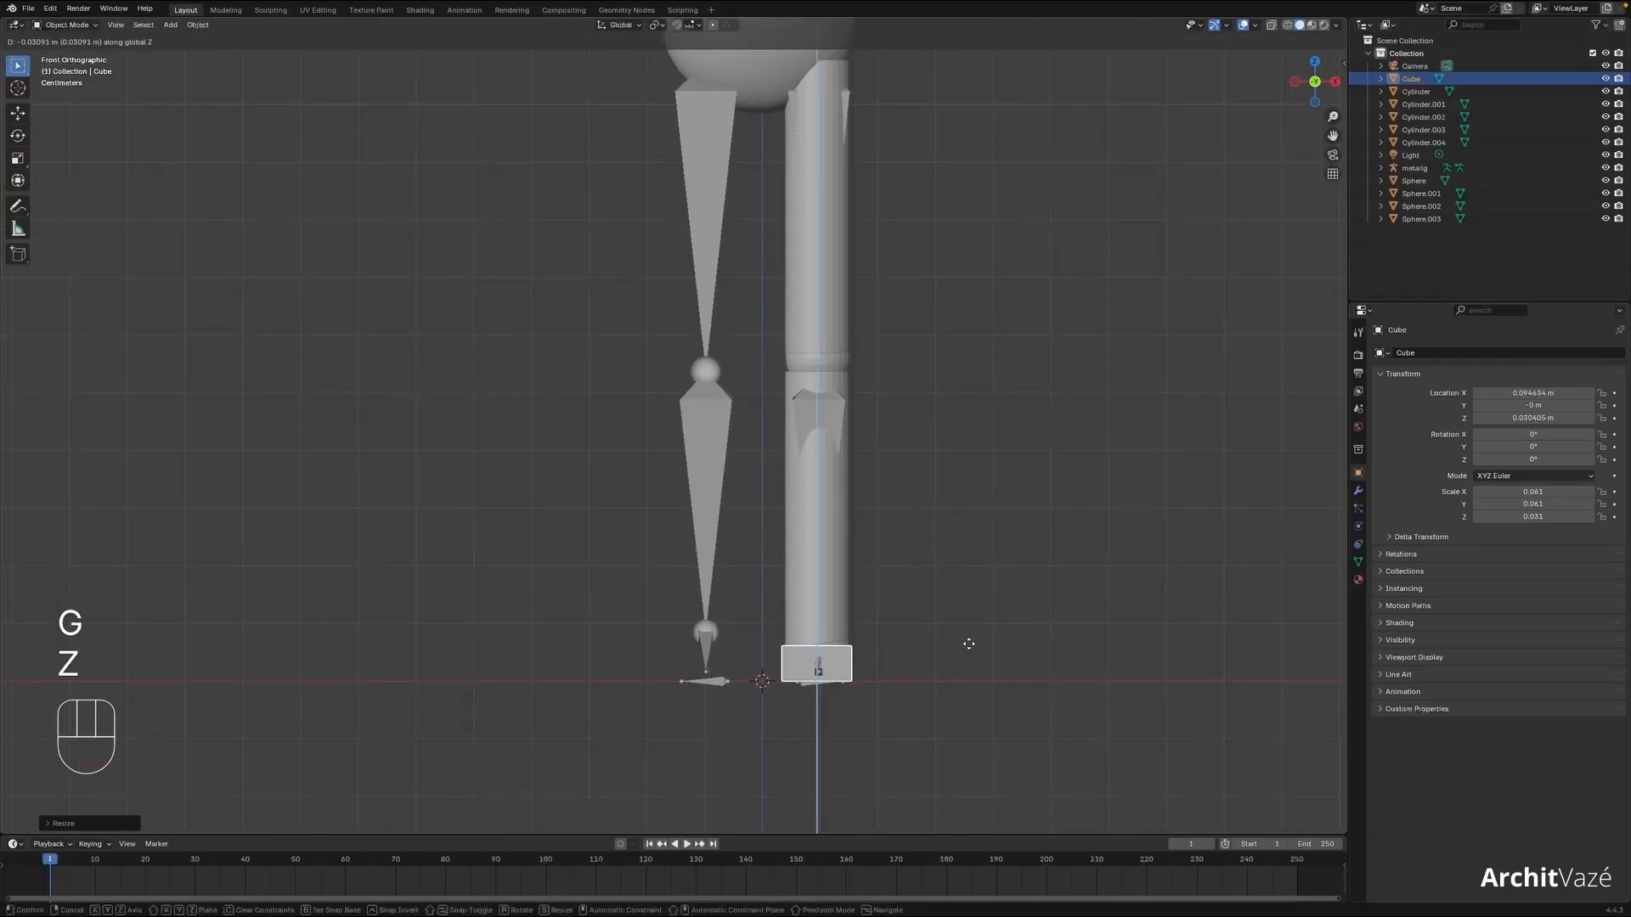
left_click(968, 645)
- In right view, stretch the foot cube along Y to a scale of about 0.108 and shift it forward over the foot bone
key("grave")
left_click(1048, 646)
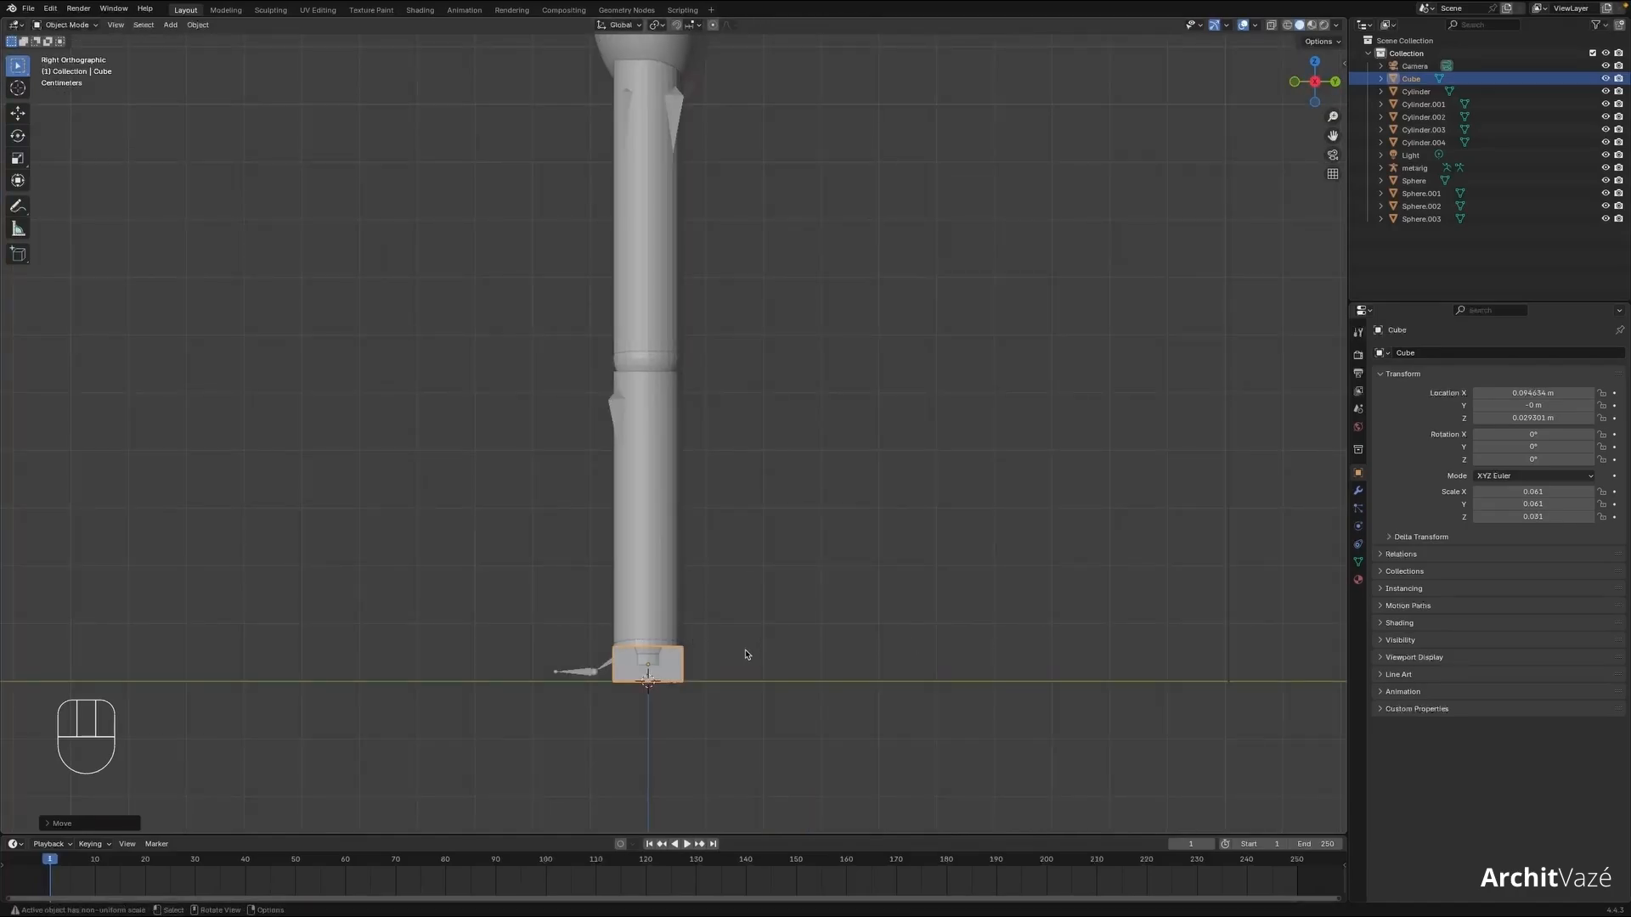
key("g")
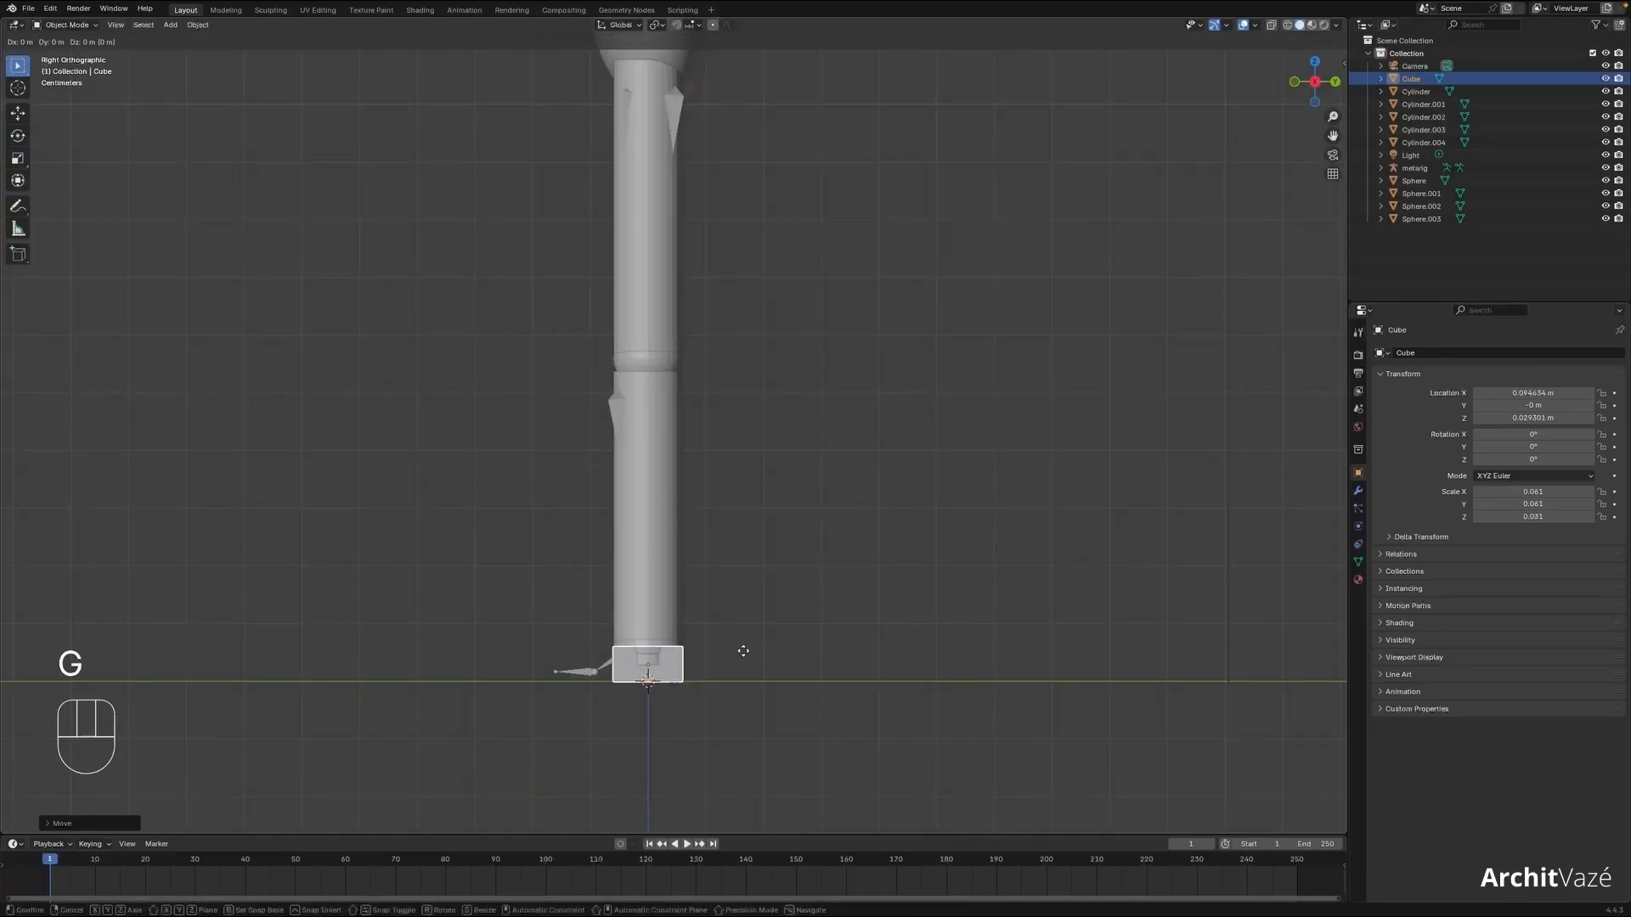
right_click(744, 652)
key("s")
key("y")
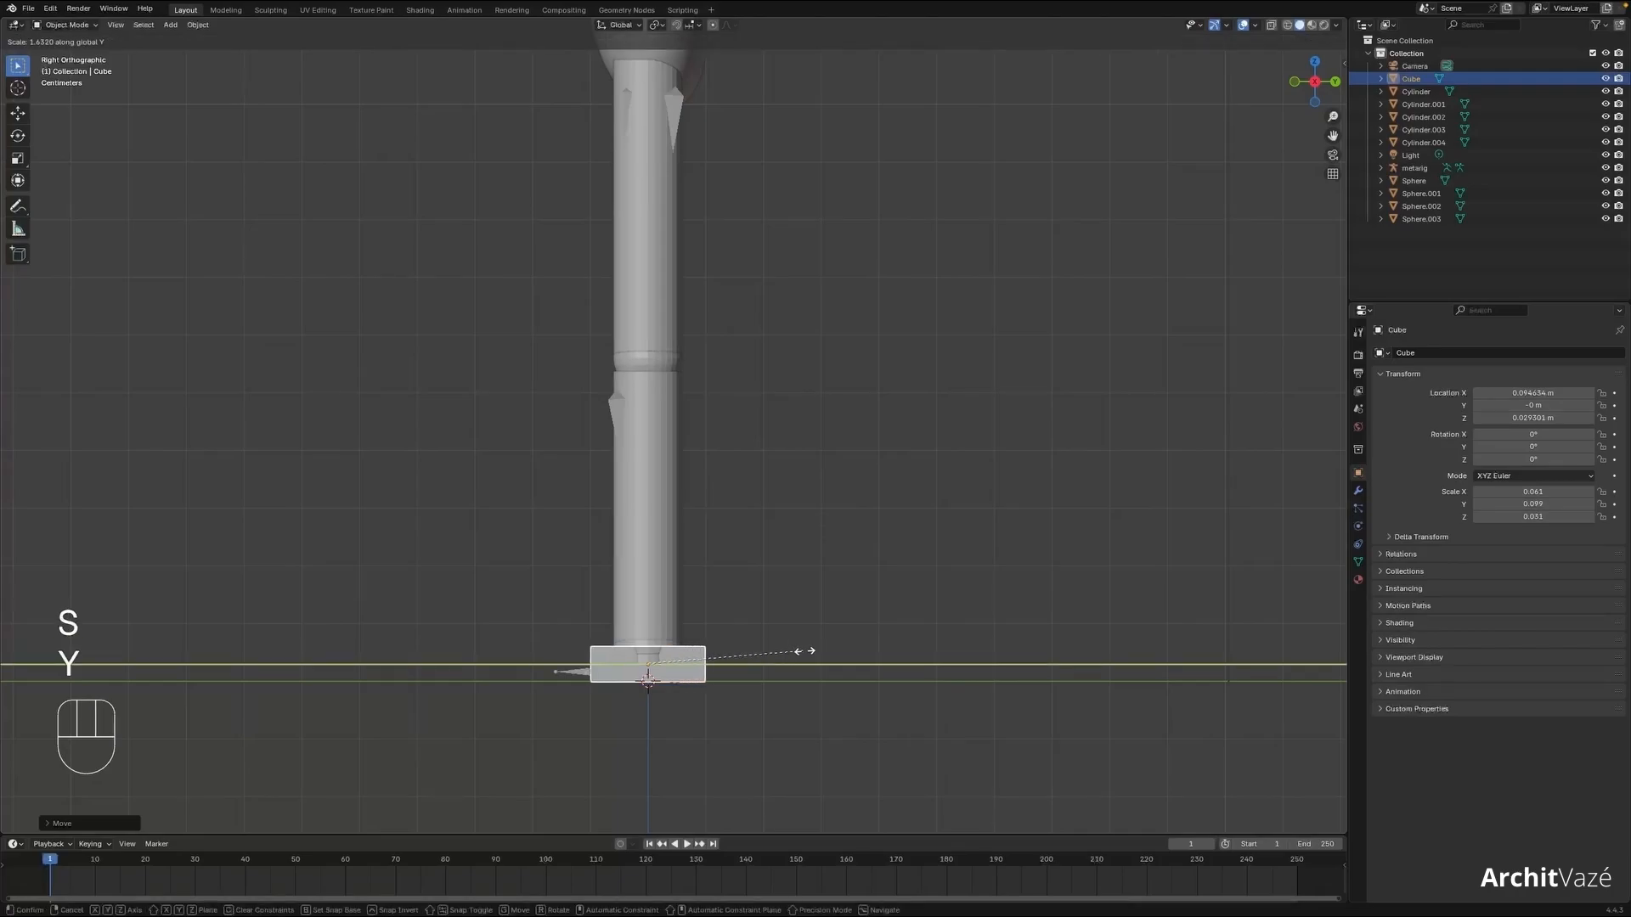
key("g")
key("y")
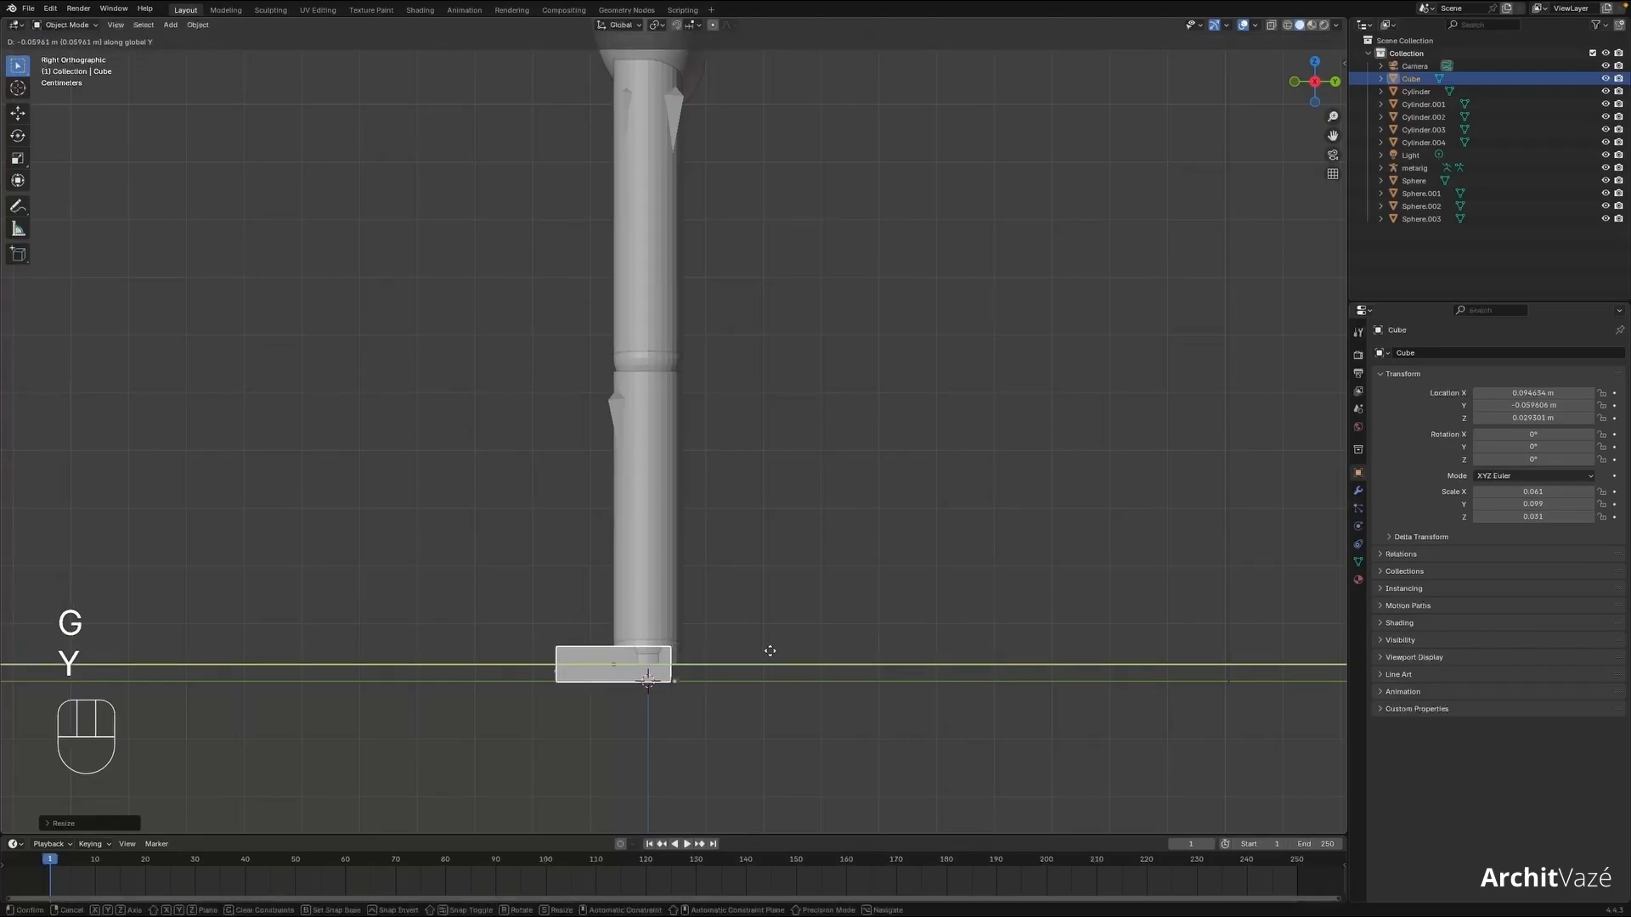
key("s")
key("y")
left_click(696, 660)
- Switch to wireframe shading and delete the ankle sphere
key("shift+z")
left_click(661, 664)
left_click(662, 671)
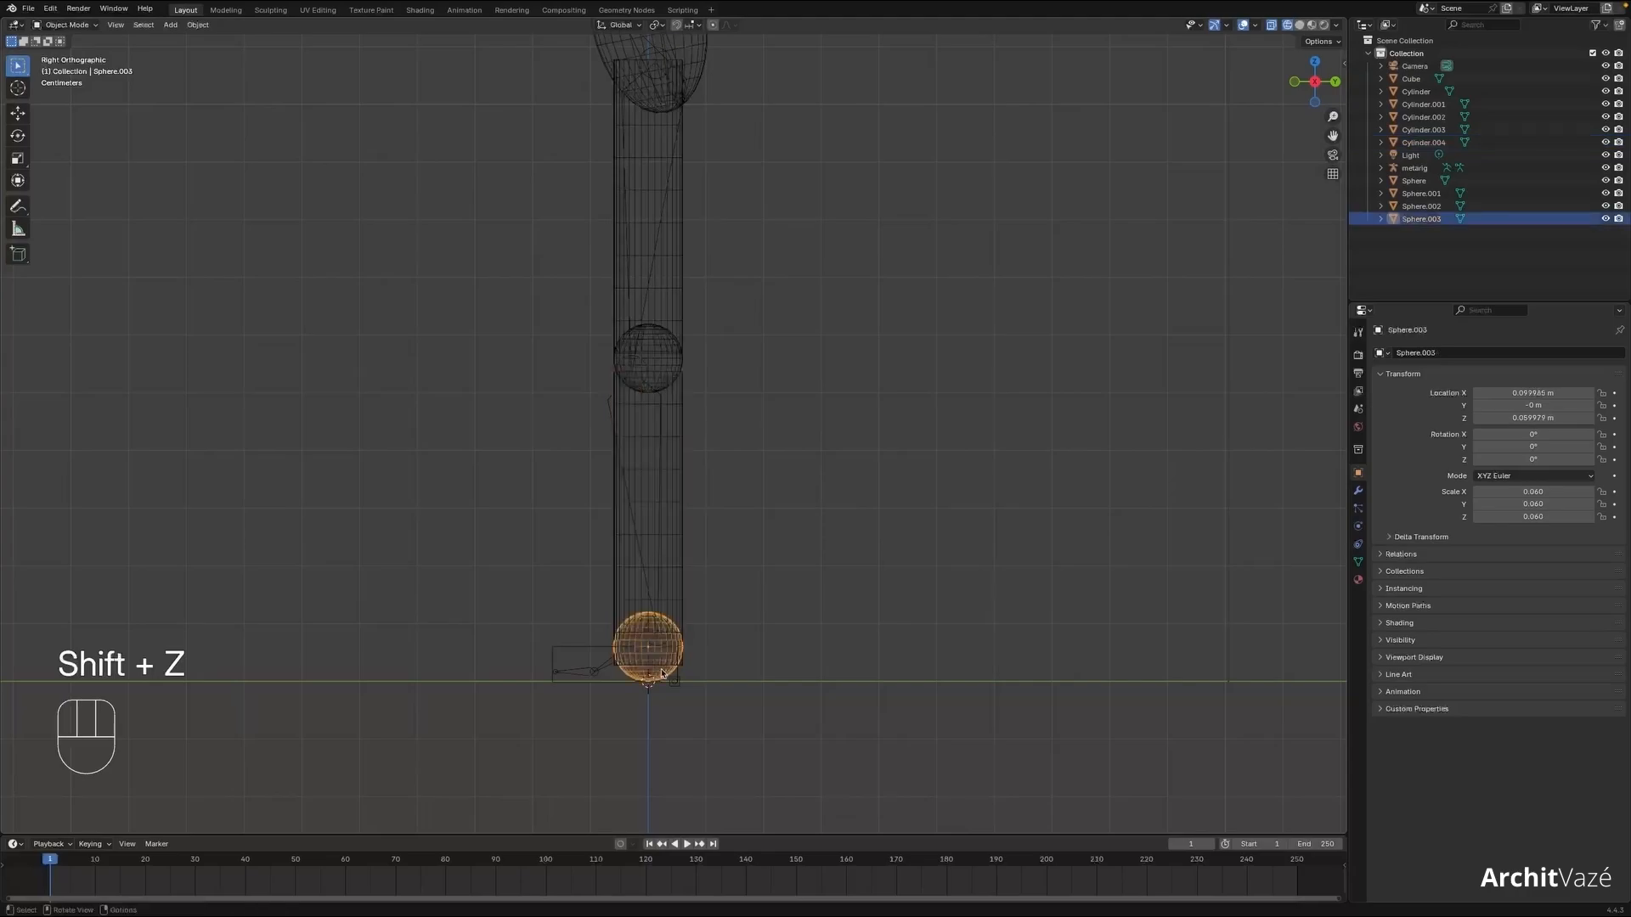
key("x")
left_click(662, 675)
- Move the foot cube along Y to about -0.050 m so its heel lines up with the back of the shin
left_click(680, 673)
key("g")
key("y")
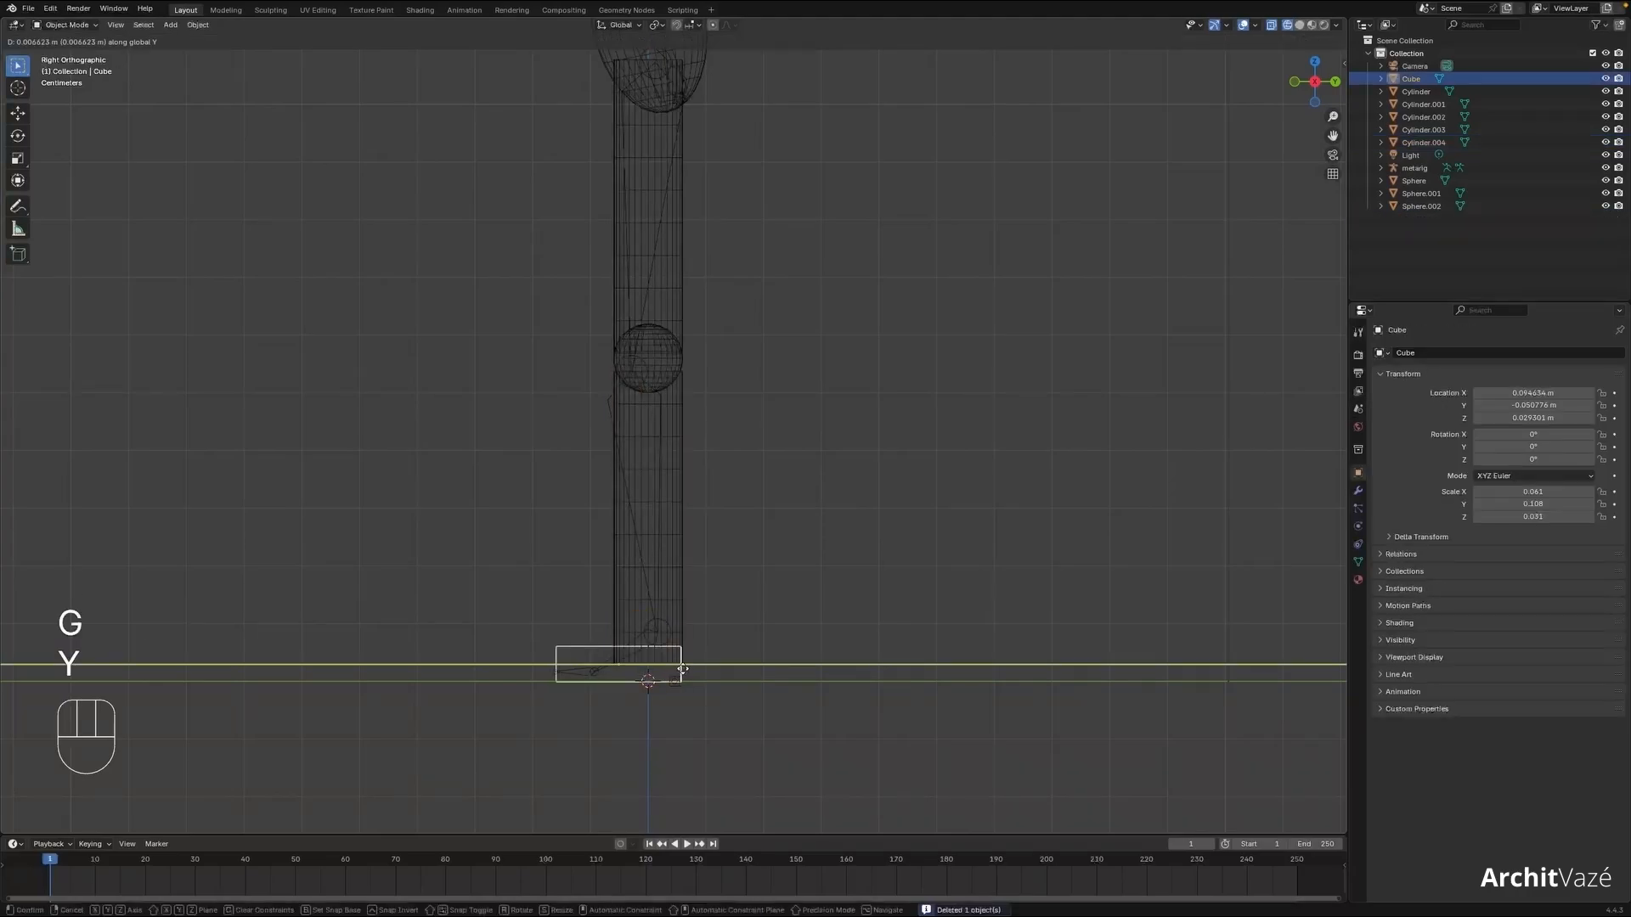
left_click(684, 674)
- Add 5 evenly spaced loop cuts along the foot cube's length in Edit Mode, then return to Object Mode in solid shading
key("Tab")
key("super+r")
scroll(617, 653, "up", 3)
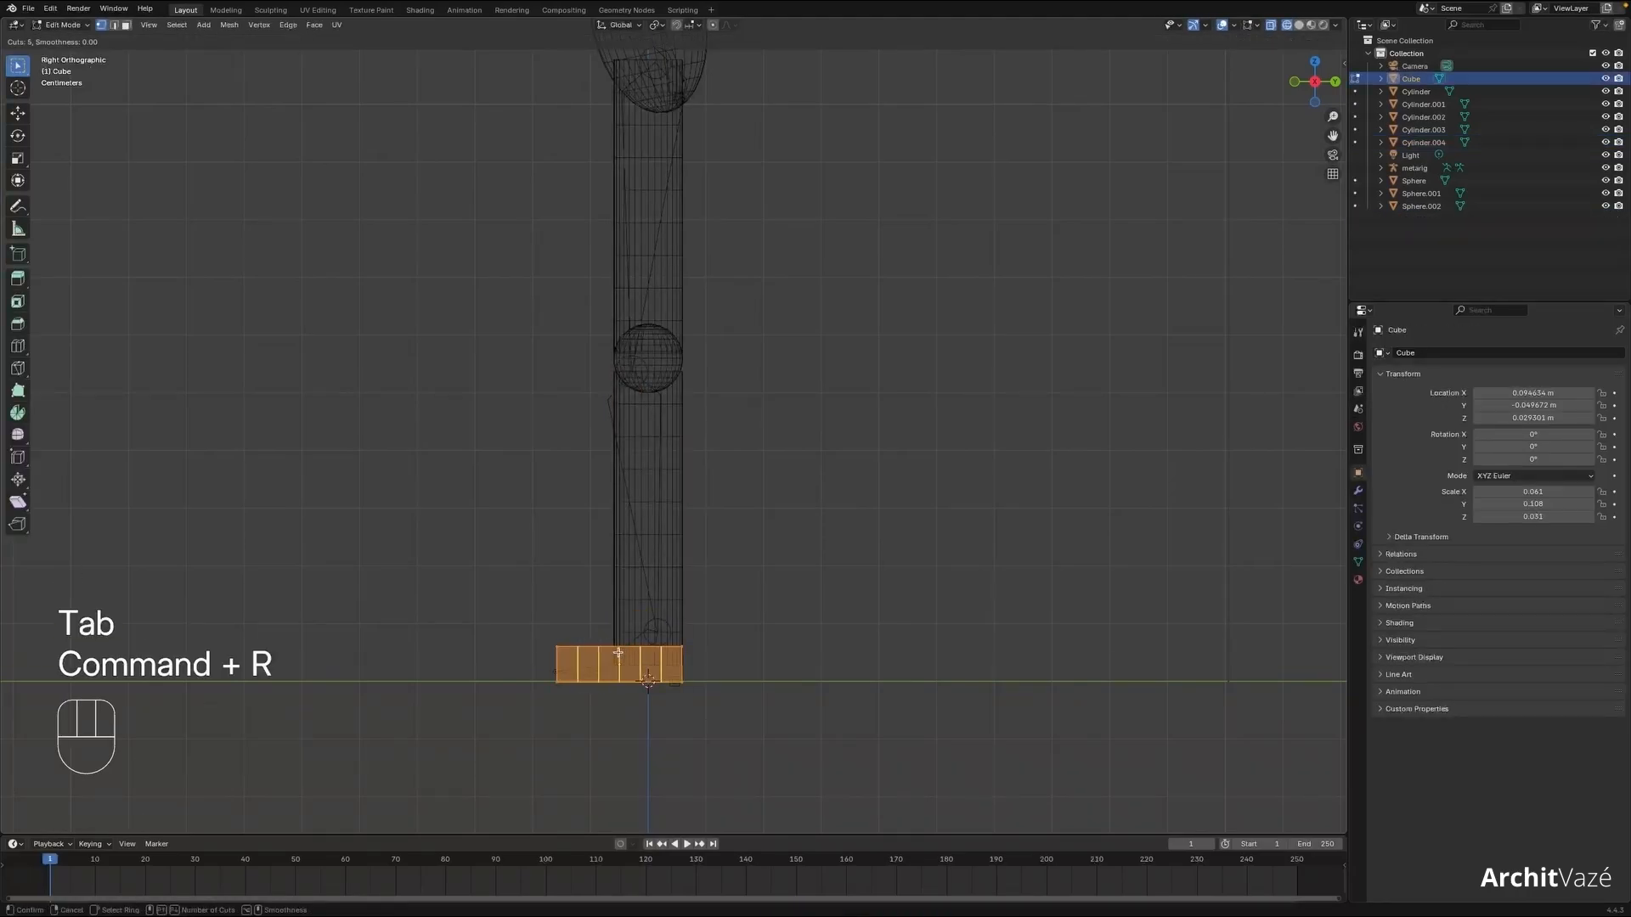
left_click(618, 653)
key("Tab")
key("shift+z")
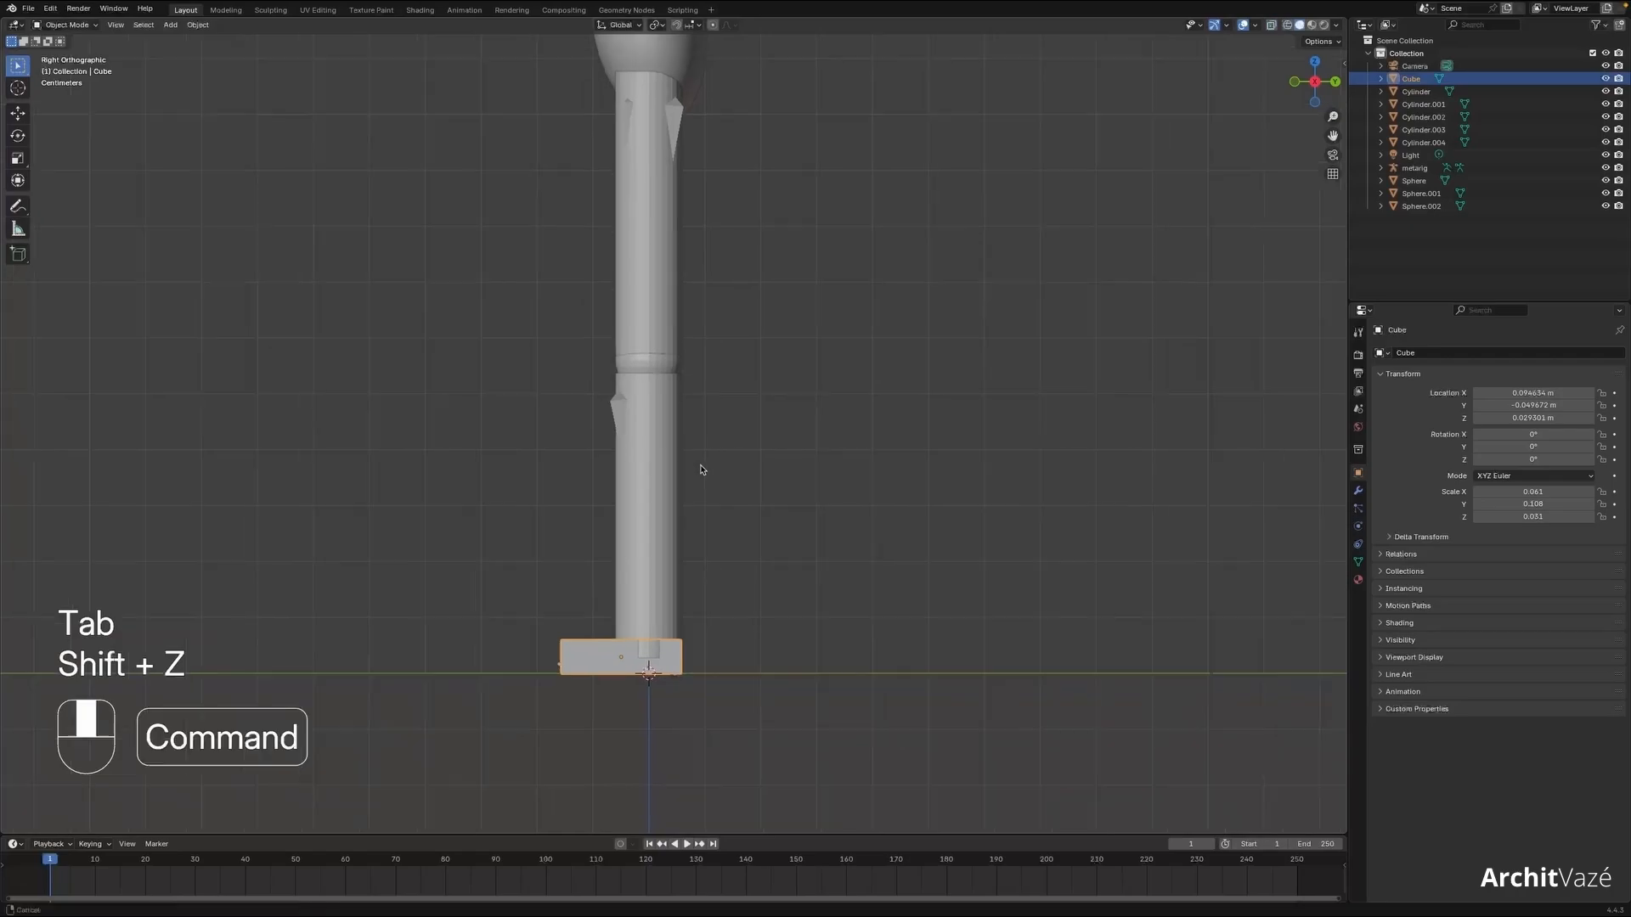
mouse_move(699, 466)
middle_mouse_down()
mouse_move(808, 553)
mouse_move(763, 663)
mouse_move(736, 637)
middle_mouse_up()
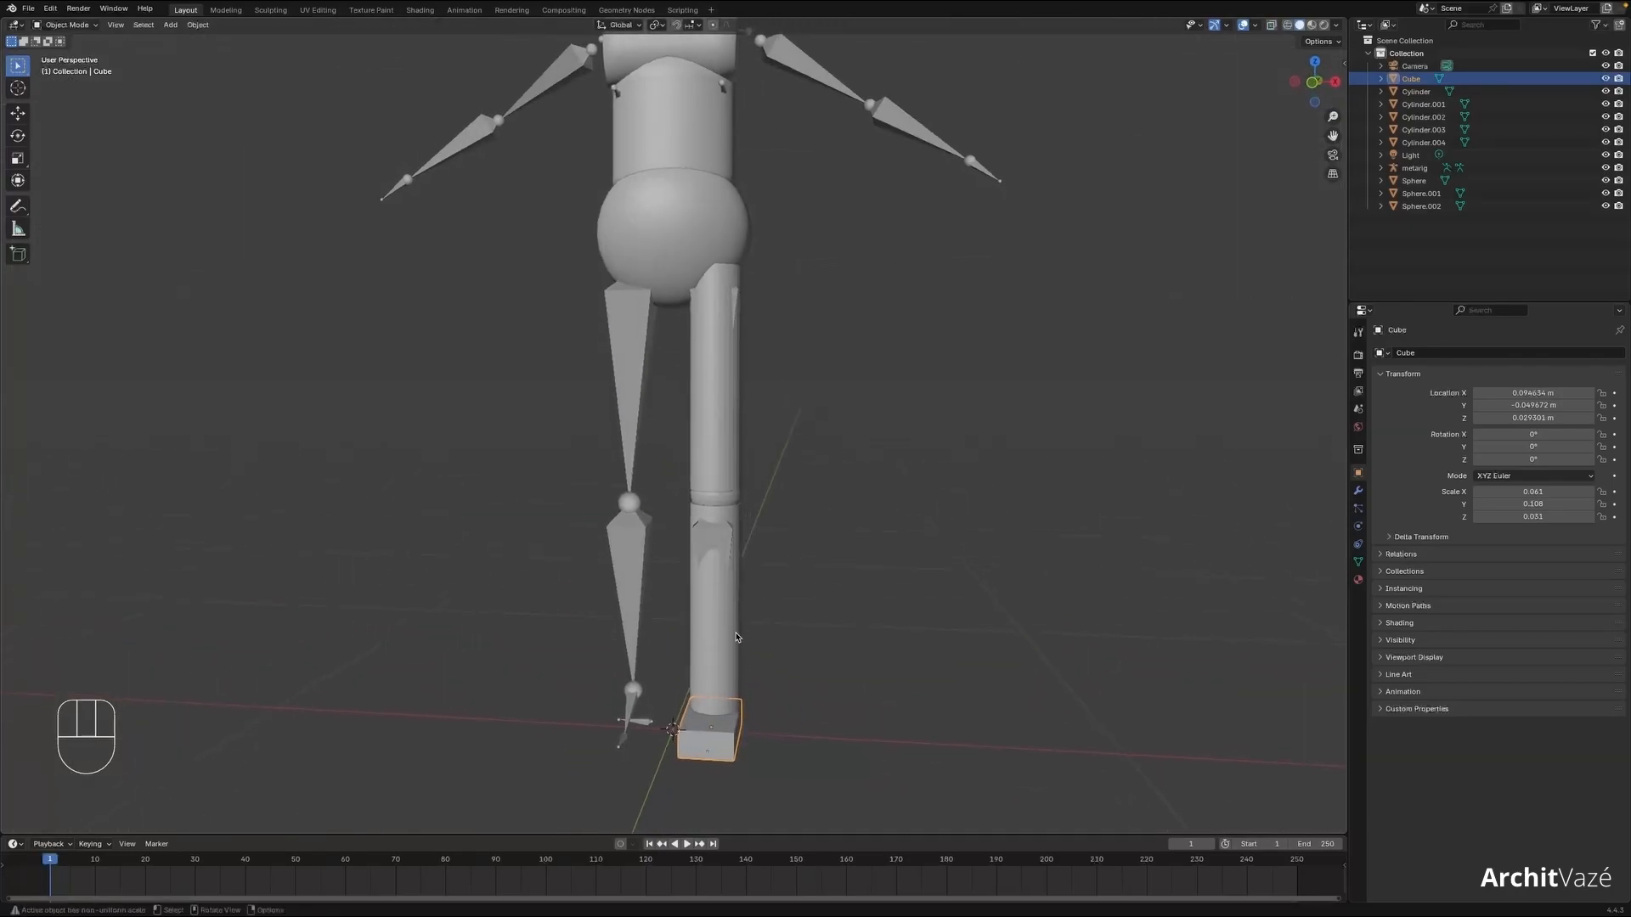
left_click(733, 638, "shift")
left_click(735, 497, "shift")
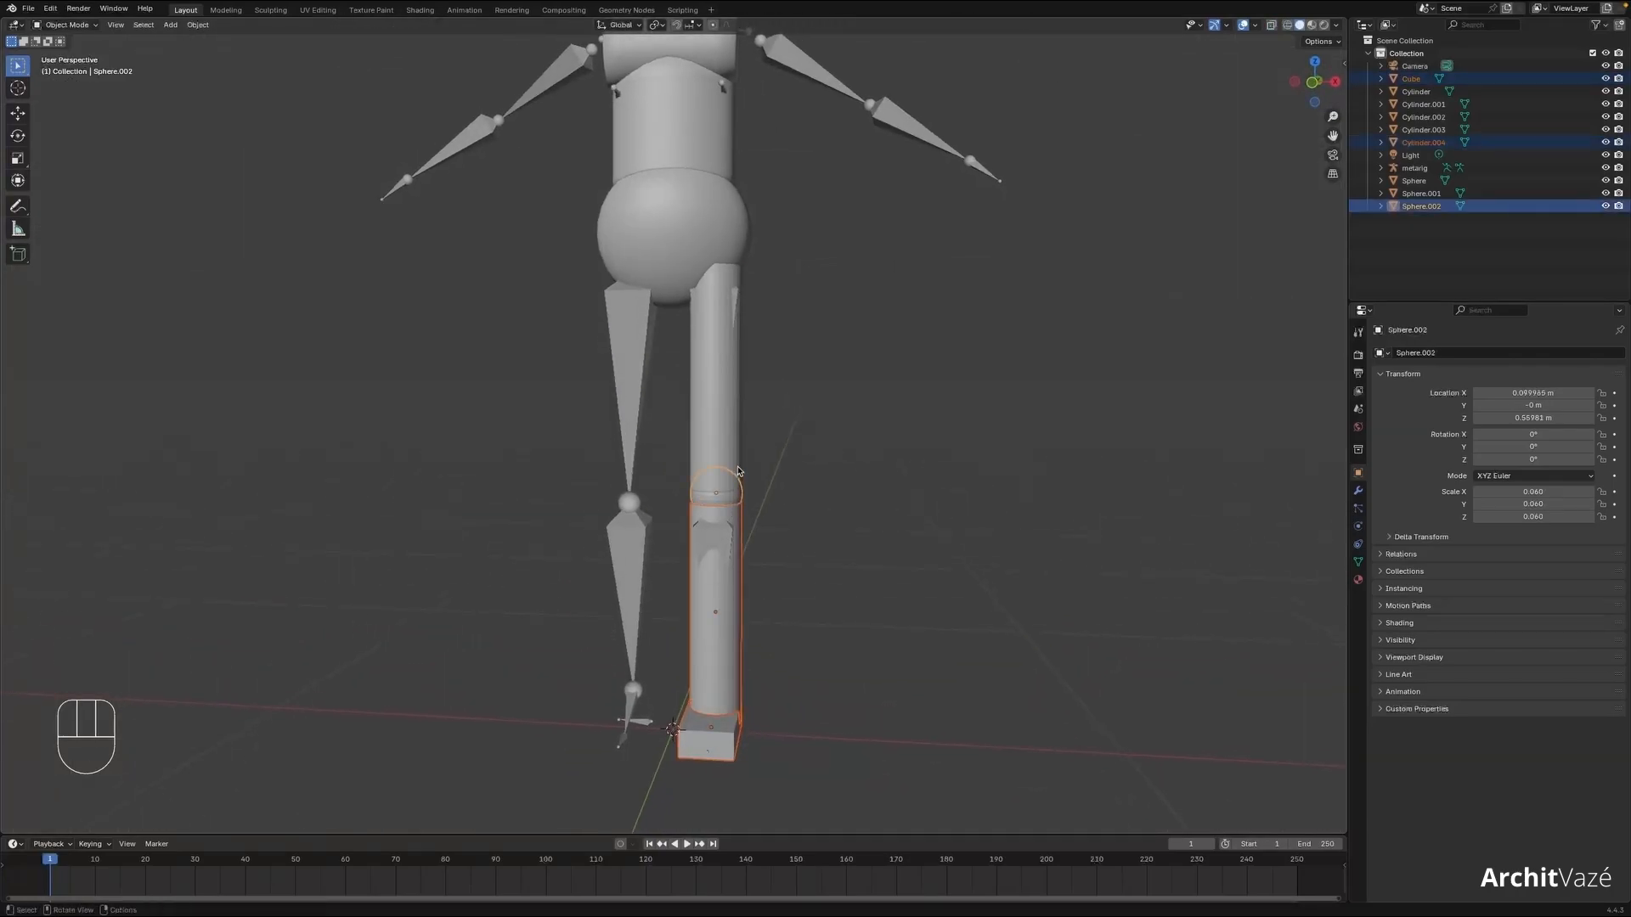
left_click(735, 465, "shift")
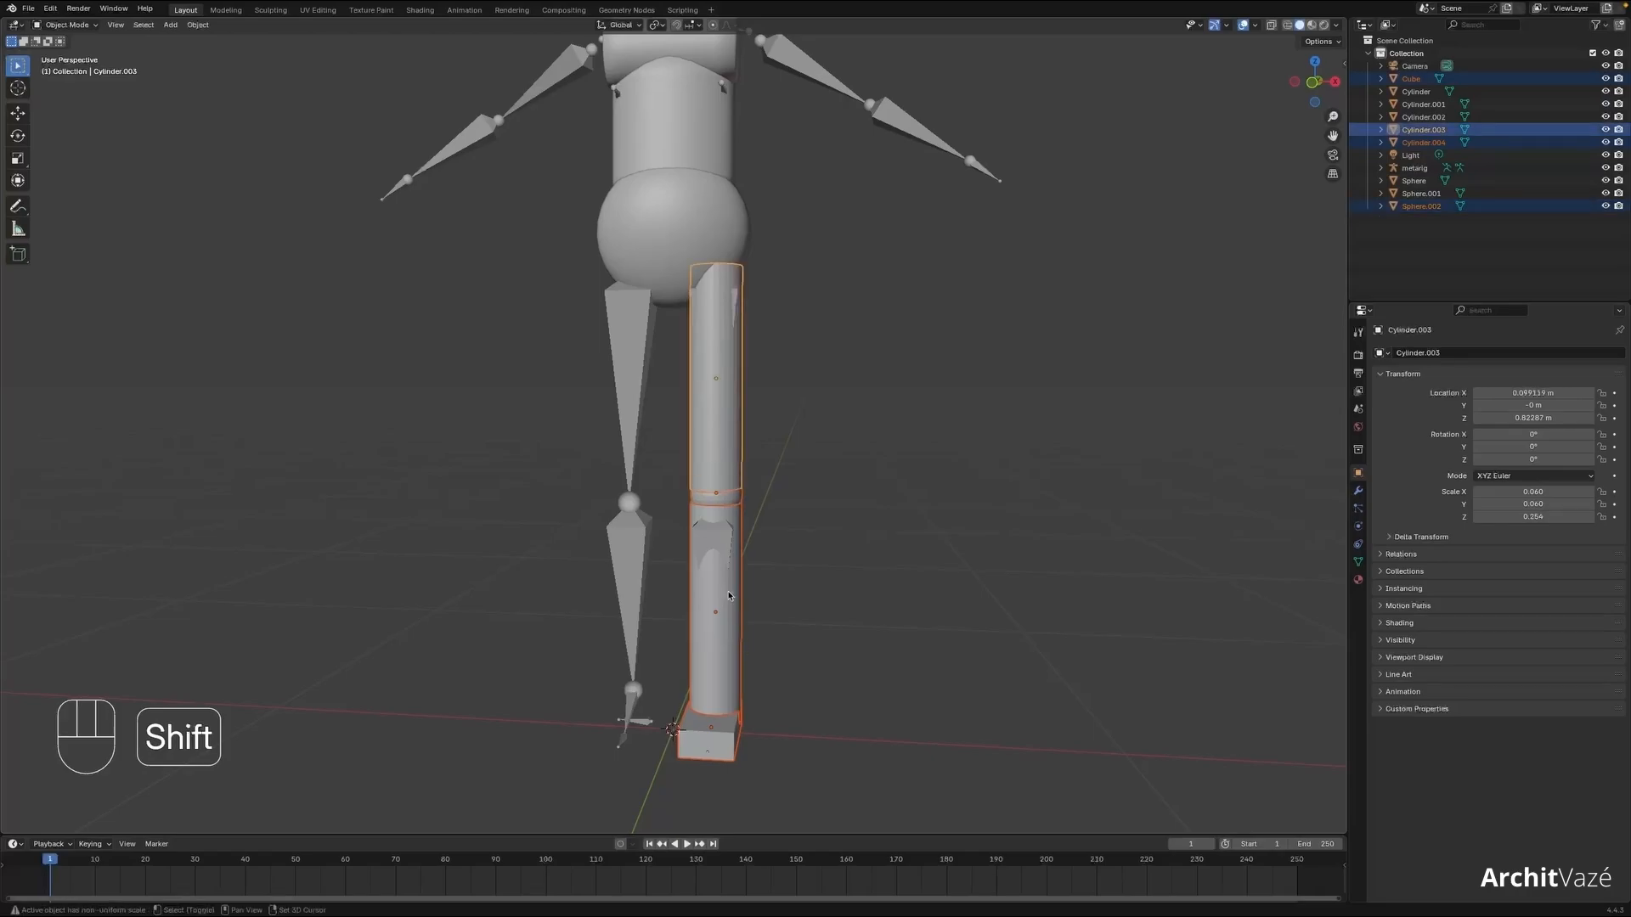
- Duplicate the knee sphere up to the hip at about Z 1.089 m and scale it up to about 0.072
left_click(716, 491)
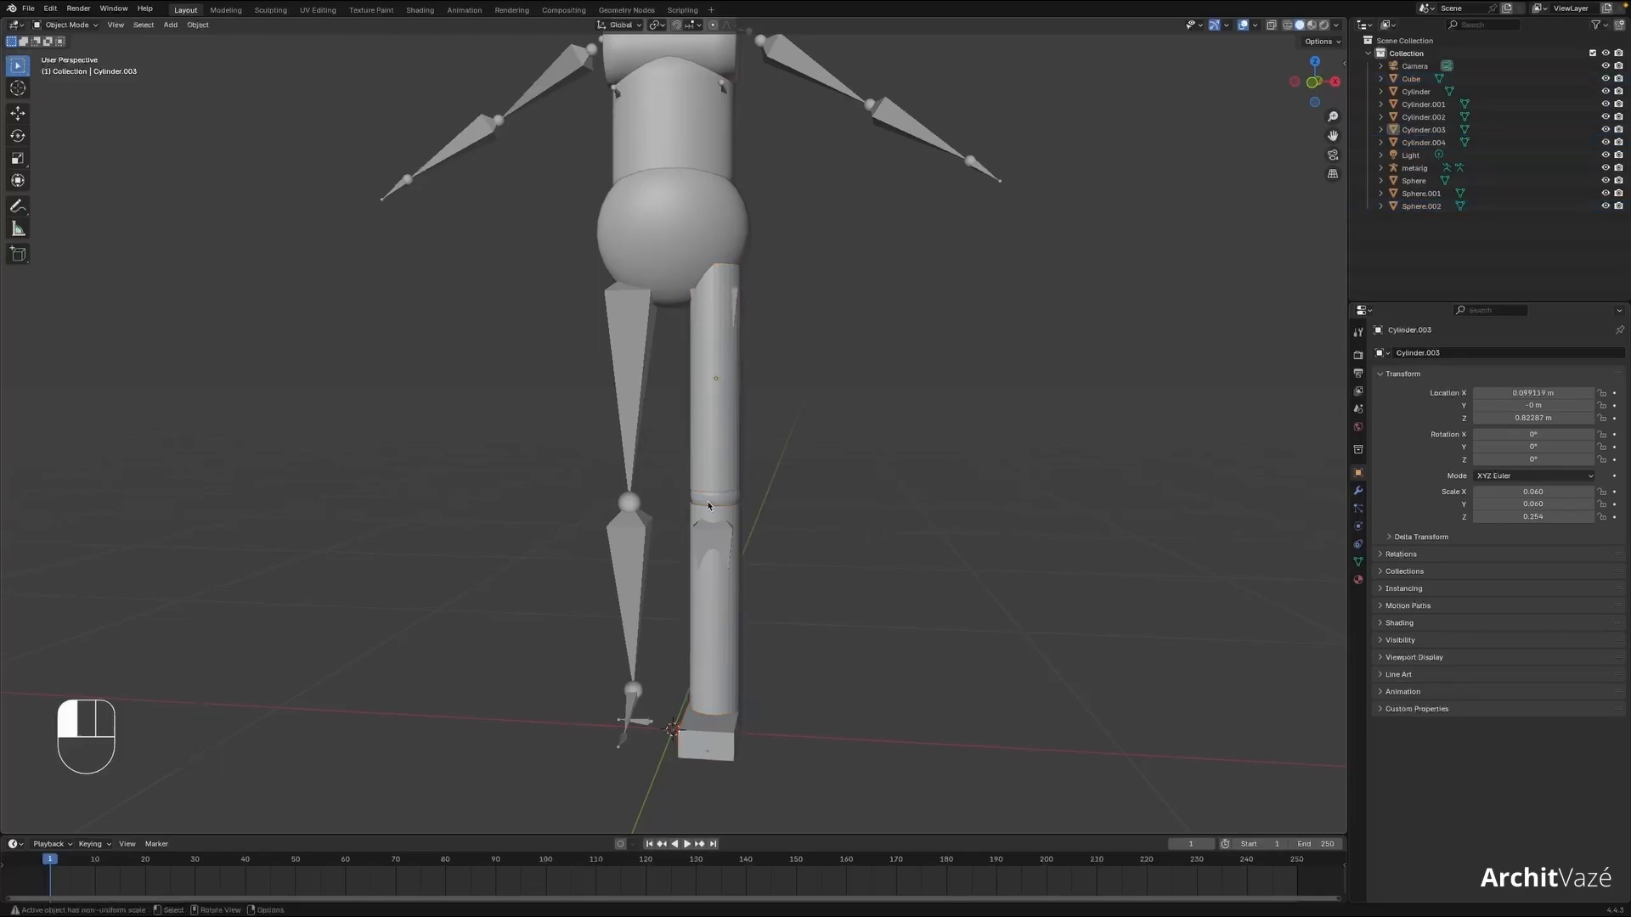
key("grave")
left_click(739, 427)
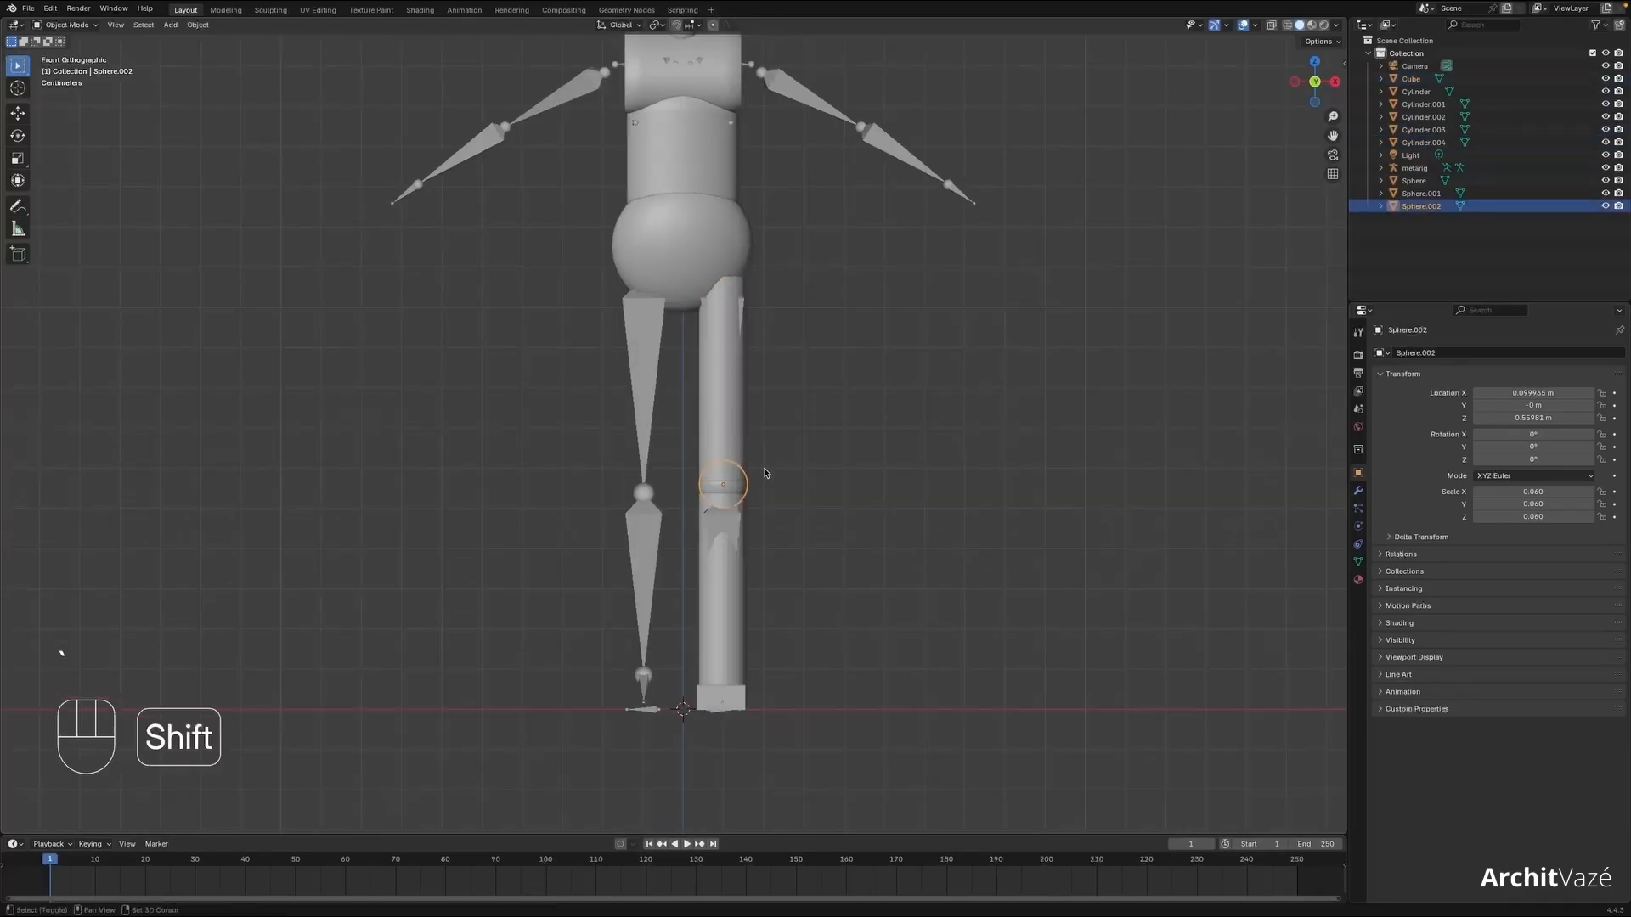
key("shift+d")
key("s")
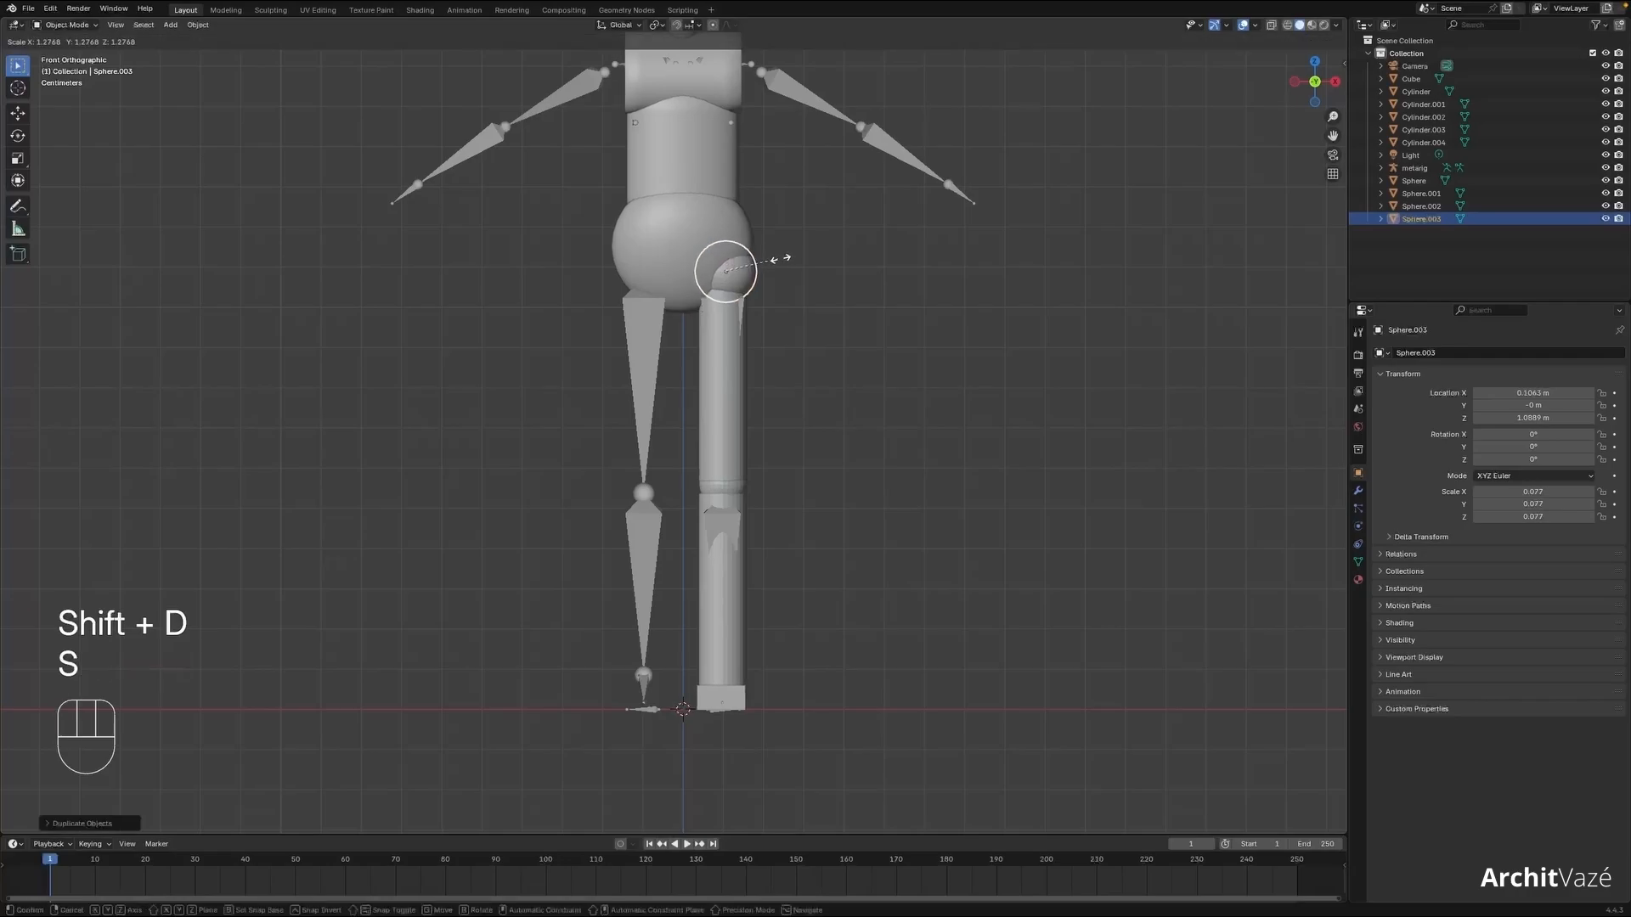
left_click(777, 258)
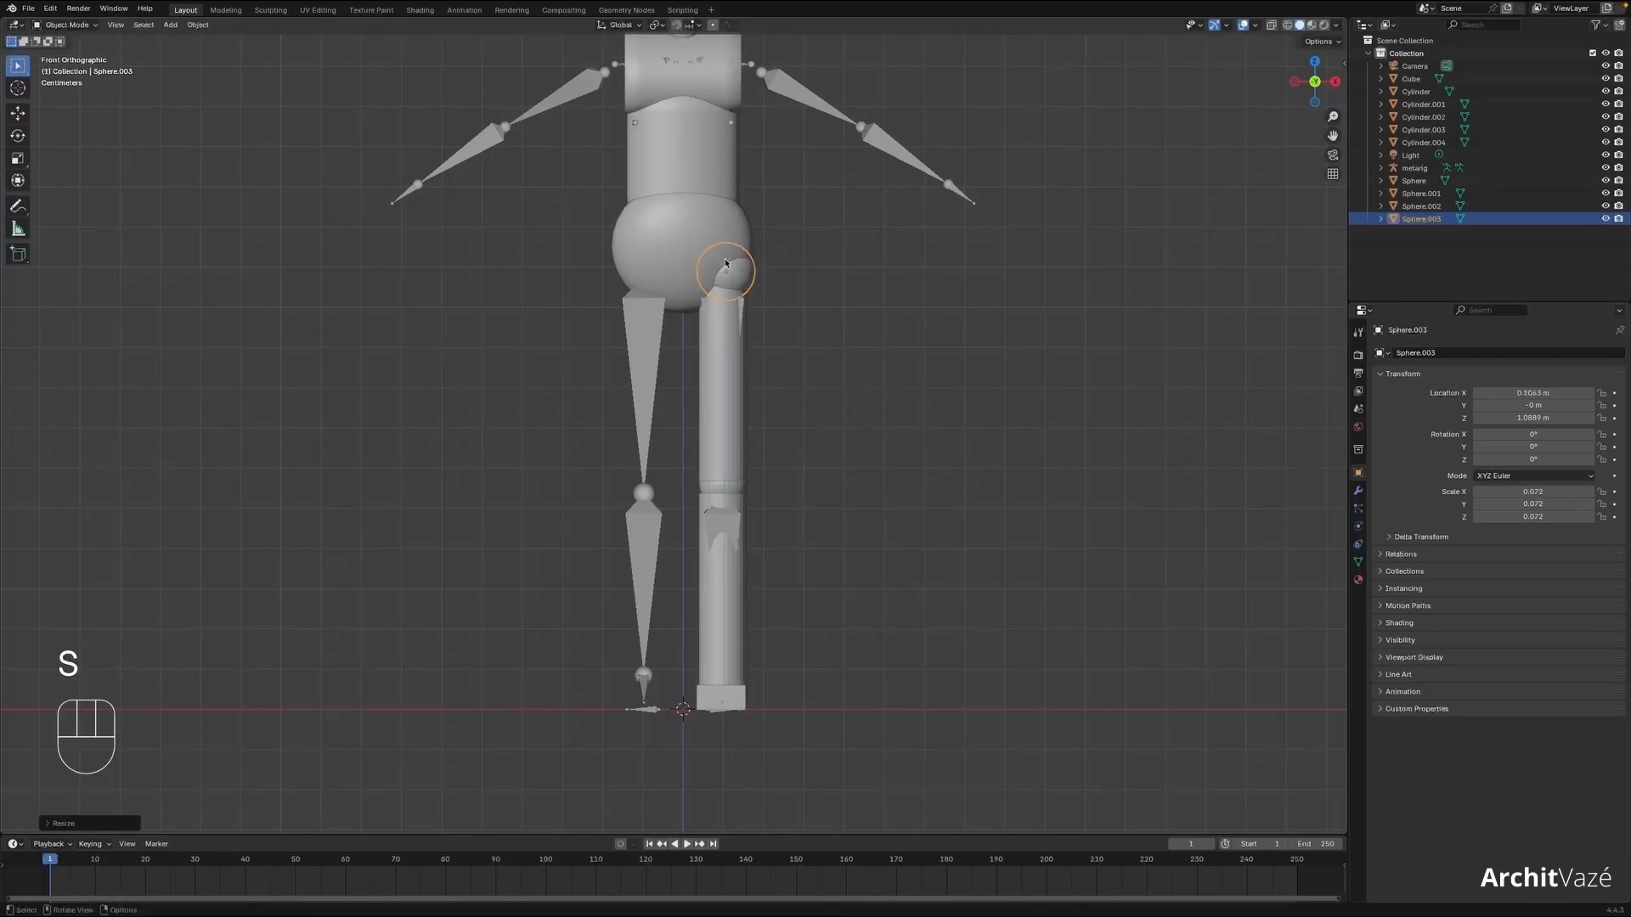
left_click(786, 277)
- Select the hip sphere, thigh, knee sphere, shin and foot, and duplicate the whole leg out beside the torso in front view
middle_click_drag(786, 277, 787, 390)
left_click(729, 270)
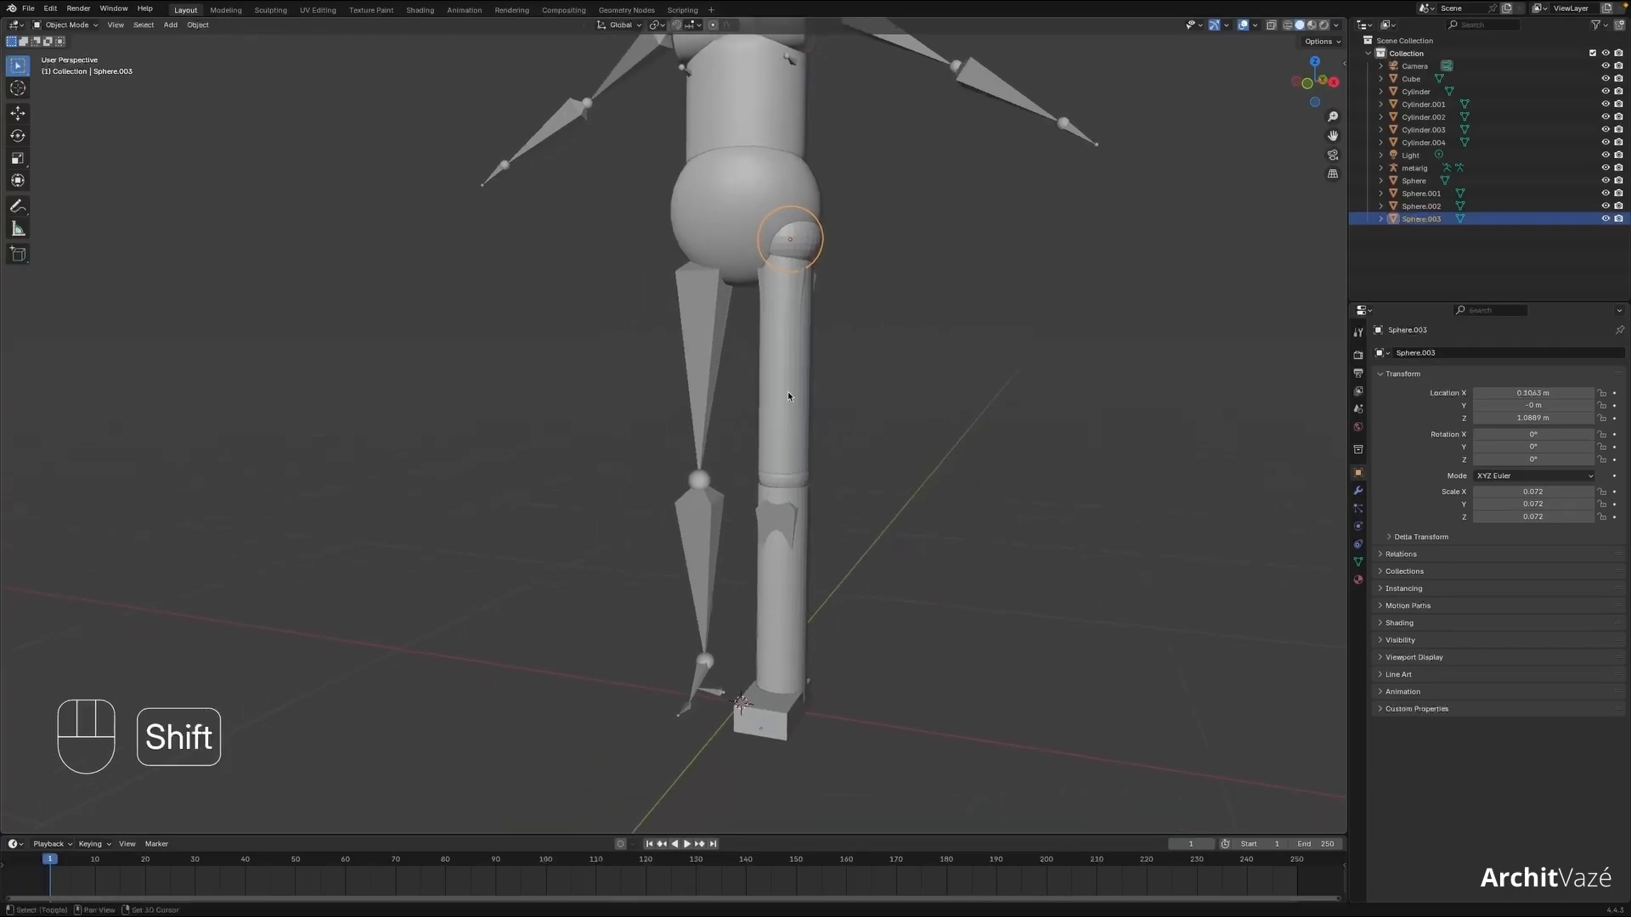
left_click(788, 396, "shift")
left_click(791, 482, "shift")
left_click(773, 617, "shift")
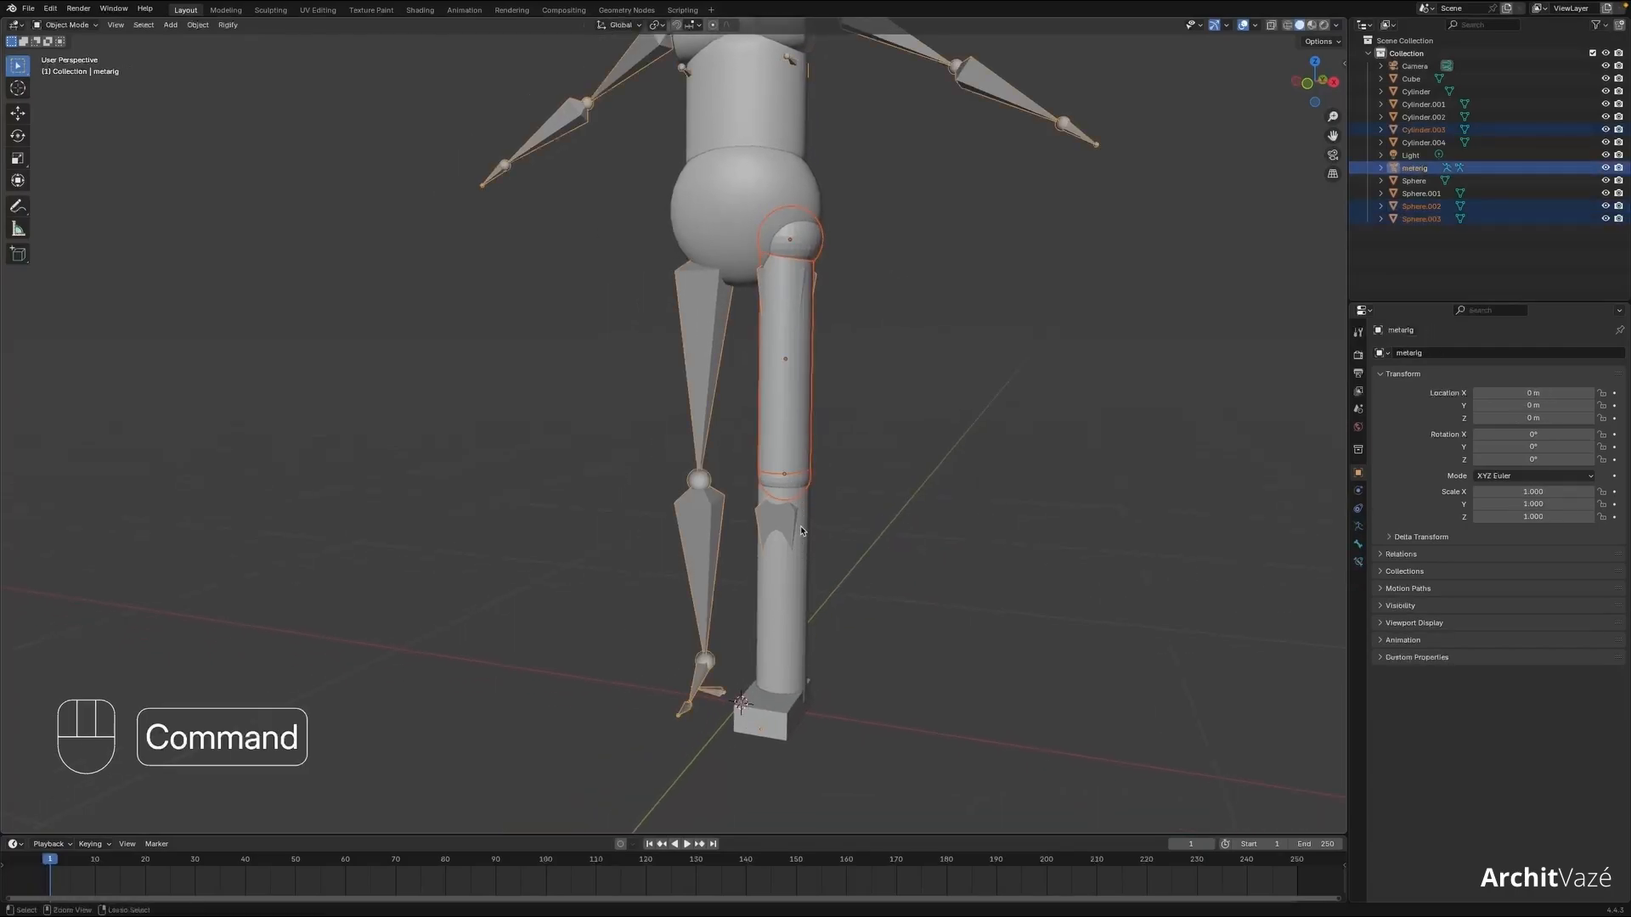
key("super+z")
left_click(809, 548, "shift")
left_click(794, 715, "shift")
key("KP_1")
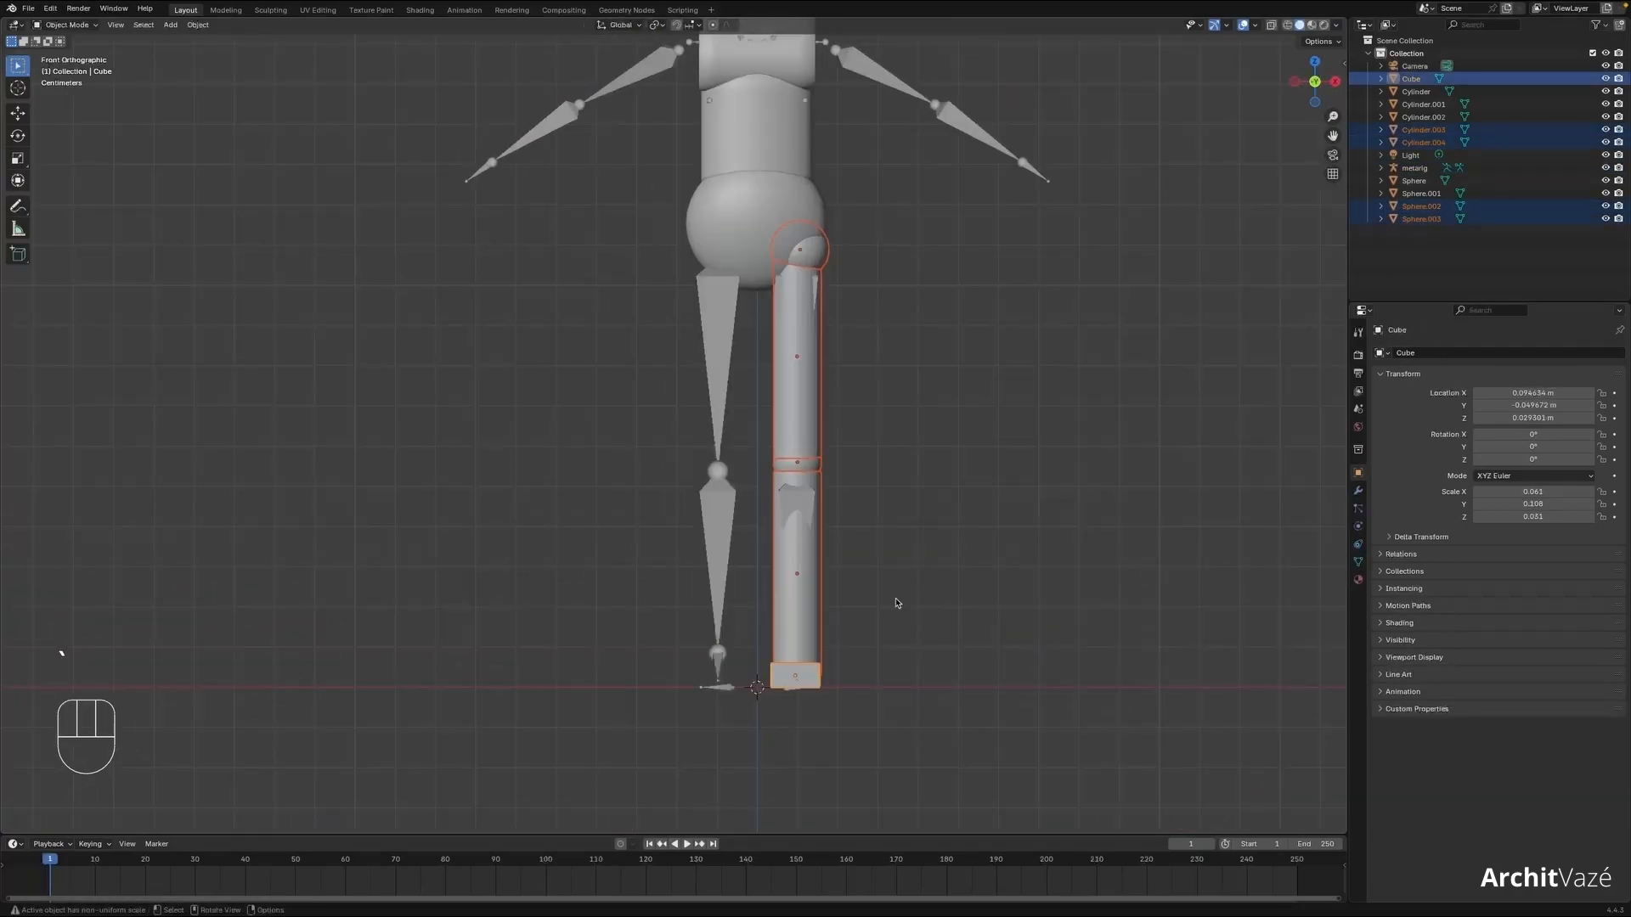
key("shift+d")
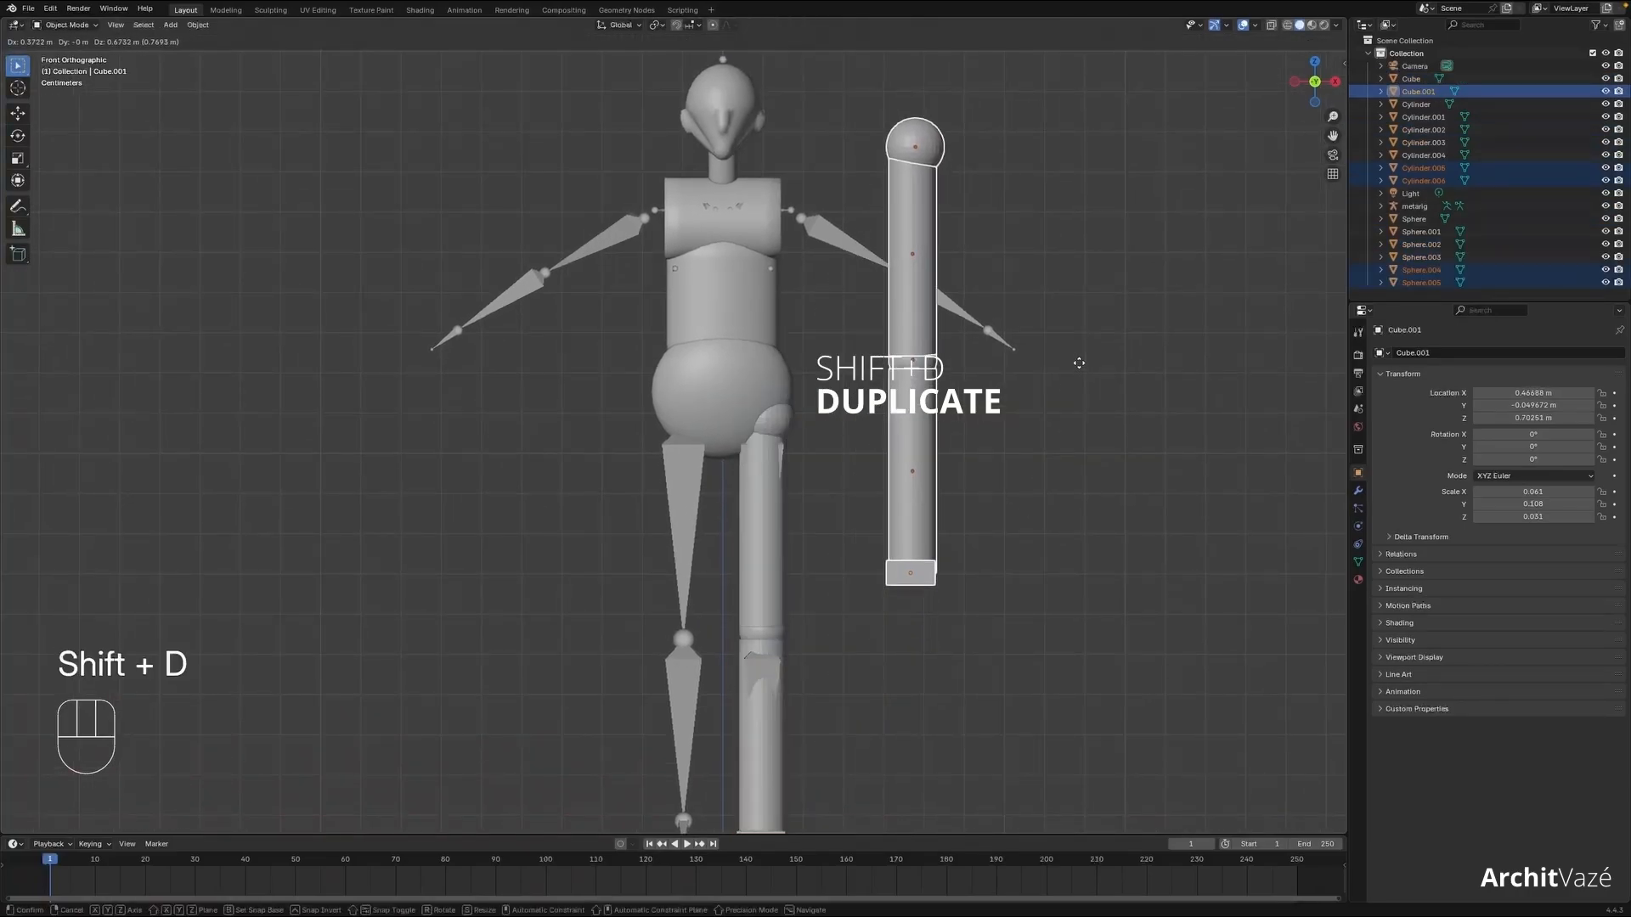
left_click(1090, 358)
- Rotate the duplicated leg to about -56.9° and scale it down uniformly until the foot cube's X scale is about 0.034
key("r")
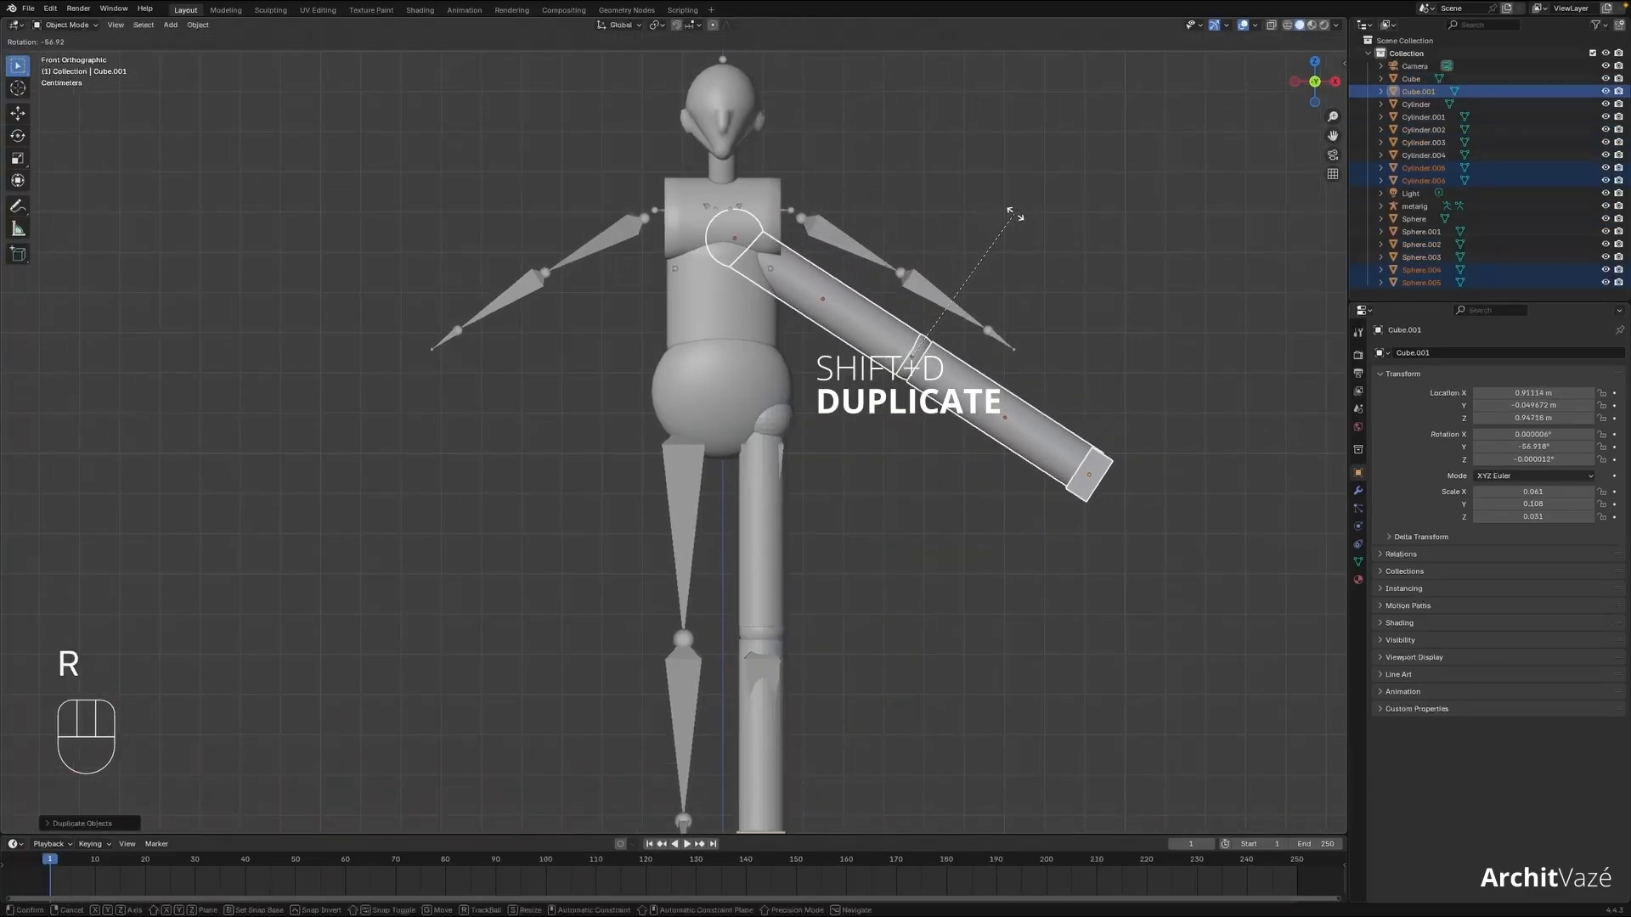
left_click(1023, 234)
key("s")
left_click(1030, 384)
- In wireframe shading, move the duplicated limb onto the arm bones with its large sphere at the shoulder
key("shift+z")
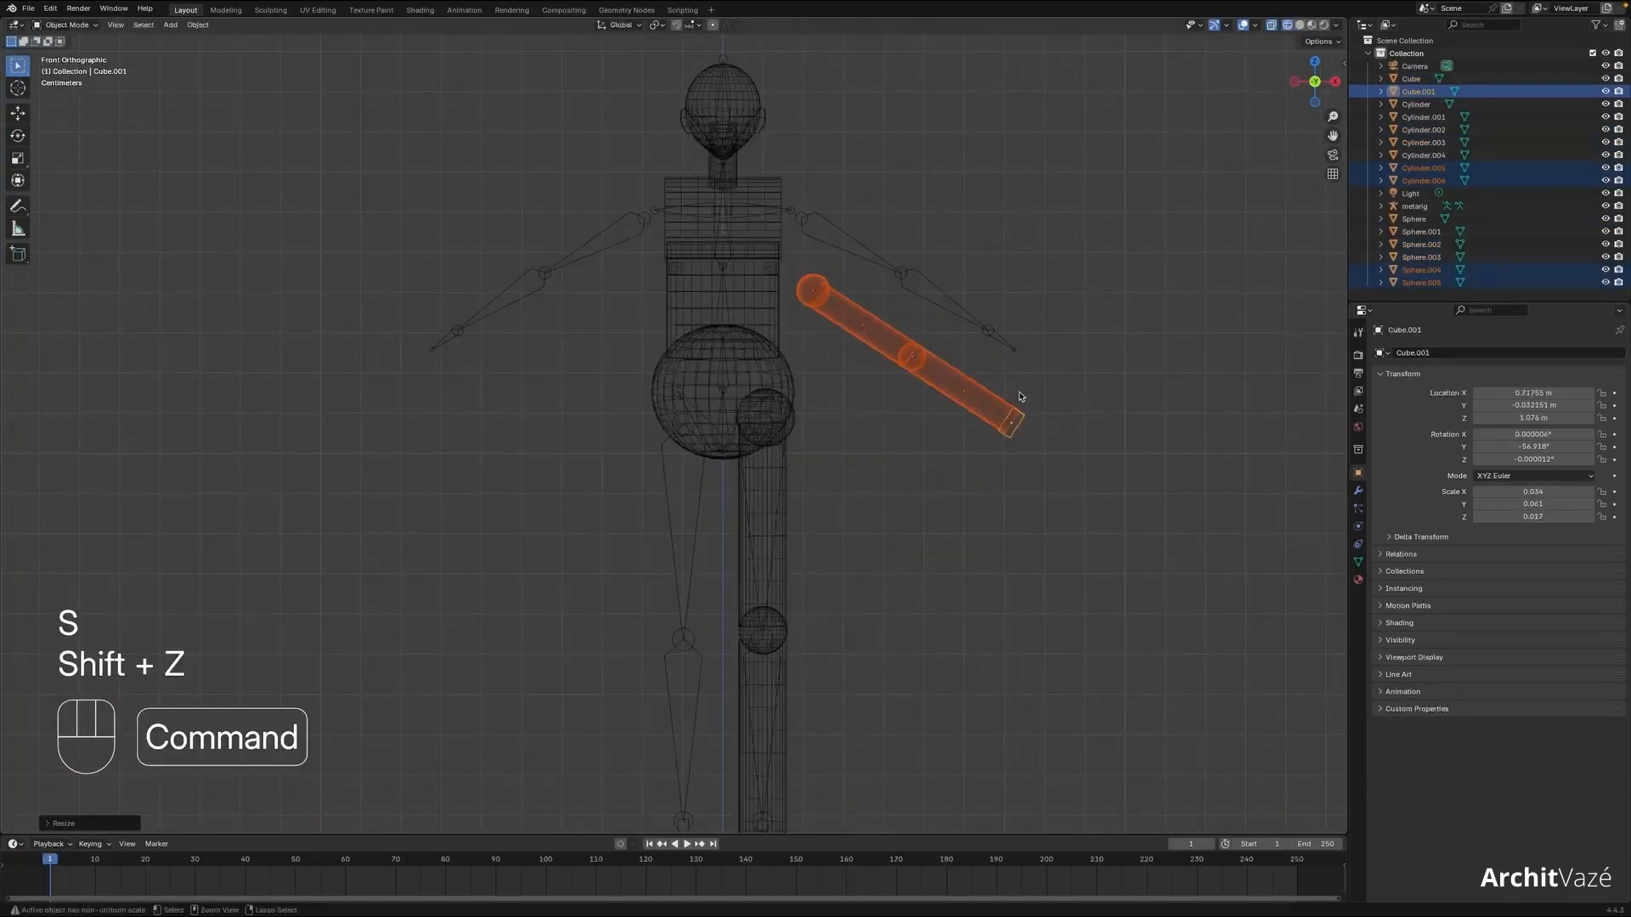
scroll(1030, 384, "up", 2)
key("g")
left_click(892, 485)
- Shorten the forearm cylinder along its local Z axis to a scale of about 0.117 and fit it along the forearm bone
scroll(892, 485, "up", 3)
left_click(1061, 590)
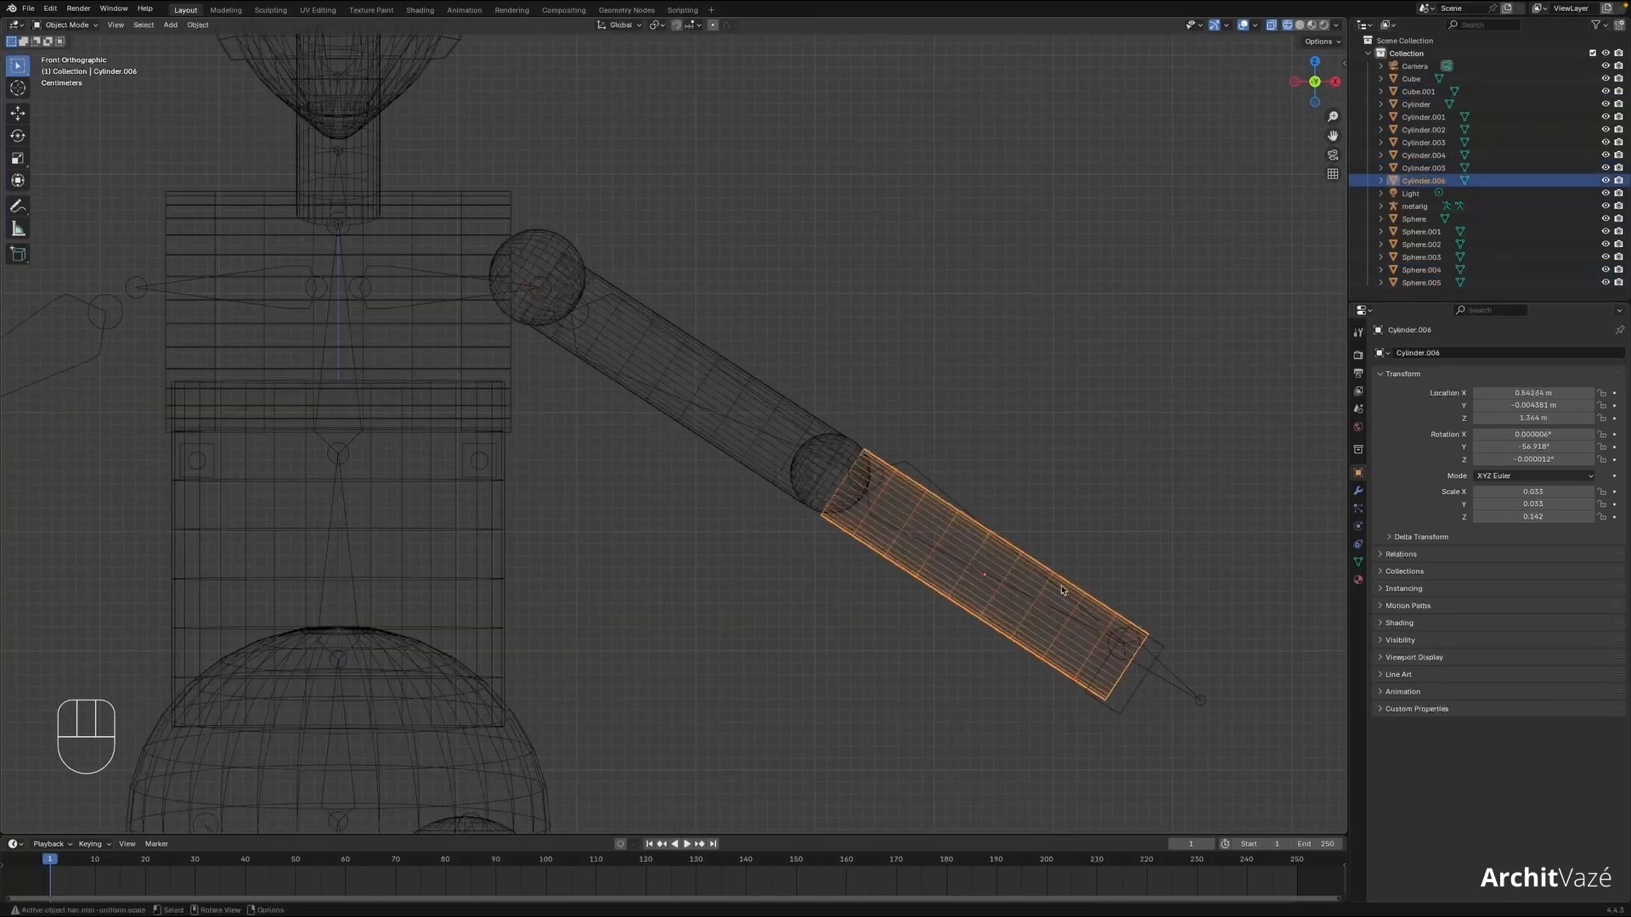
key("s")
key("x")
key("z")
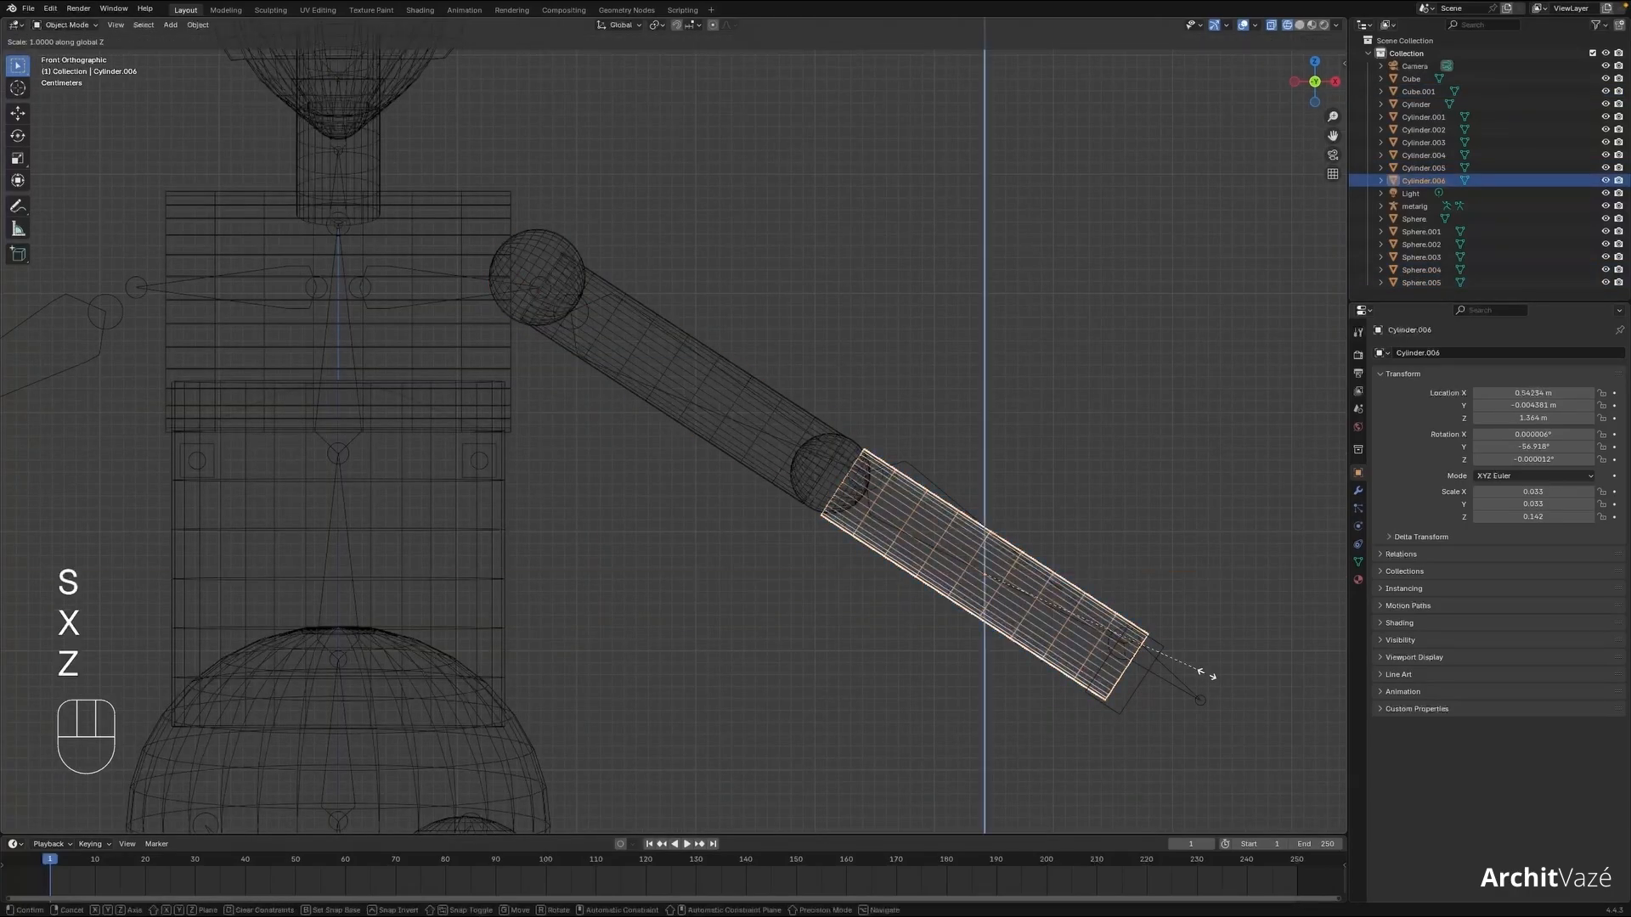
key("z")
left_click(1157, 666)
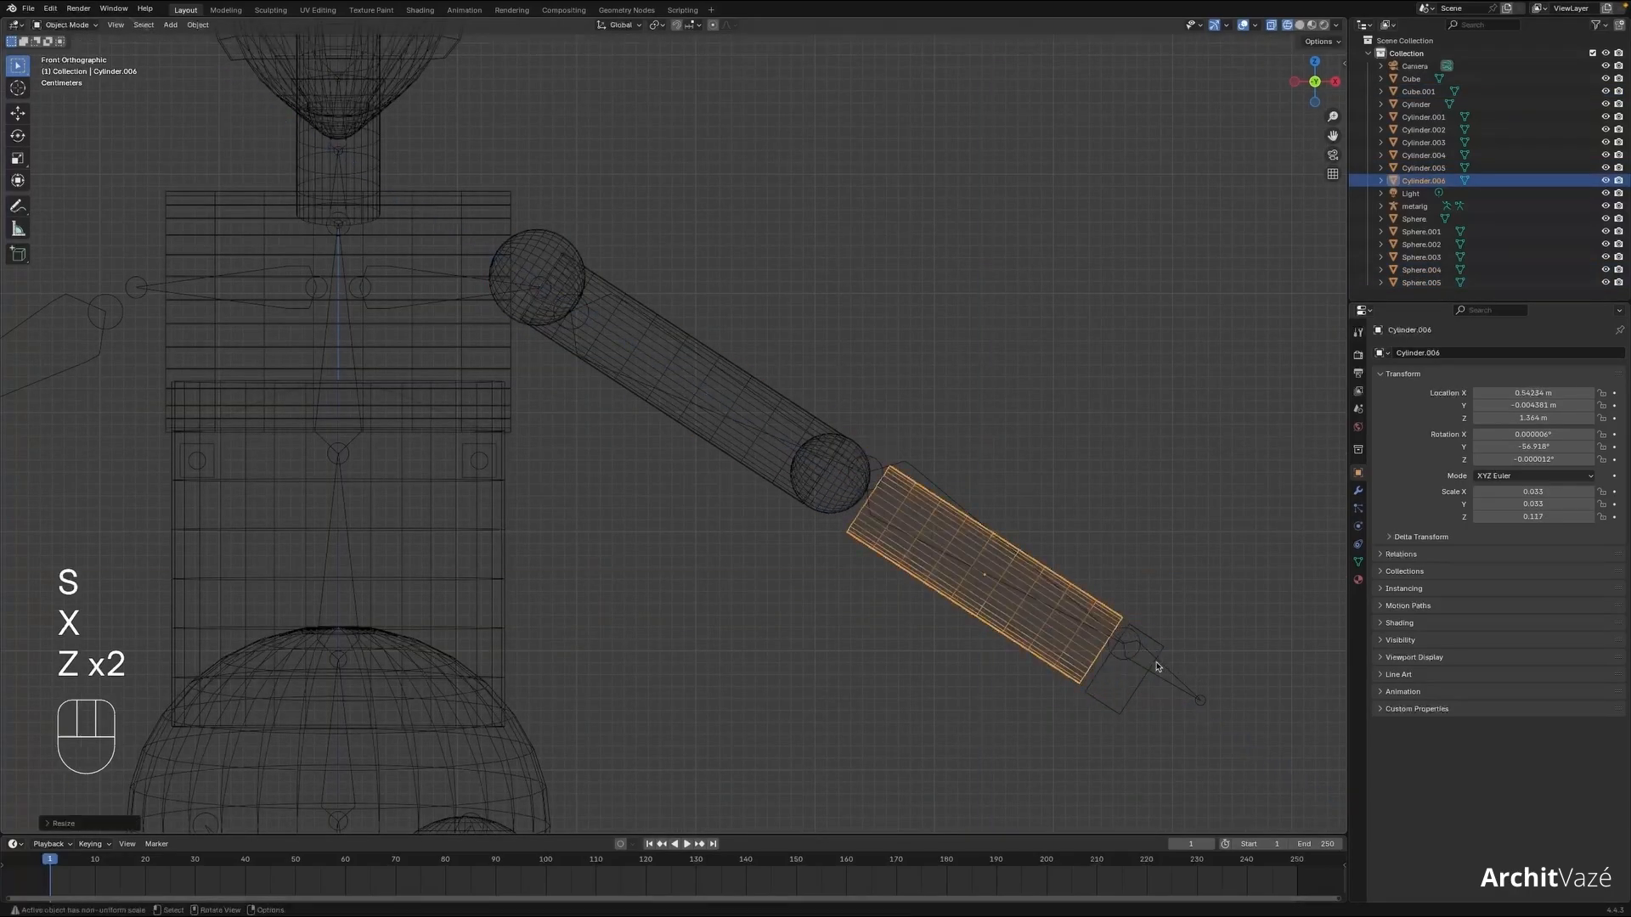
key("g")
right_click(1115, 651)
- Rotate the upper-arm cylinder slightly to follow the direction of the upper-arm bone
left_click(734, 416)
key("r")
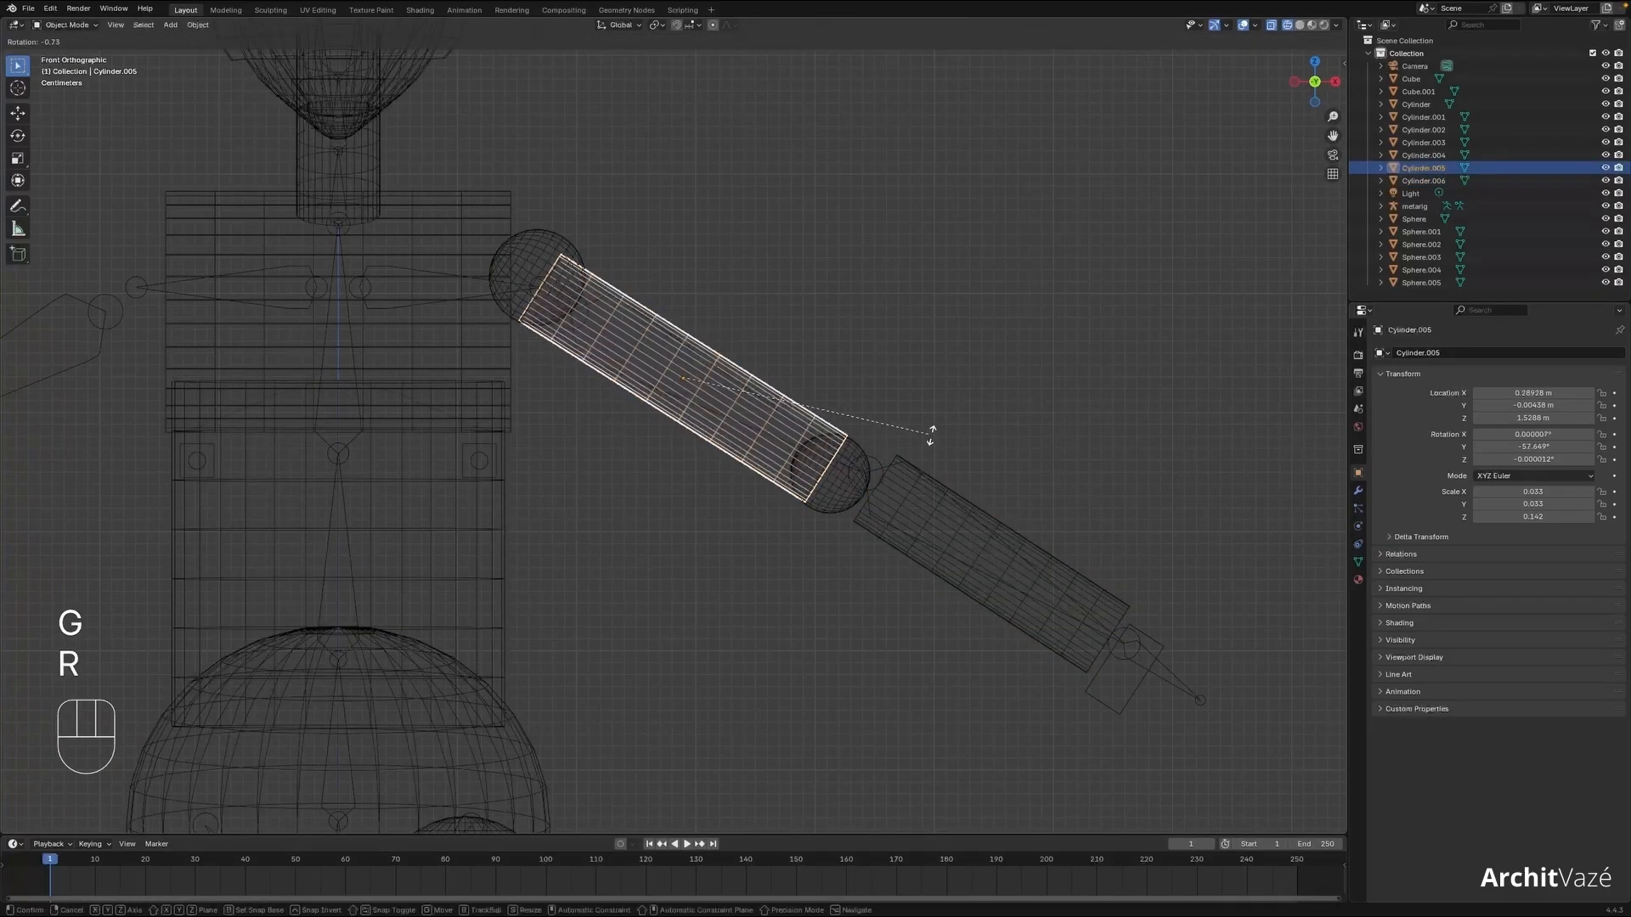
left_click(931, 430)
- Move the elbow sphere so it fills the joint between the upper-arm and forearm cylinders
left_click(836, 474)
key("g")
key("g")
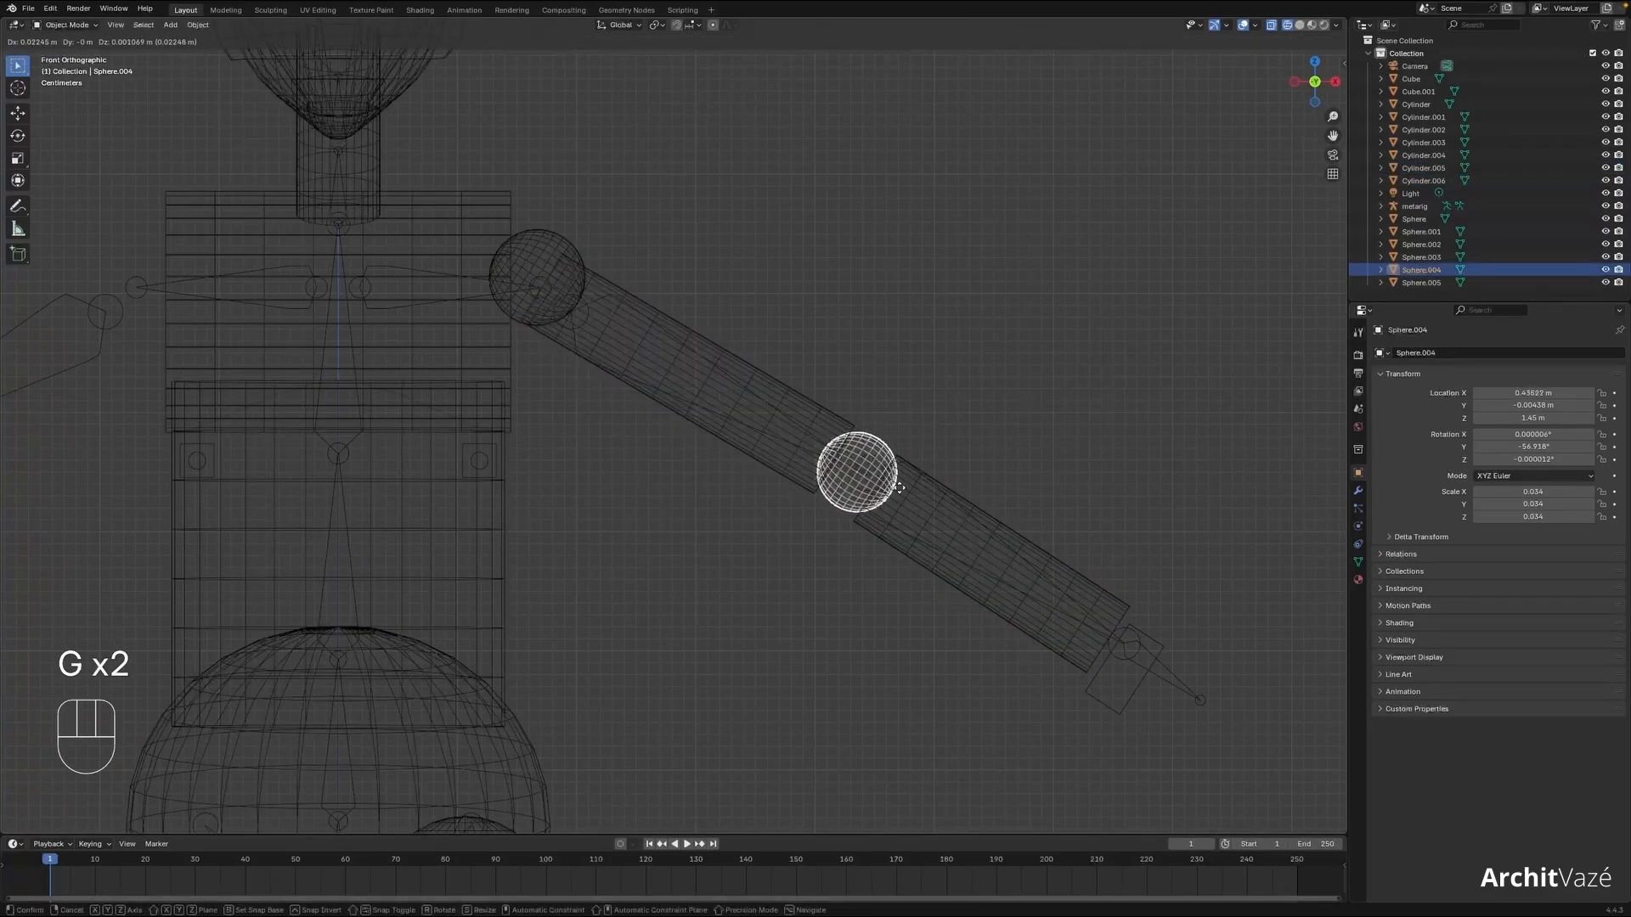
left_click(899, 487)
left_click(1160, 684)
- From the right side view, rotate the thigh cylinder to about -4.2° around X so it follows the thigh bone
scroll(1167, 731, "down", 2)
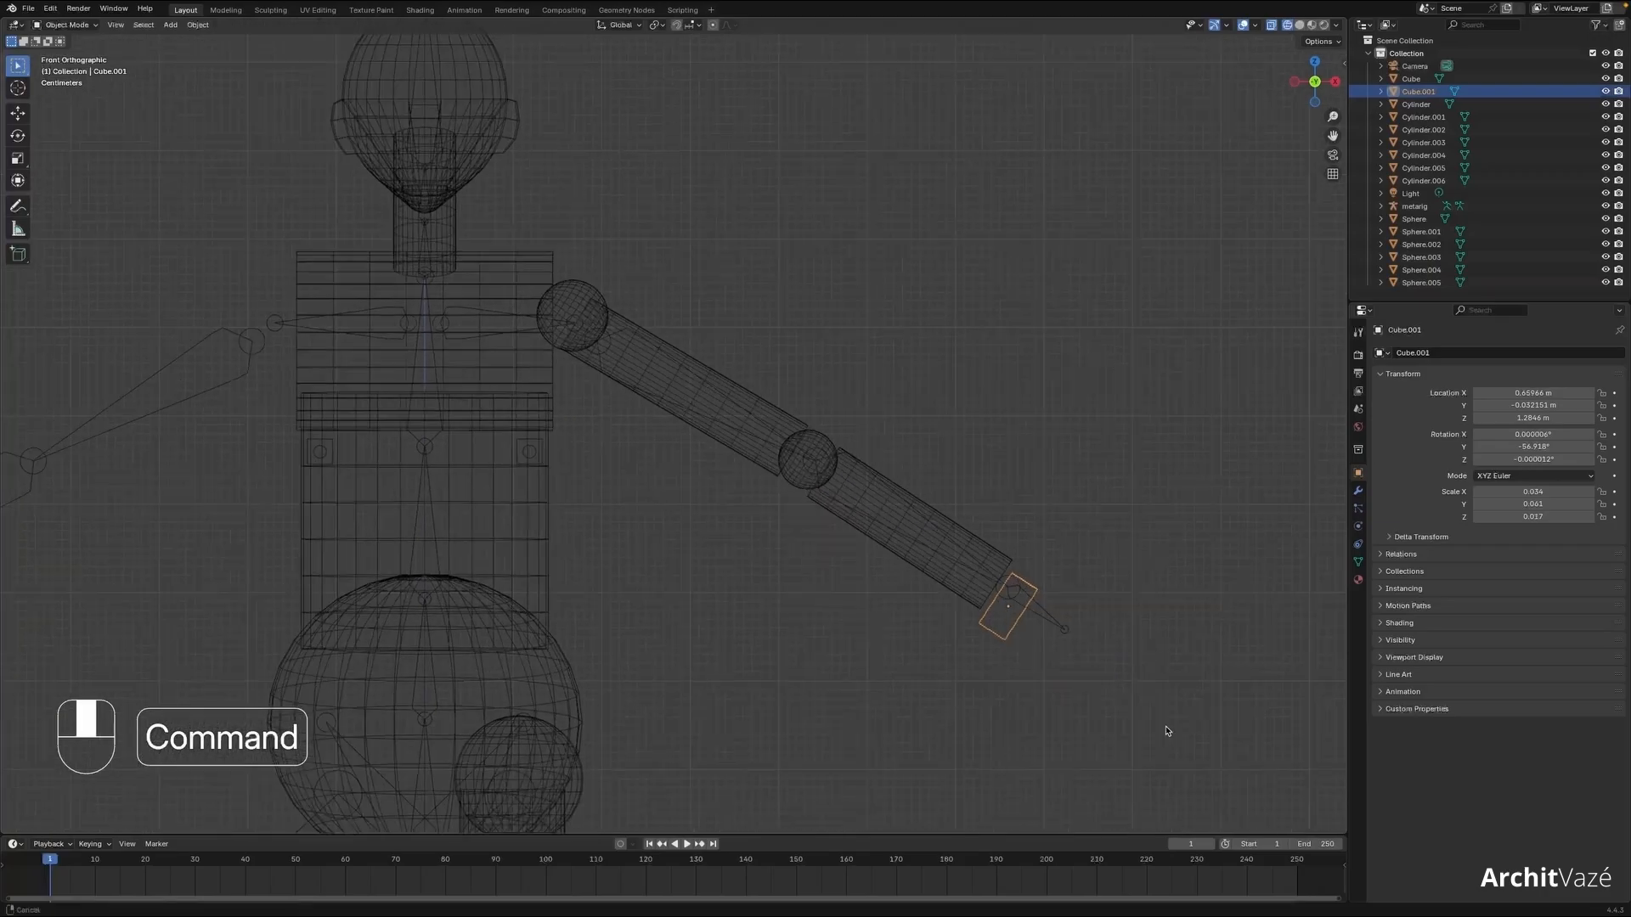
scroll(1104, 671, "down", 2)
middle_click_drag(1077, 634, 993, 334, "shift")
scroll(968, 441, "down", 4)
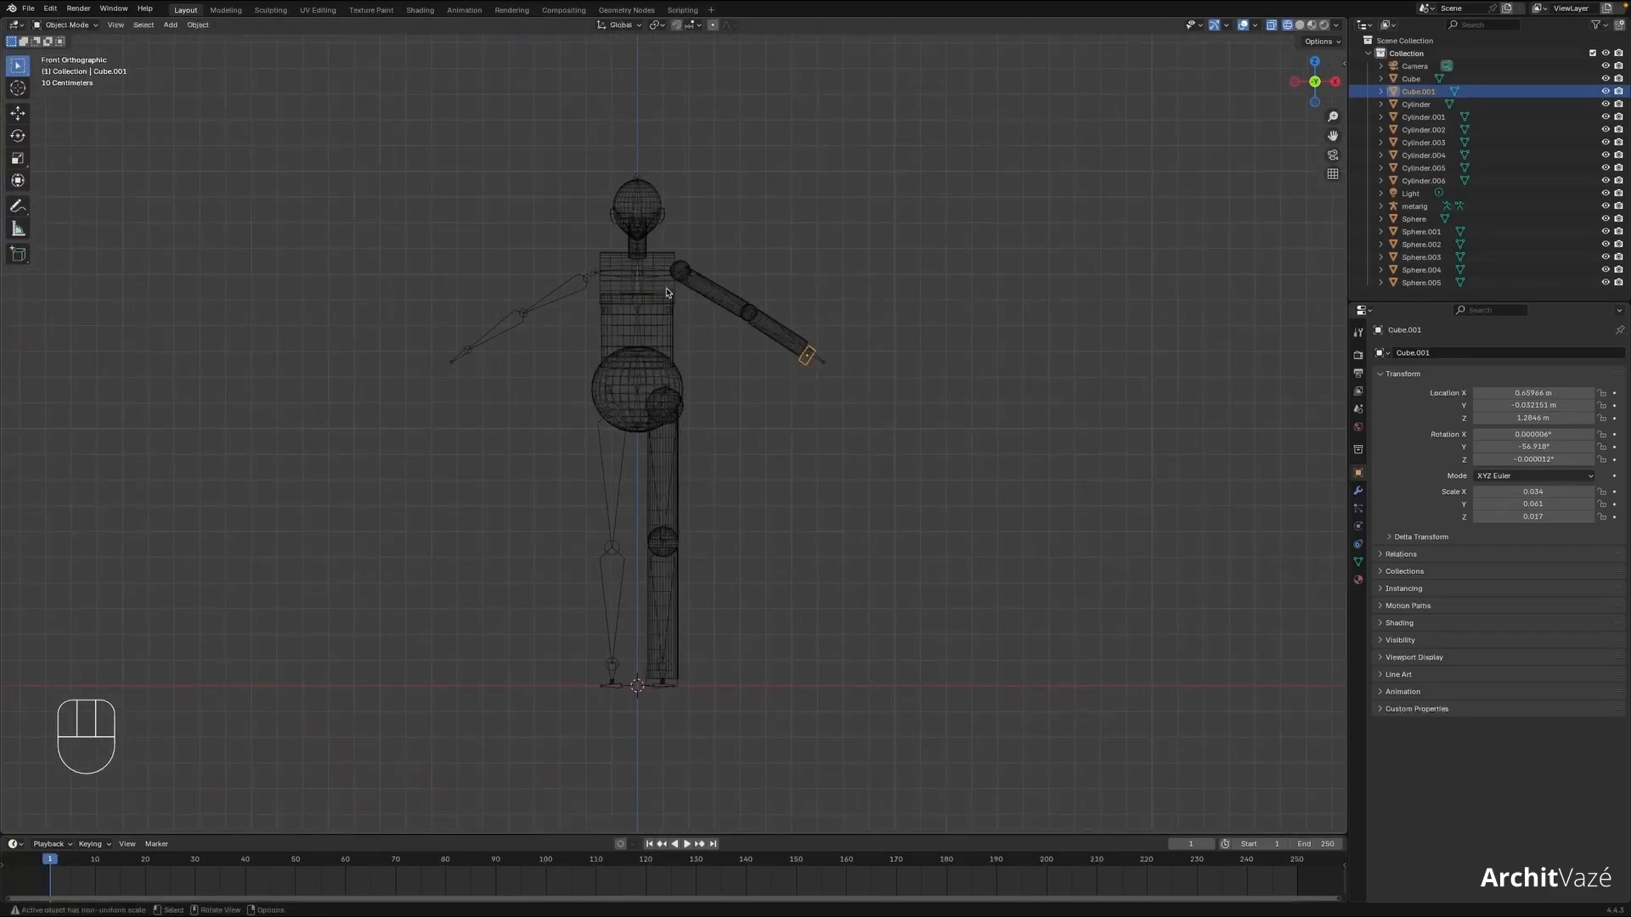
key("grave")
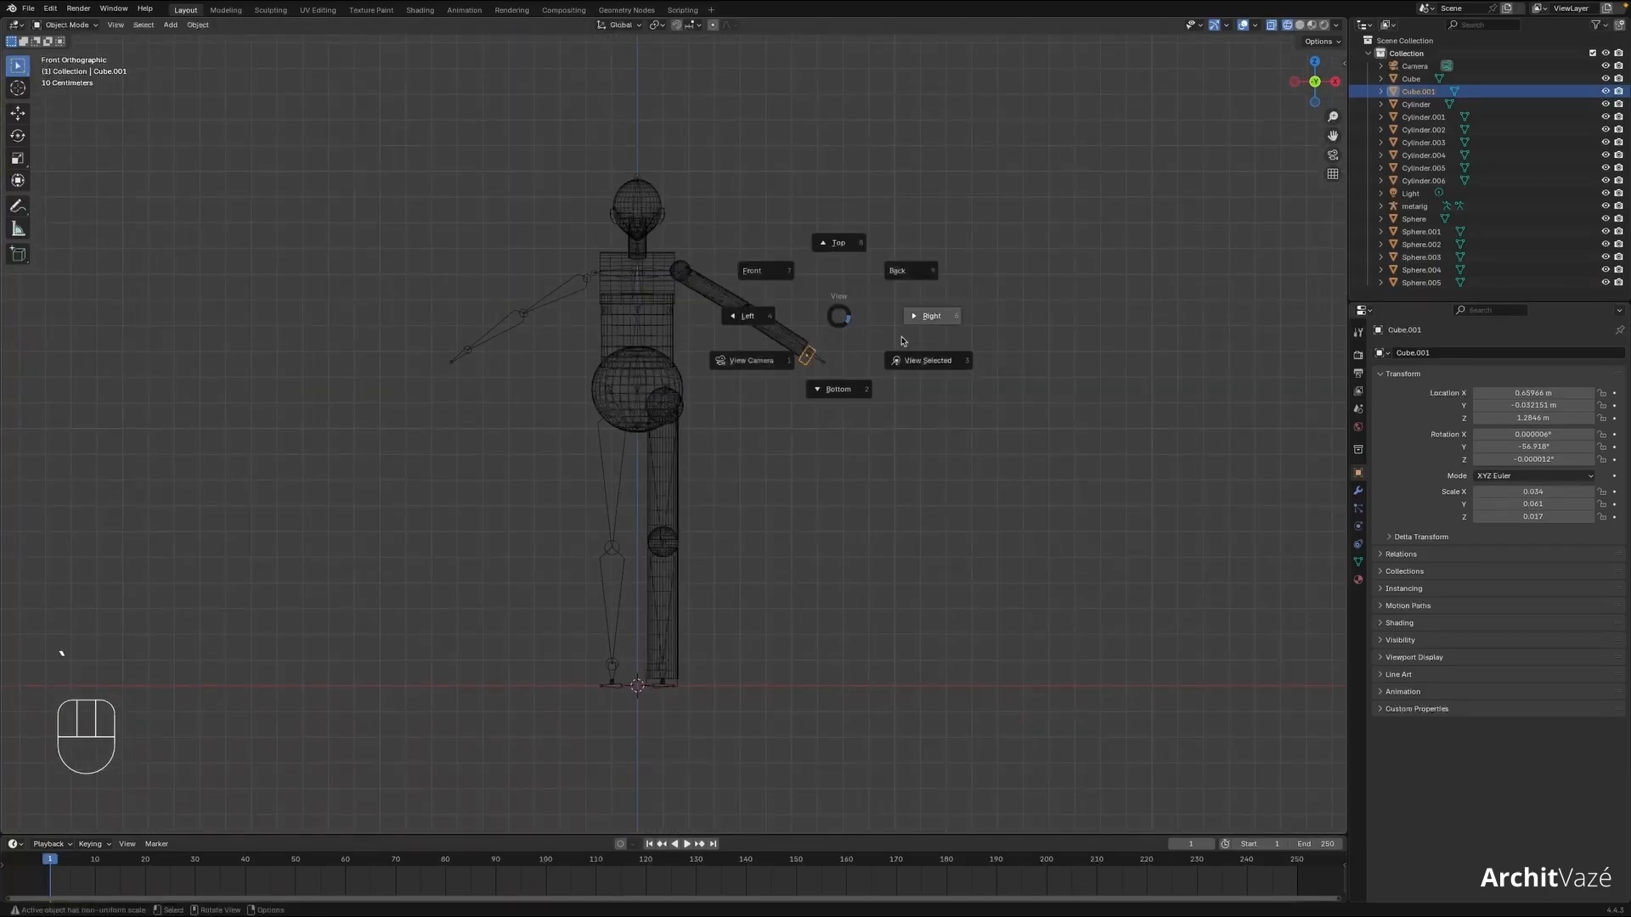
left_click(926, 314)
scroll(714, 492, "up", 3)
left_click(638, 585)
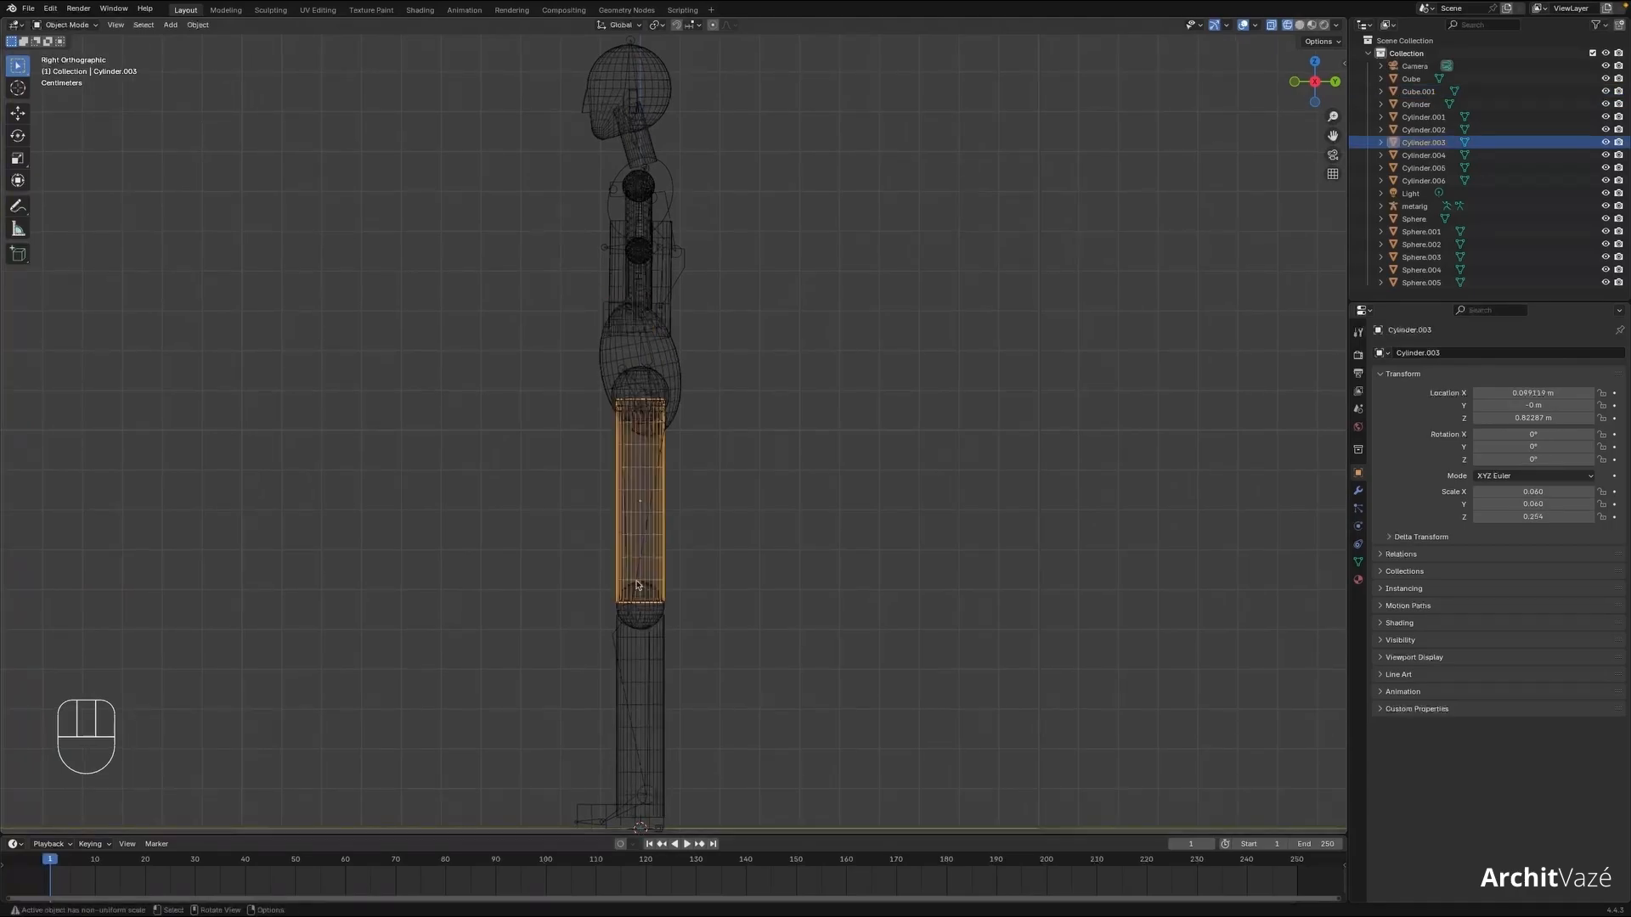
left_click(611, 636)
scroll(652, 403, "up", 2, "super")
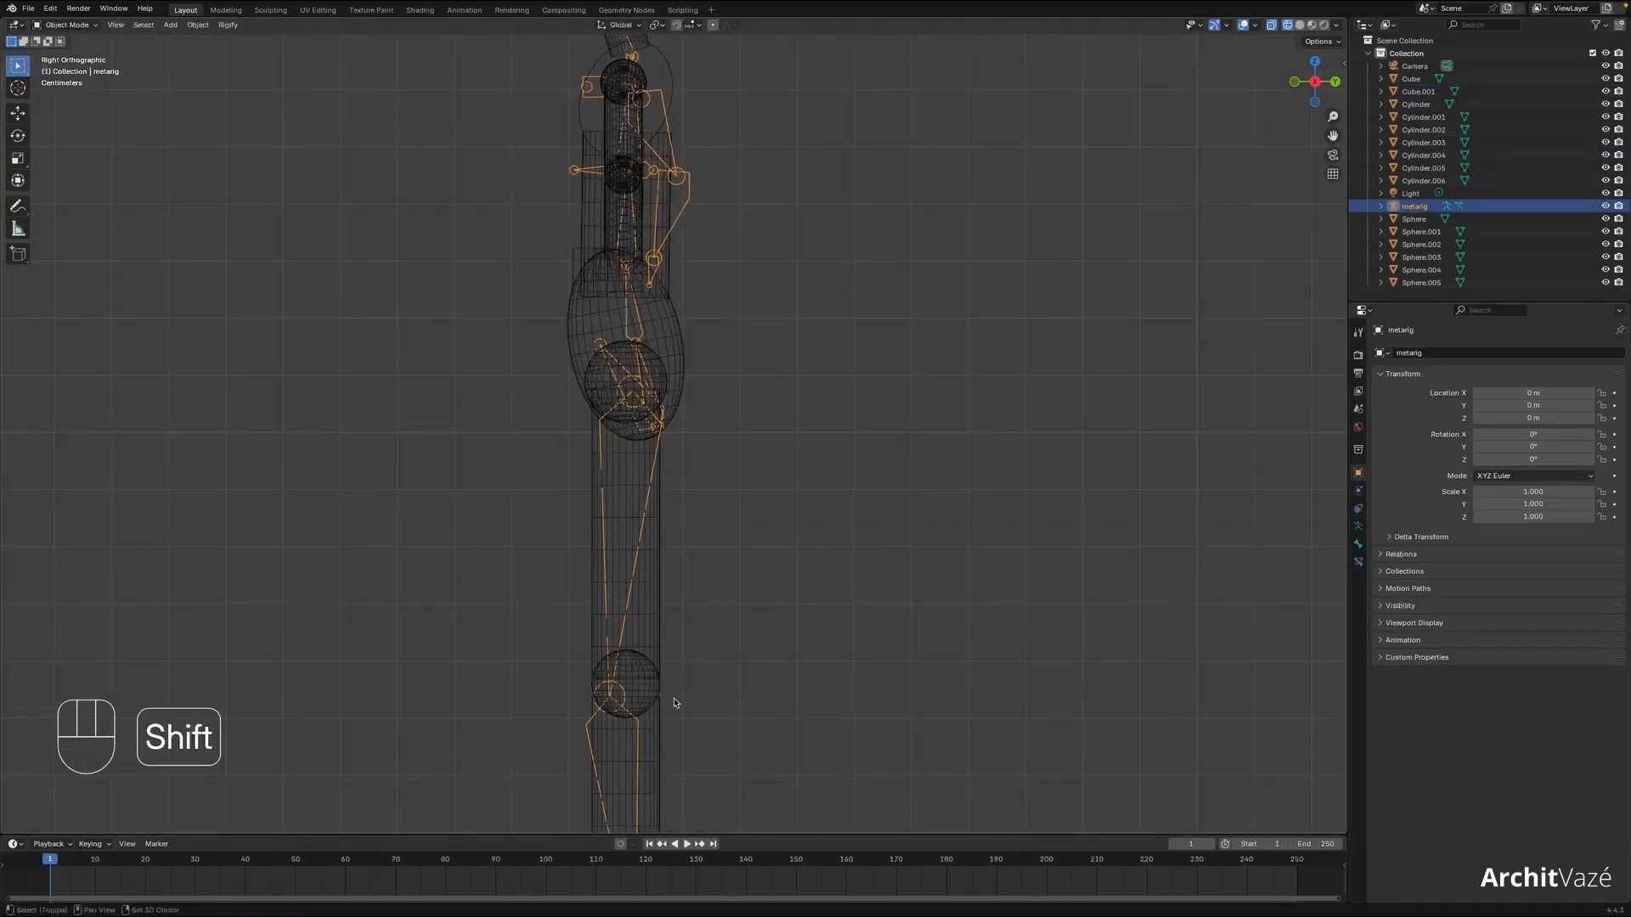
middle_click_drag(675, 703, 643, 526, "shift")
middle_click_drag(746, 357, 760, 473, "shift")
left_click(662, 450)
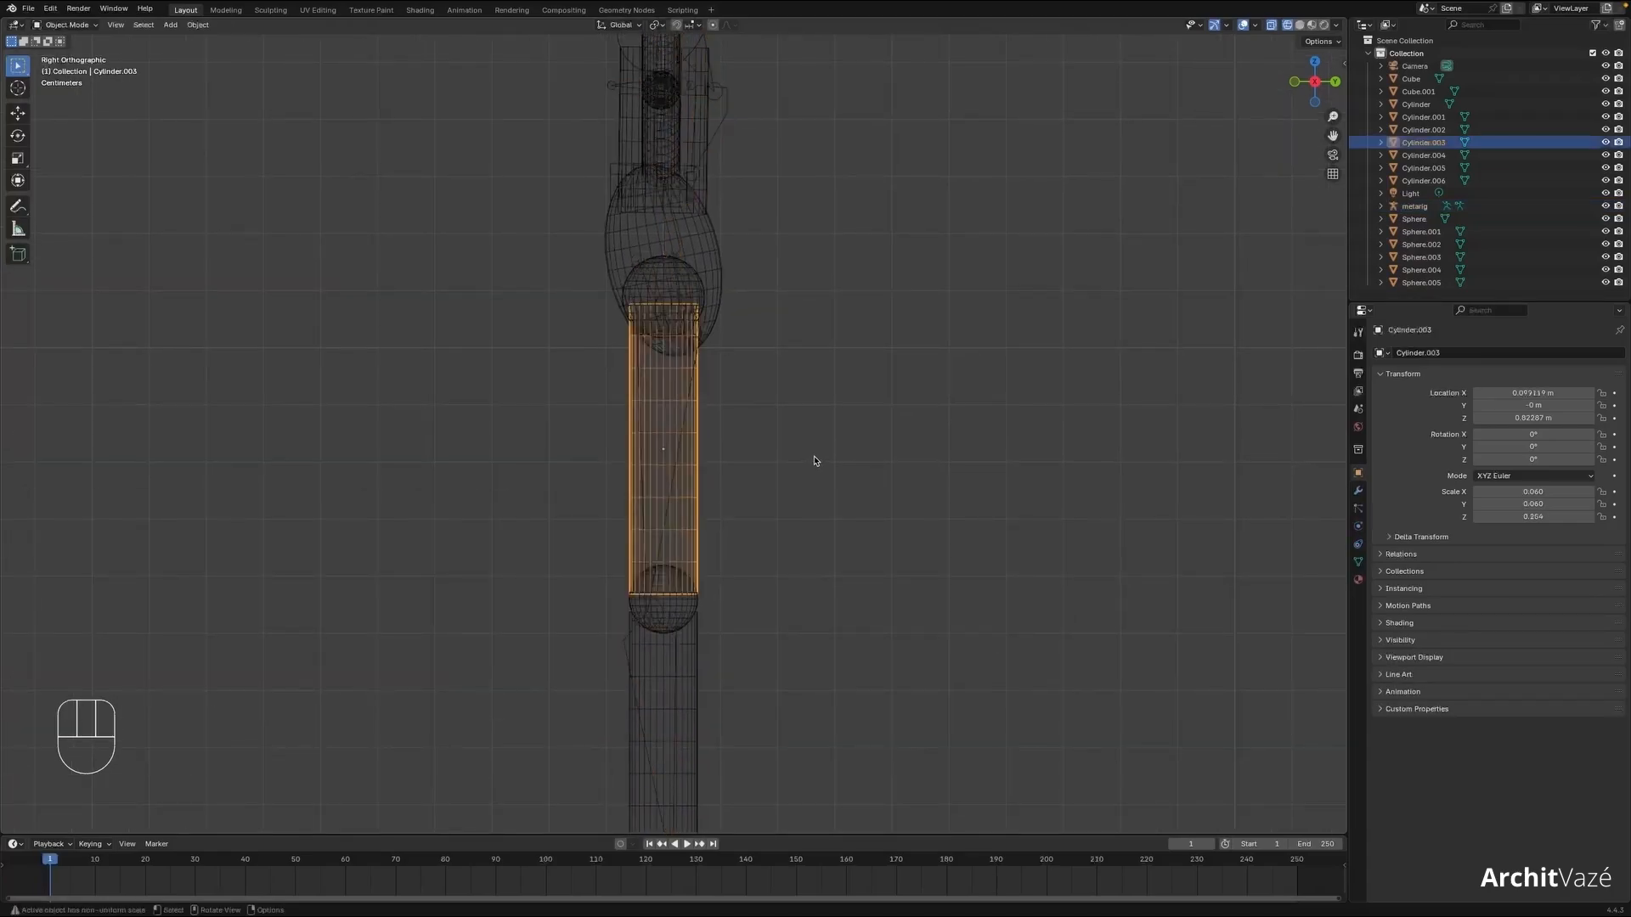
key("shift+z")
key("shift+z")
key("r")
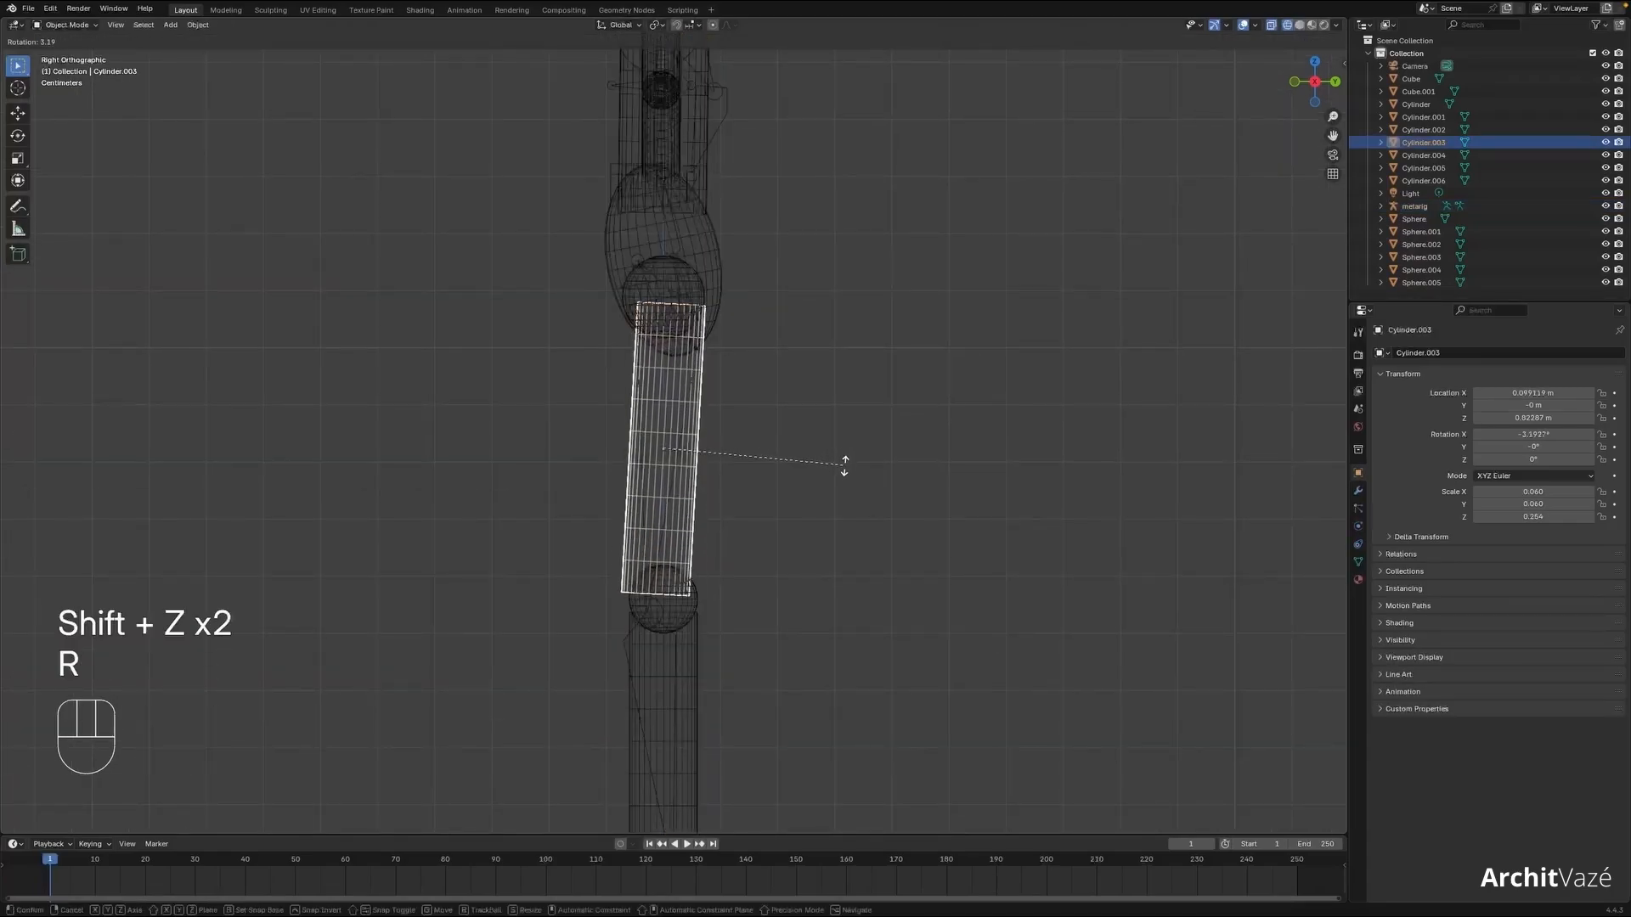
left_click(844, 466)
- Tilt the lower-leg cylinder toward the shin bone and move the knee sphere into the gap between both leg cylinders
left_click(664, 701)
key("r")
key("r")
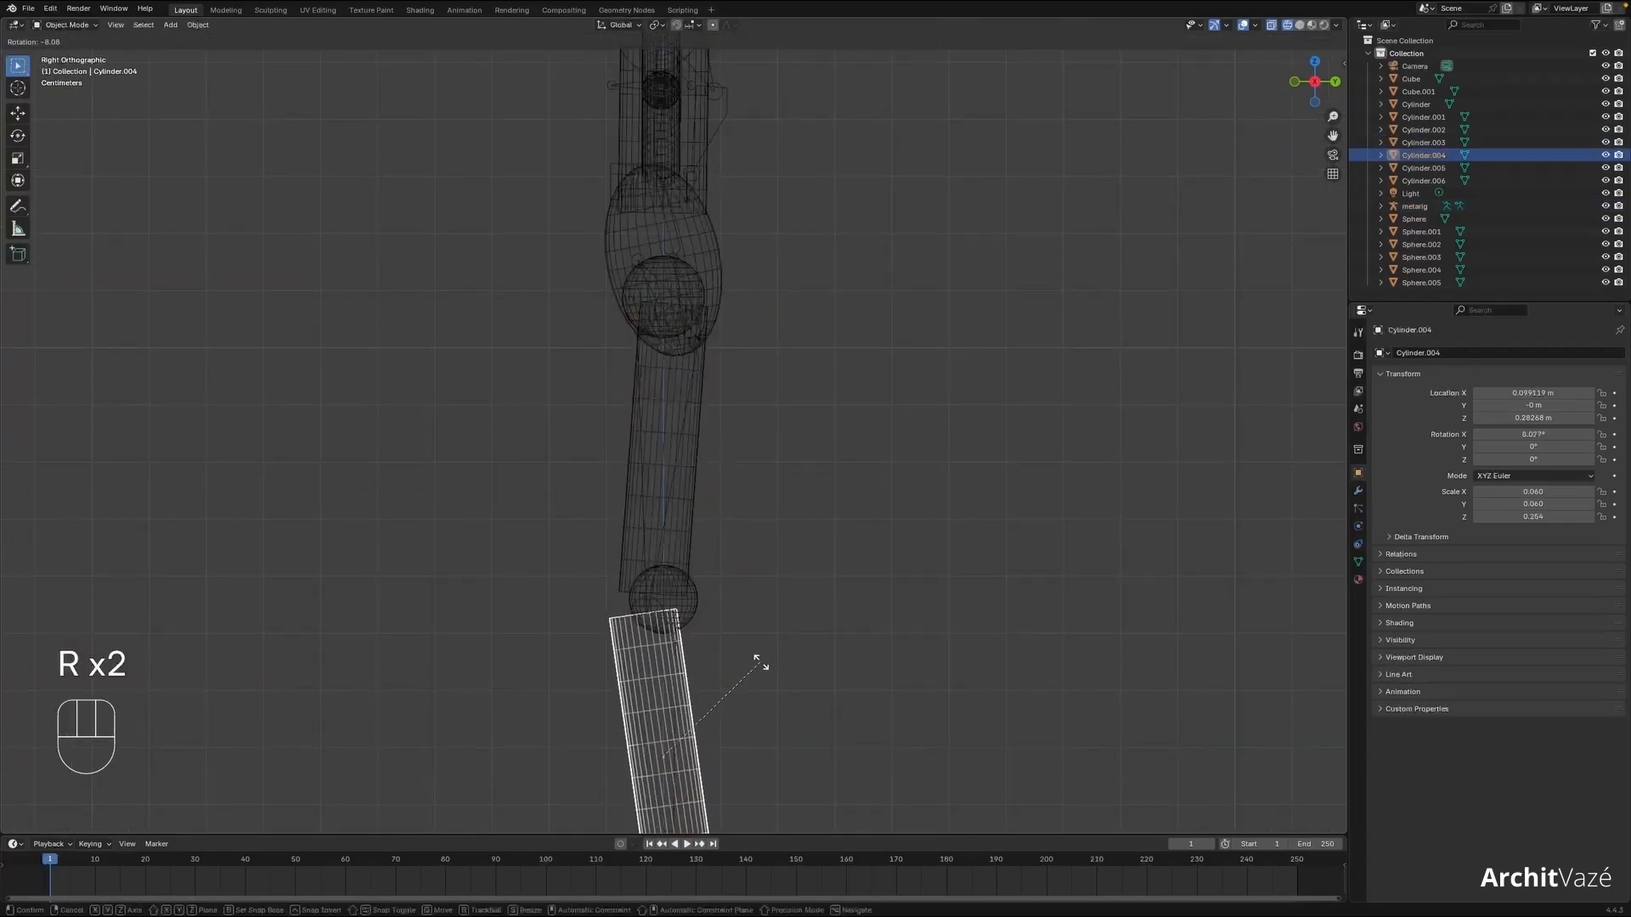
left_click(776, 700)
middle_click_drag(775, 701, 855, 495, "shift")
left_click(758, 409)
key("g")
left_click(748, 416)
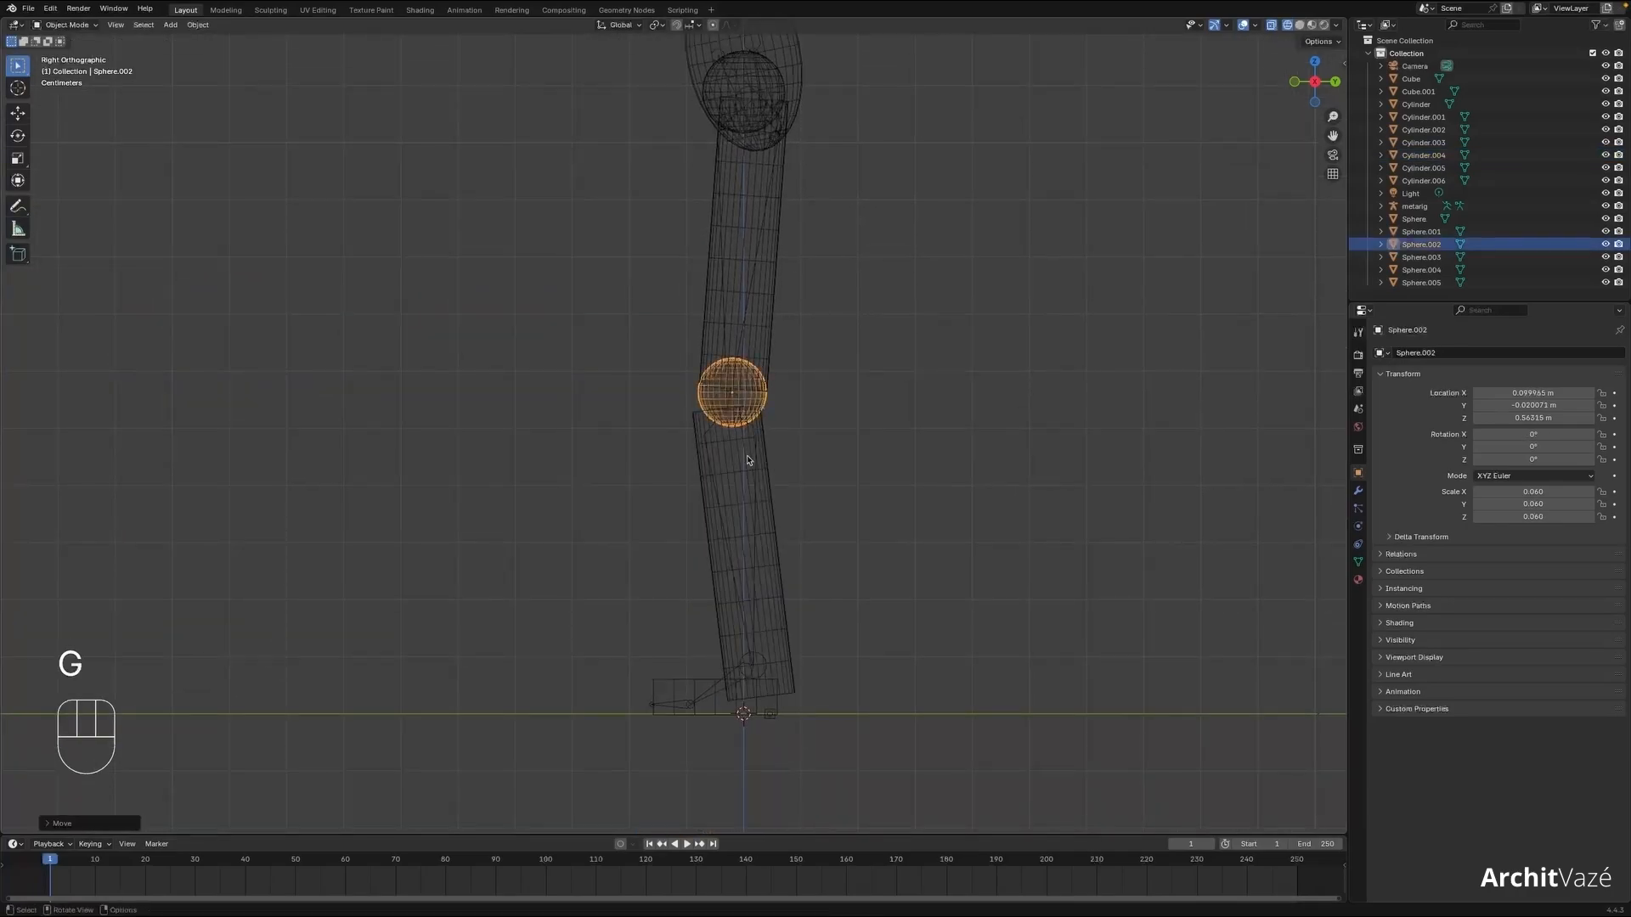
- Refine the lower-leg cylinder's tilt to about 4.5° around X so it meets the knee sphere
left_click(751, 463)
key("r")
left_click(792, 514)
left_click(833, 476)
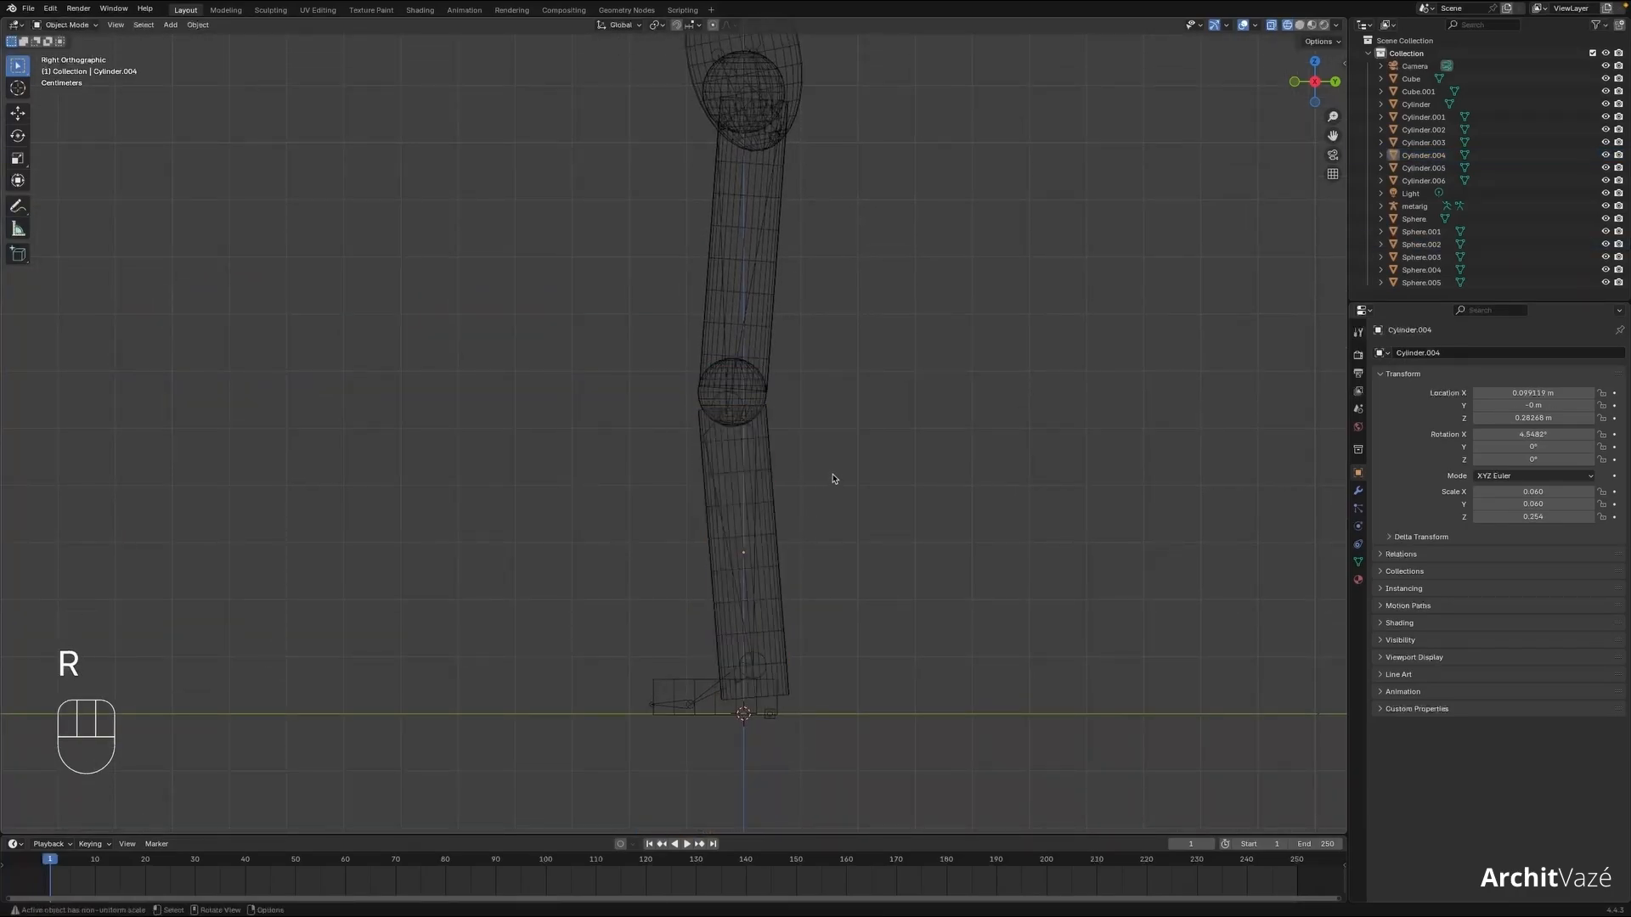
- From the top view, rotate the upper-arm cylinder and move it onto the upper-arm bone in wireframe shading
key("shift+z")
middle_click_drag(849, 385, 758, 319, "shift")
middle_click_drag(729, 157, 686, 203)
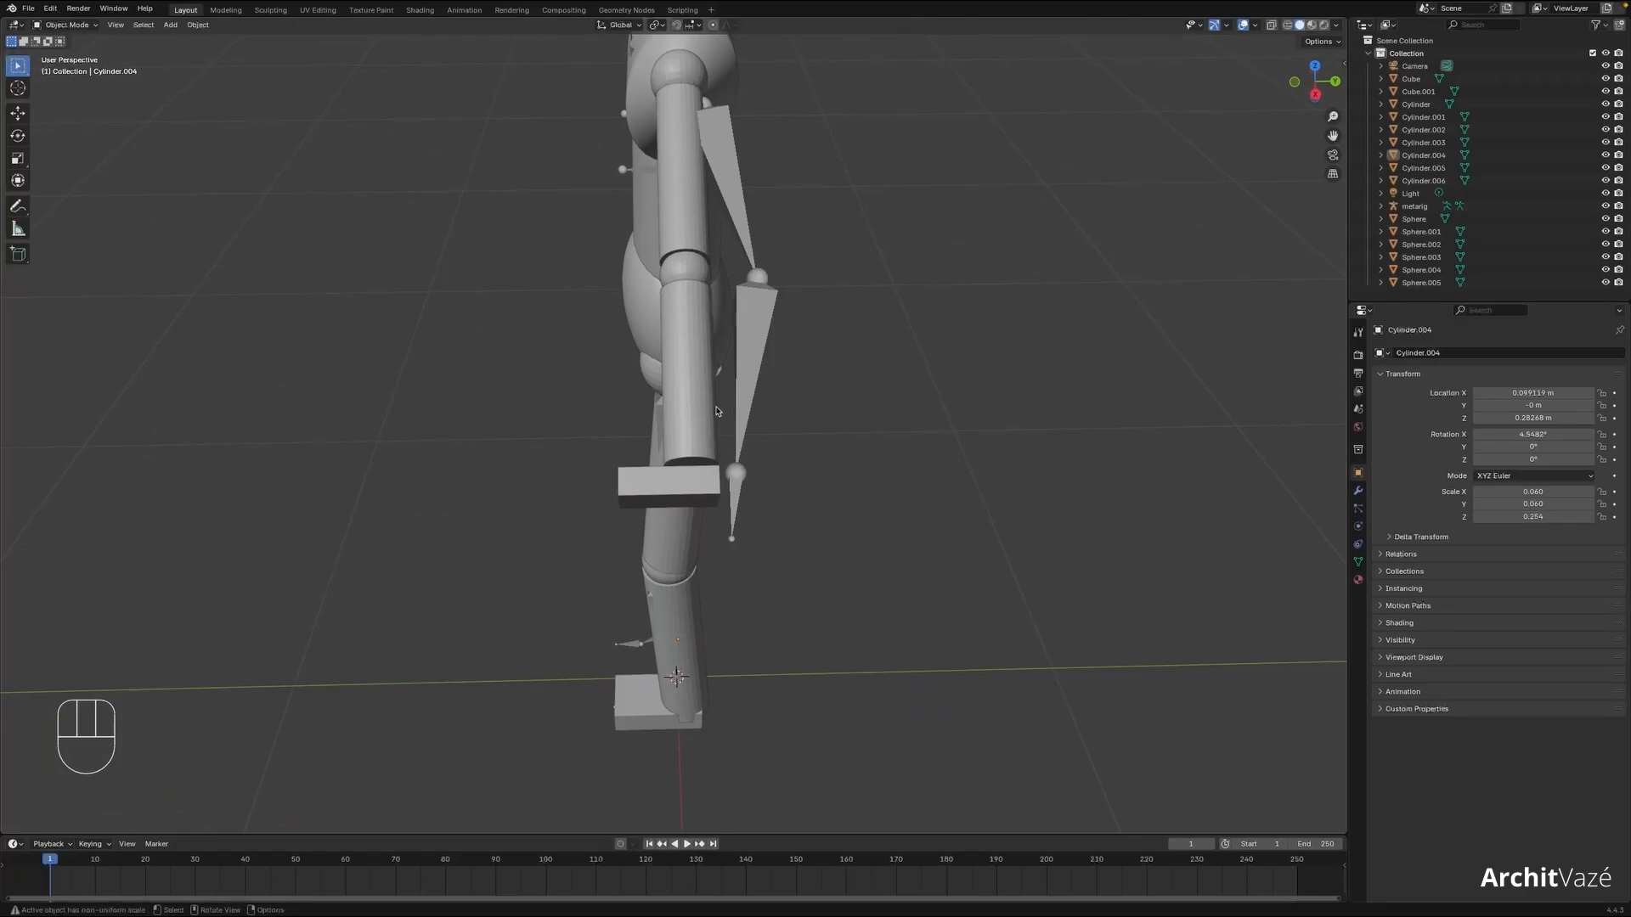
key("KP_7")
left_click(799, 434)
key("shift+z")
key("r")
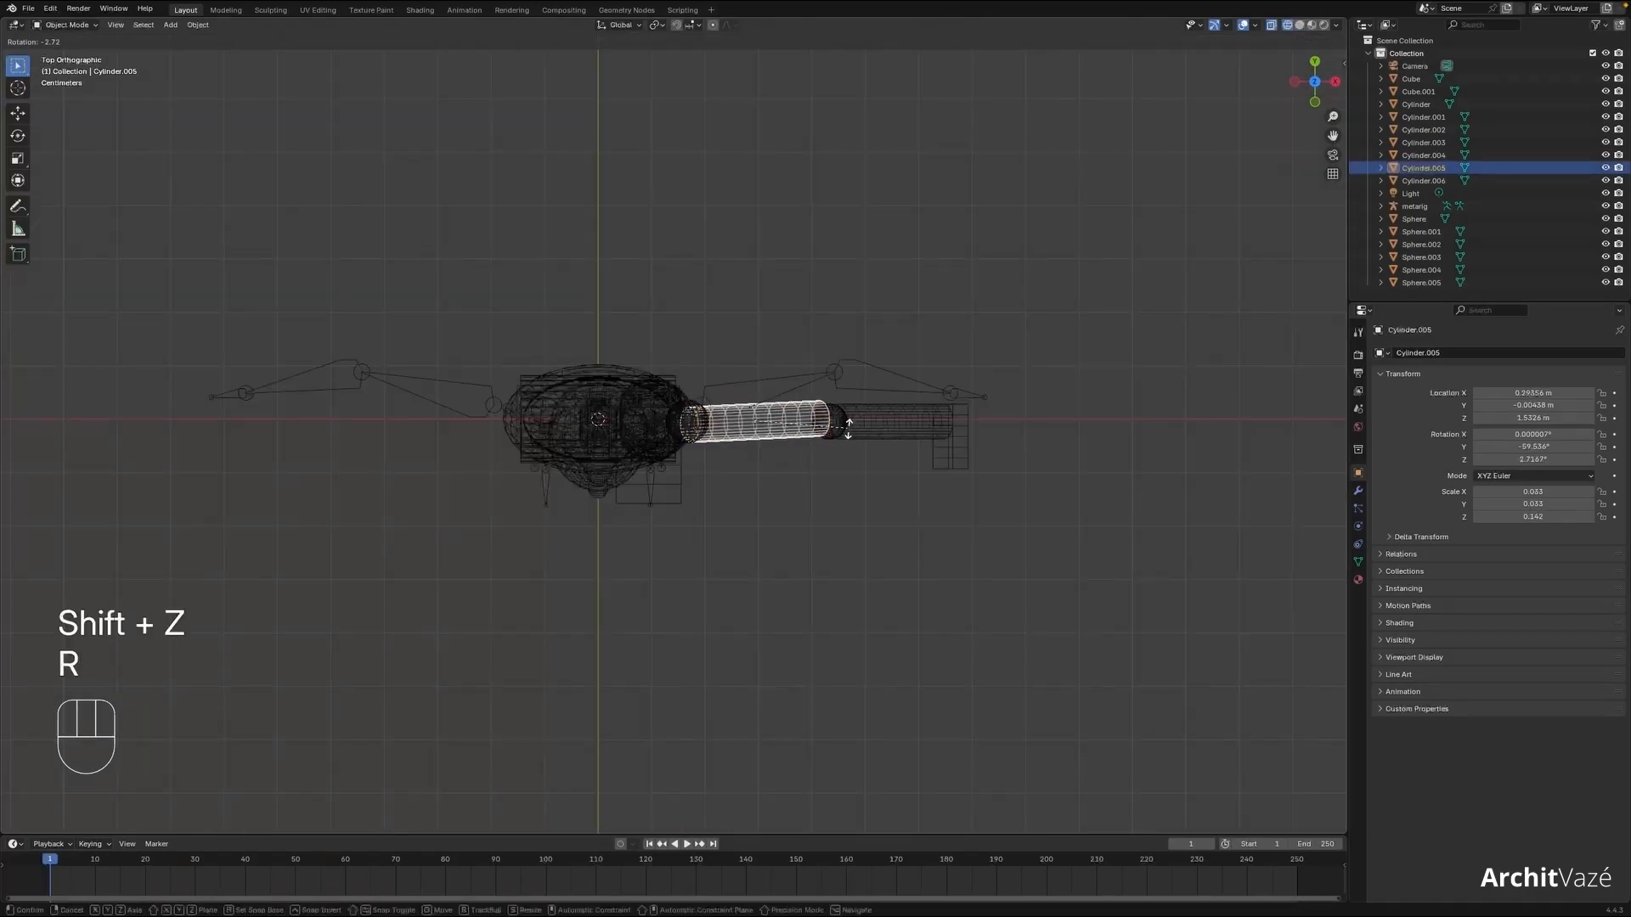
left_click(846, 417)
key("shift+z")
key("shift+z")
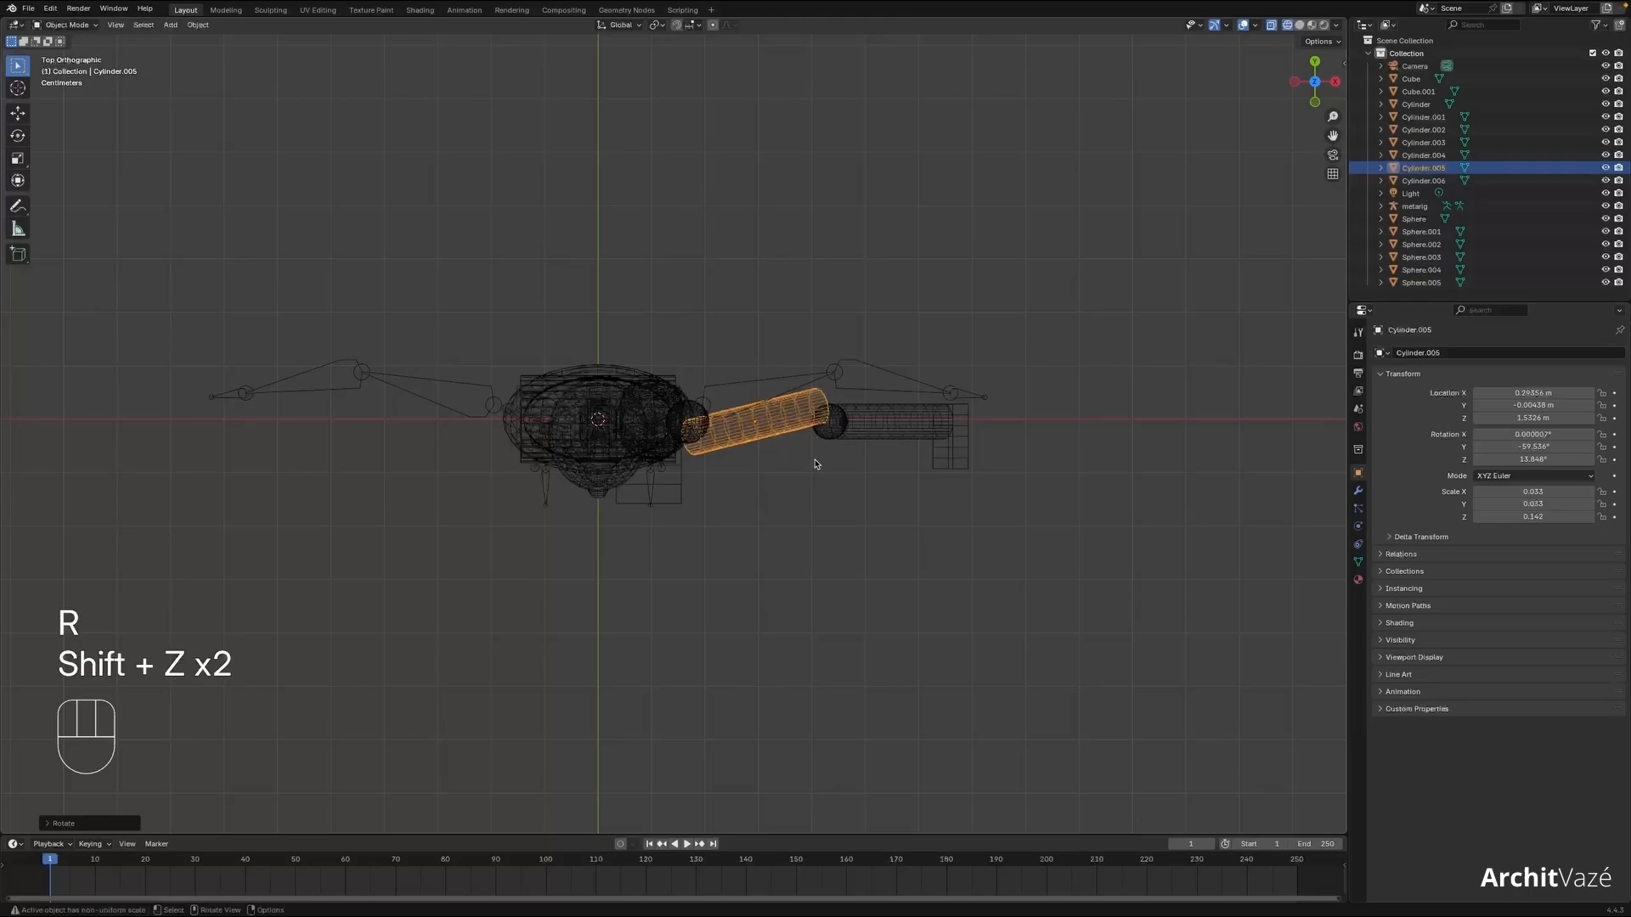
key("g")
left_click(821, 431)
- Rotate and move the forearm cylinder so it runs along the forearm bone from elbow to wrist
left_click(922, 431)
key("r")
left_click(1072, 467)
key("g")
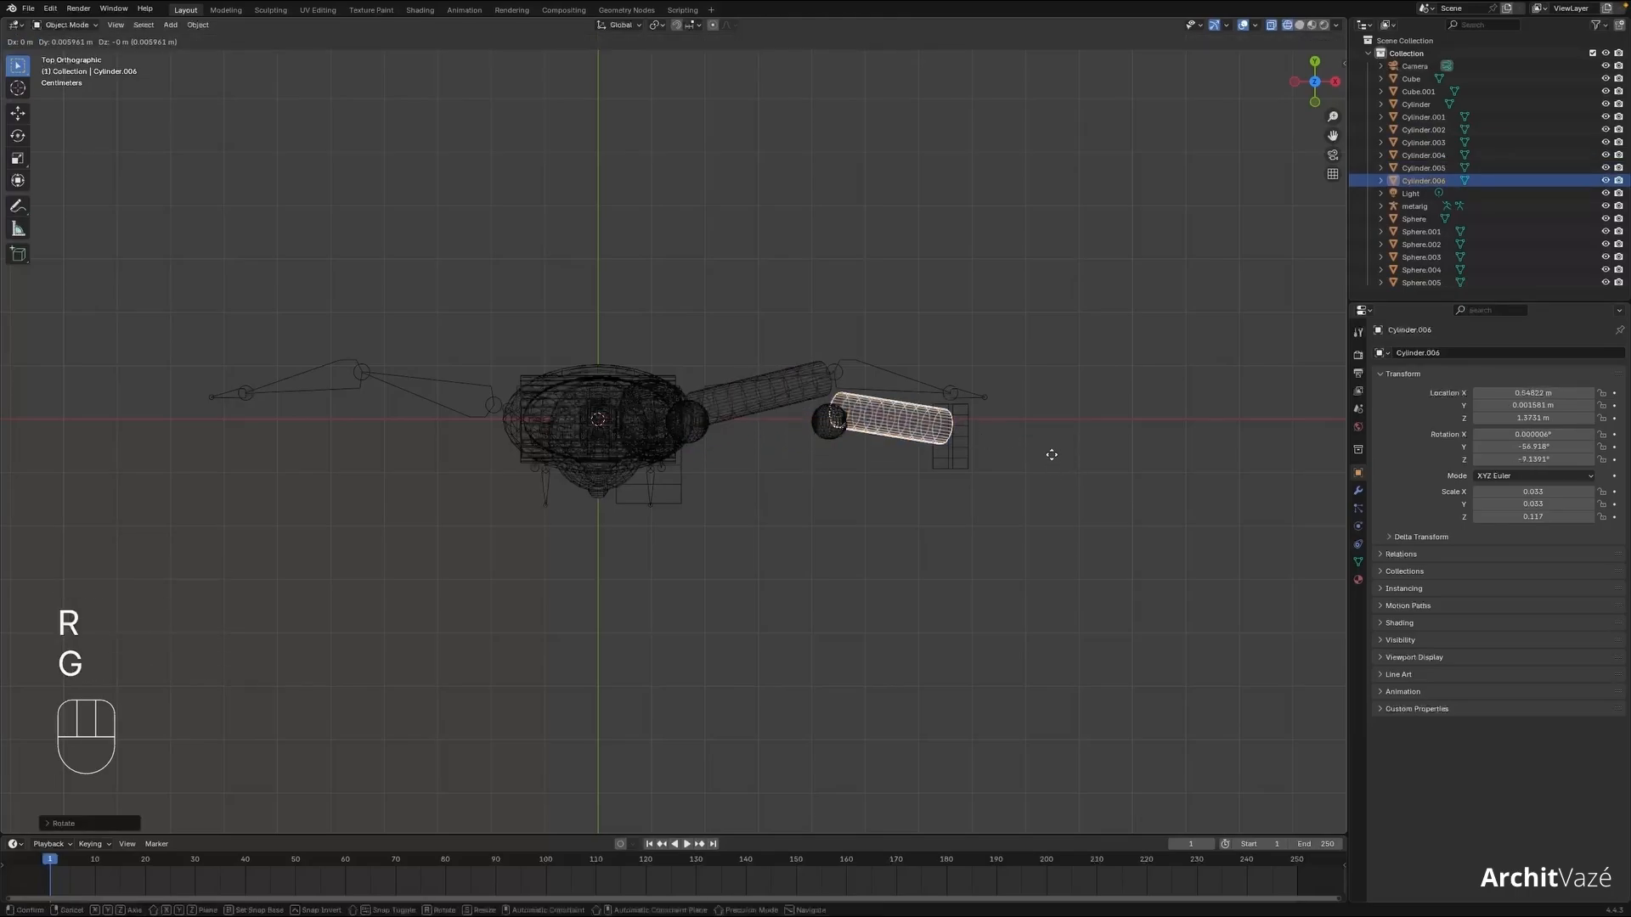
left_click(1055, 420)
key("r")
left_click(1056, 419)
- Move the elbow sphere back onto the bent joint, at a Y location of about 0.085 m
left_click(829, 425)
key("g")
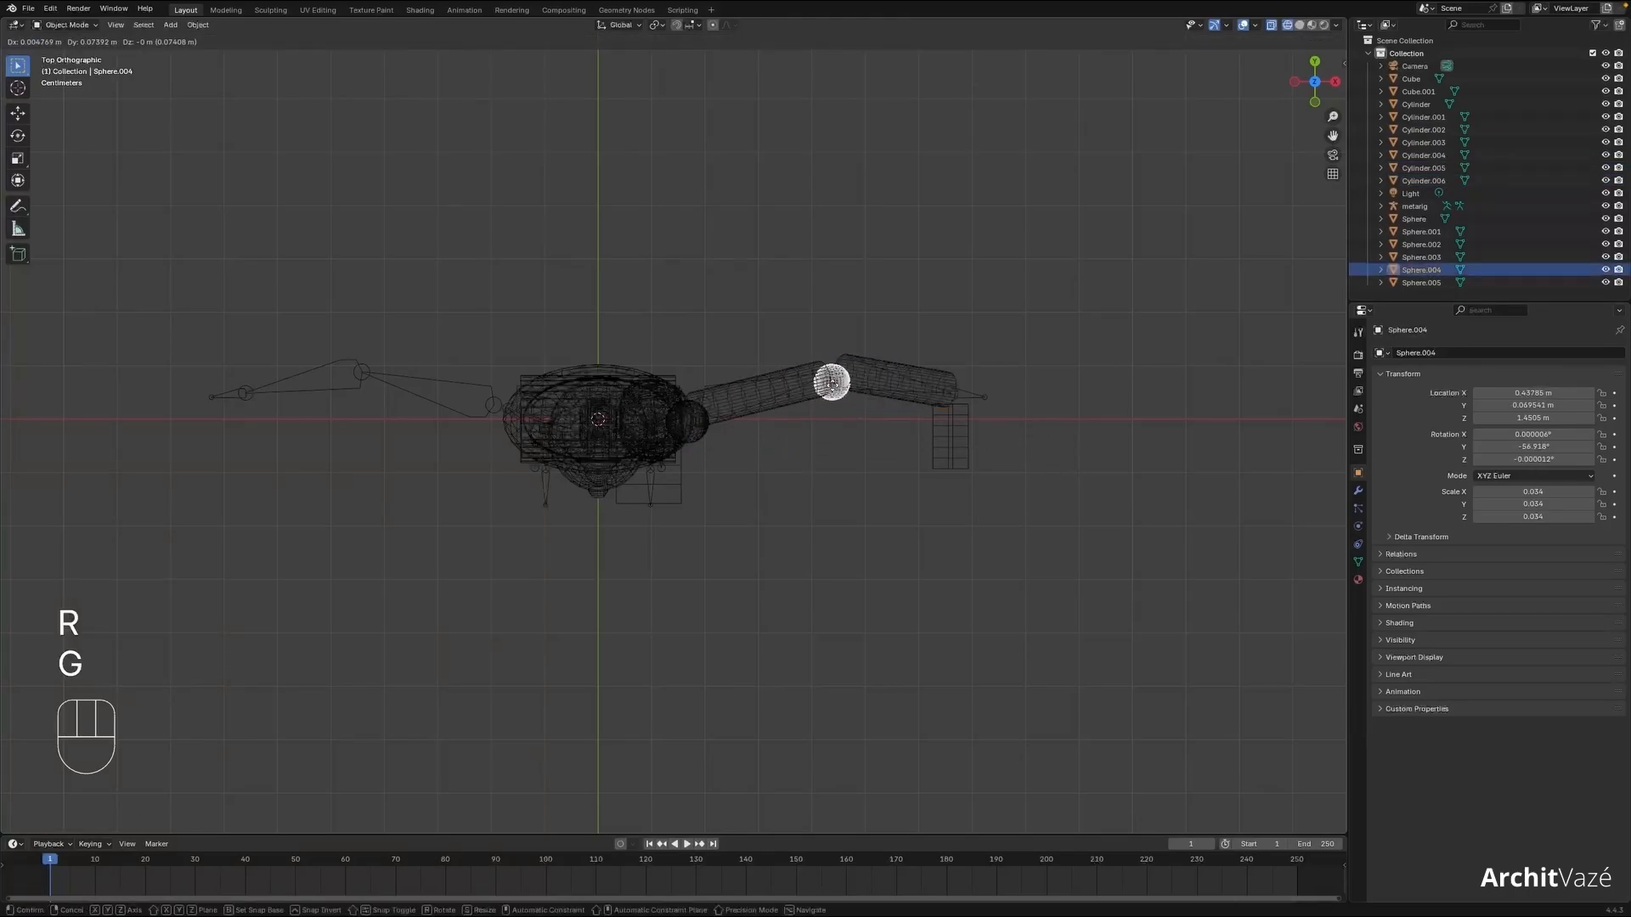
left_click(832, 374)
- Rotate the hand cube to about 80.6° around Z and move it to the end of the forearm
left_click(965, 451)
key("r")
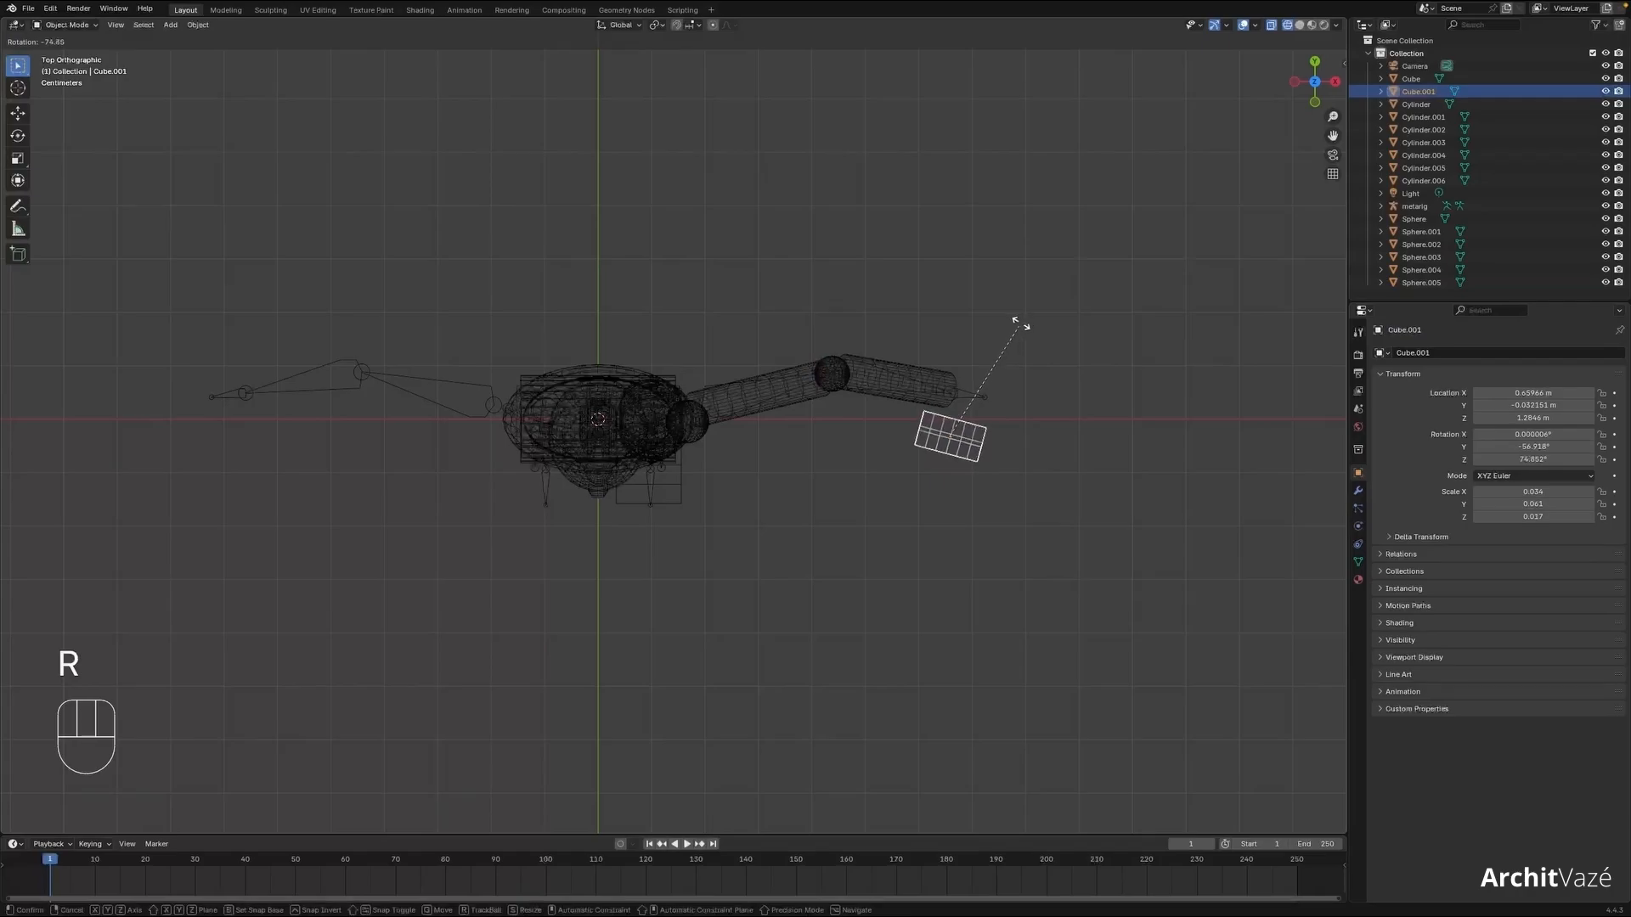
left_click(1009, 426)
key("g")
left_click(1043, 386)
- From the front view, rotate the hand cube to line up with the forearm and move it against the wrist
key("shift+z")
key("grave")
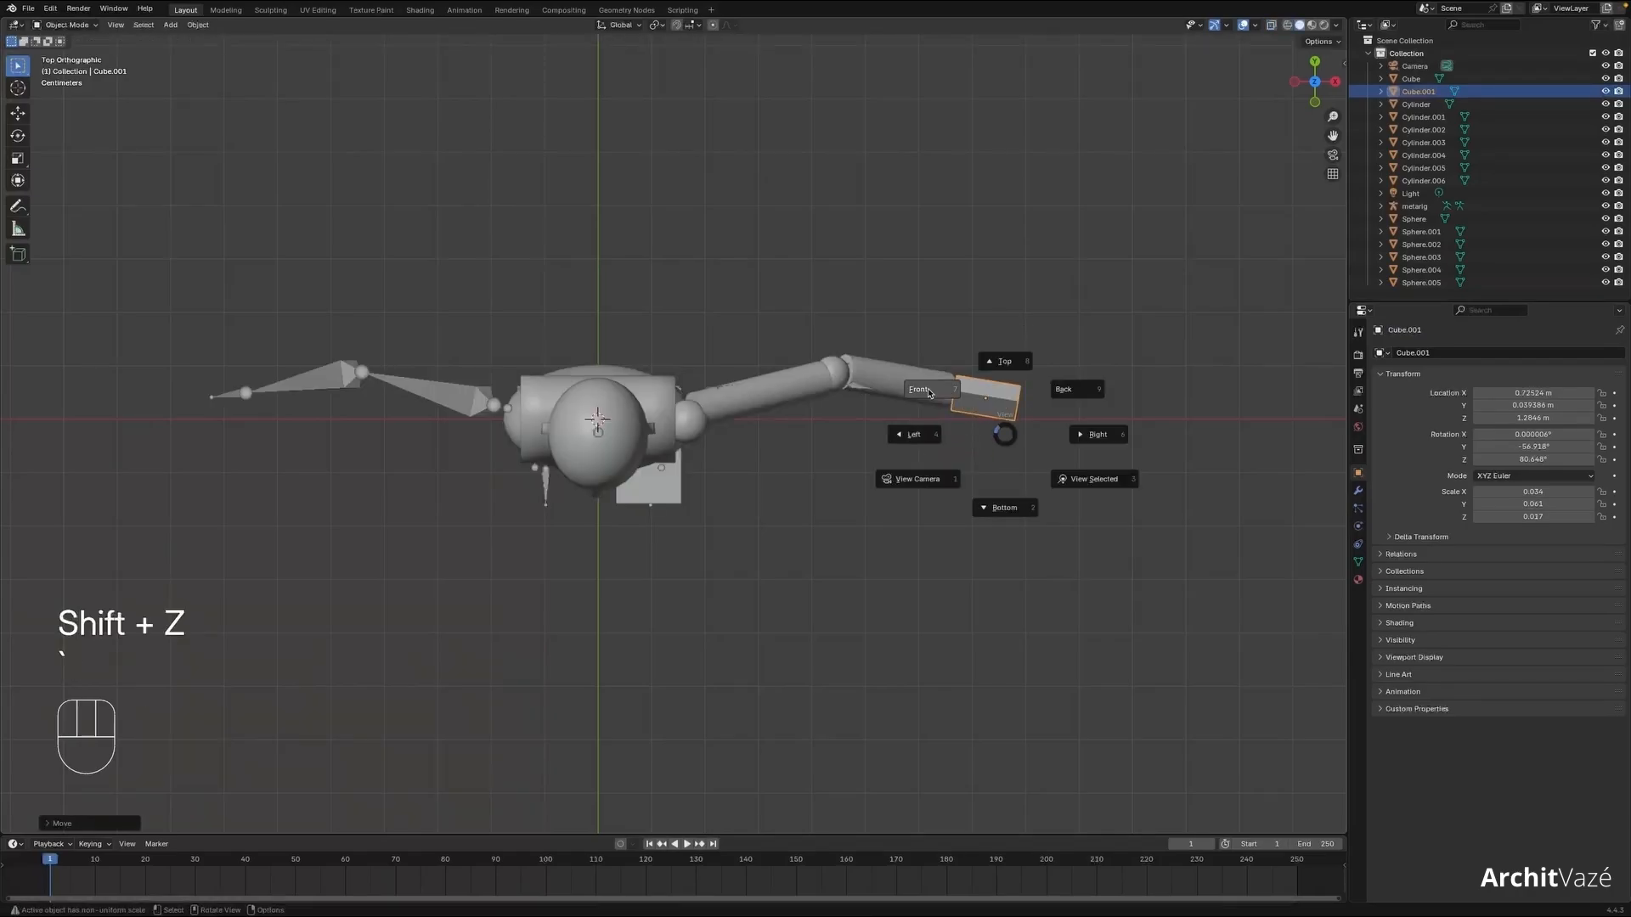
left_click(921, 389)
key("r")
left_click(1051, 304)
key("shift+z")
key("g")
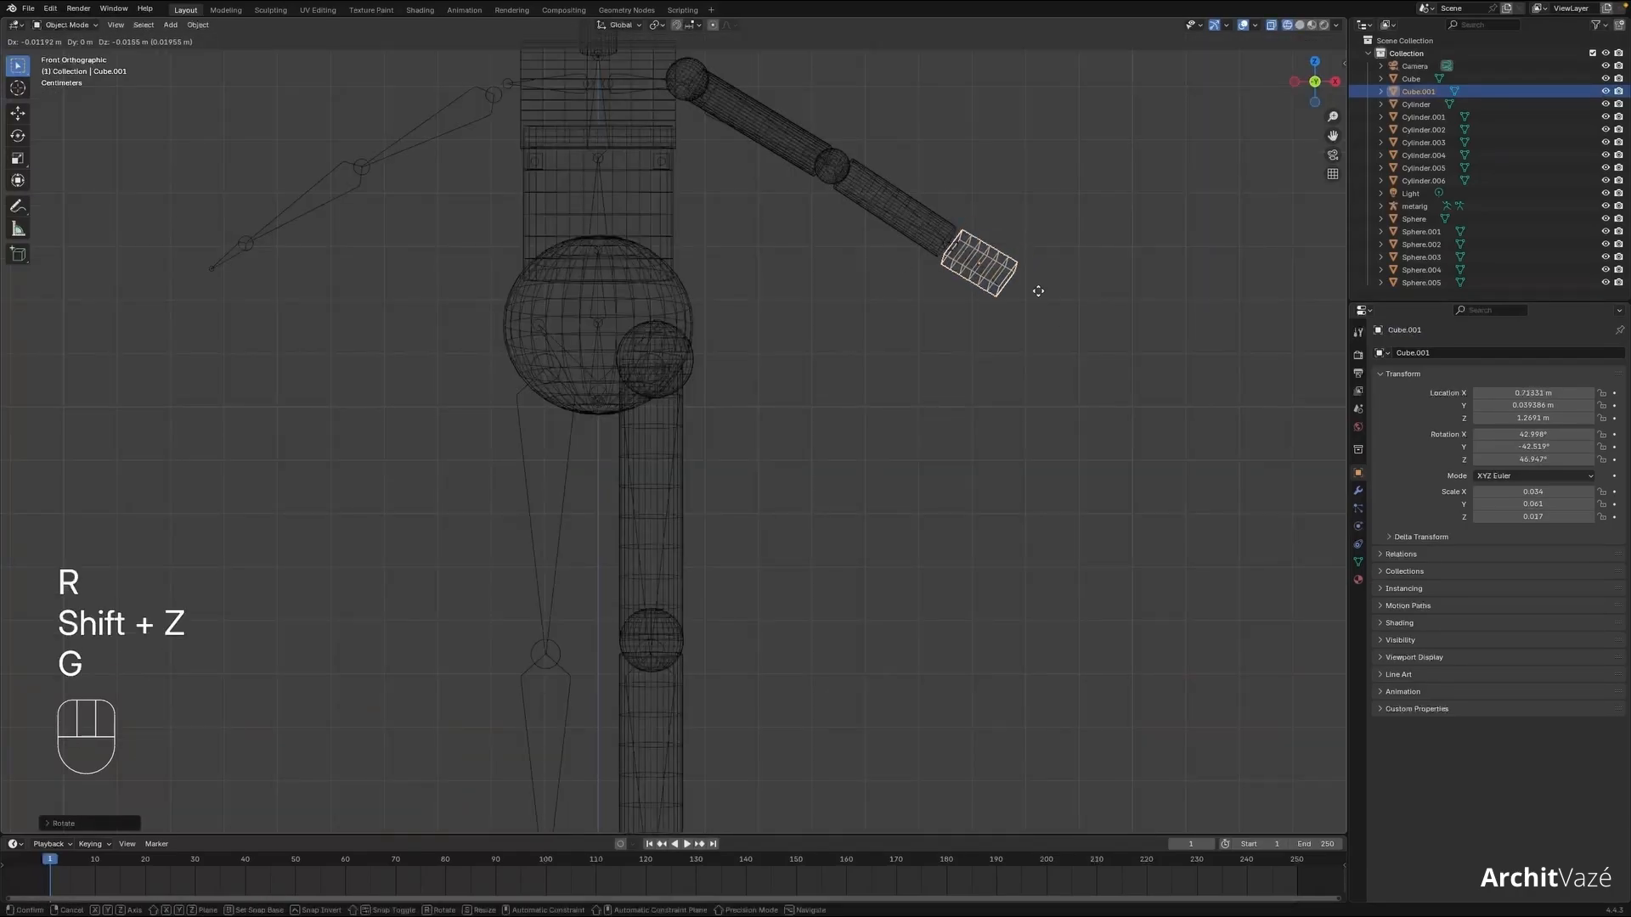
left_click(1032, 289)
- Duplicate the elbow sphere and place the copy at the wrist between forearm and hand
left_click(844, 170)
left_click(843, 170)
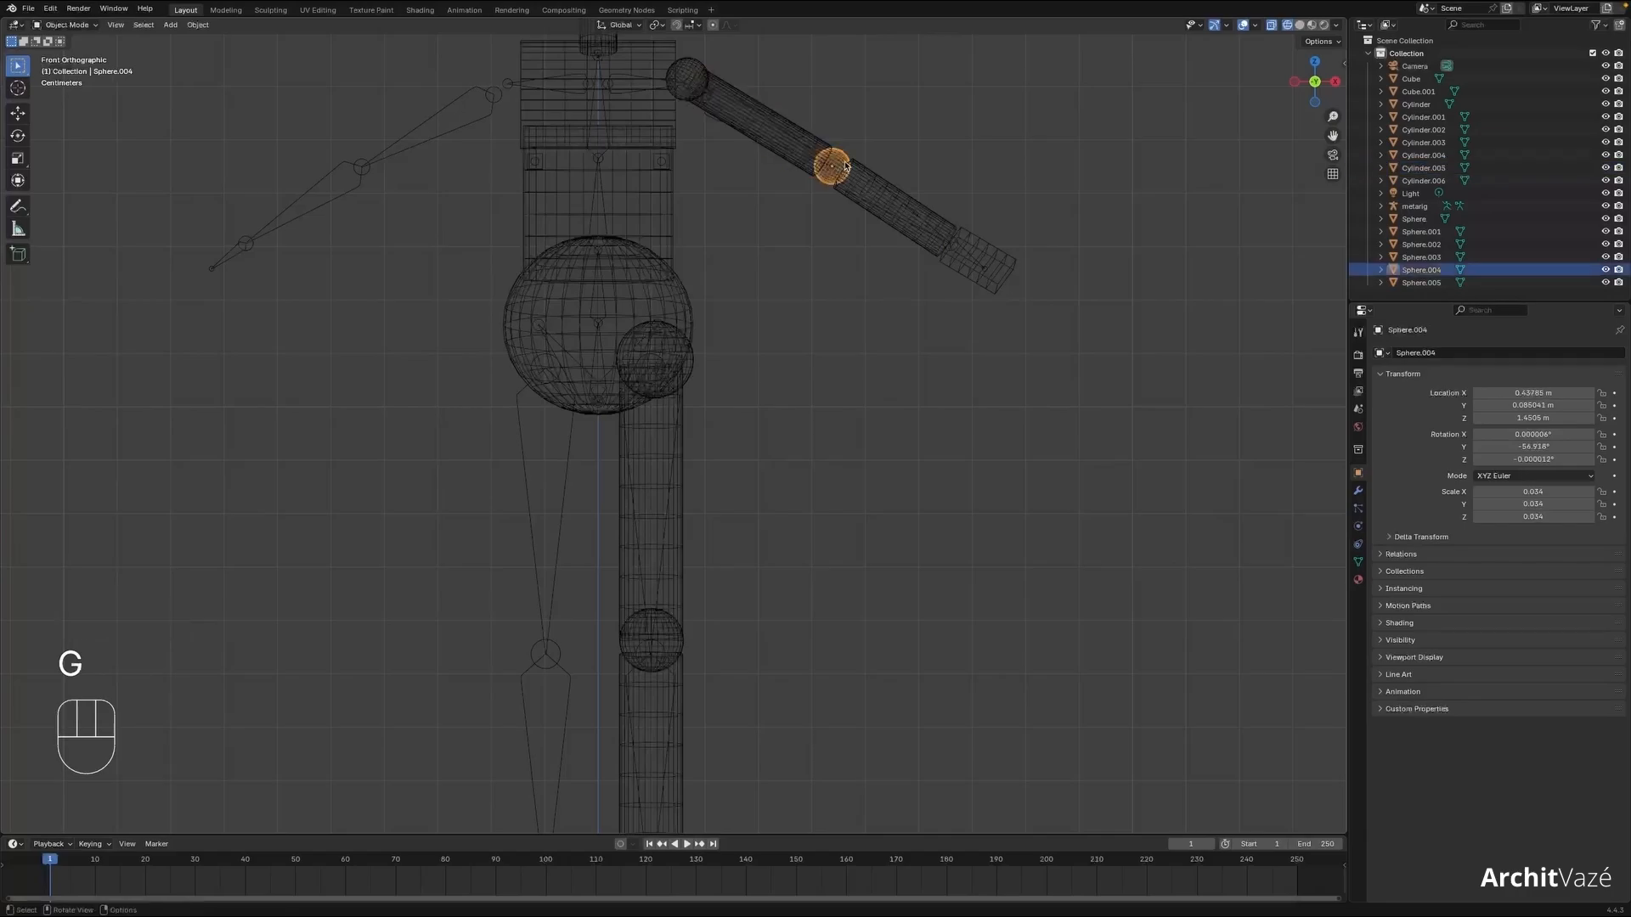
key("shift+d")
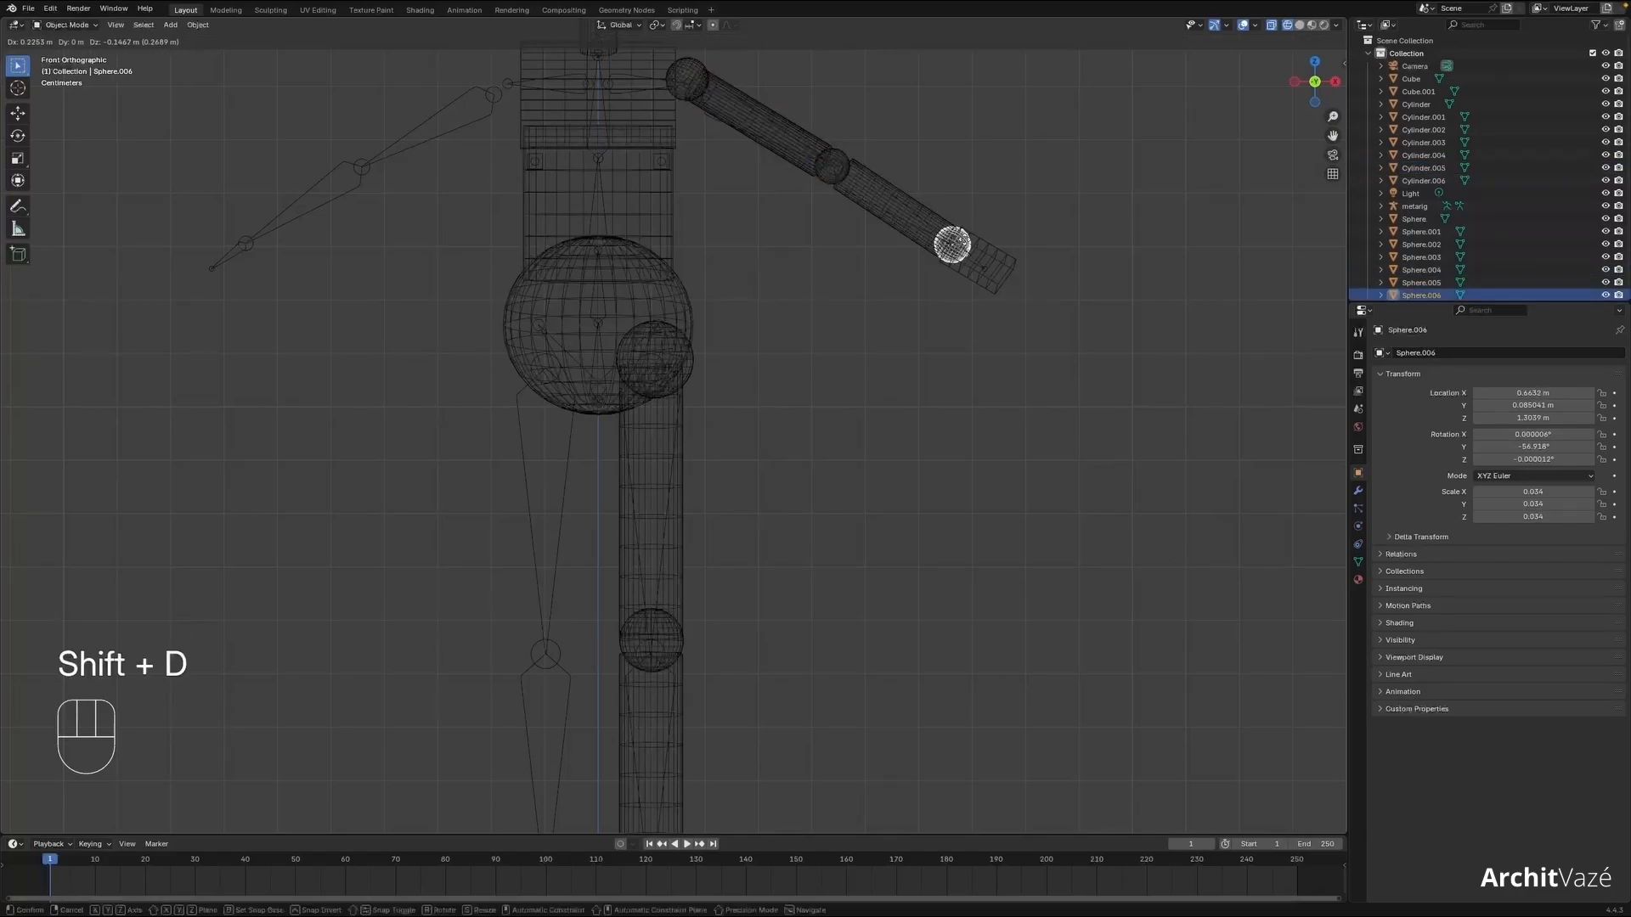
left_click(959, 243)
key("shift+z")
left_click(911, 316)
- Select all the arm pieces: shoulder, elbow and wrist spheres, upper-arm and forearm cylinders, and the hand cube
scroll(858, 300, "down", 3)
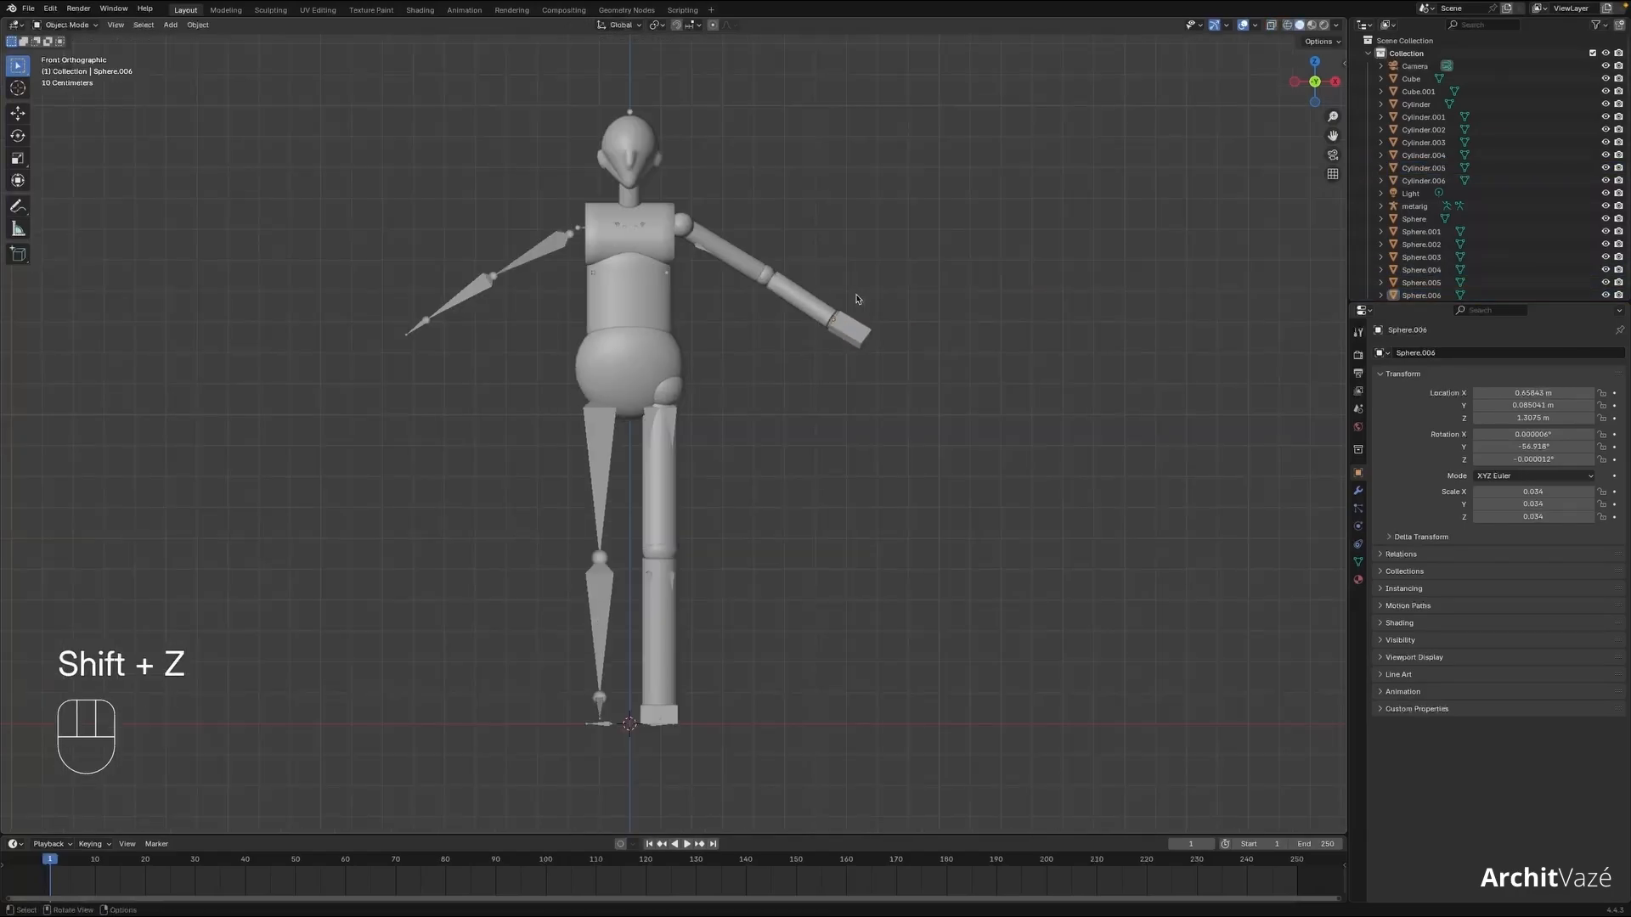
middle_click_drag(952, 235, 988, 322, "shift")
middle_click_drag(988, 322, 985, 276, "ctrl")
key("shift+z")
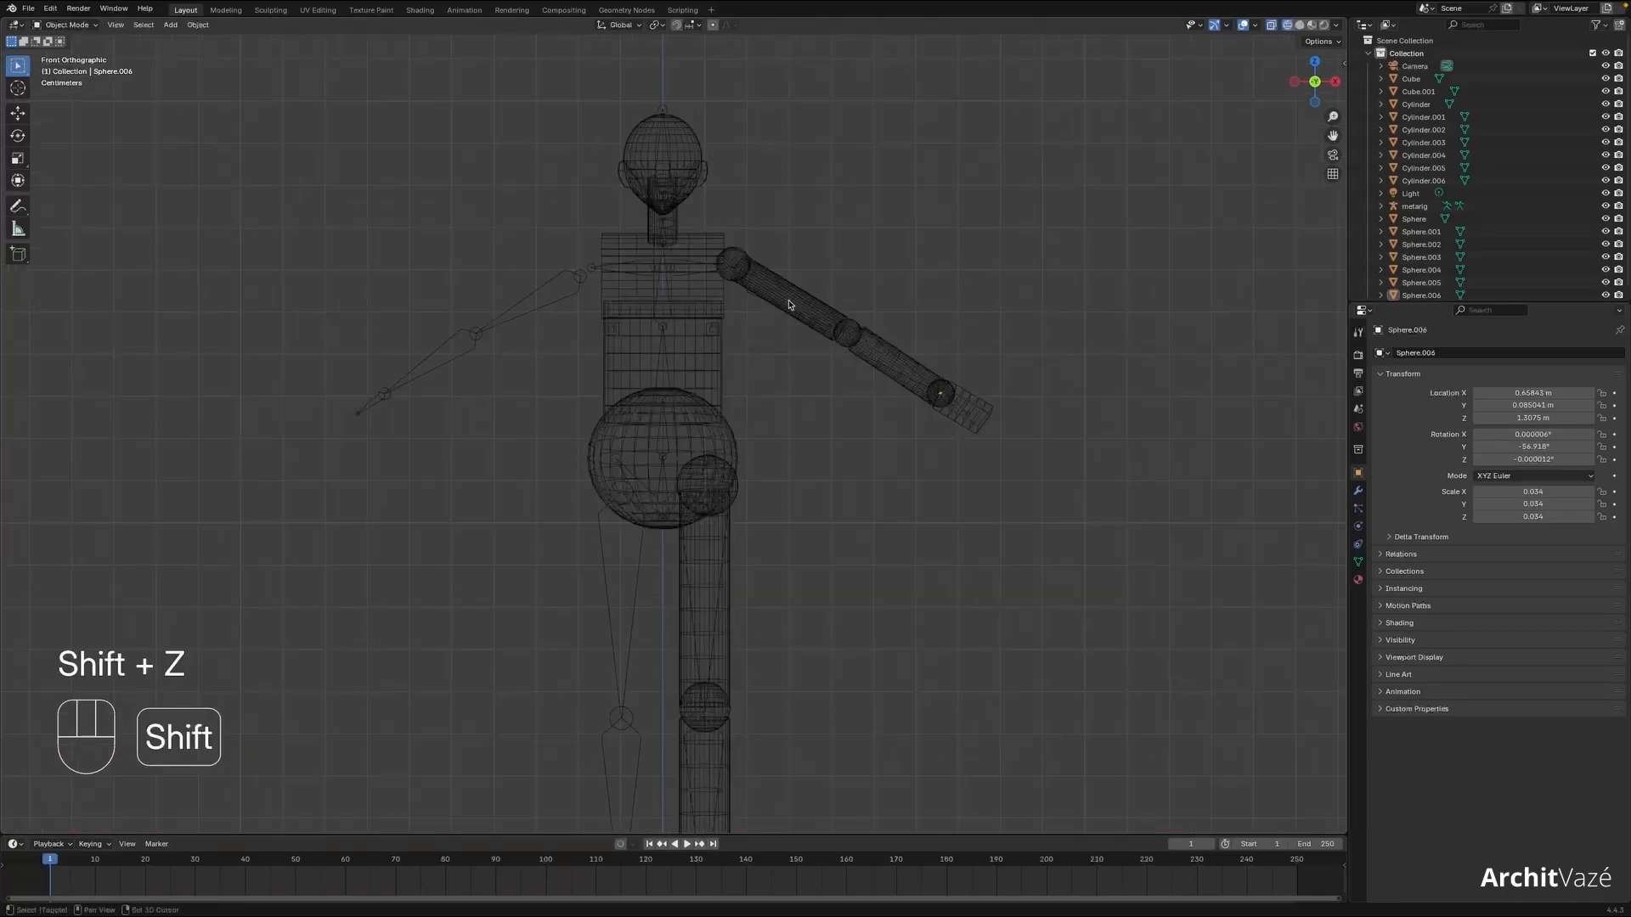
left_click(745, 267)
left_click(815, 308, "shift")
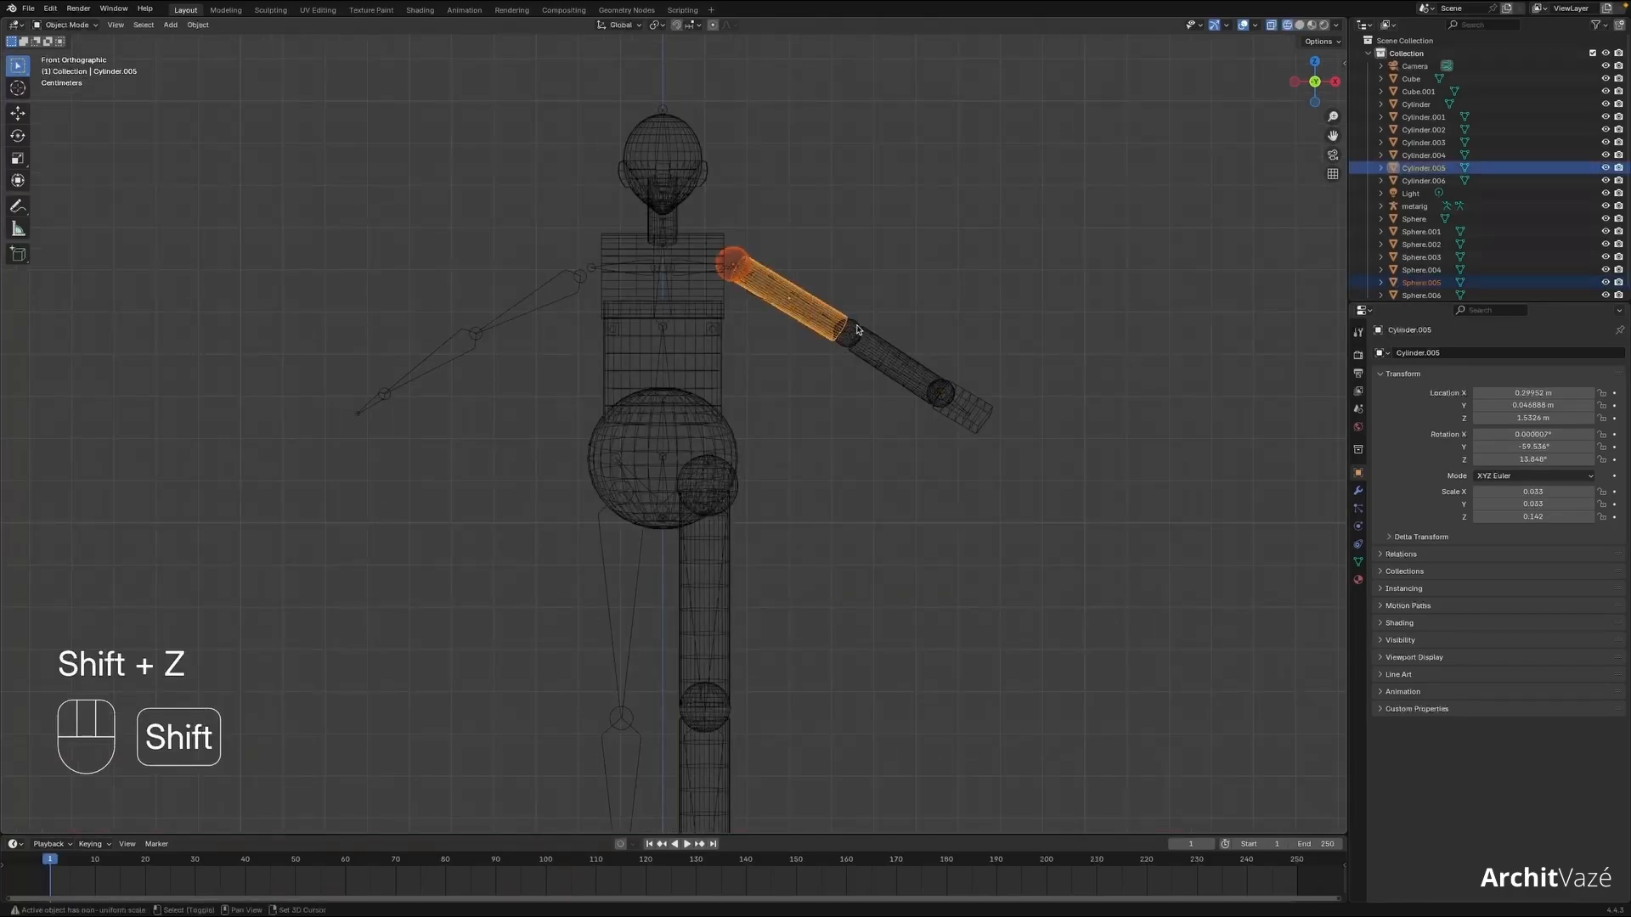
left_click(854, 330, "shift")
left_click(893, 356, "shift")
left_click(966, 409, "shift")
left_click(944, 393, "shift")
- Add the hip and knee spheres, leg cylinders and foot cube to the selection and join everything into one object
left_click(717, 484, "shift")
left_click(724, 565, "shift")
middle_click_drag(819, 662, 830, 484, "shift")
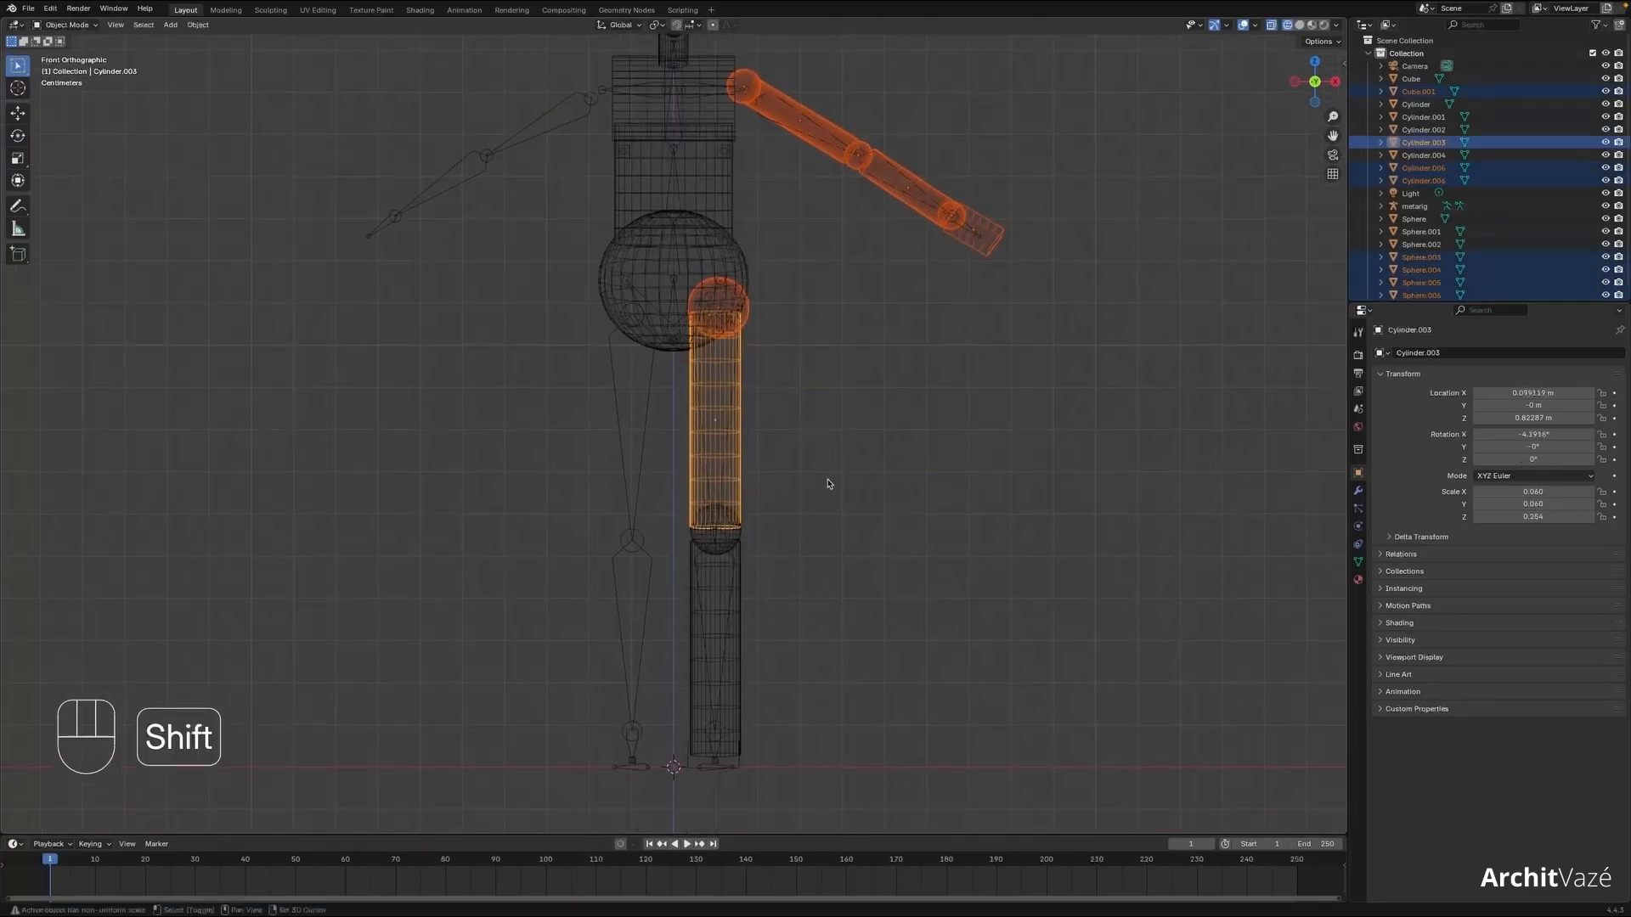
left_click(732, 545, "shift")
left_click(739, 612, "shift")
left_click(737, 762, "shift")
mouse_move(959, 650)
middle_mouse_down()
mouse_move(889, 675)
mouse_move(956, 673)
middle_mouse_up()
key("shift+z")
middle_click_drag(899, 459, 879, 517, "ctrl")
middle_click_drag(879, 516, 902, 534, "shift")
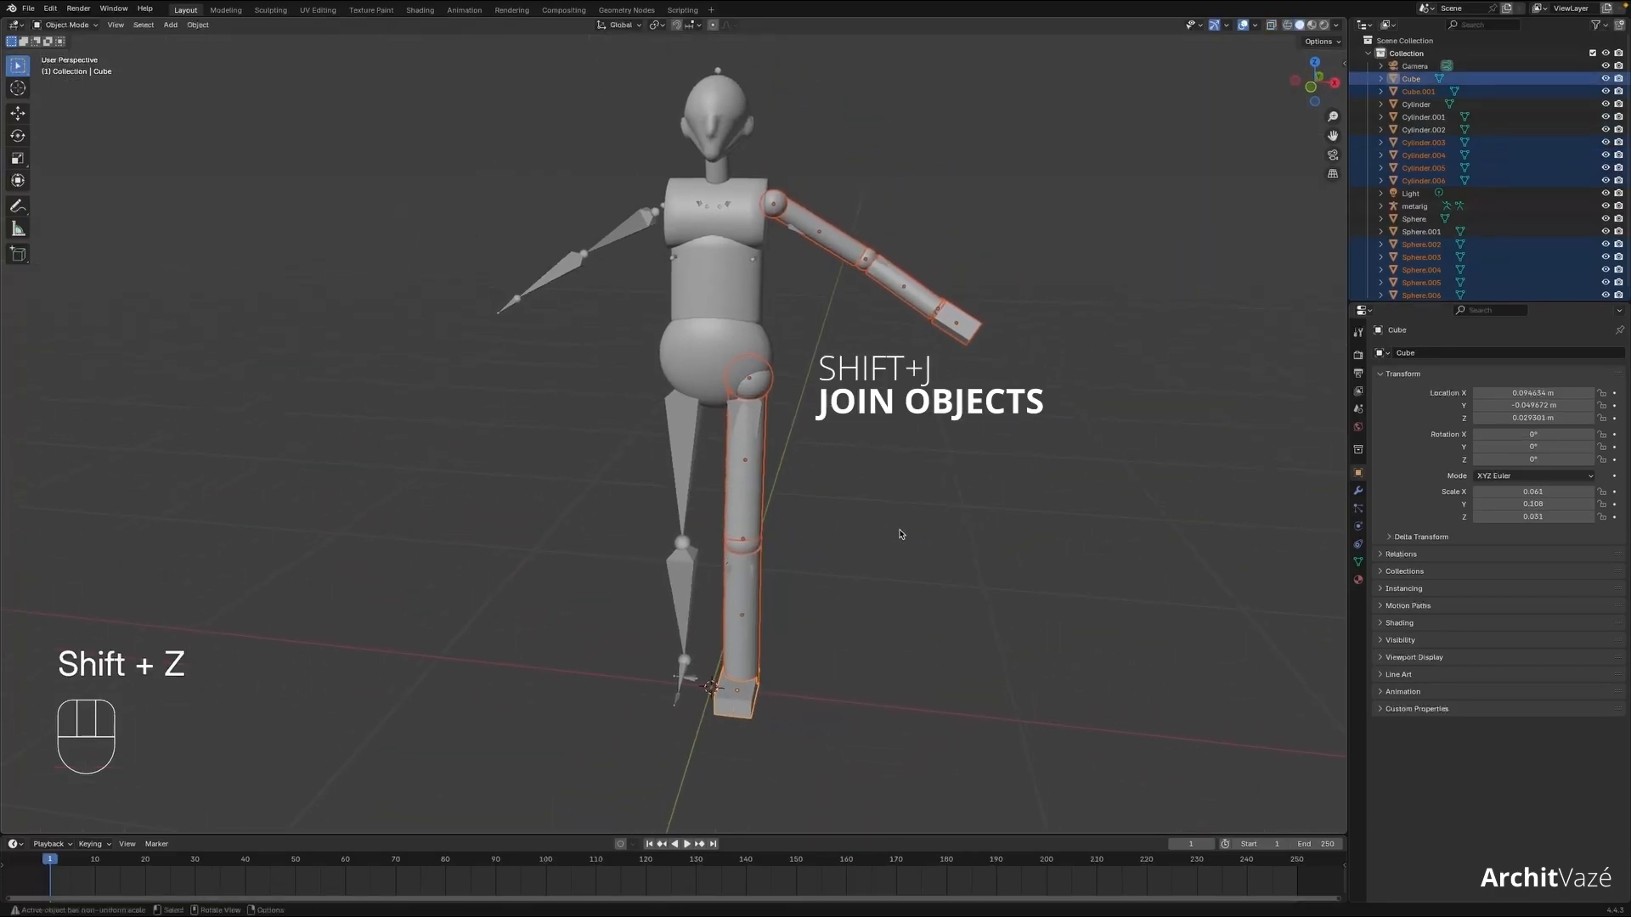
key("ctrl+j")
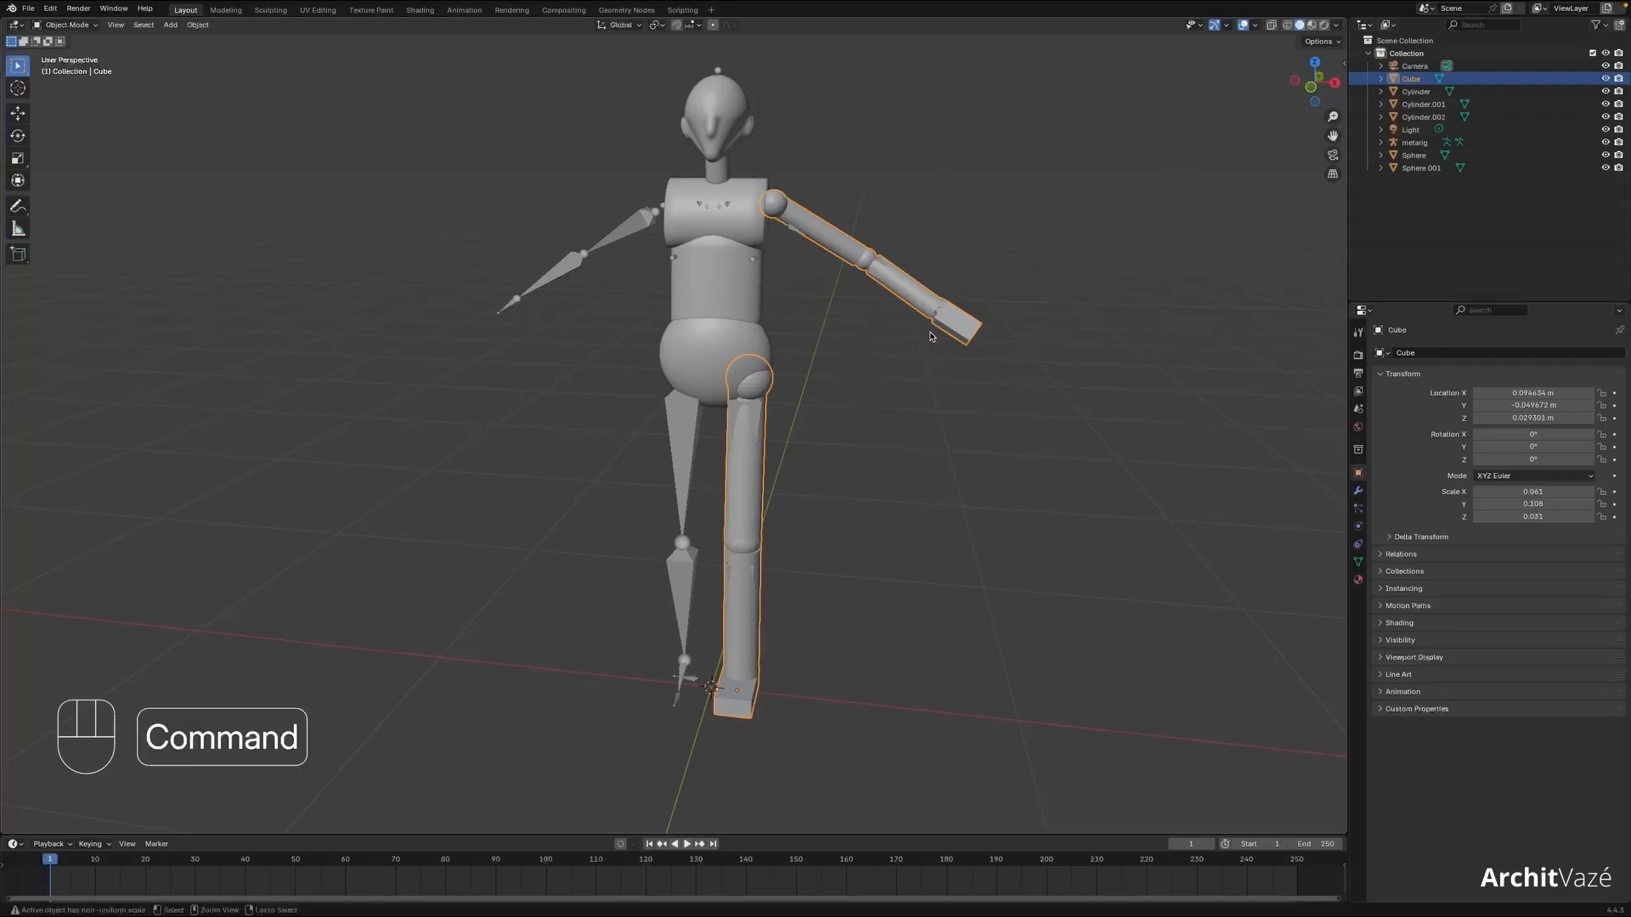
key("super+z")
left_click_drag(1504, 303, 1503, 339)
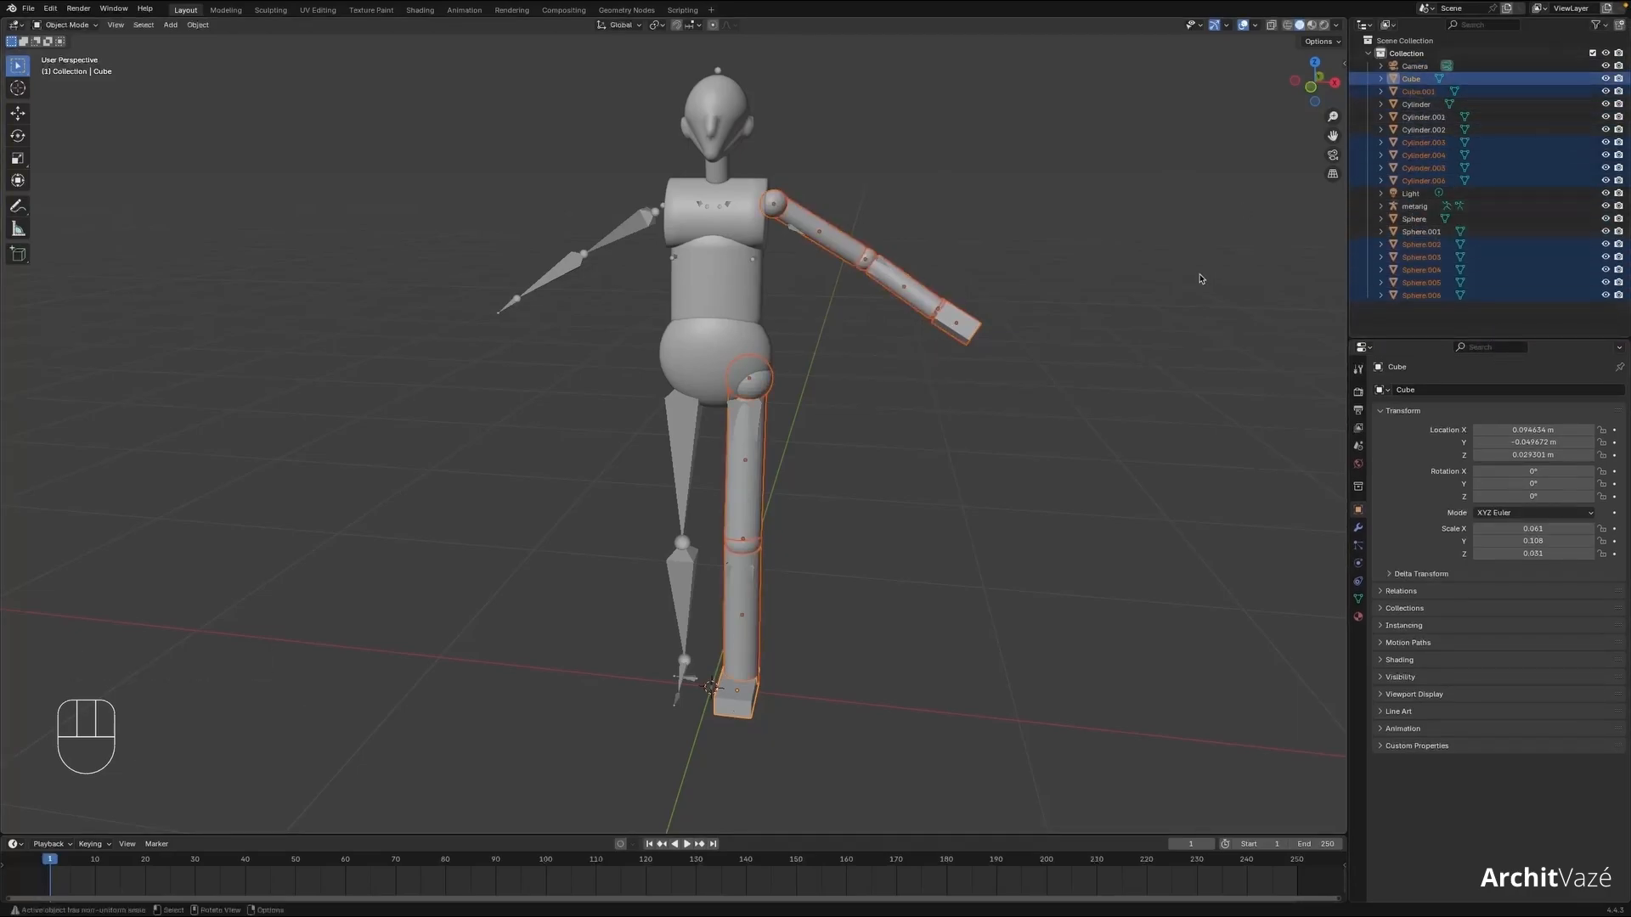
key("ctrl+j")
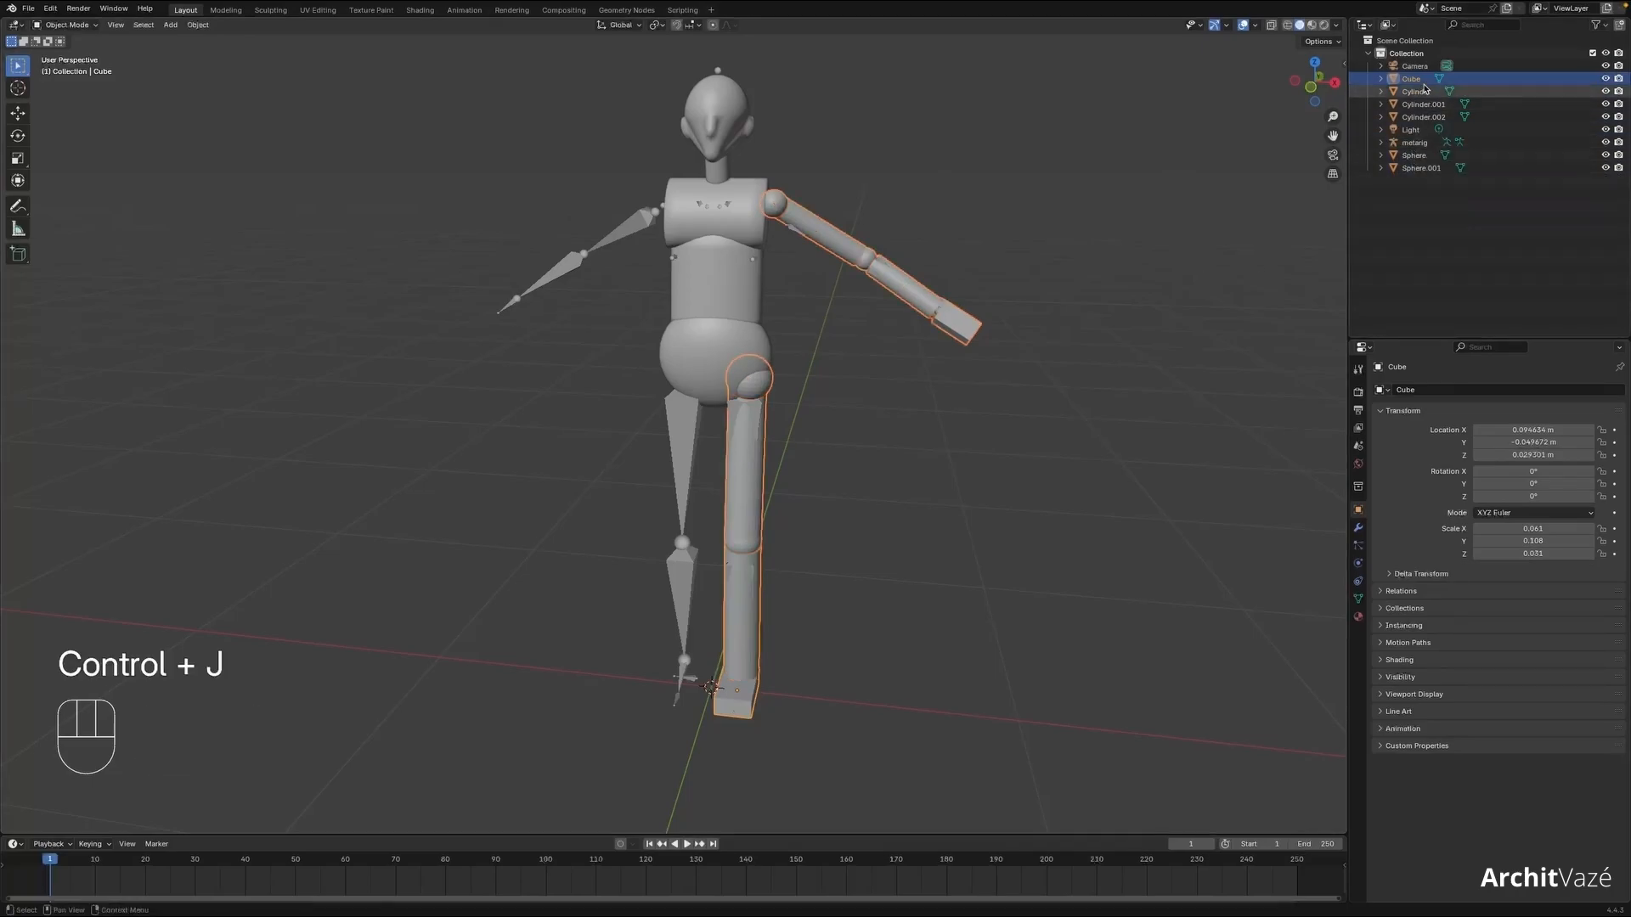
left_click(1005, 294)
left_click(900, 297)
key("g")
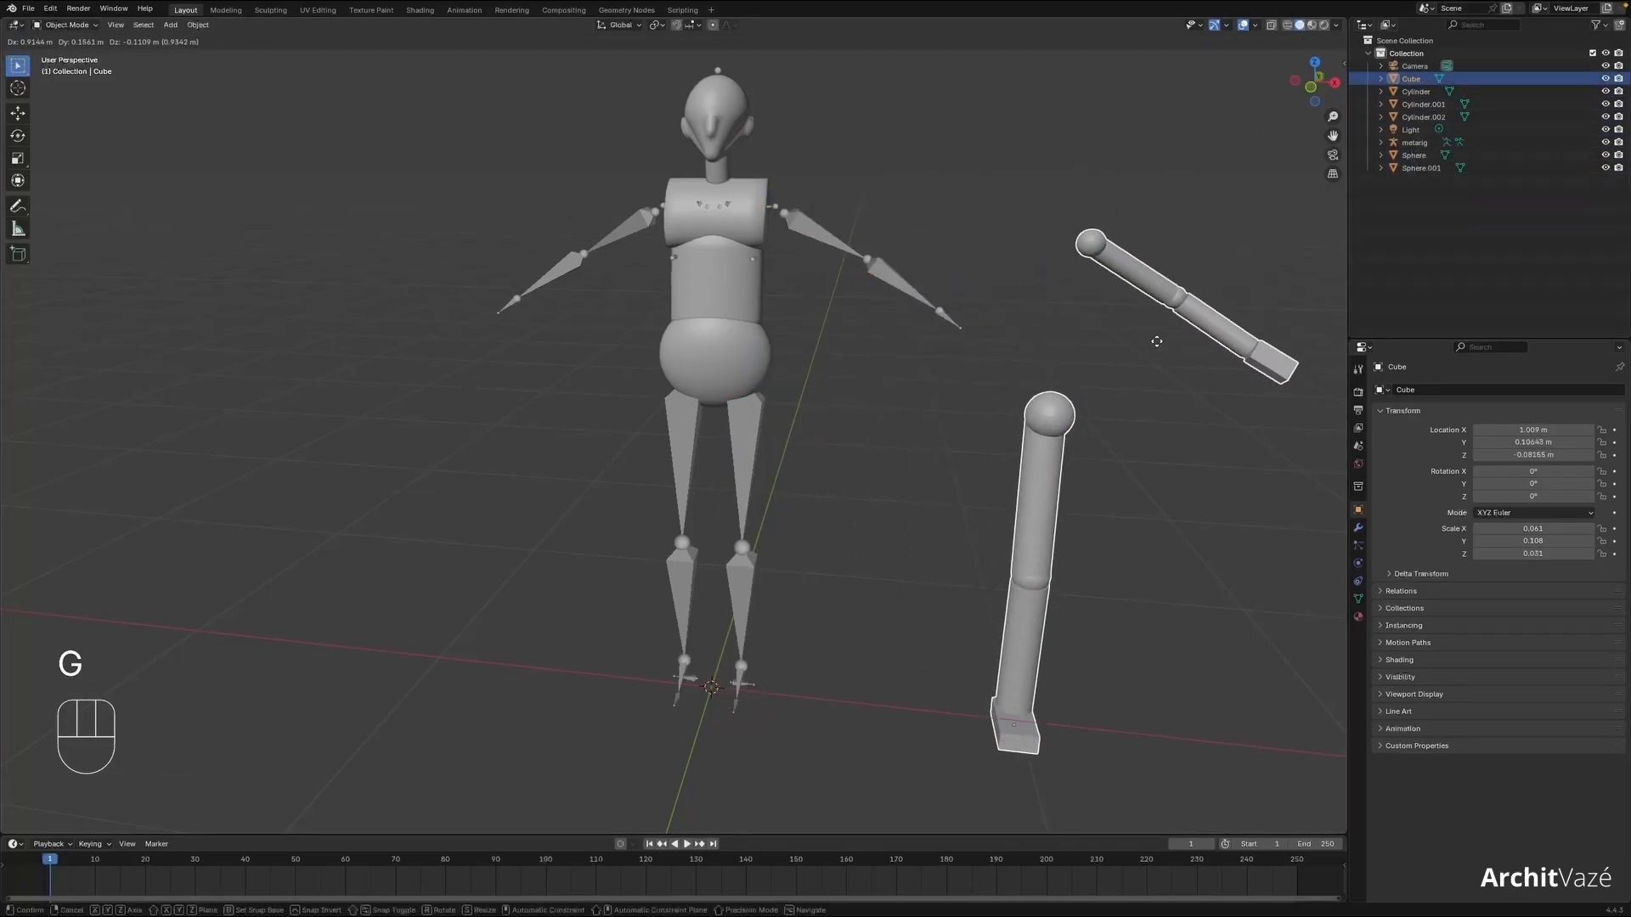
right_click(1059, 367)
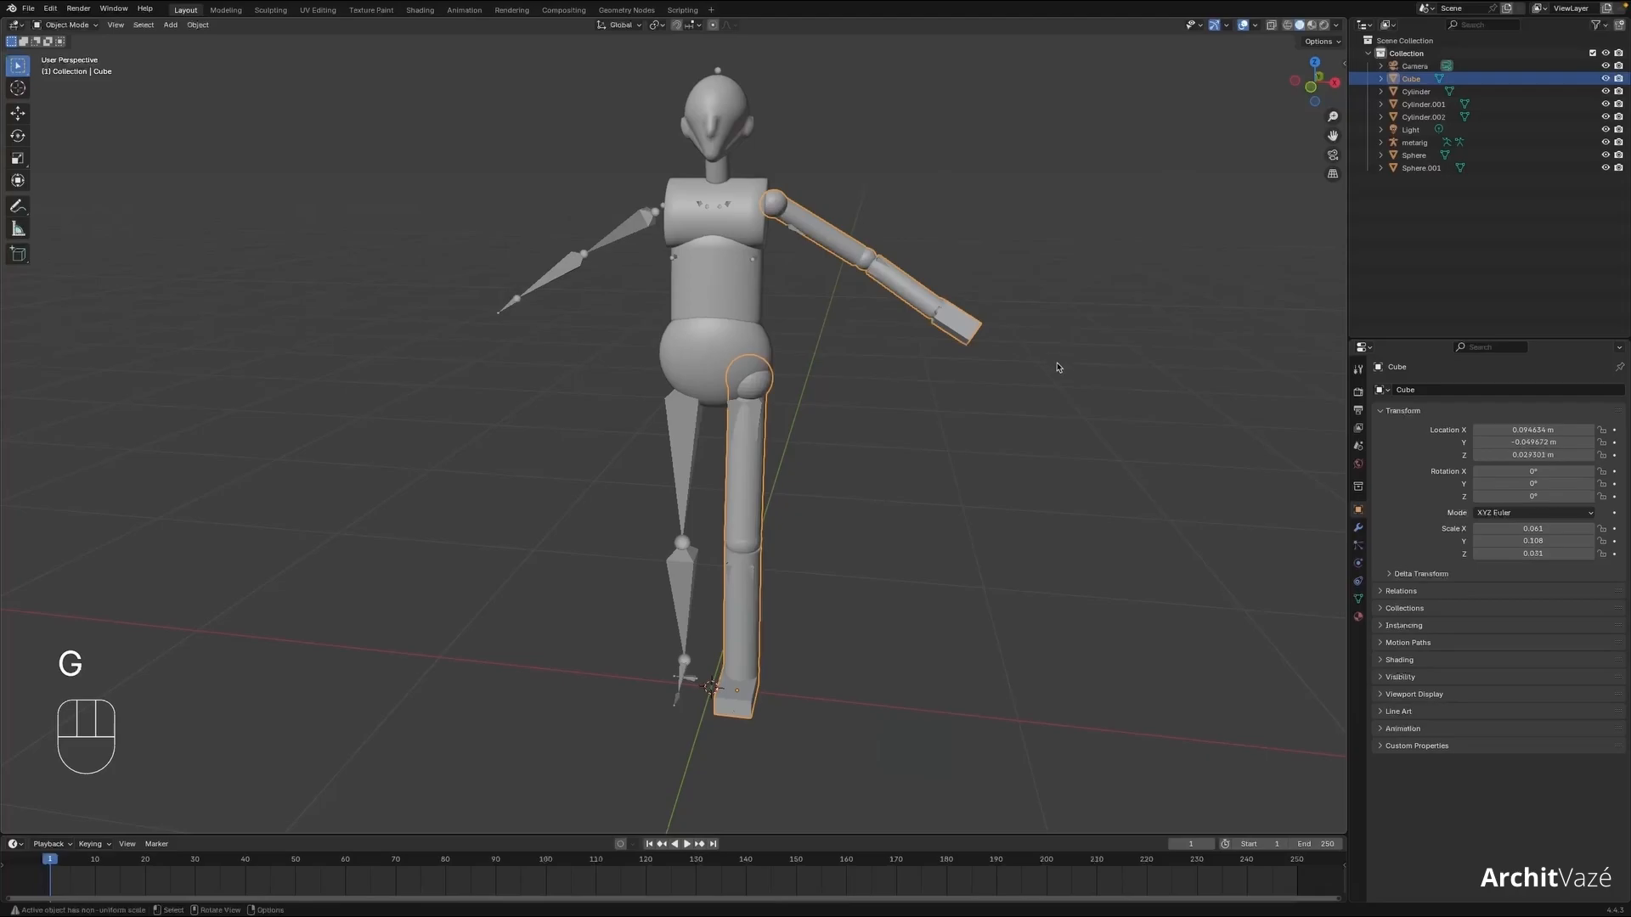
- Add a Mirror modifier to the joined arm-and-leg object
left_click(893, 397)
left_click(757, 393)
middle_click_drag(826, 389, 873, 377, "shift")
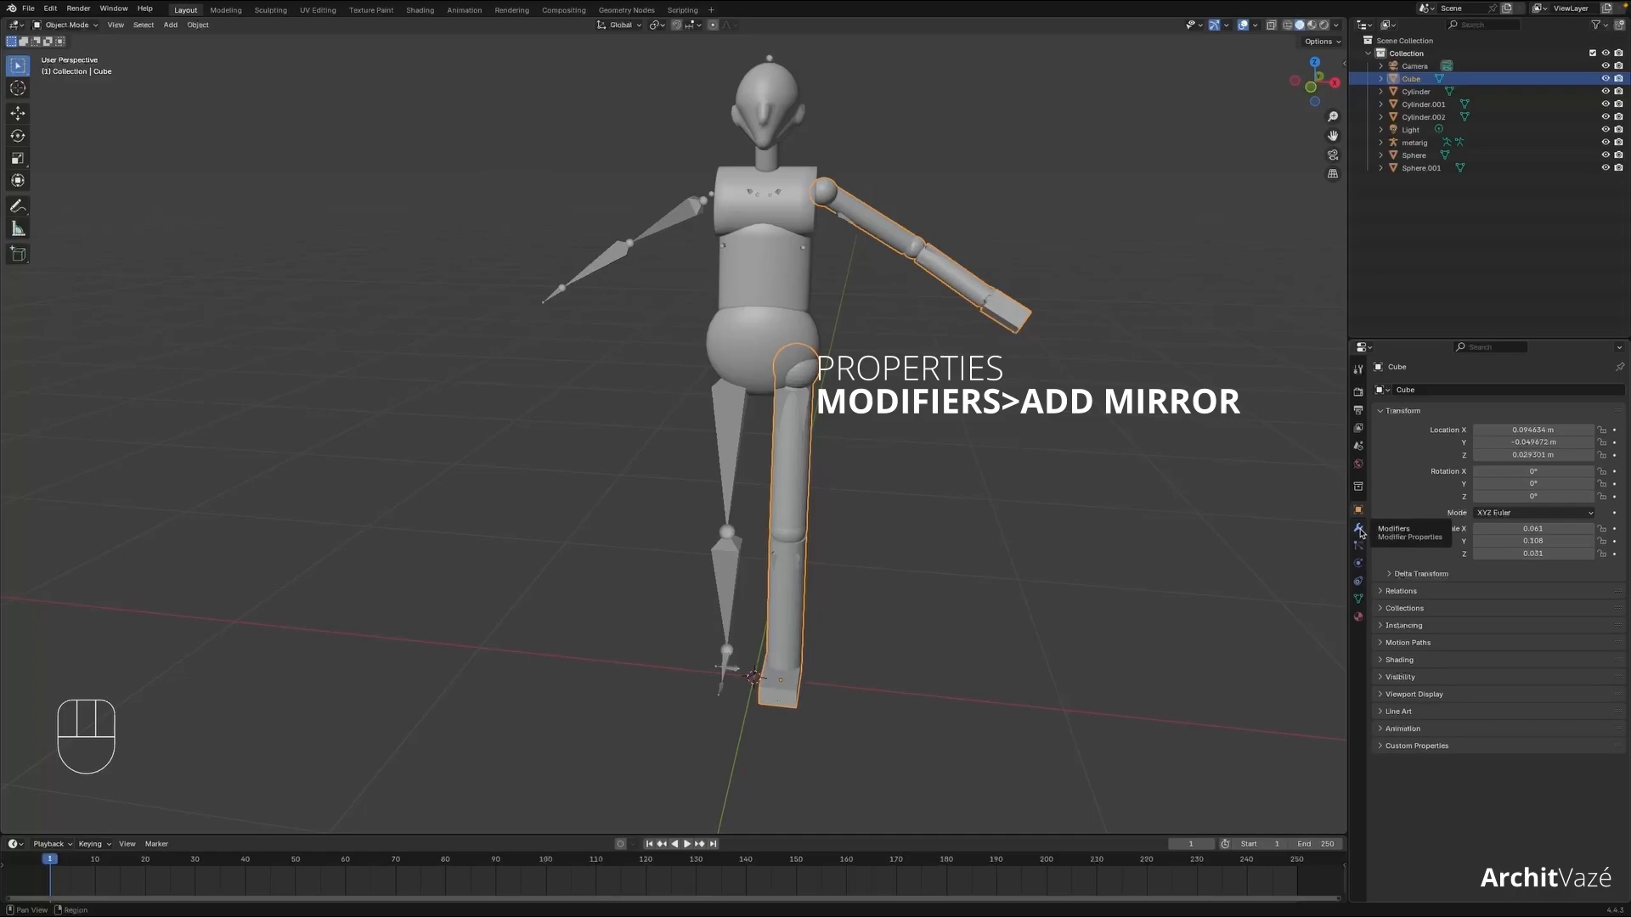
left_click(1360, 533)
left_click(1461, 390)
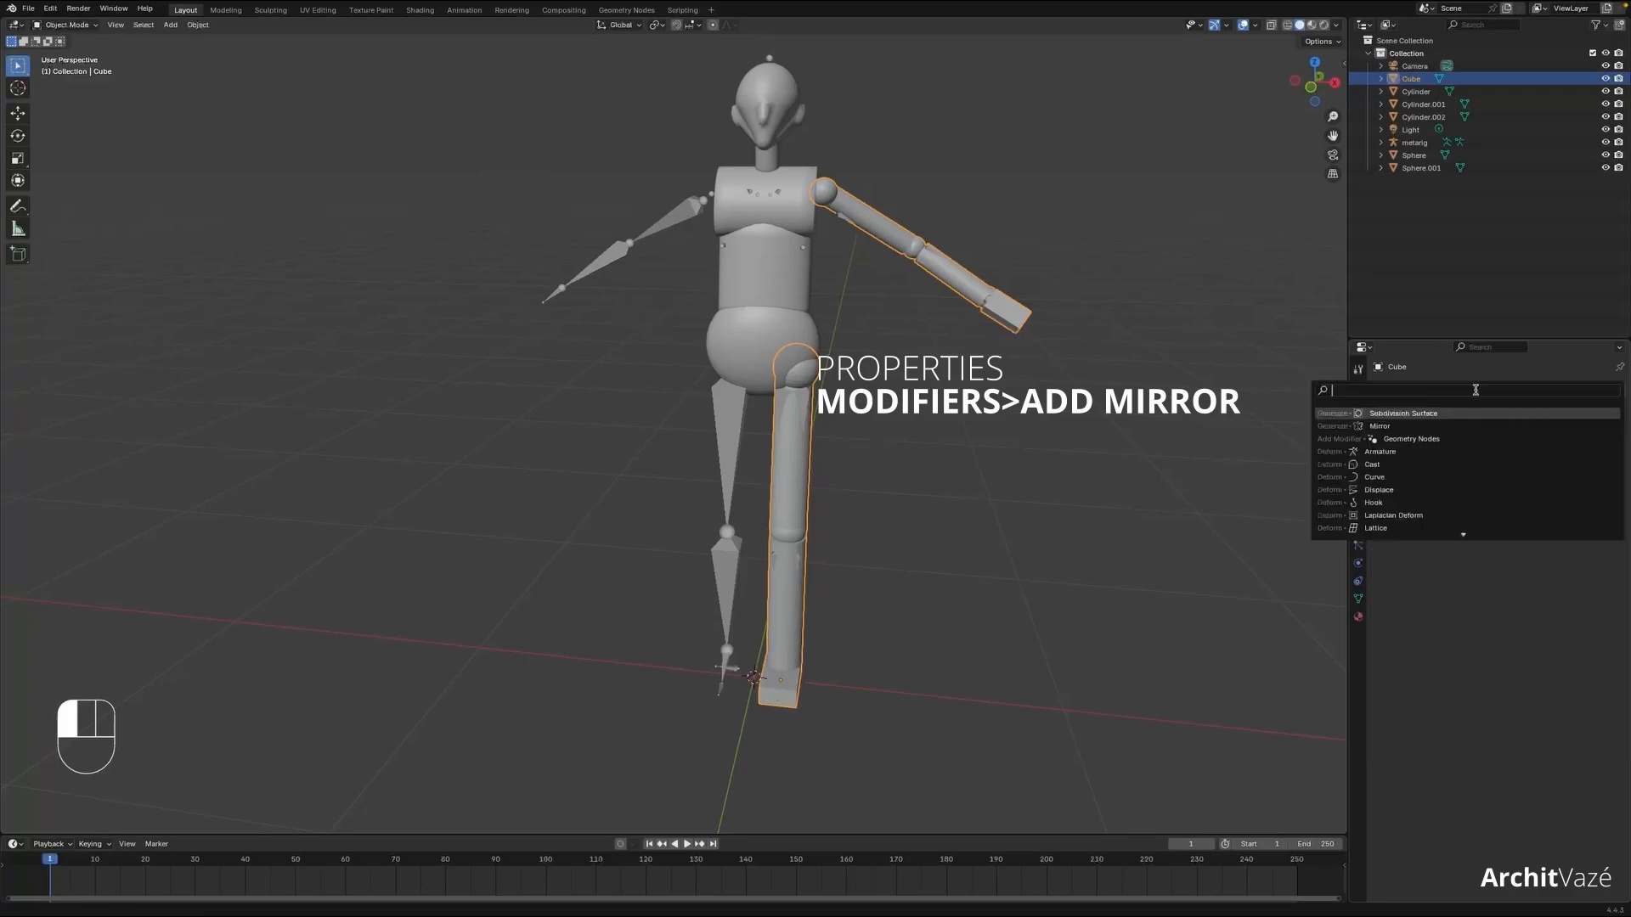
type("mirror")
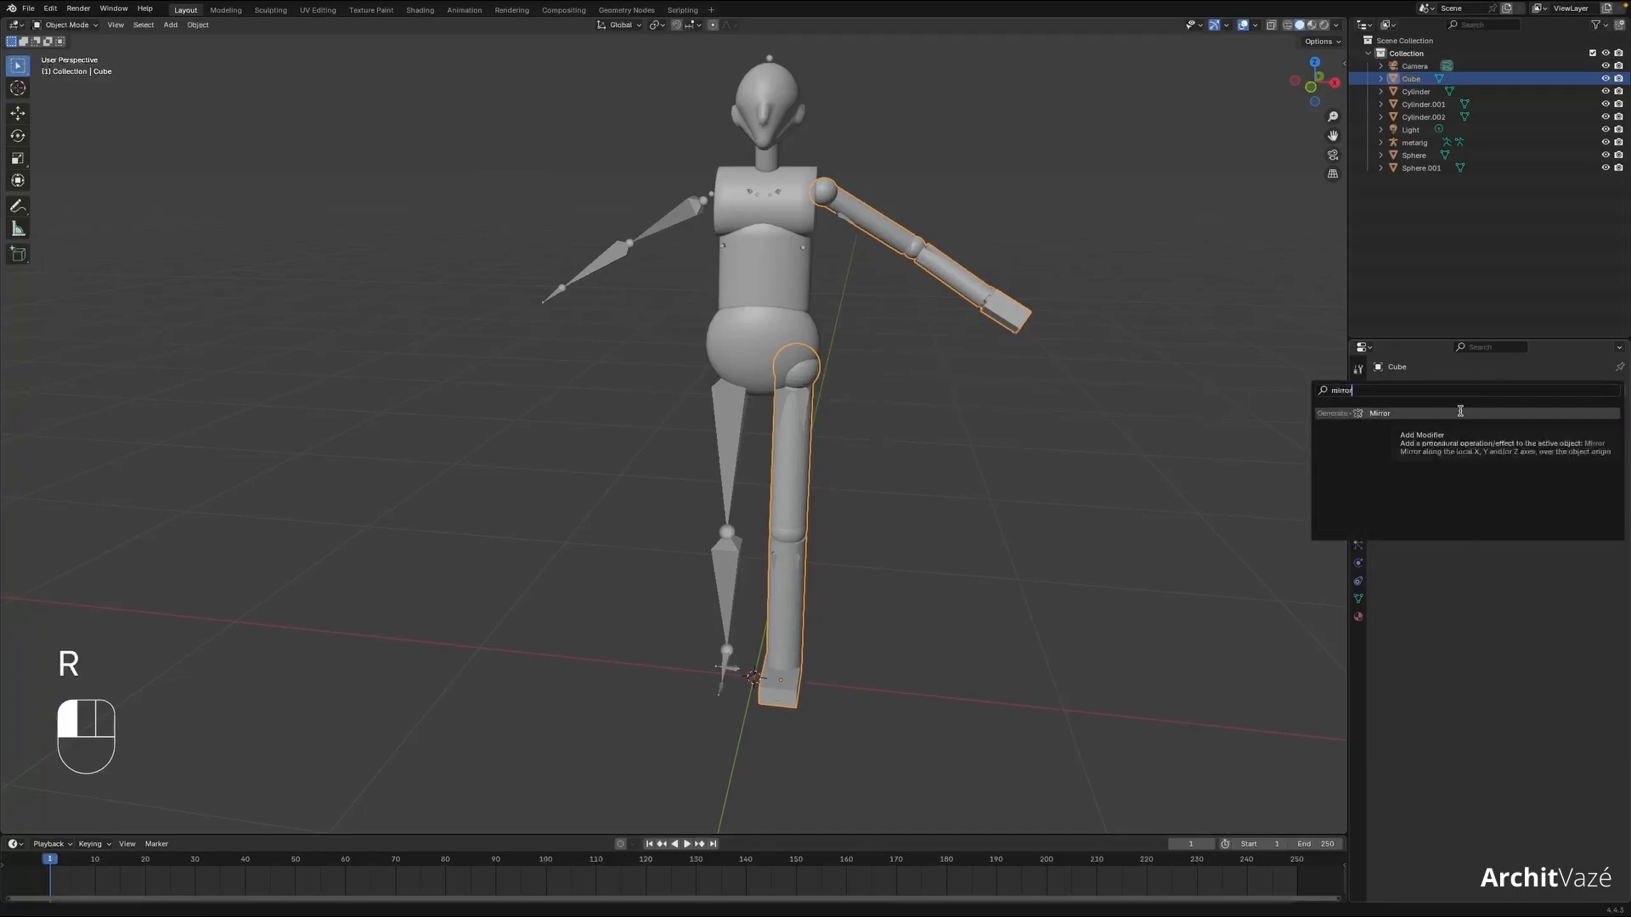
left_click(1460, 412)
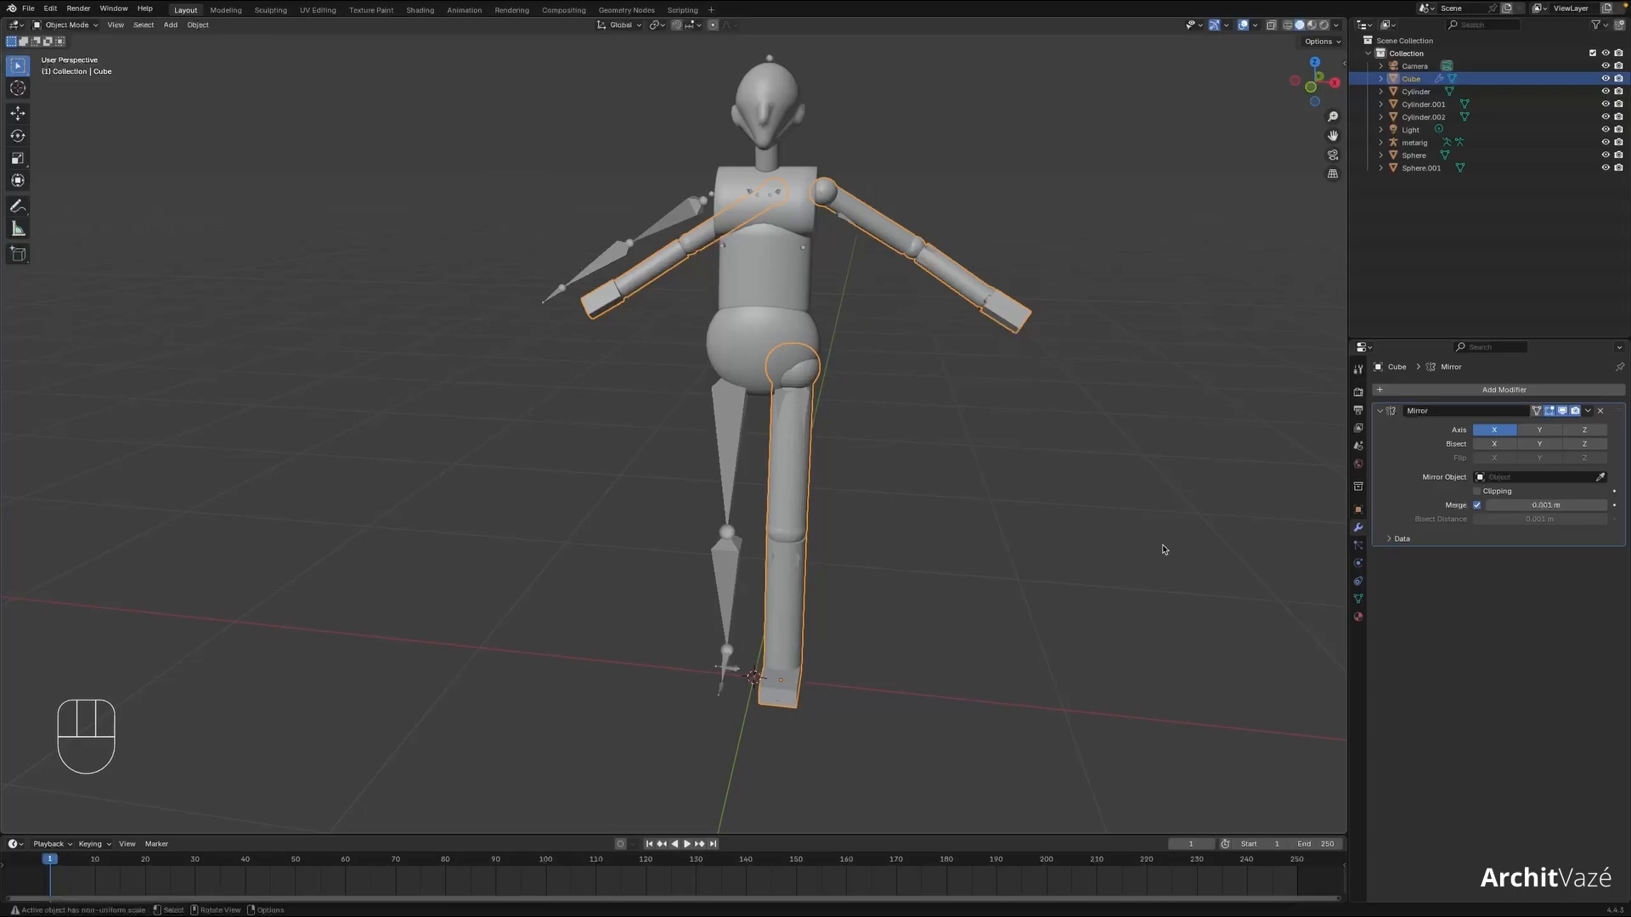
- Set the torso cylinder as the Mirror modifier's mirror object so the limbs mirror across the body
left_click(1601, 478)
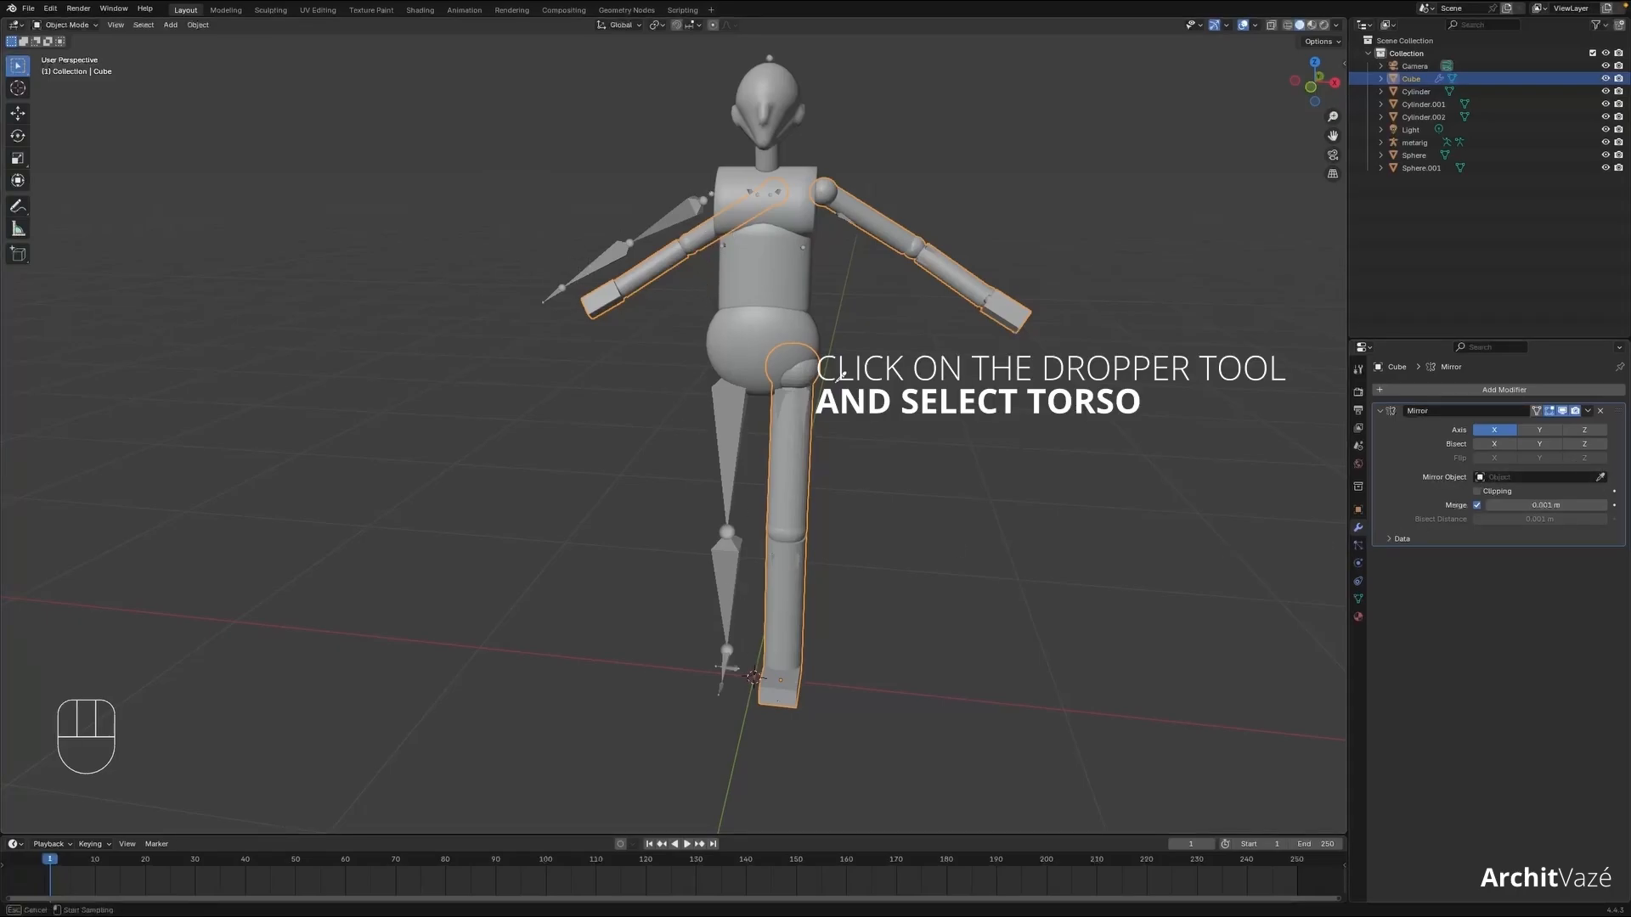
left_click(765, 264)
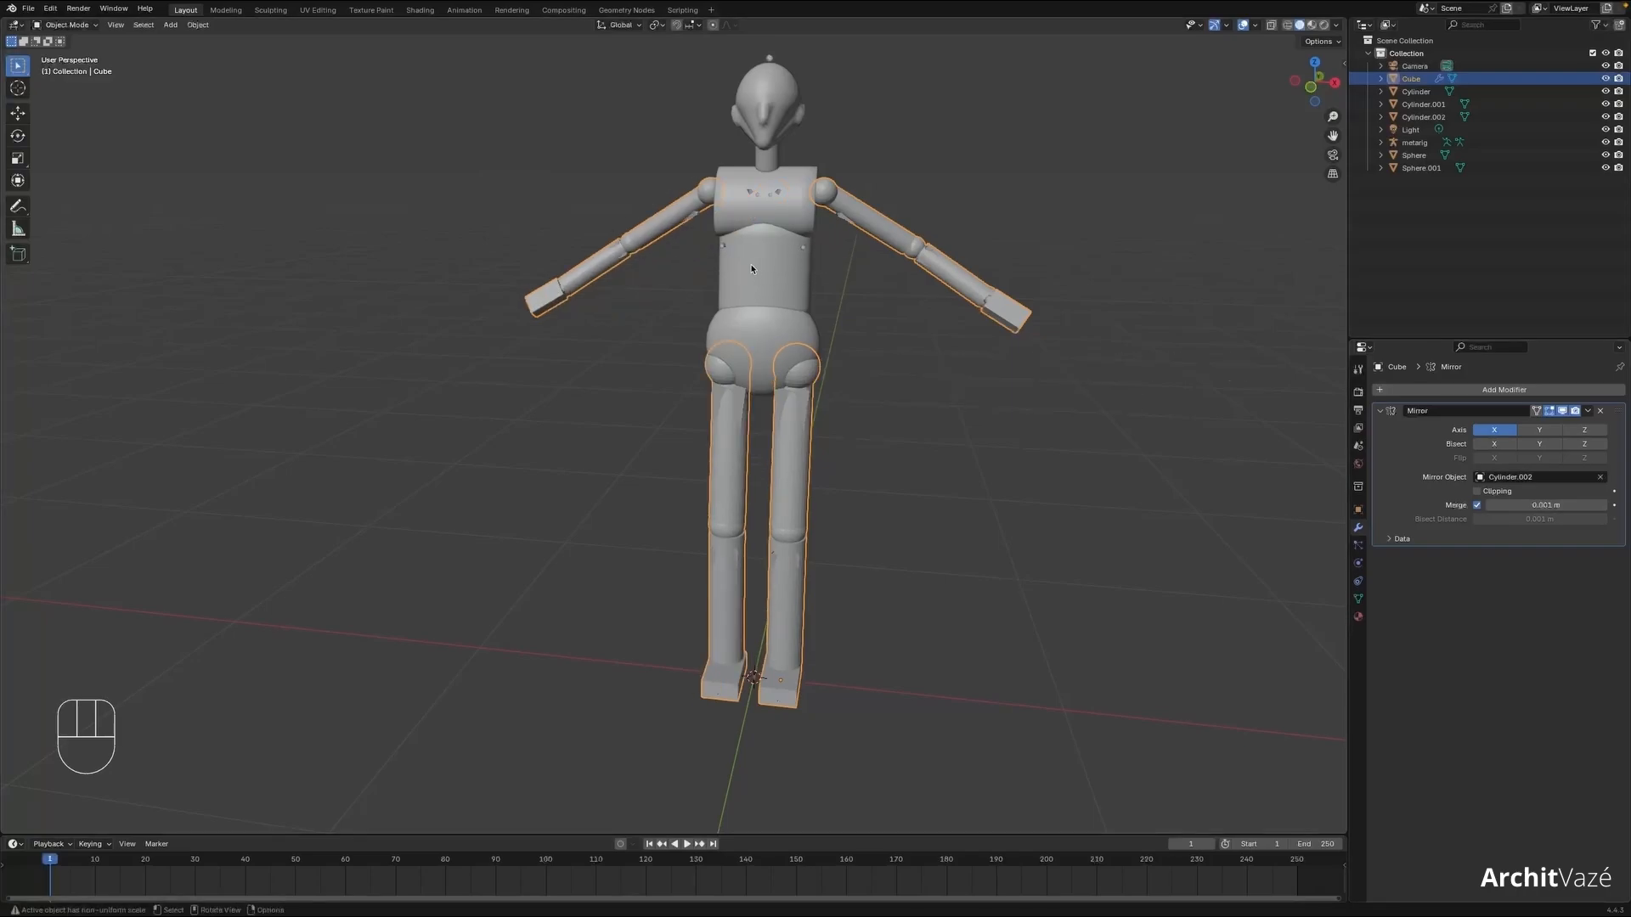
left_click(933, 357)
middle_click_drag(983, 368, 934, 422)
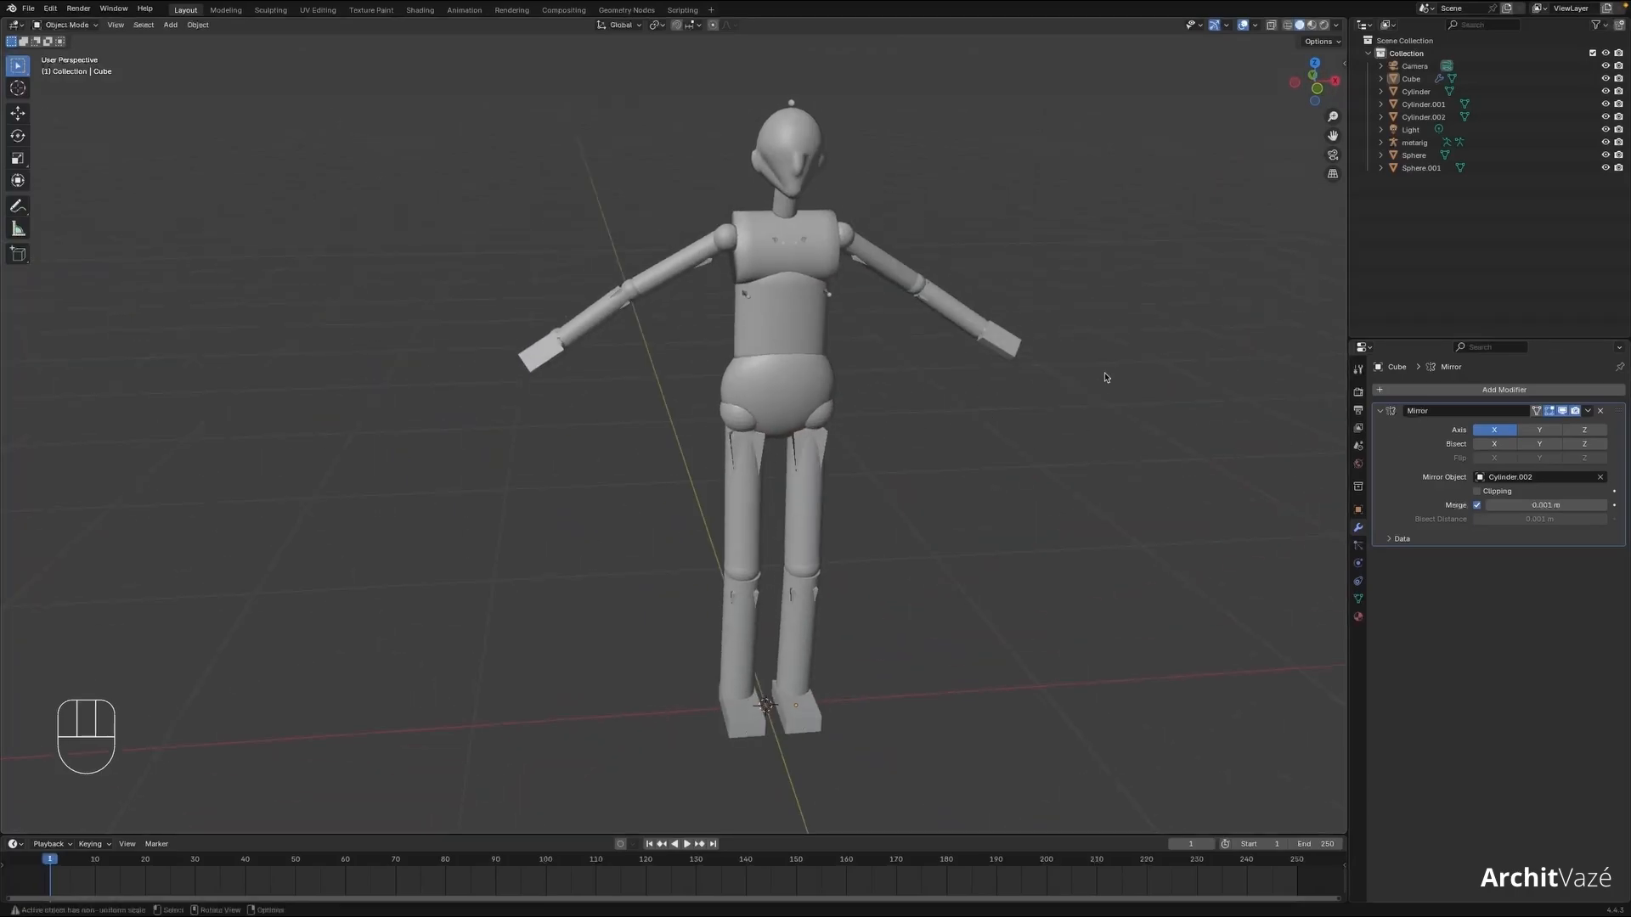
- Try moving the mirrored arm-and-leg object away from the body and undo the move
left_click(798, 527)
middle_click_drag(798, 526, 769, 510)
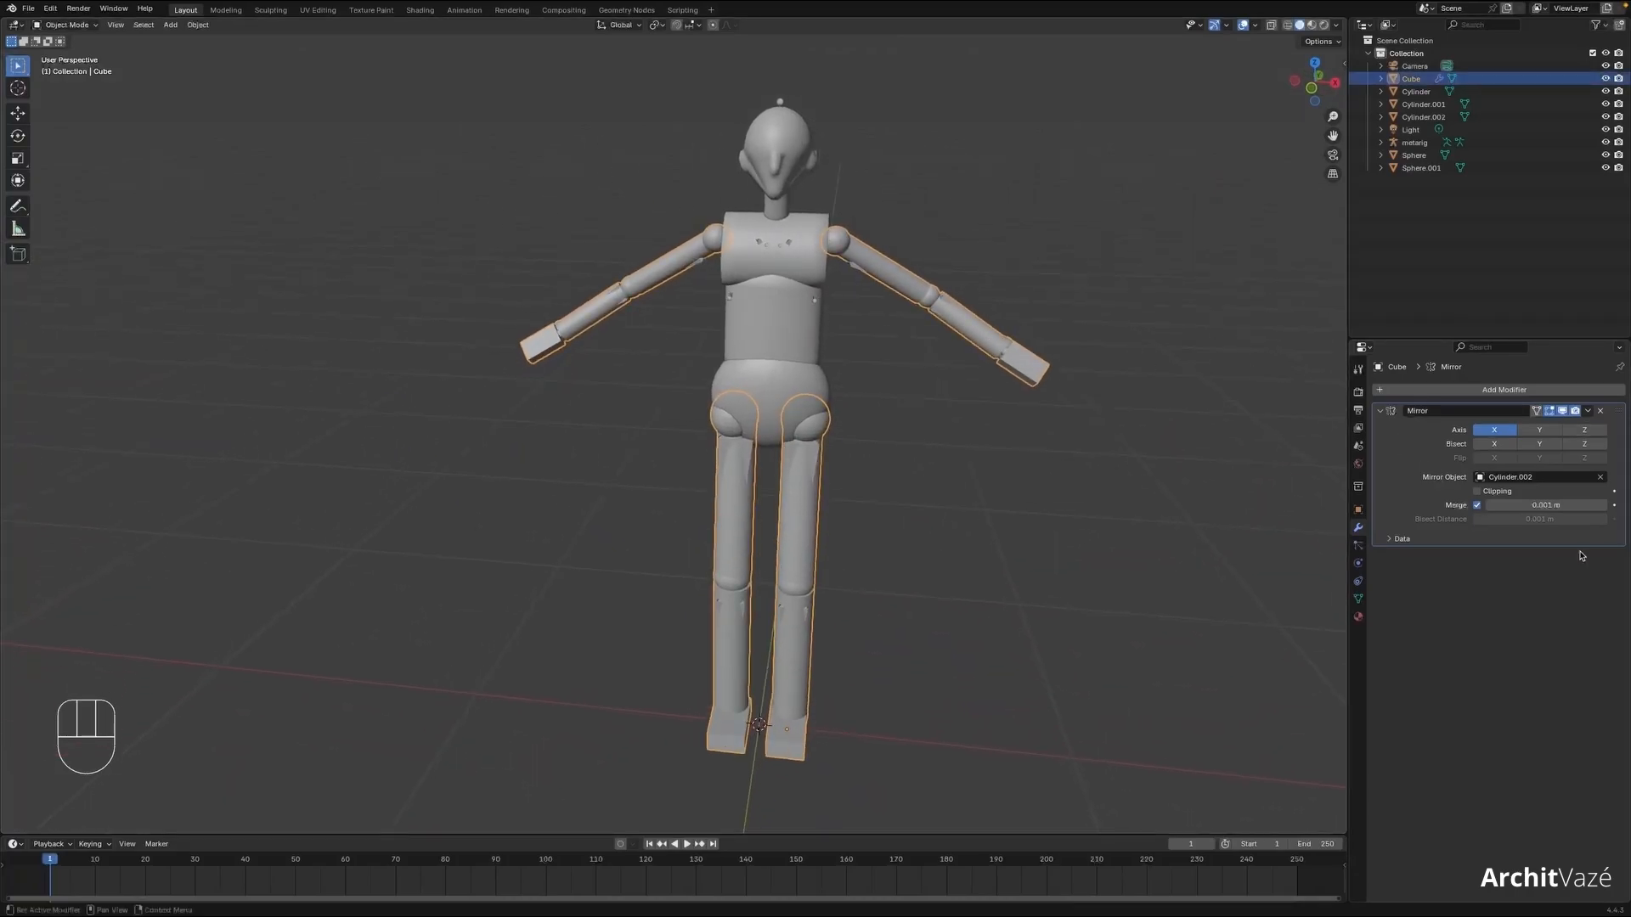
key("g")
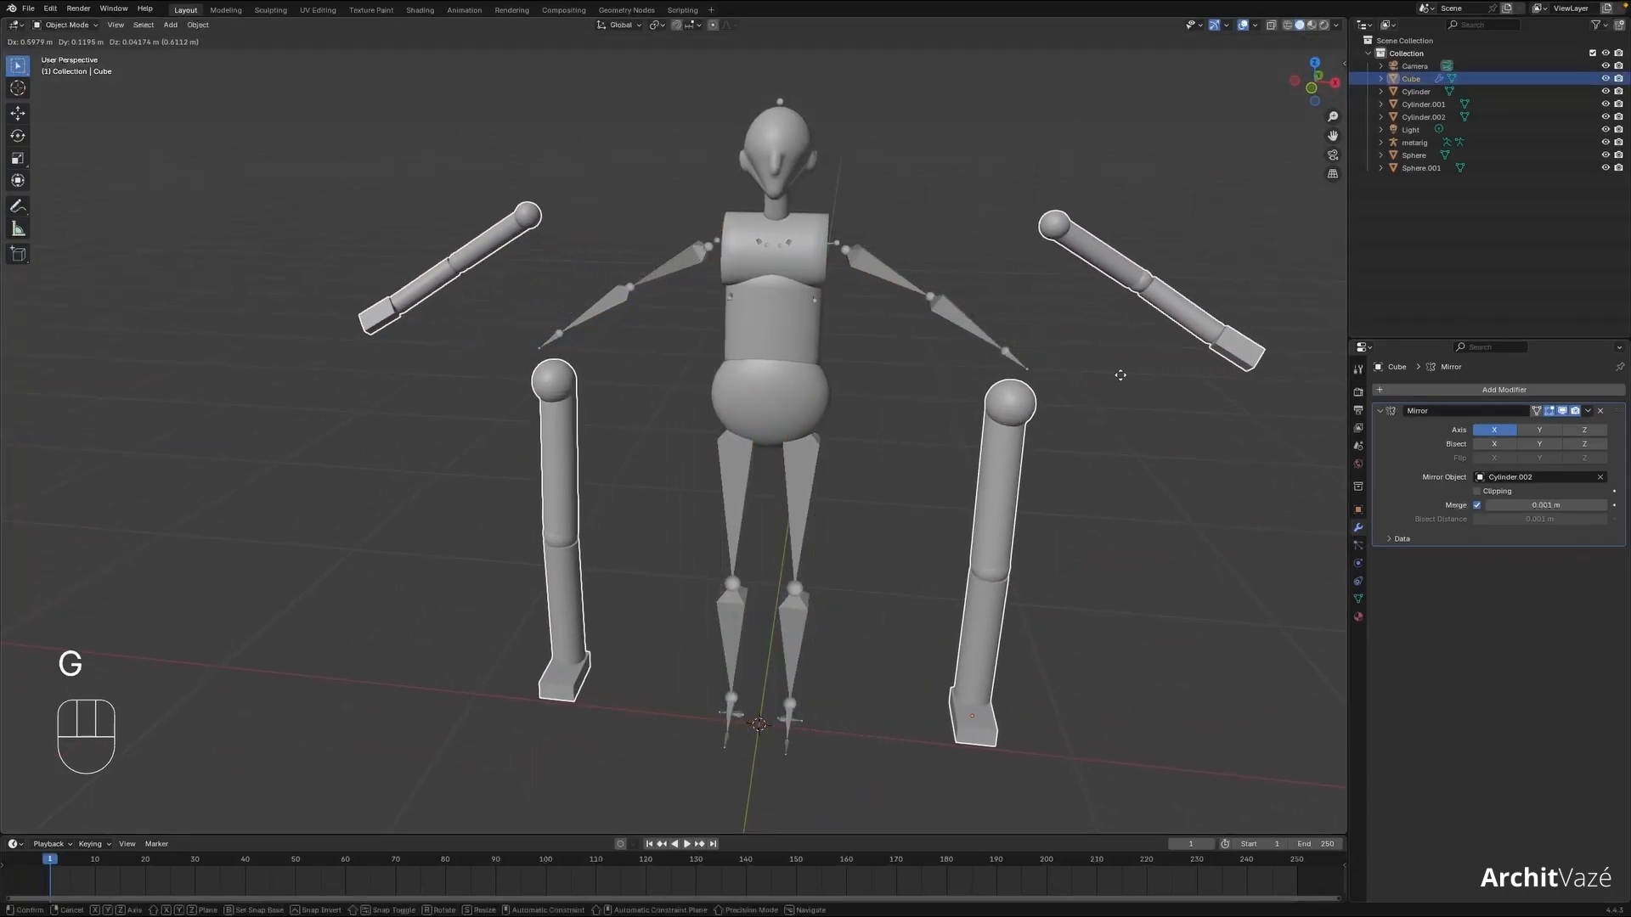
left_click(1165, 391)
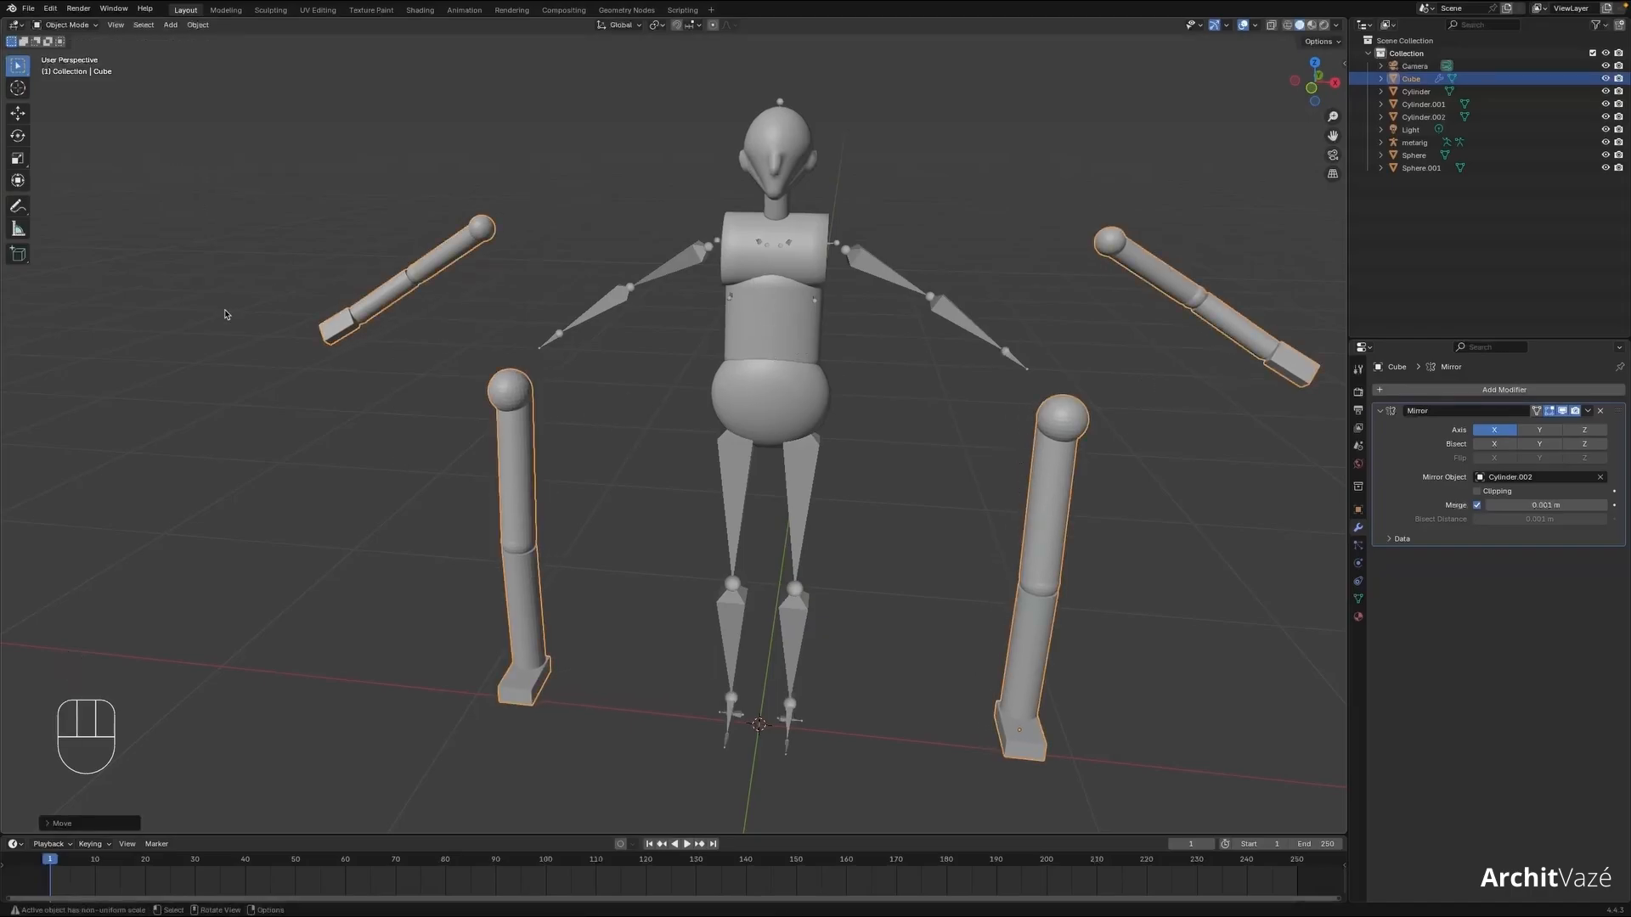
key("g")
key("super+z")
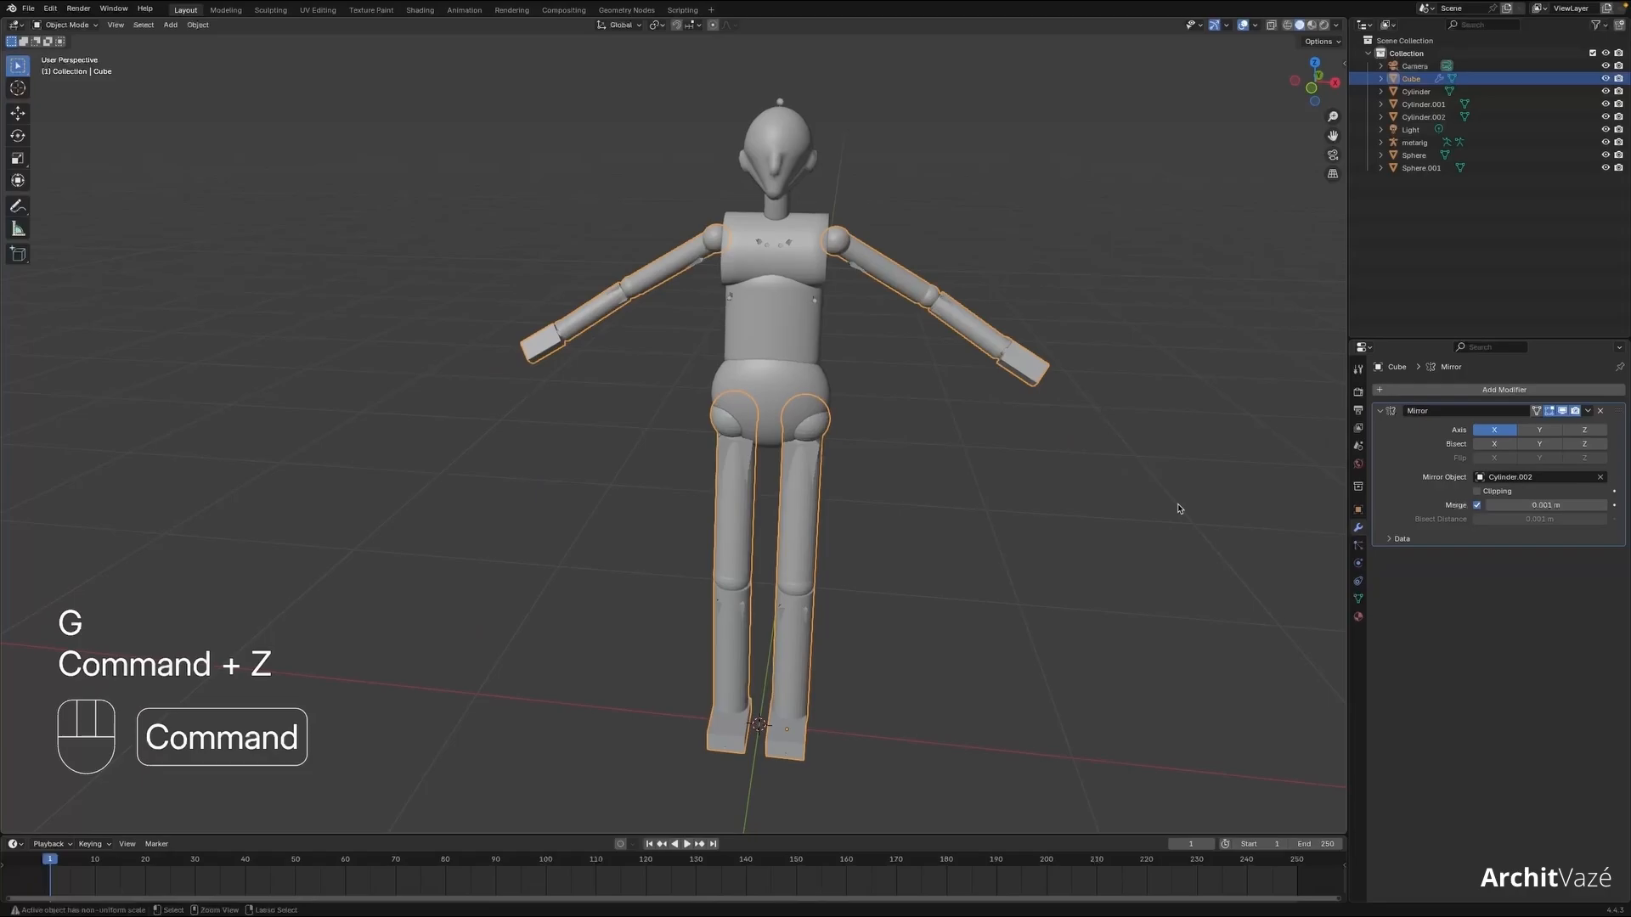
- Apply the Mirror modifier on the arm-and-leg object
left_click(1587, 411)
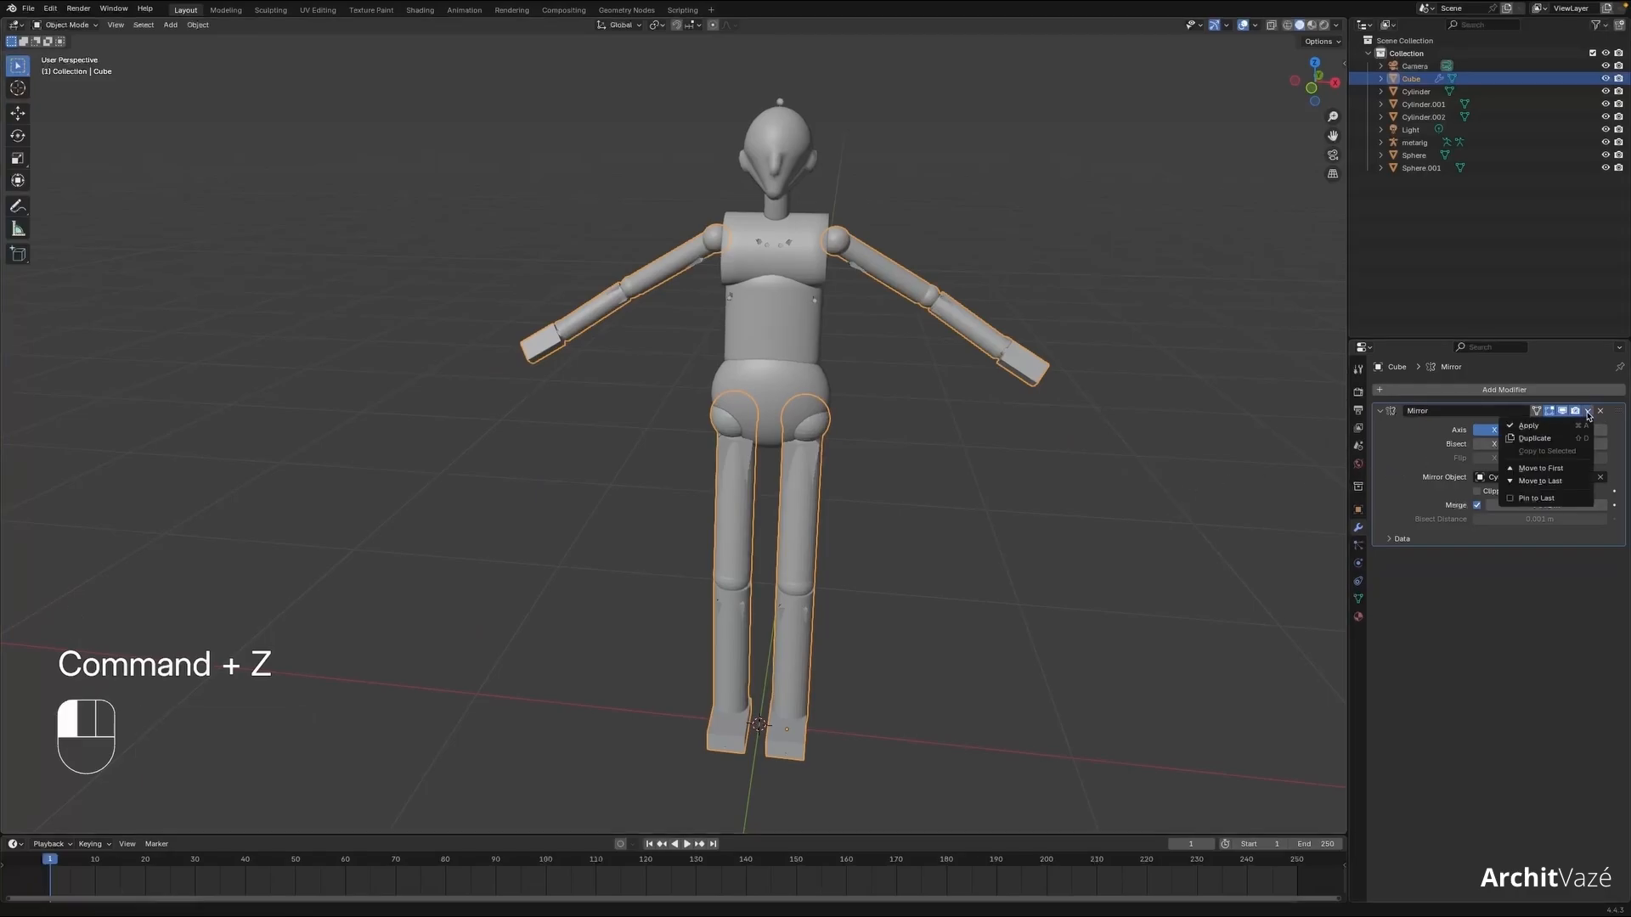
left_click(1562, 425)
left_click(956, 358)
key("a")
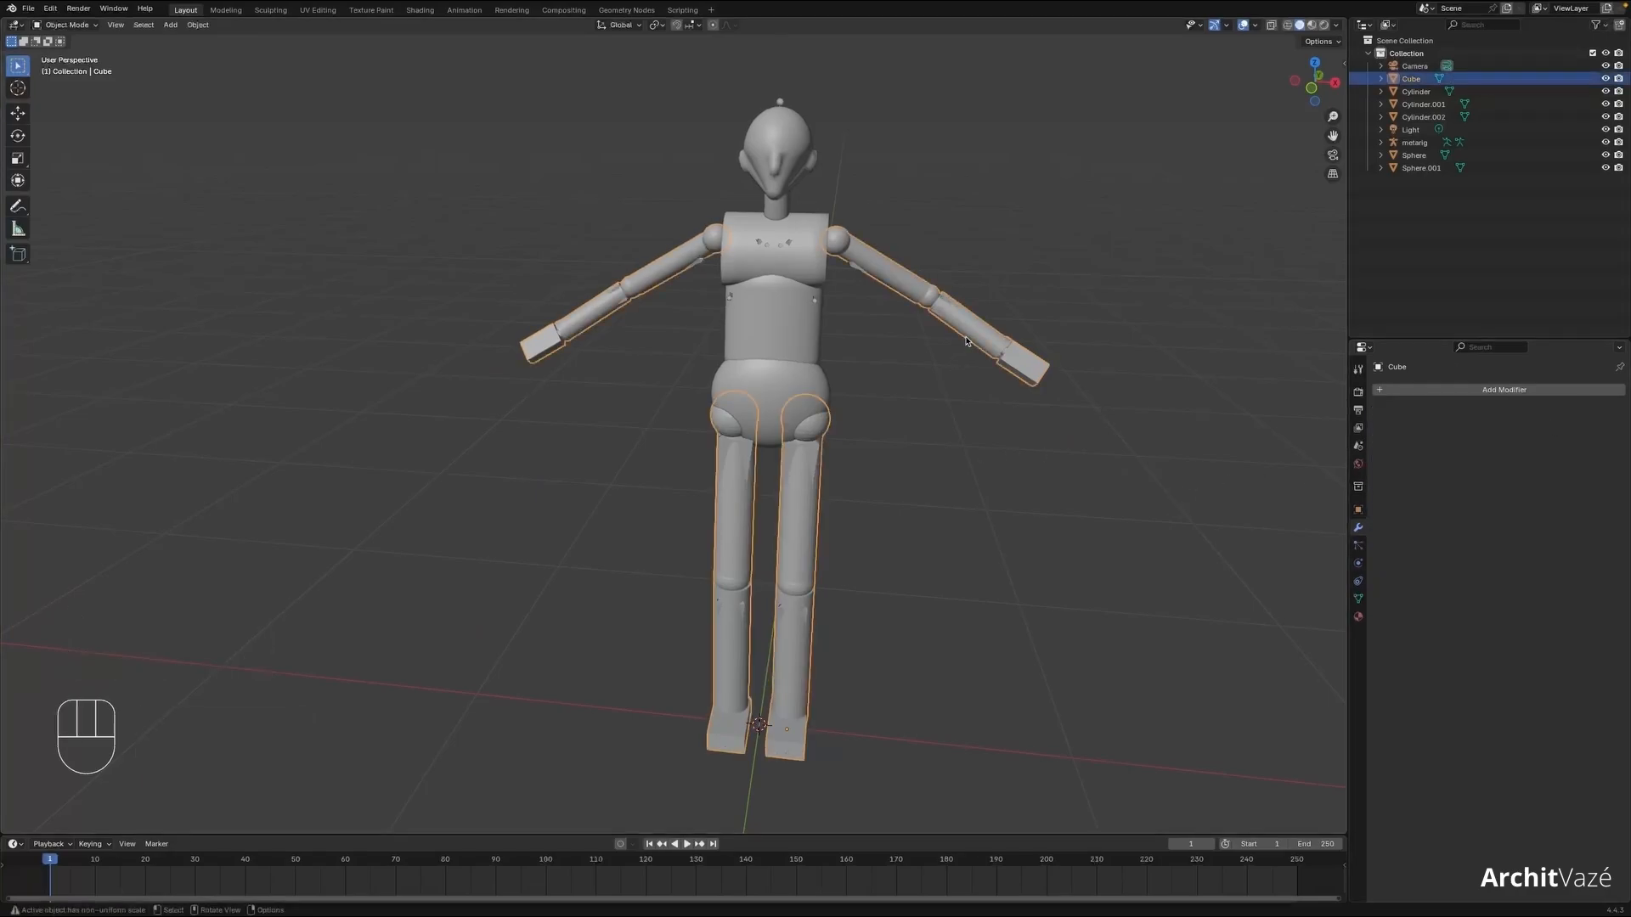
key("g")
right_click(1281, 467)
left_click(914, 303)
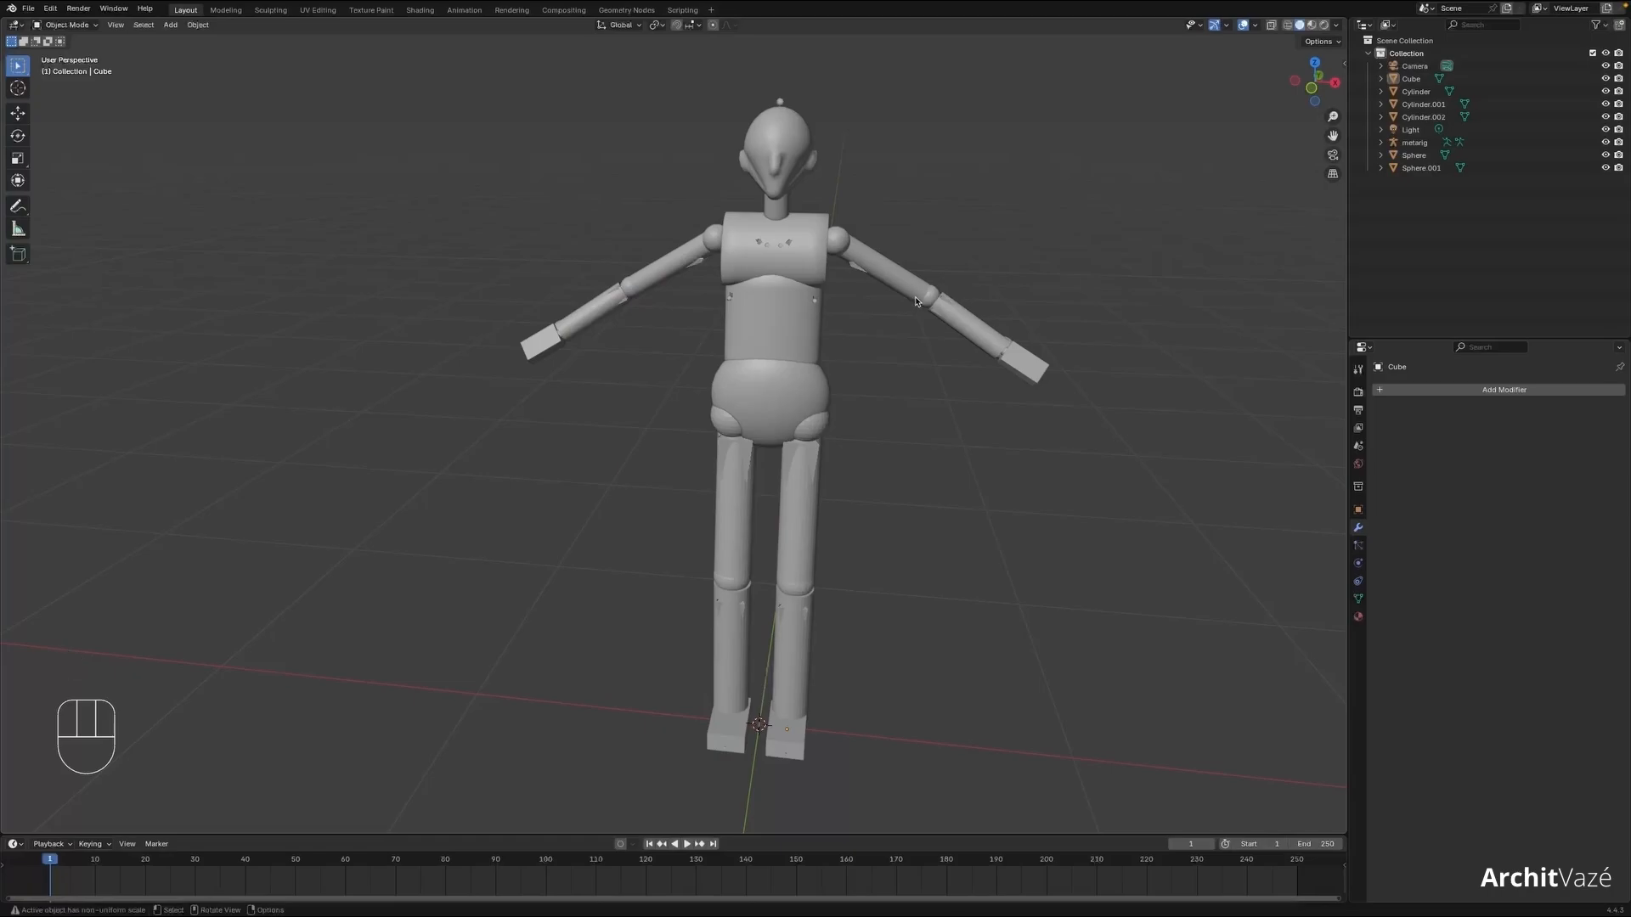
- Select the limbs, hip sphere, torso, chest, neck and head, and join them all into one object
left_click(919, 303)
left_click(790, 369, "shift")
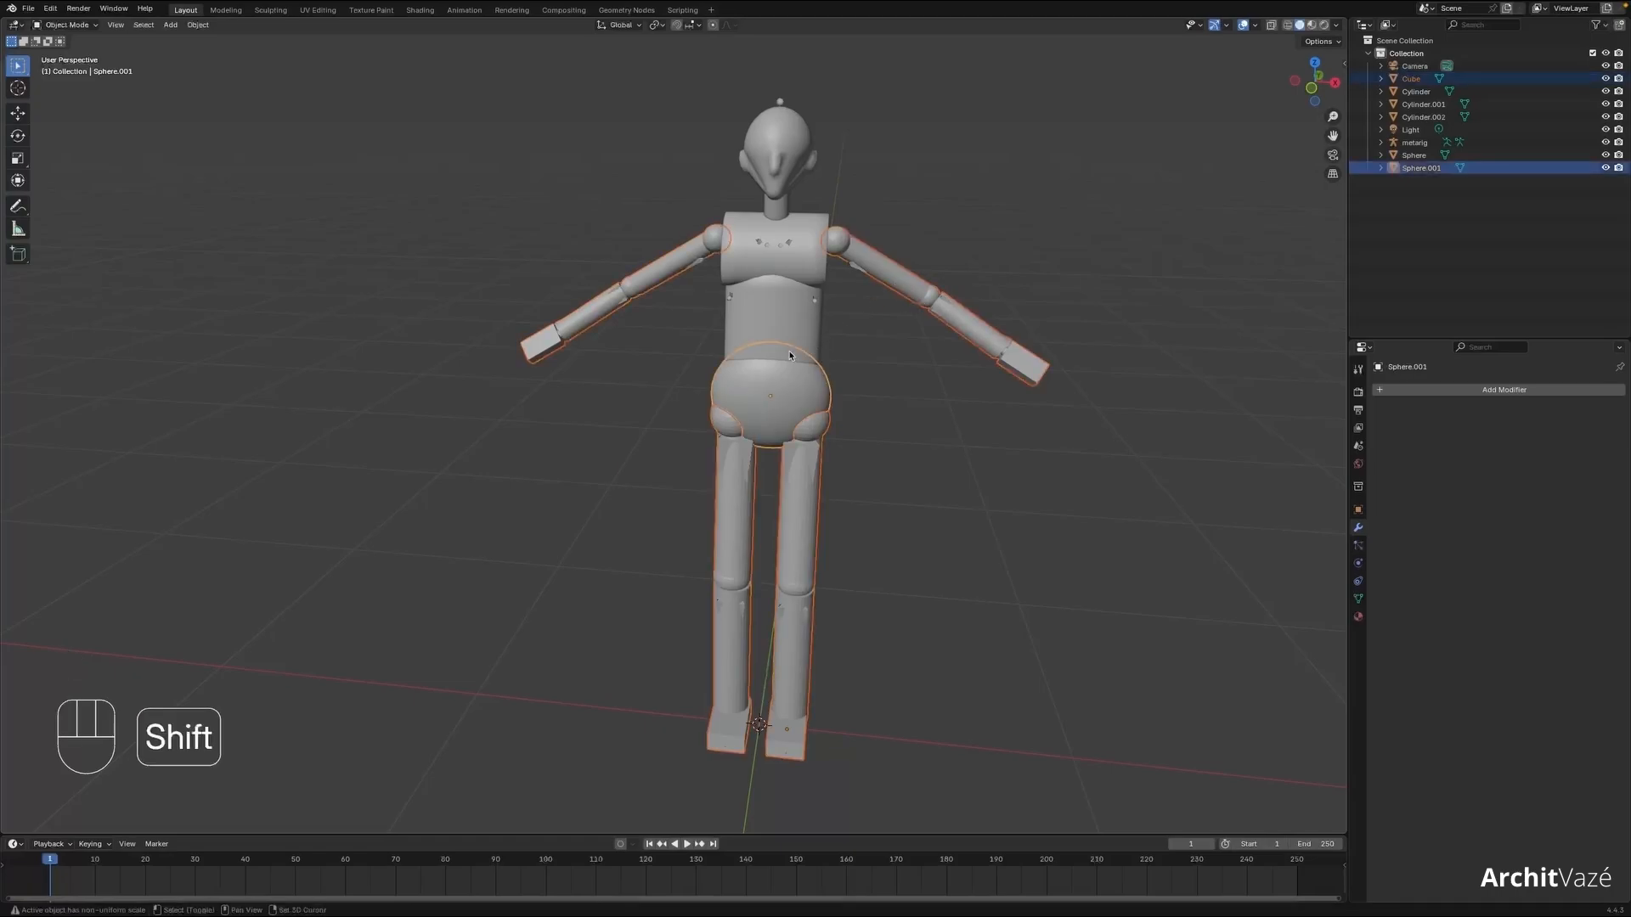
left_click(790, 260, "shift")
left_click(801, 252, "shift")
left_click(786, 204, "shift")
left_click(786, 174, "shift")
middle_click_drag(856, 164, 782, 190)
key("ctrl+j")
- Select the metarig and check in wireframe shading how its bones sit inside the joined body
mouse_move(903, 245)
middle_mouse_down("shift")
mouse_move(901, 195)
mouse_move(903, 218)
middle_mouse_up("shift")
left_click(1414, 91)
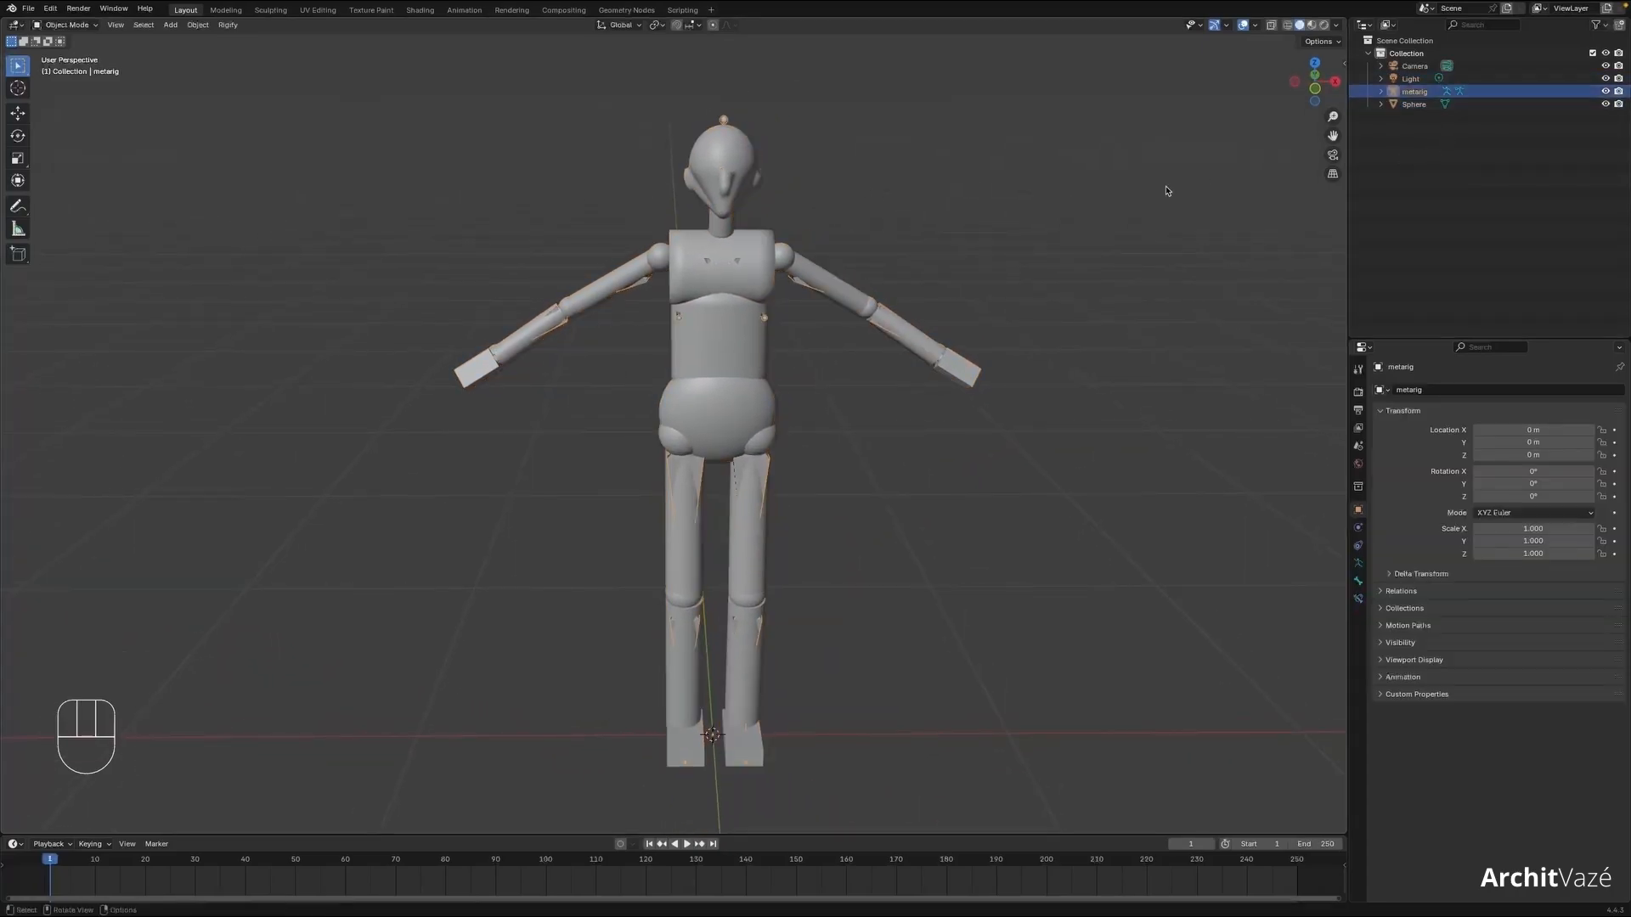
key("shift+z")
middle_click_drag(884, 405, 914, 414)
key("shift+z")
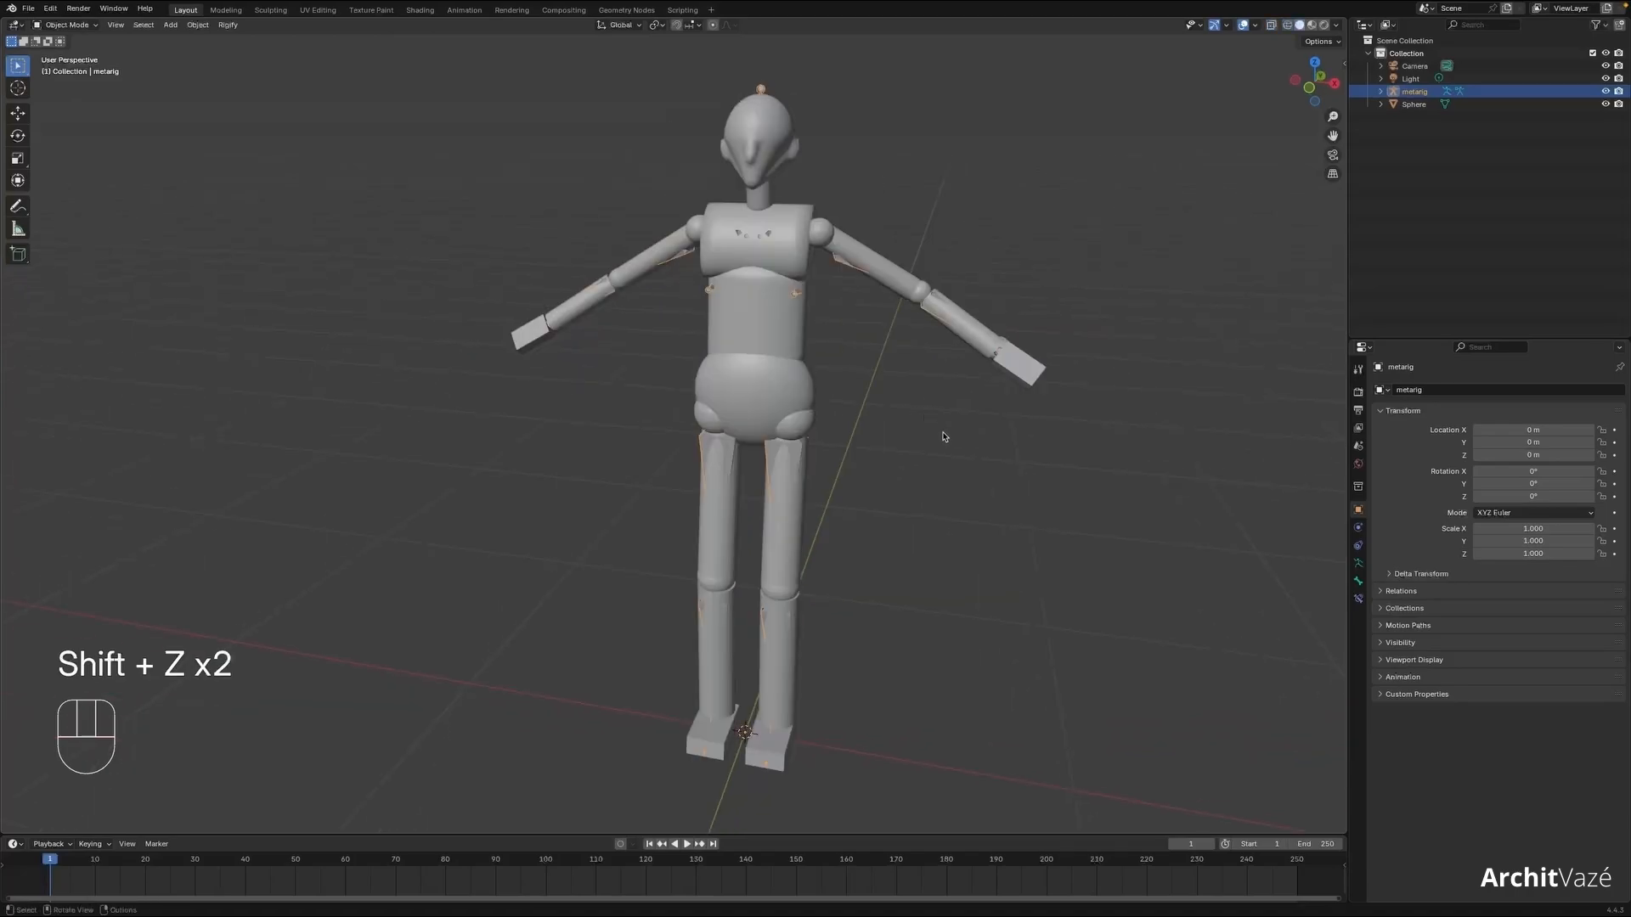